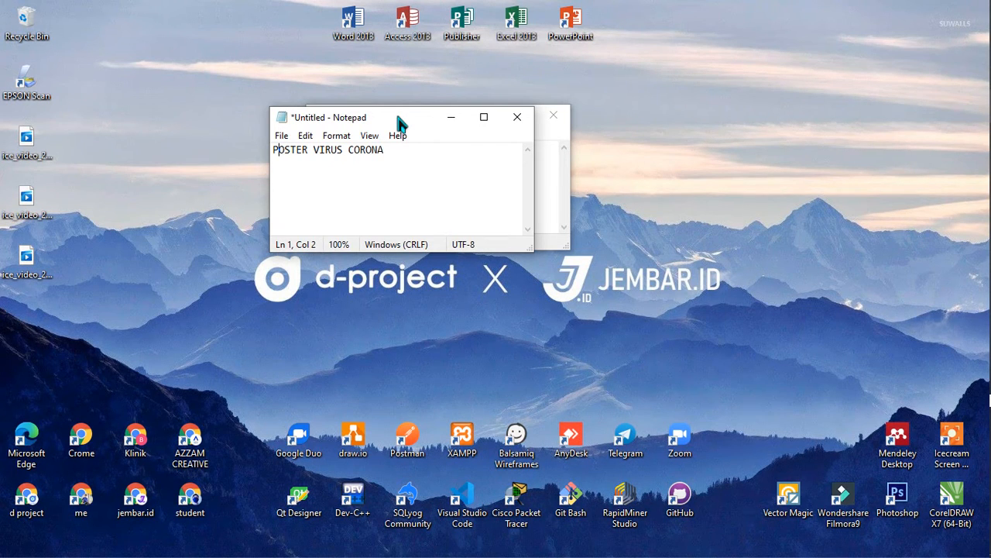
Arrange the two overlapping Notepad windows so the numbered design-process list is in front, with the cursor at the INSPIRASI line.
drag(397, 117, 392, 144)
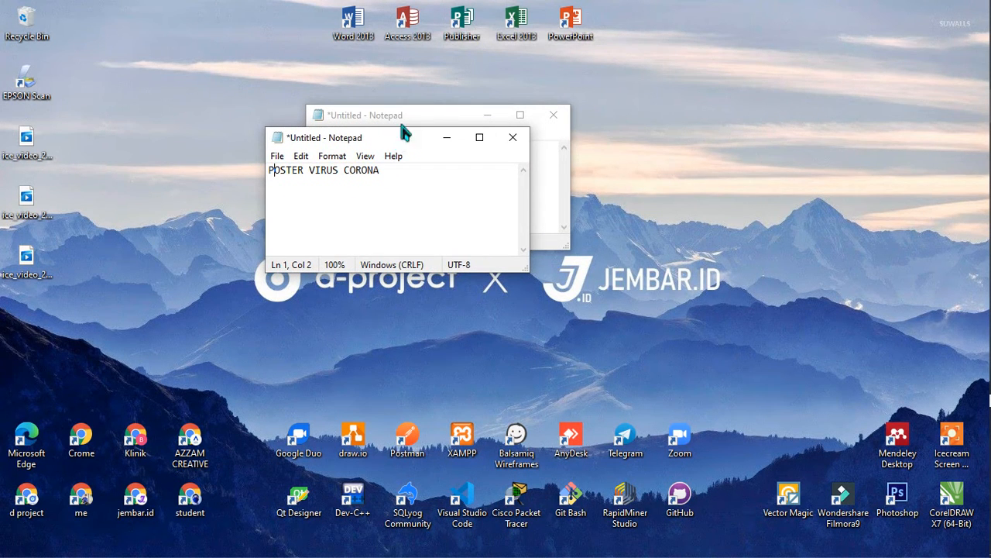
click(401, 118)
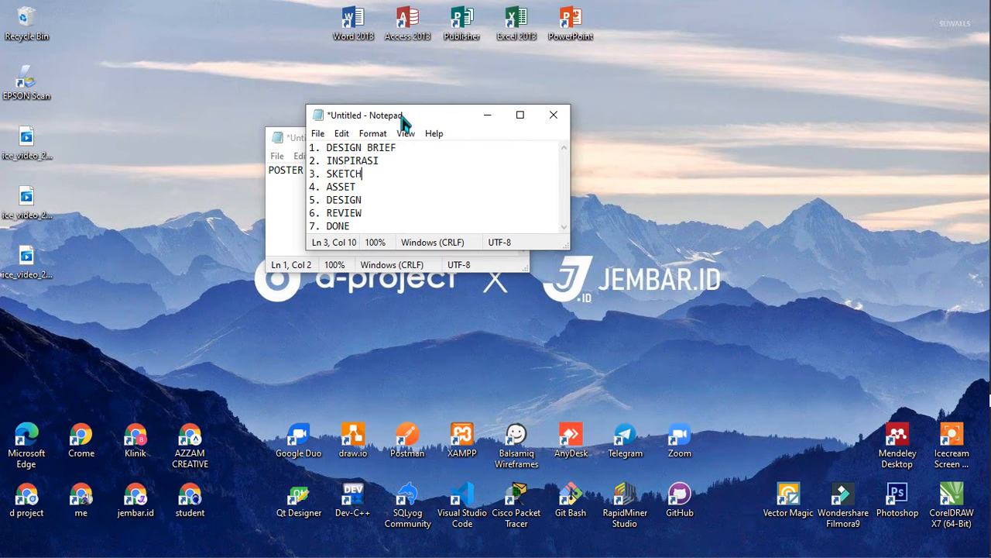
drag(401, 118, 395, 122)
click(395, 153)
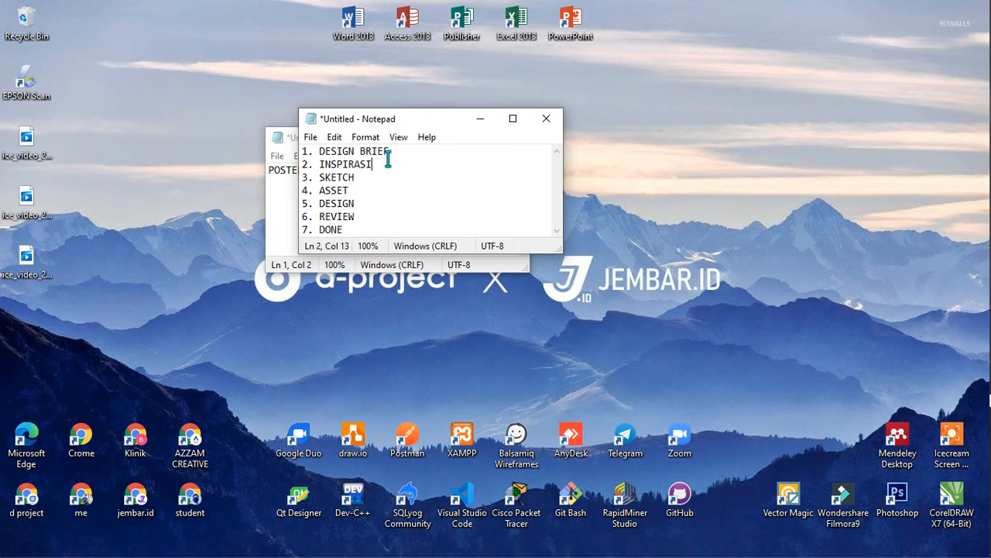
Switch to the Chrome window with the "poster covid" image results and browse the posters for inspiration.
mouse_move(990, 296)
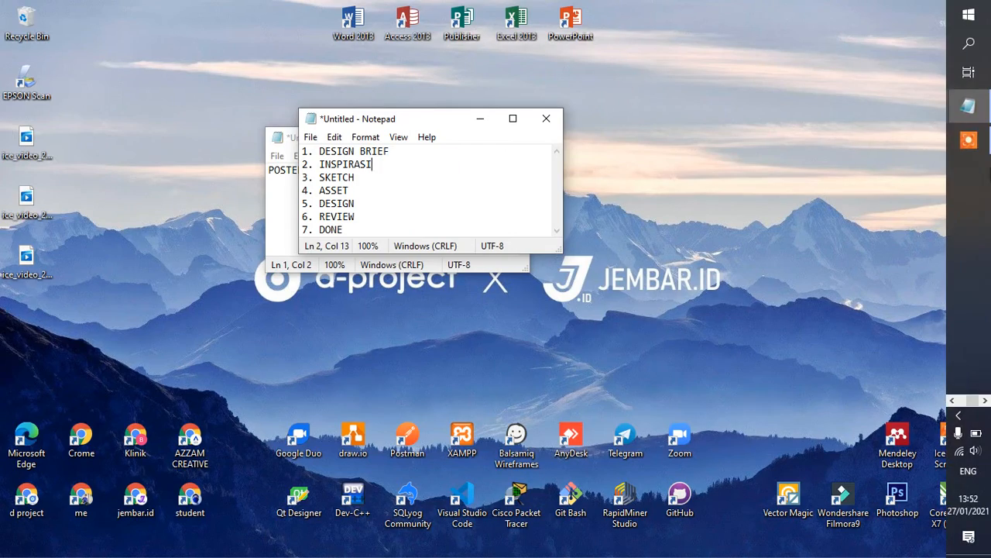
click(953, 400)
click(970, 348)
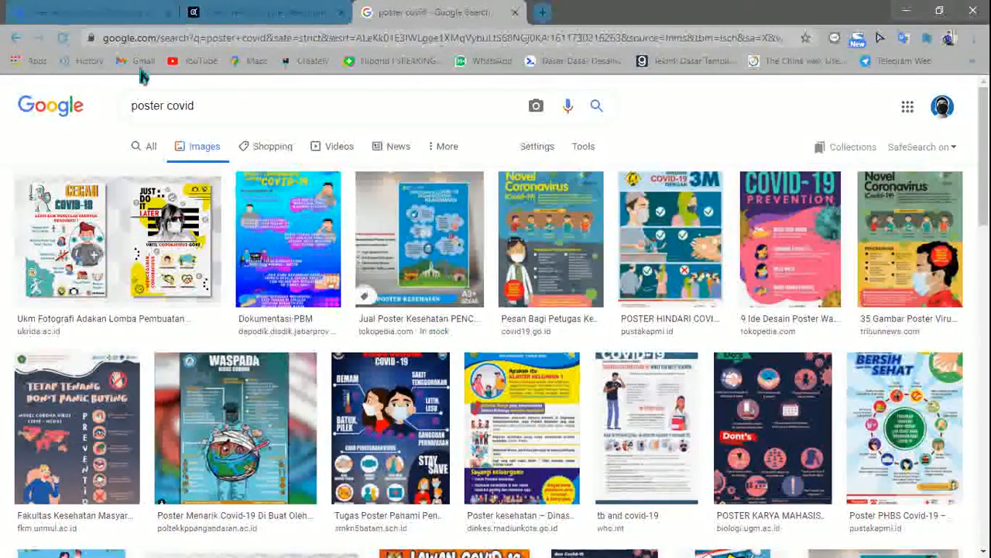
scroll(516, 227, down, 15)
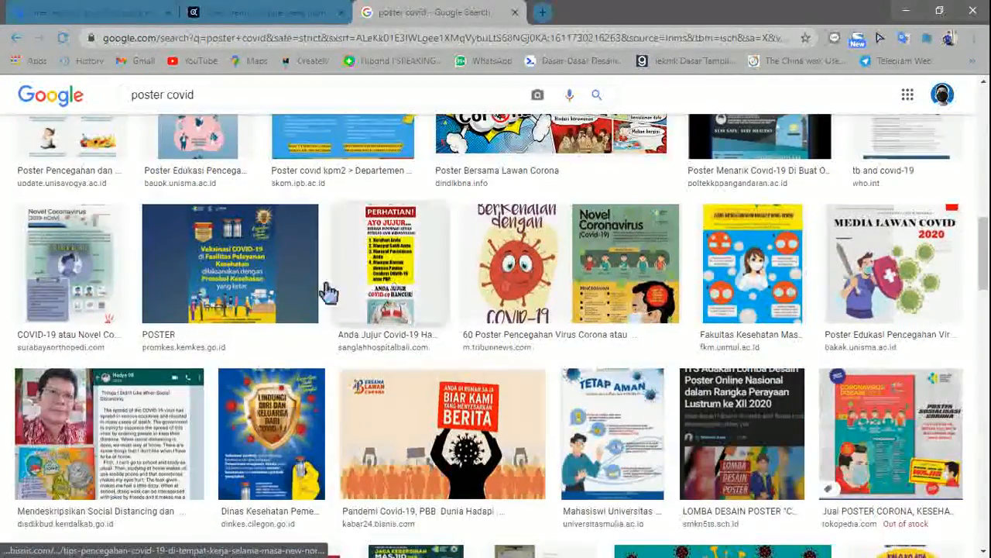
scroll(261, 292, down, 5)
scroll(409, 288, down, 10)
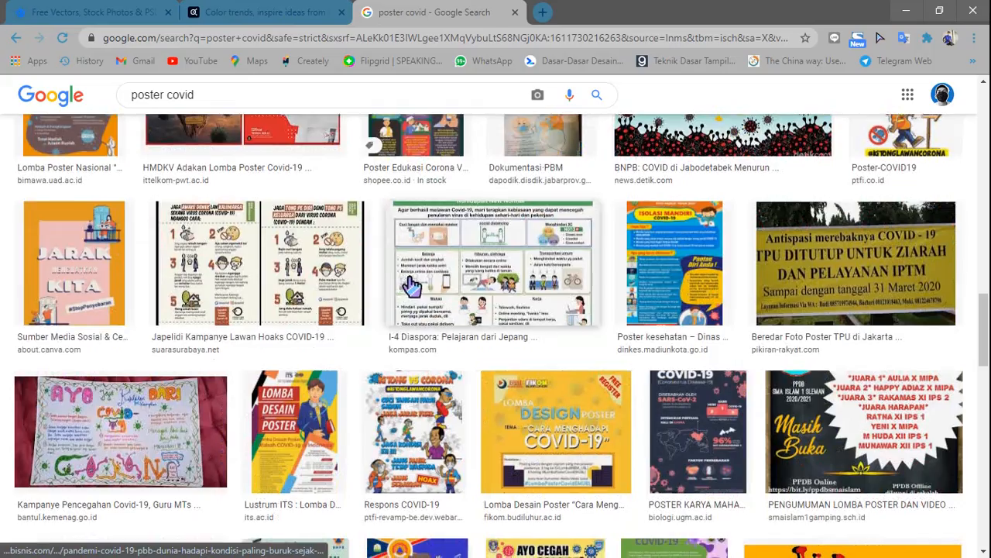
scroll(449, 271, up, 3)
scroll(647, 277, down, 6)
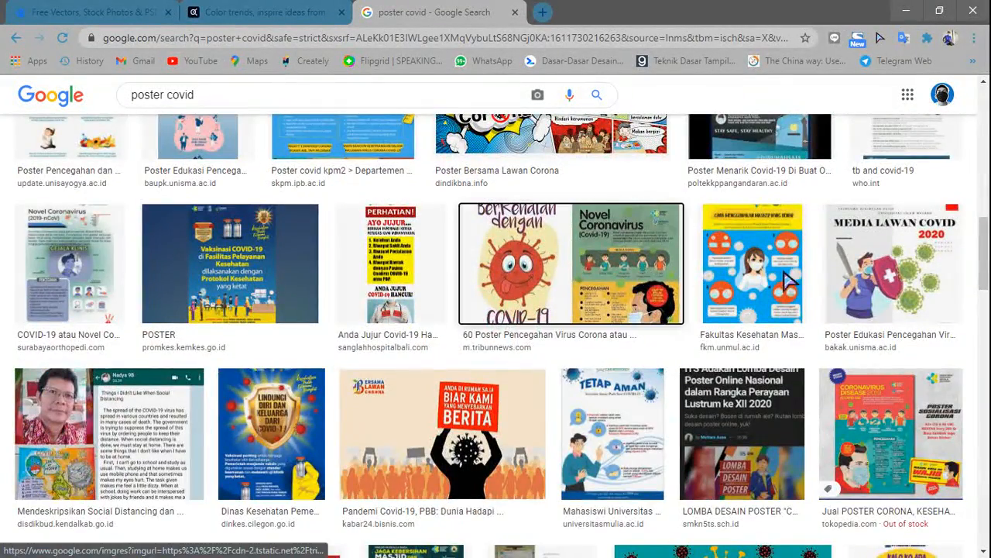
Preview several COVID poster results, ending with the green-and-yellow Novel Coronavirus poster from tribunnews.com.
click(647, 278)
scroll(449, 265, up, 10)
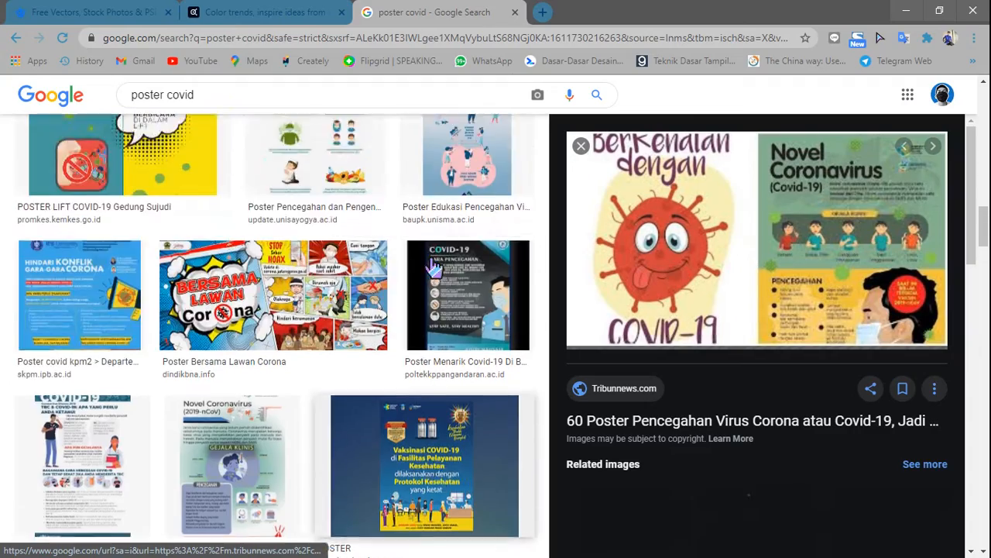
scroll(447, 265, up, 5)
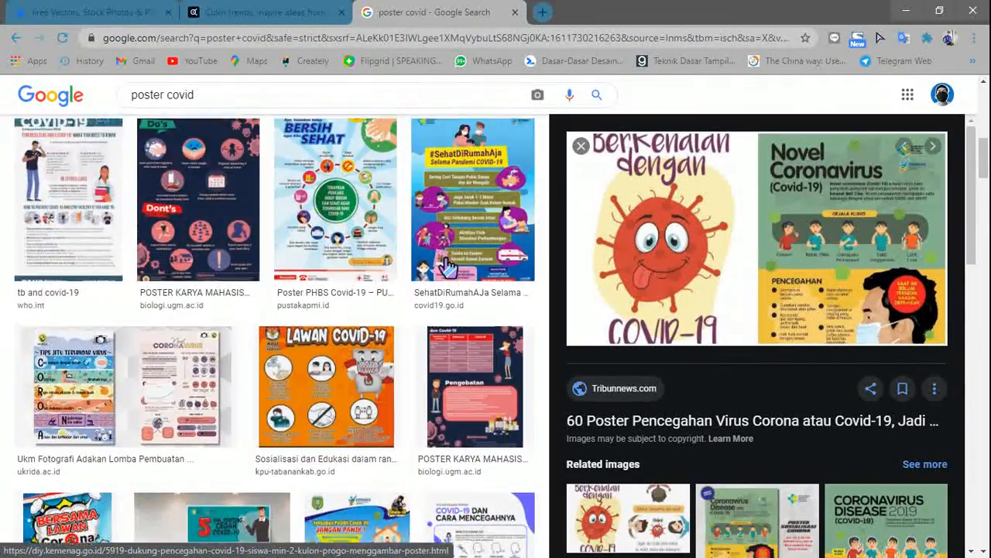
click(474, 224)
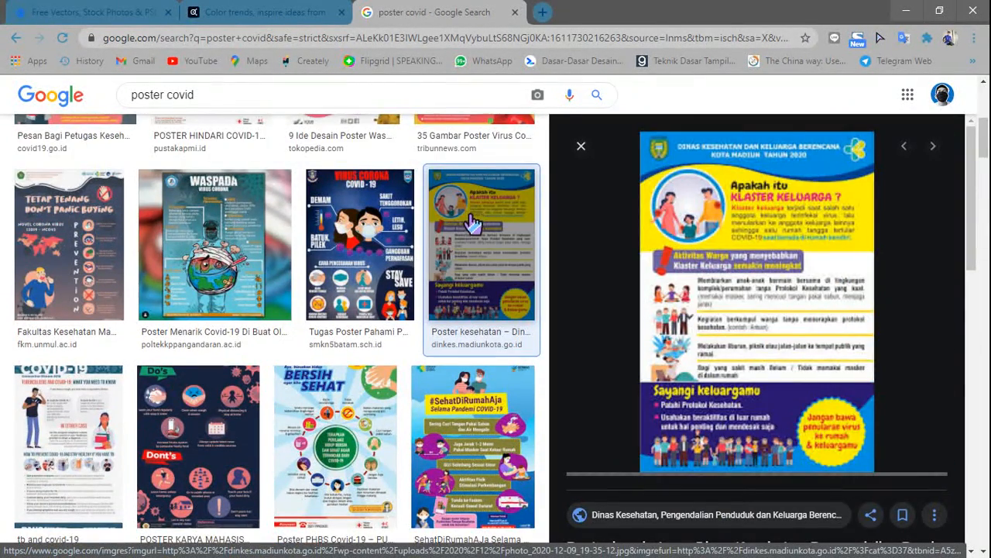
scroll(671, 287, down, 2)
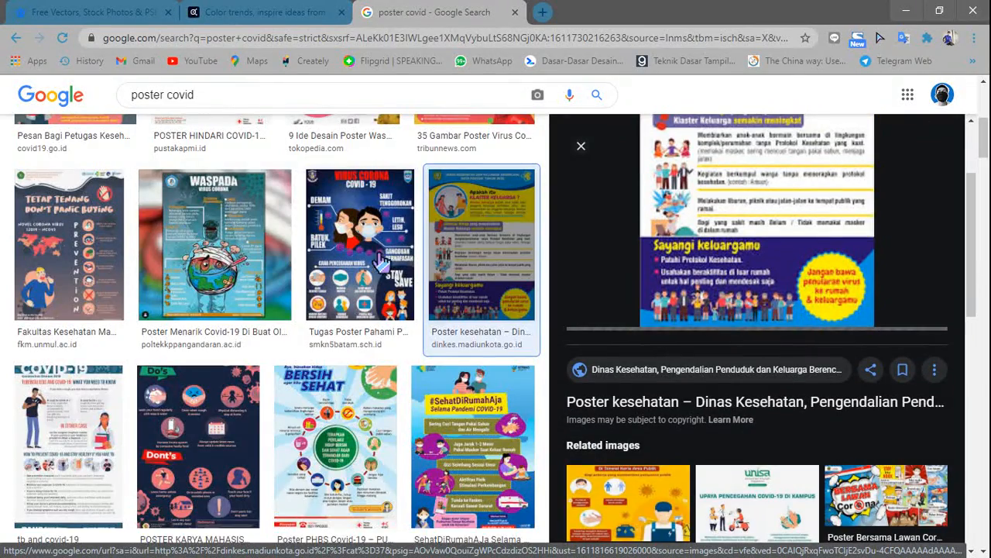
scroll(376, 259, up, 2)
scroll(376, 260, up, 3)
click(457, 333)
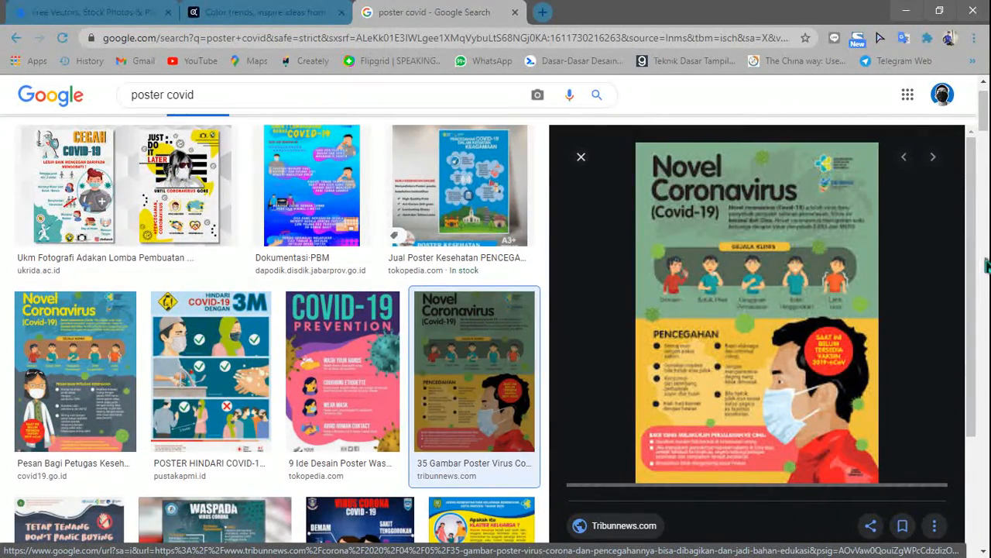
Shrink the browser window and bring the Notepad design-process list to the front to review the SKETCH and ASSET items.
click(939, 11)
click(354, 178)
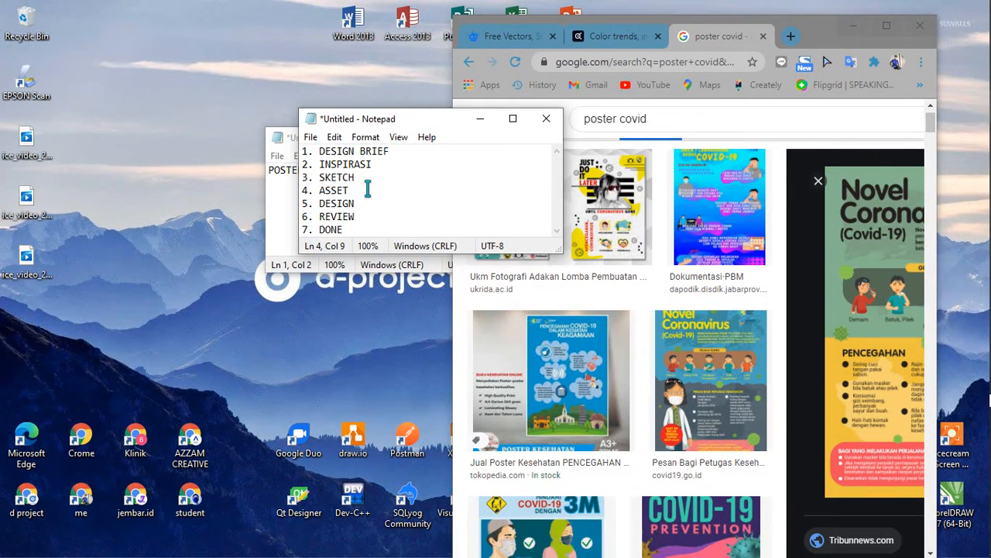
click(367, 177)
Return to the maximized browser and examine the Novel Coronavirus poster beside the neighbouring image results.
click(889, 35)
click(889, 33)
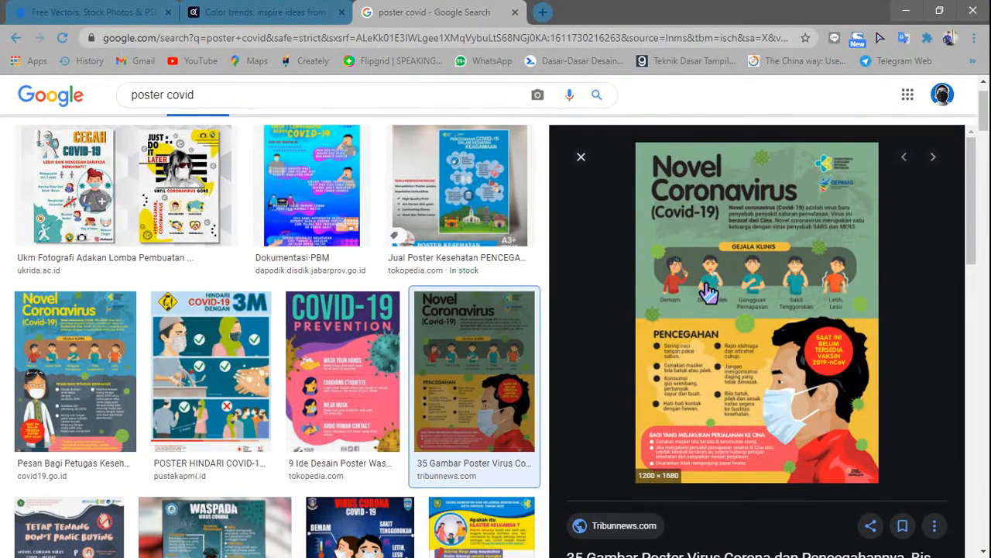
scroll(338, 306, down, 1)
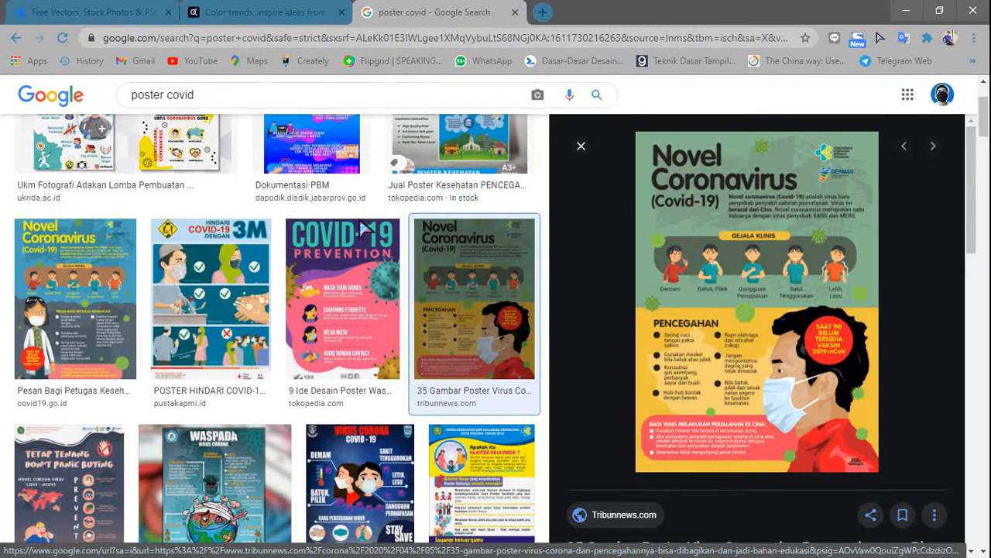
scroll(364, 227, up, 2)
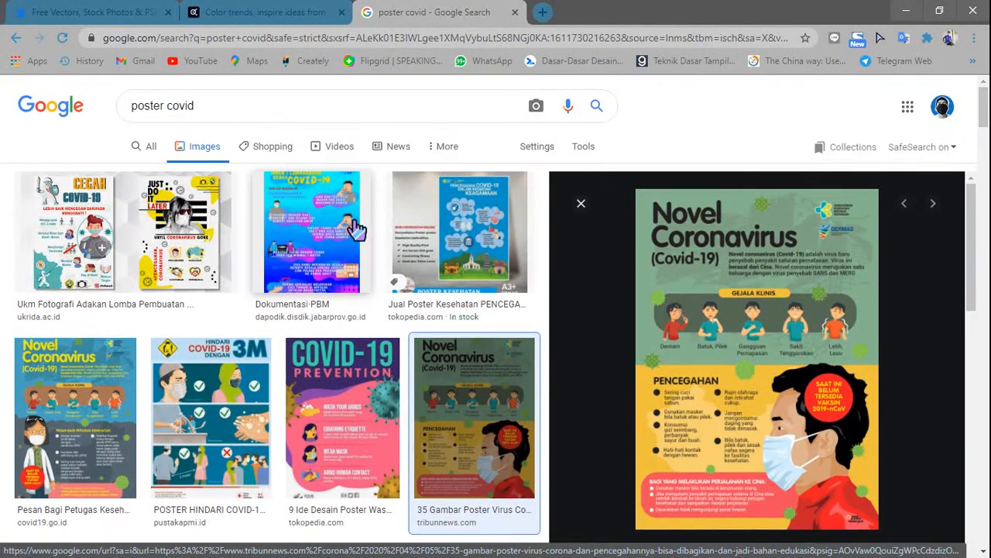
click(939, 12)
click(881, 26)
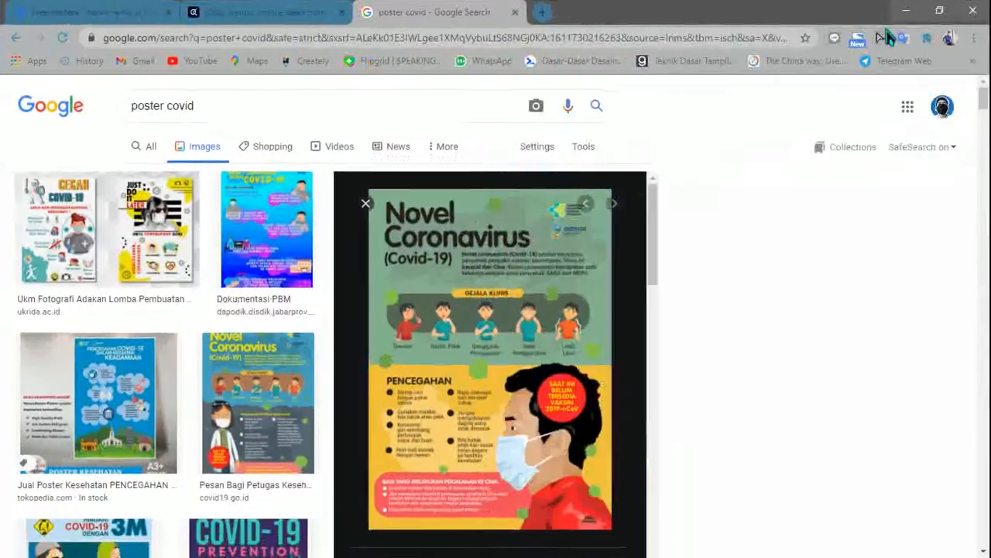
Switch to the open Freepik page and look over its home page and featured resources.
click(97, 11)
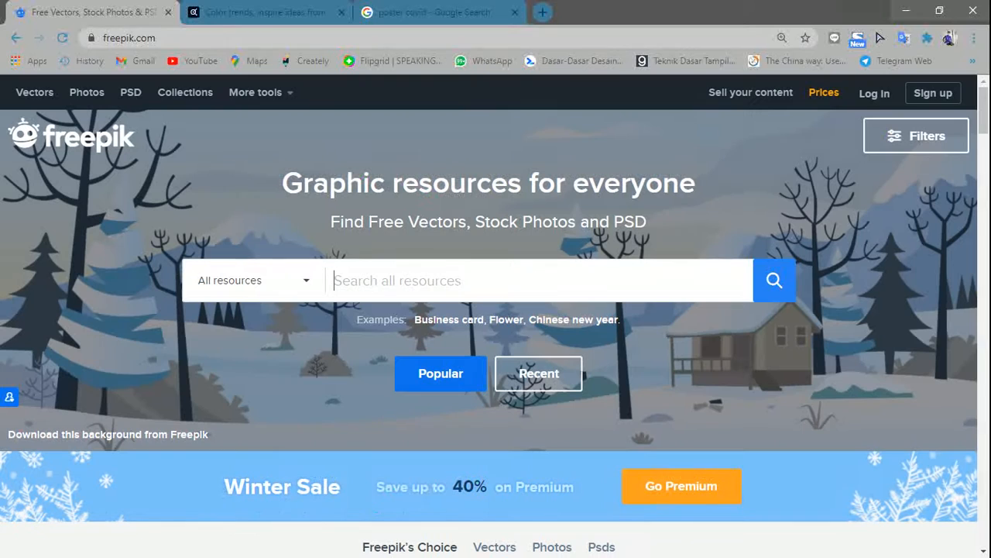
scroll(278, 174, down, 2)
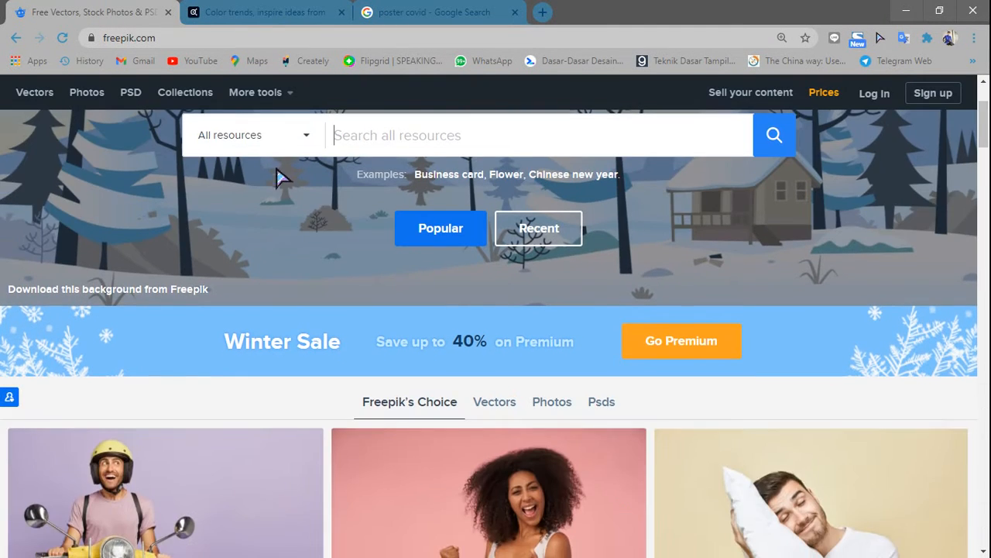
scroll(369, 227, down, 4)
scroll(372, 229, up, 3)
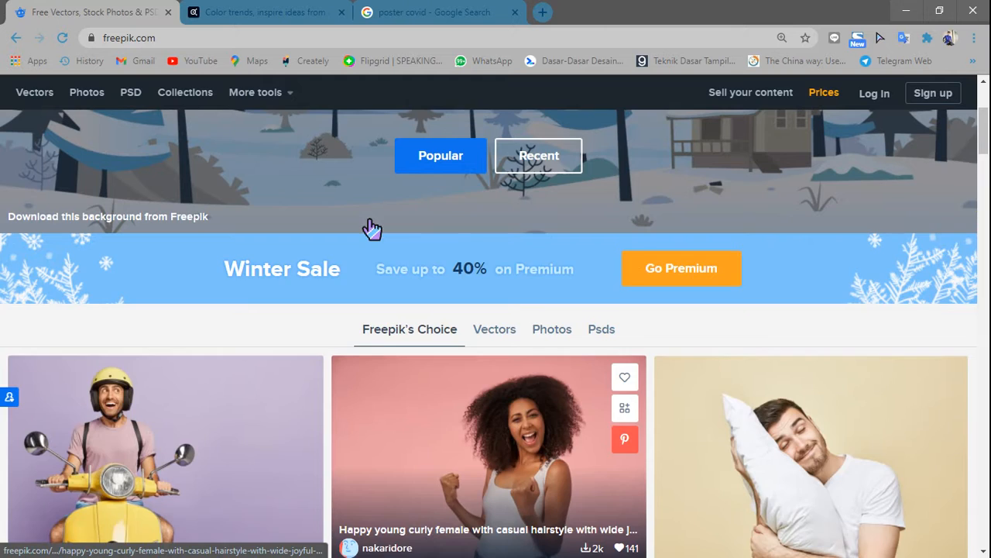
scroll(372, 229, up, 3)
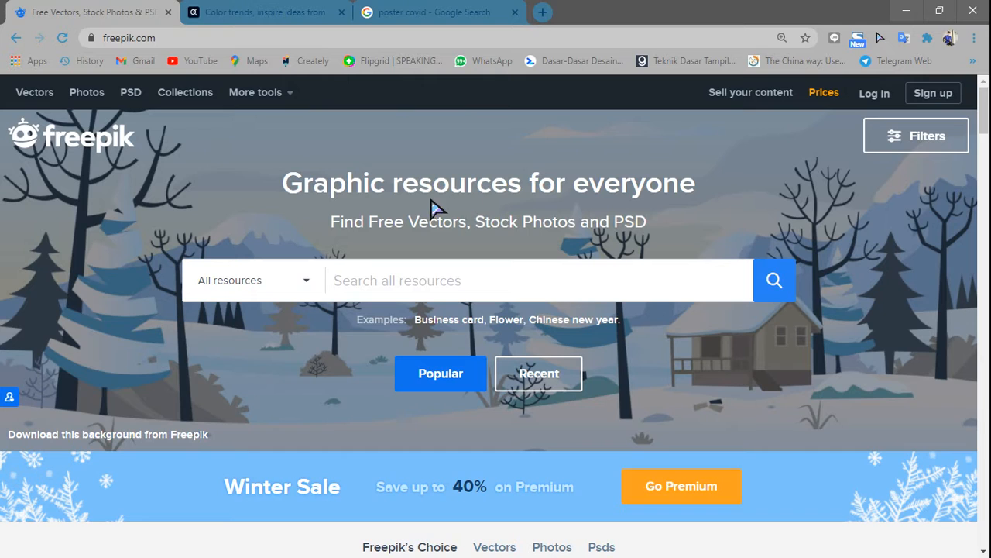
Search all Freepik resources for "mom" and browse the resulting images and illustrations.
click(446, 285)
click(939, 11)
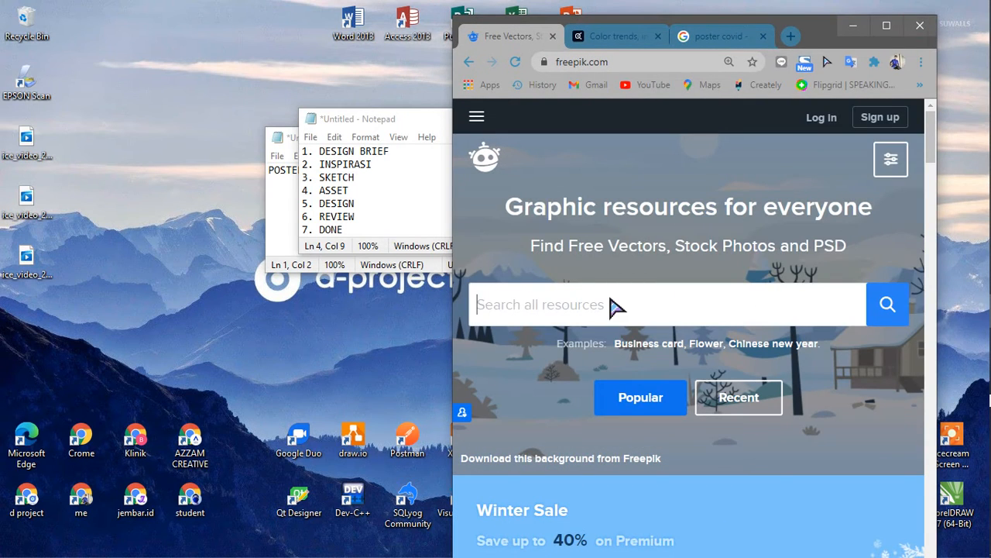
click(886, 26)
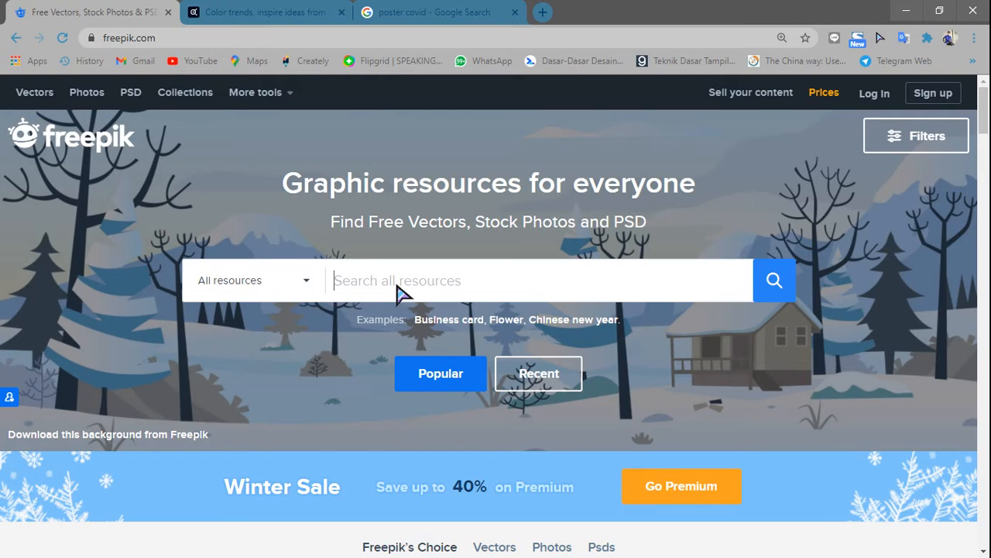
text(mo)
key(Return)
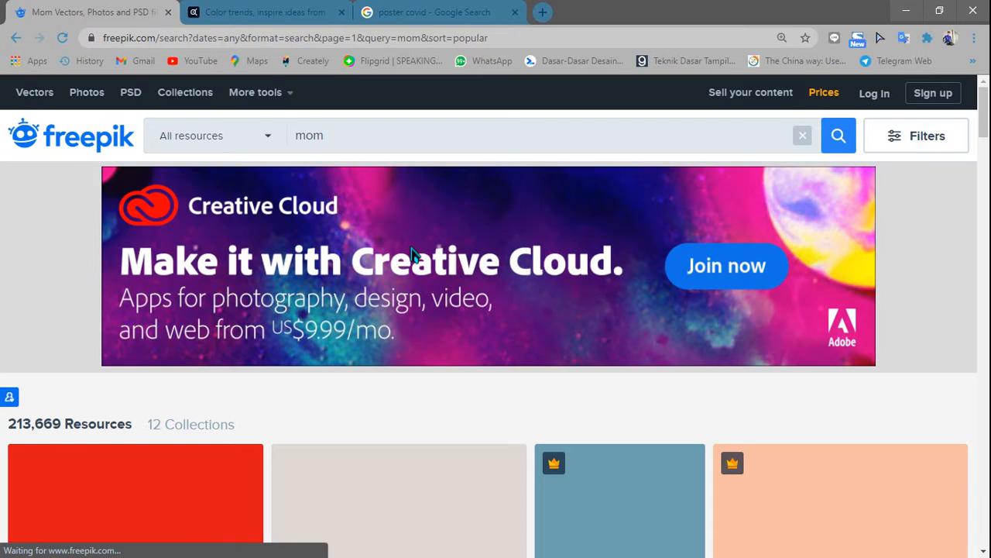
scroll(408, 257, down, 3)
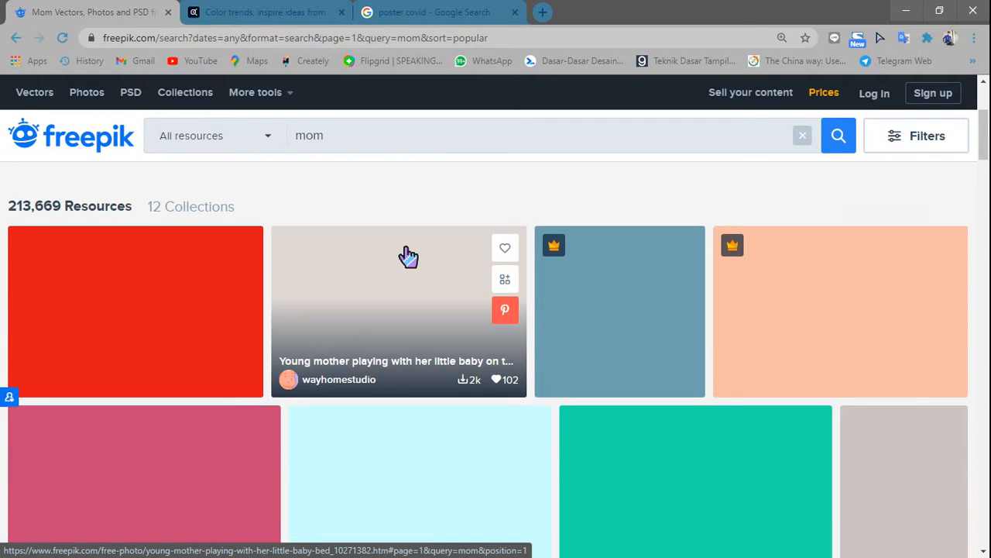
key(Return)
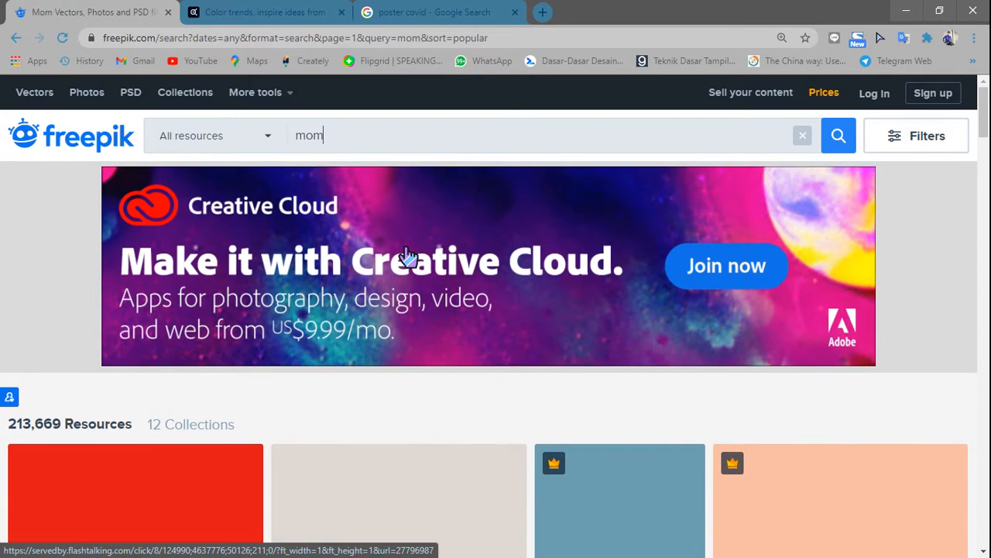
scroll(408, 257, down, 10)
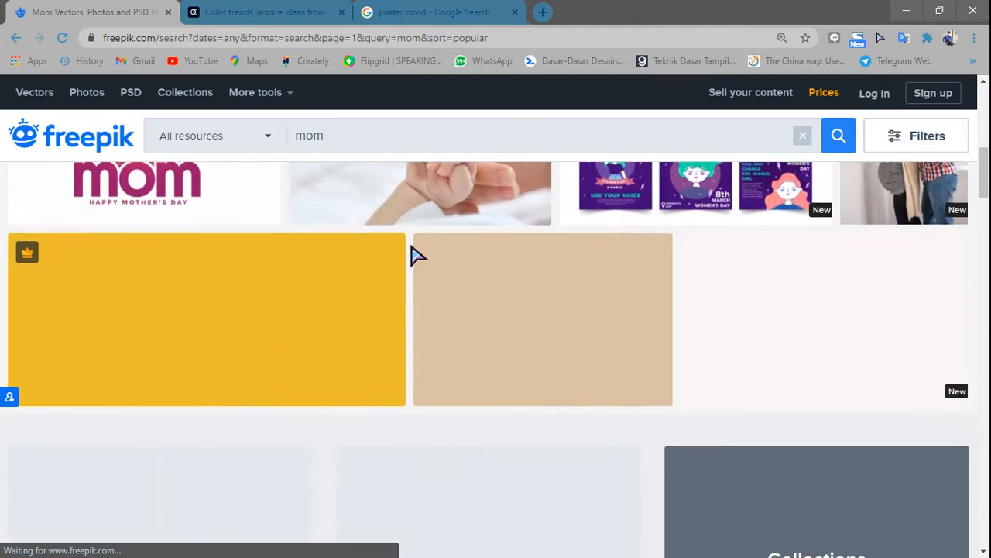
scroll(408, 256, up, 3)
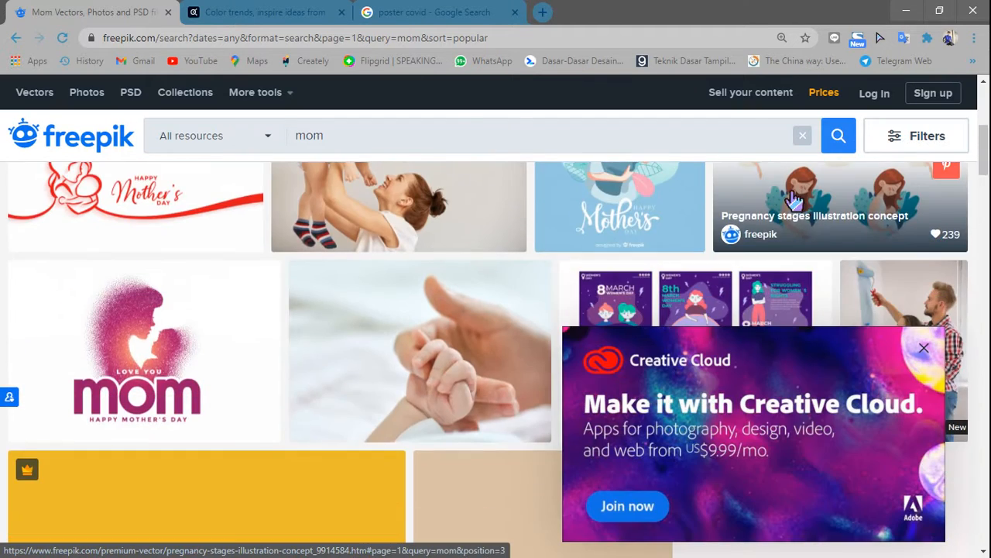
scroll(650, 248, down, 4)
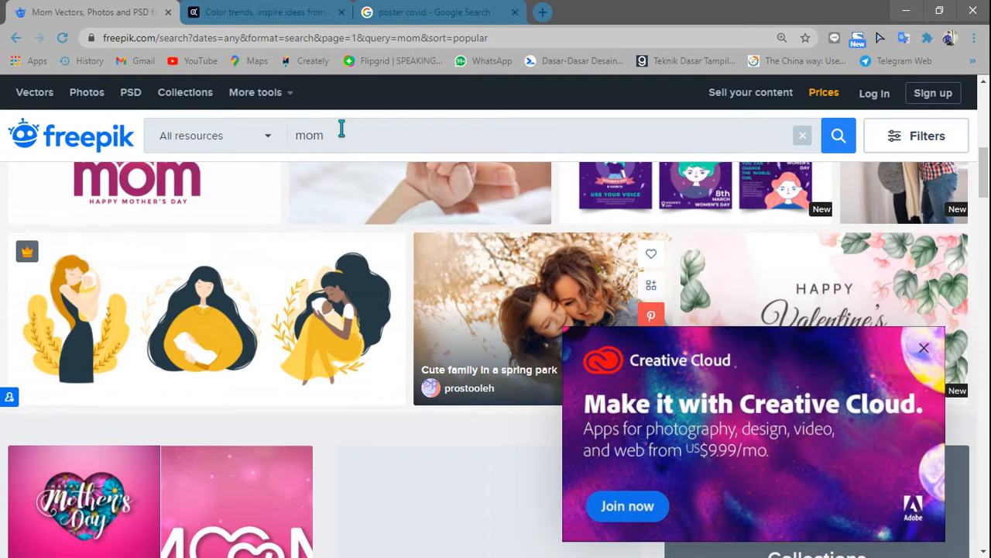
Replace the Freepik search term with "pregnant" and browse the resulting photos and vectors.
double_click(376, 136)
scroll(375, 136, down, 3)
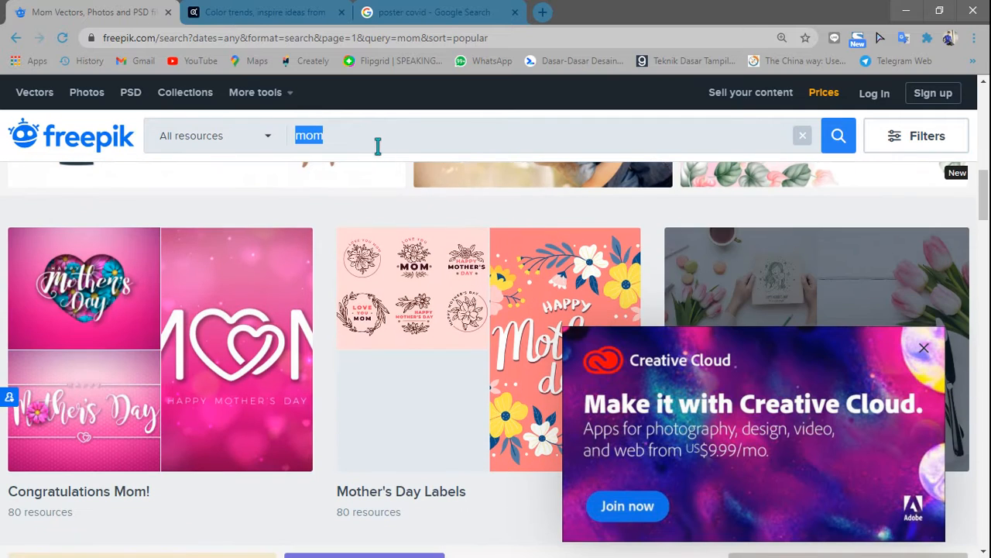
text(pr)
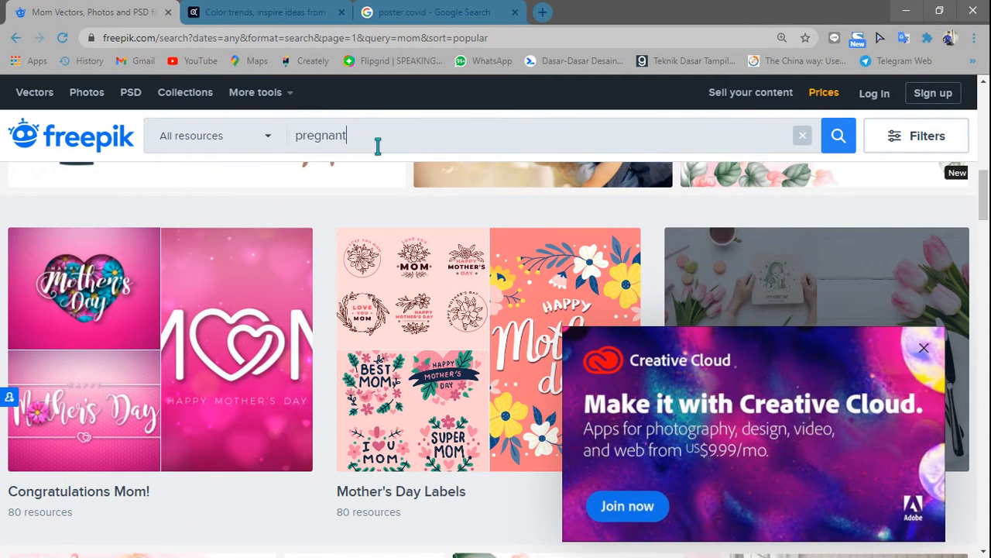
text(egnant)
key(Return)
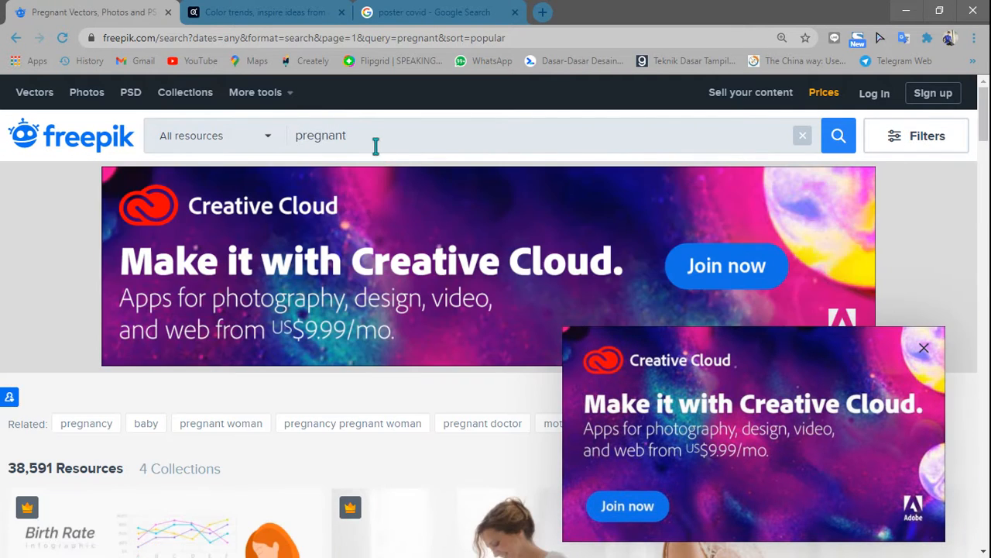
scroll(378, 147, down, 5)
scroll(244, 265, up, 1)
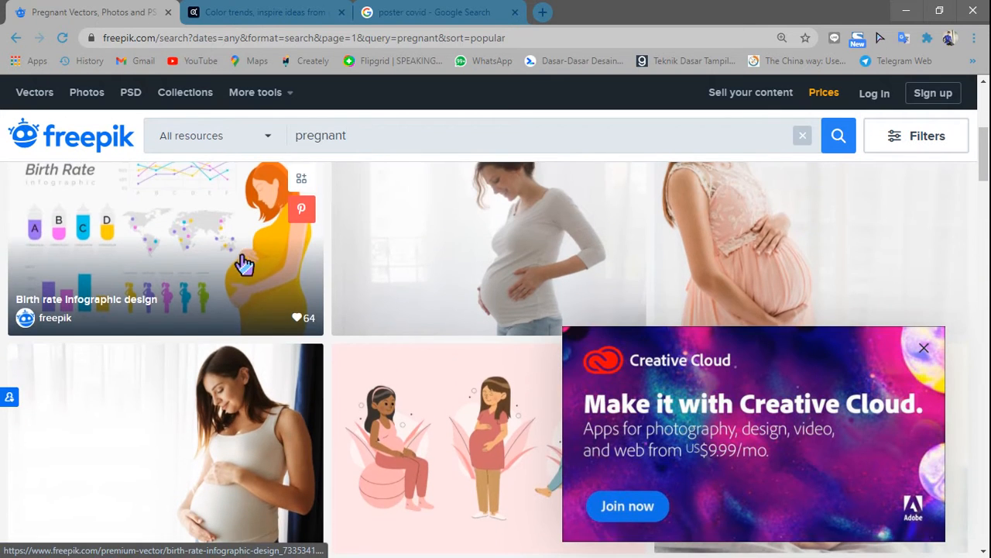
scroll(244, 264, down, 10)
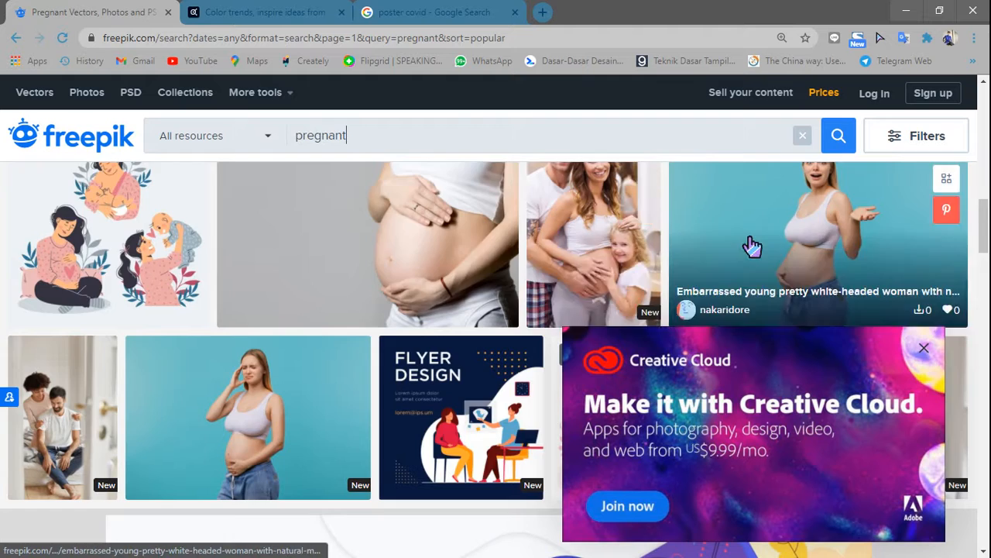
Look through the "pregnant" results on Freepik for suitable illustrations, dismissing the Creative Cloud advert.
scroll(579, 209, down, 8)
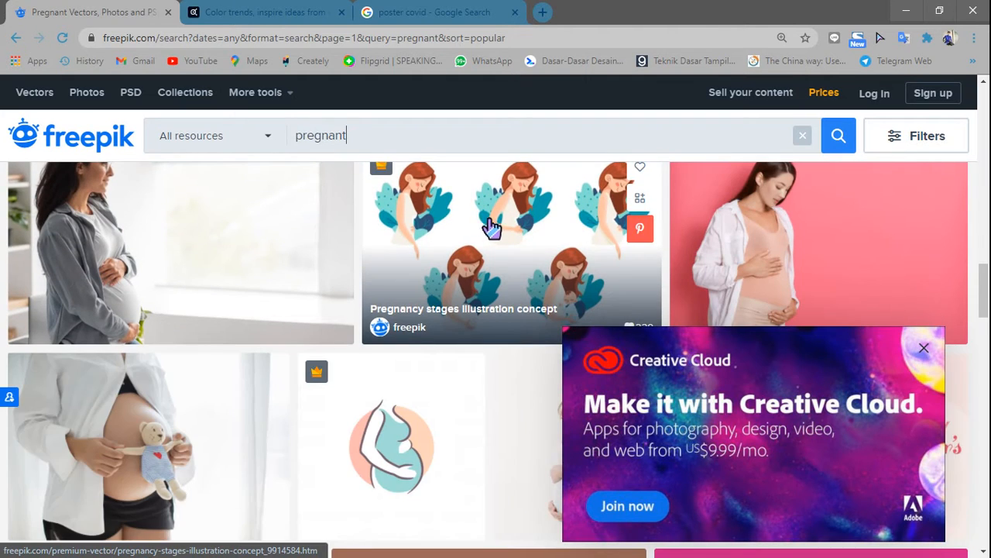
scroll(488, 227, down, 3)
scroll(504, 217, up, 2)
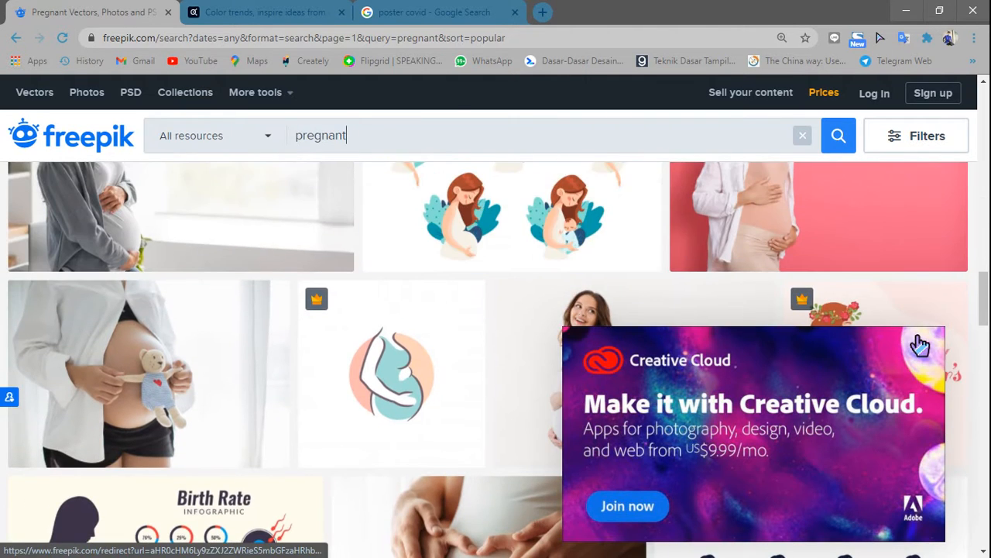
click(920, 345)
scroll(609, 251, up, 8)
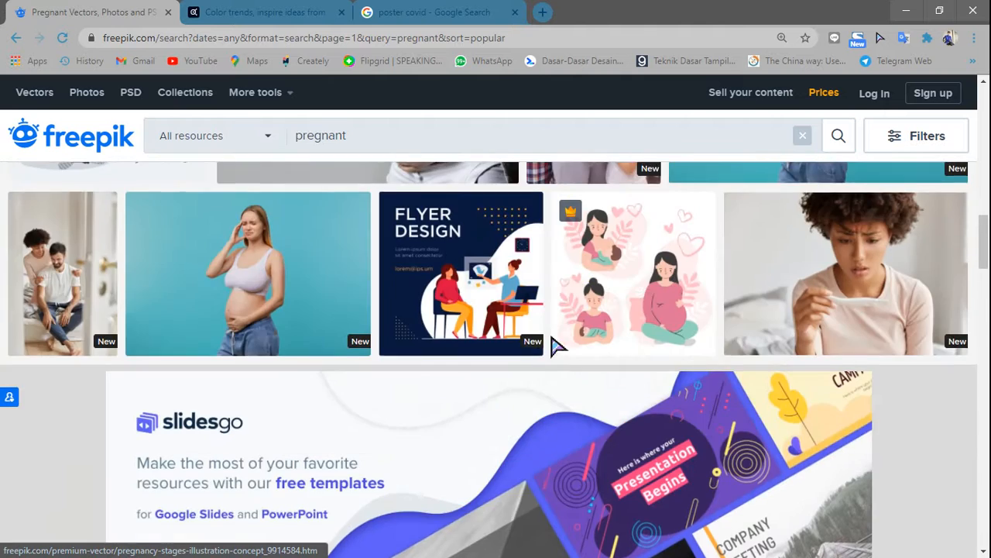
scroll(558, 340, up, 10)
scroll(560, 336, down, 4)
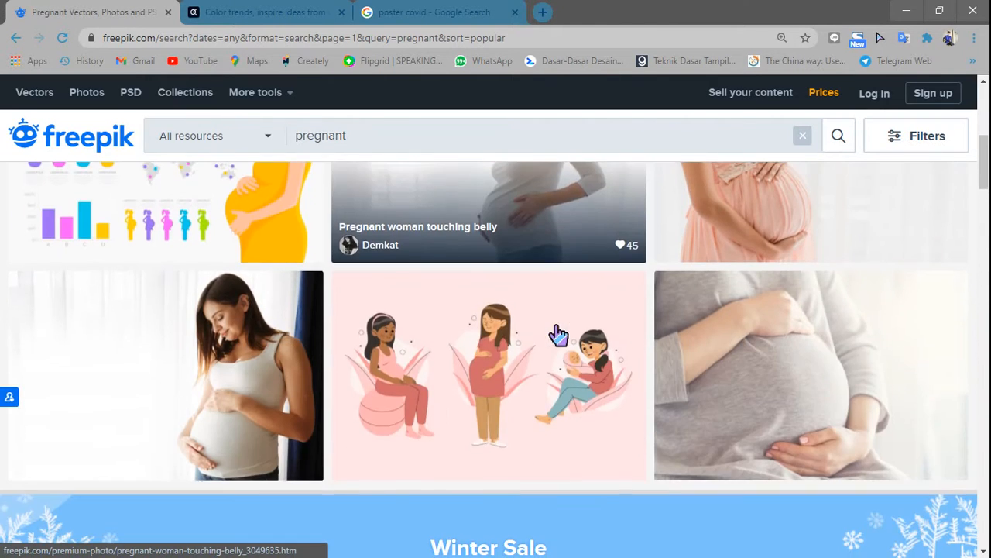
Preview the pink vector of three pregnancy and maternity scenes, close the preview and minimize the browser.
click(504, 358)
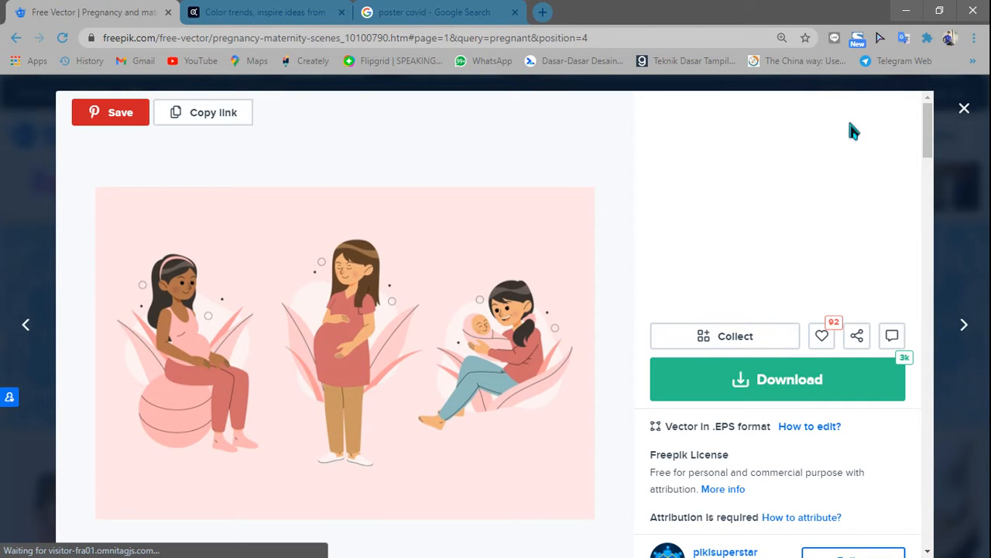
click(965, 108)
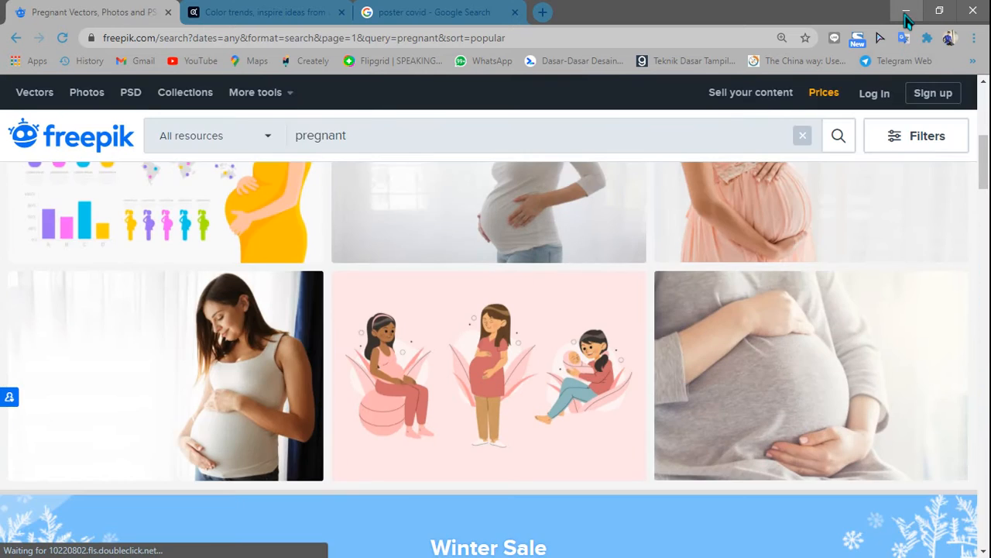
click(906, 14)
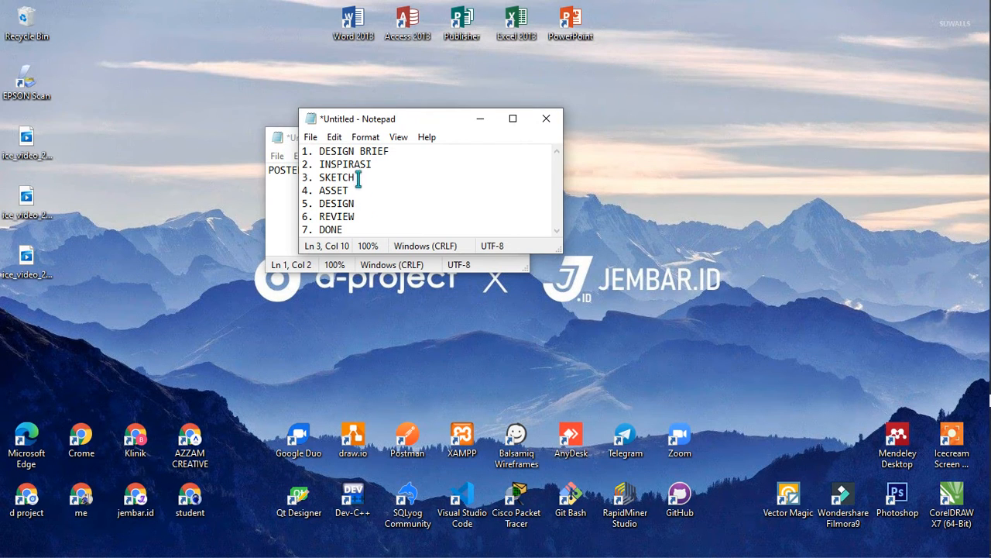
Go through the design workflow list in Notepad from SKETCH to DONE, highlighting its lines.
drag(358, 177, 356, 203)
click(356, 203)
drag(371, 209, 360, 201)
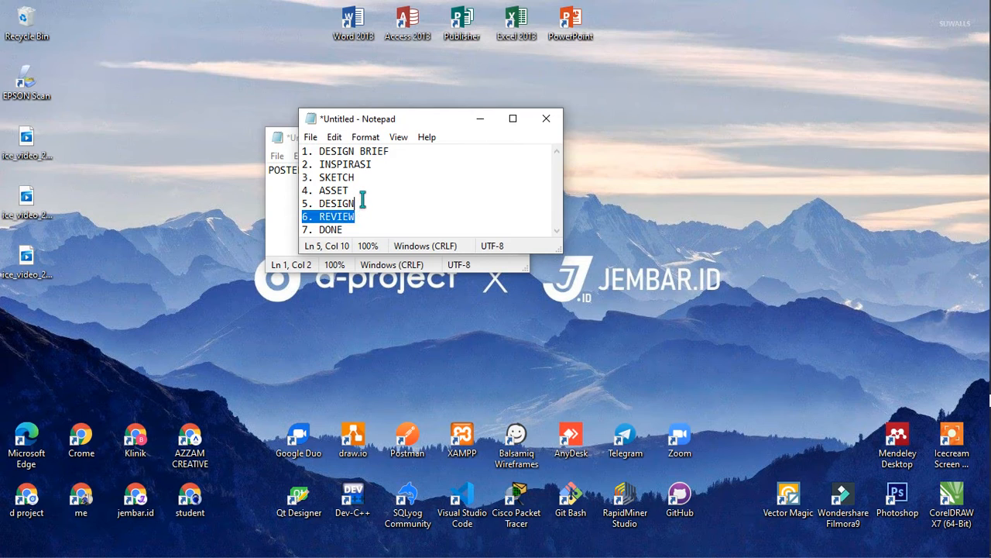
drag(361, 199, 361, 228)
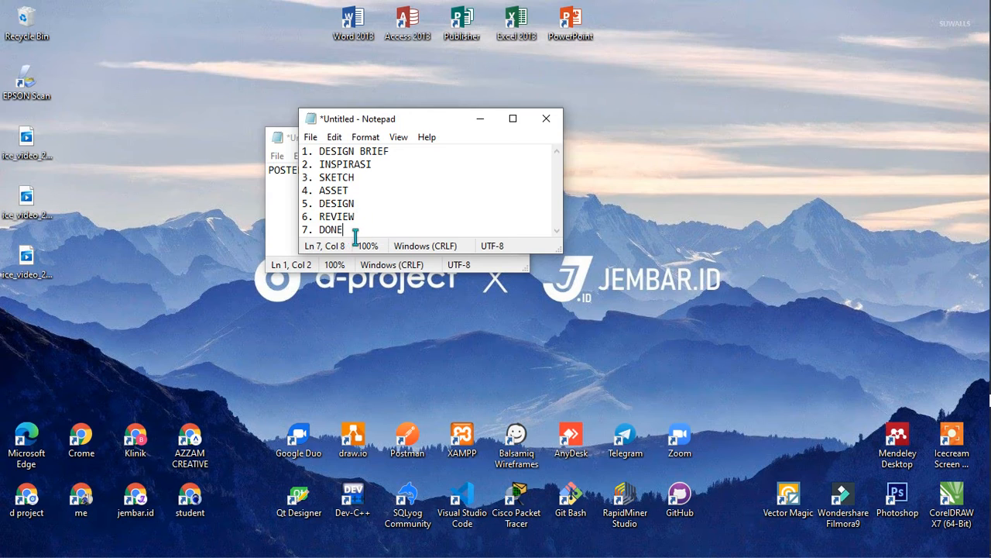
Minimize both Notepad windows and switch to CorelDRAW.
click(288, 145)
click(451, 137)
click(480, 119)
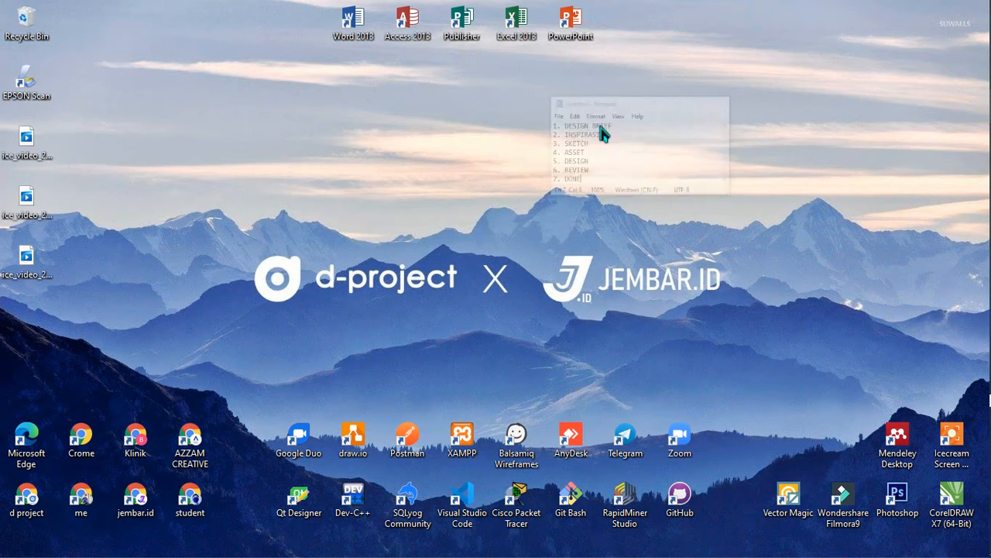
mouse_move(987, 159)
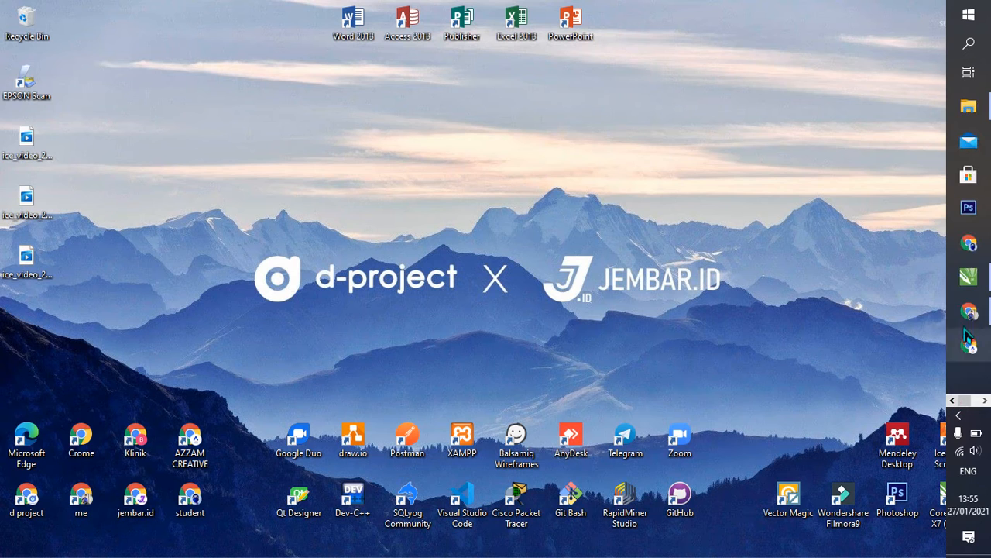
click(967, 279)
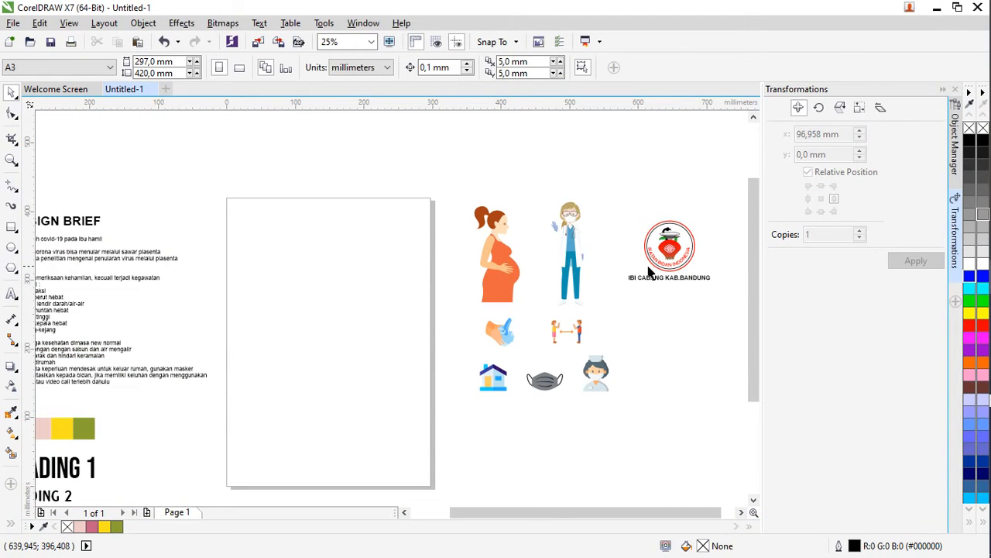
Examine the pregnant woman, doctor, logo and health icon assets placed beside the blank A3 page.
scroll(608, 262, up, 1)
scroll(387, 224, right, 1)
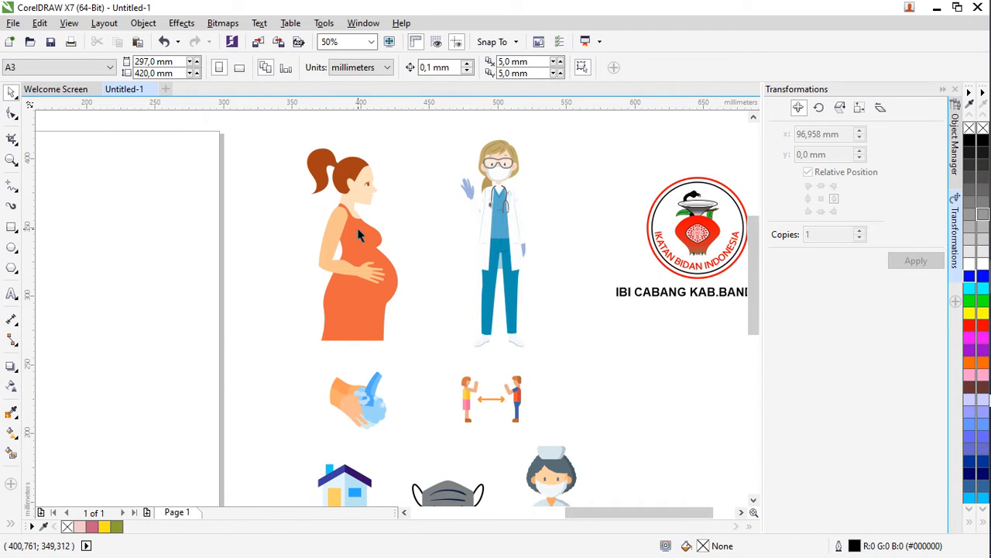
scroll(507, 168, up, 1)
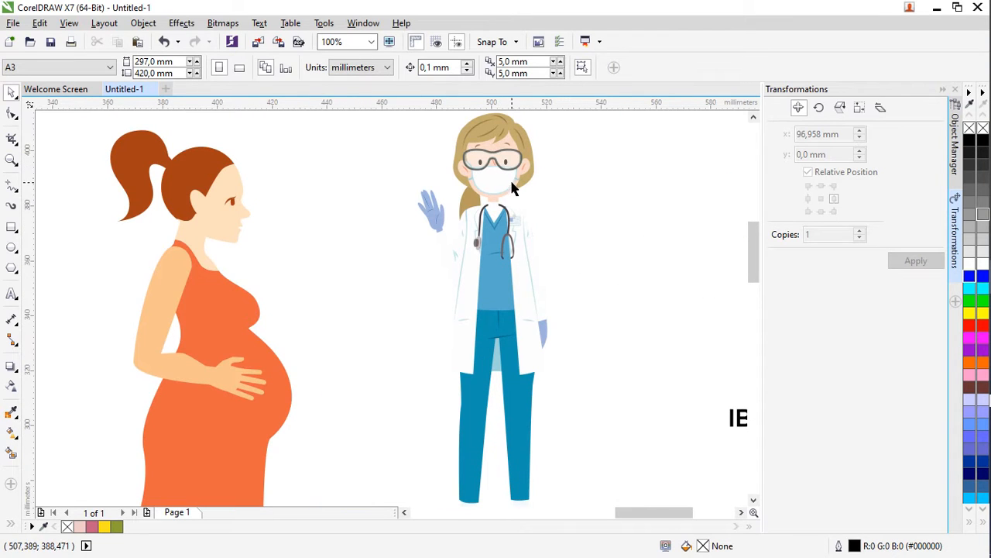
scroll(502, 223, down, 2)
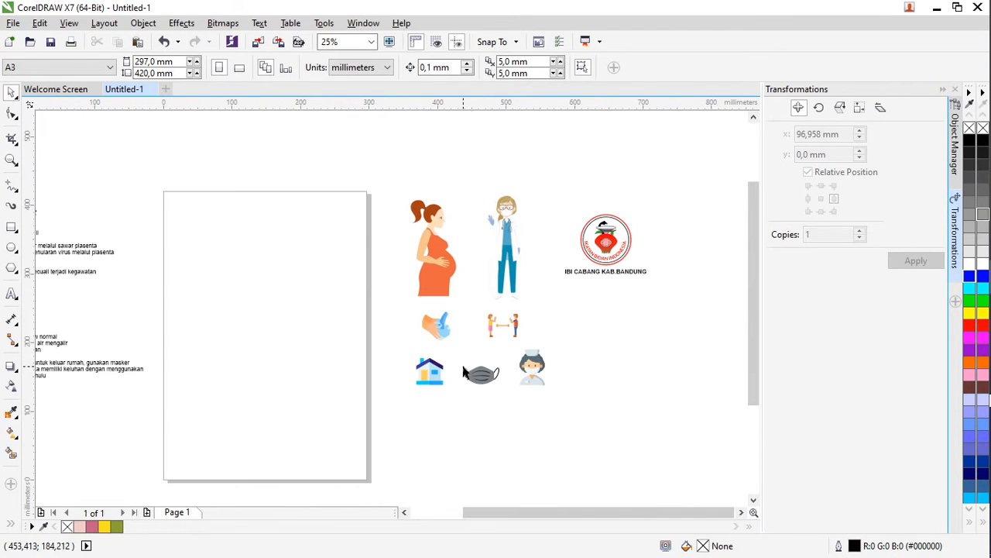
scroll(464, 372, up, 1)
scroll(579, 341, right, 1)
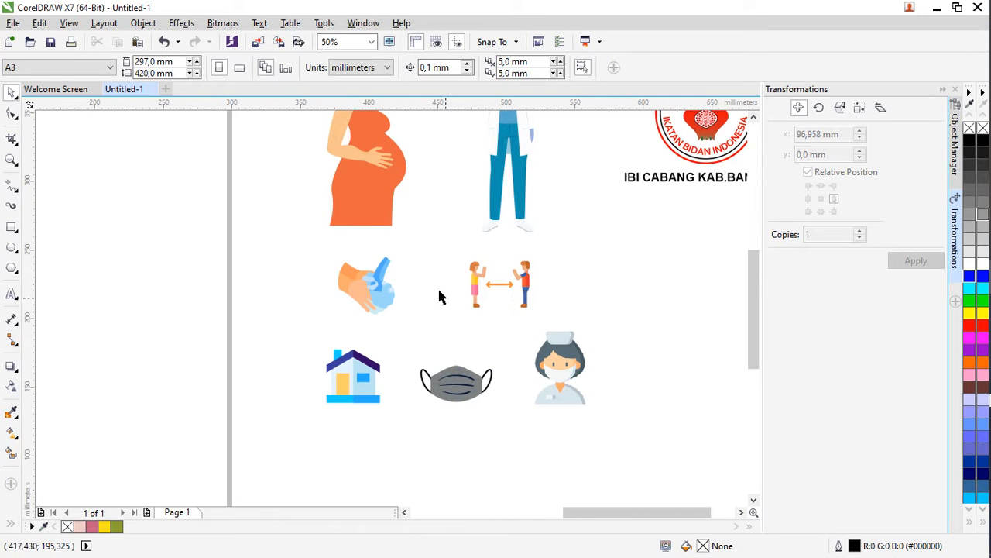
scroll(588, 269, down, 1)
scroll(588, 269, right, 1)
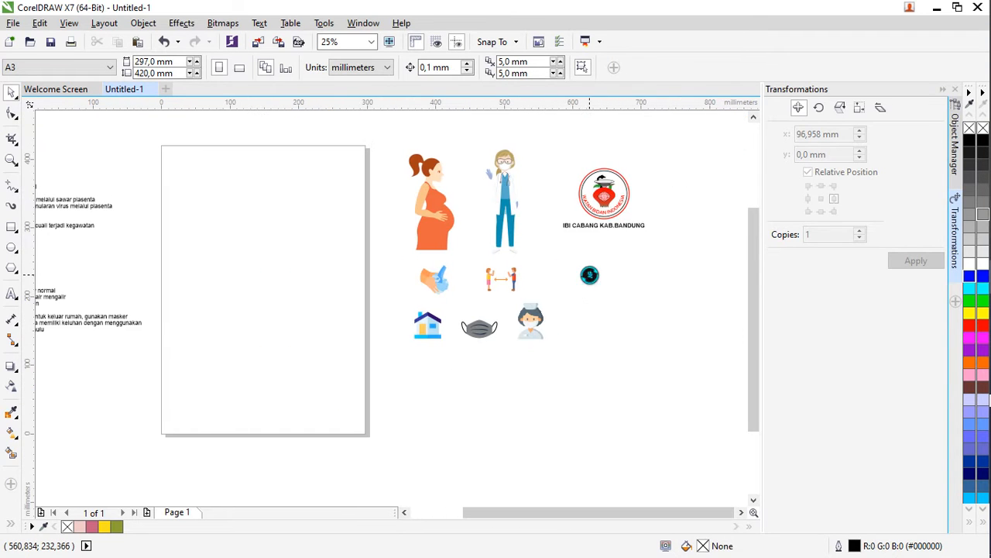
Examine the DESIGN BRIEF text on the other side of the blank A3 page at readable size.
scroll(417, 283, left, 1)
scroll(422, 286, left, 5)
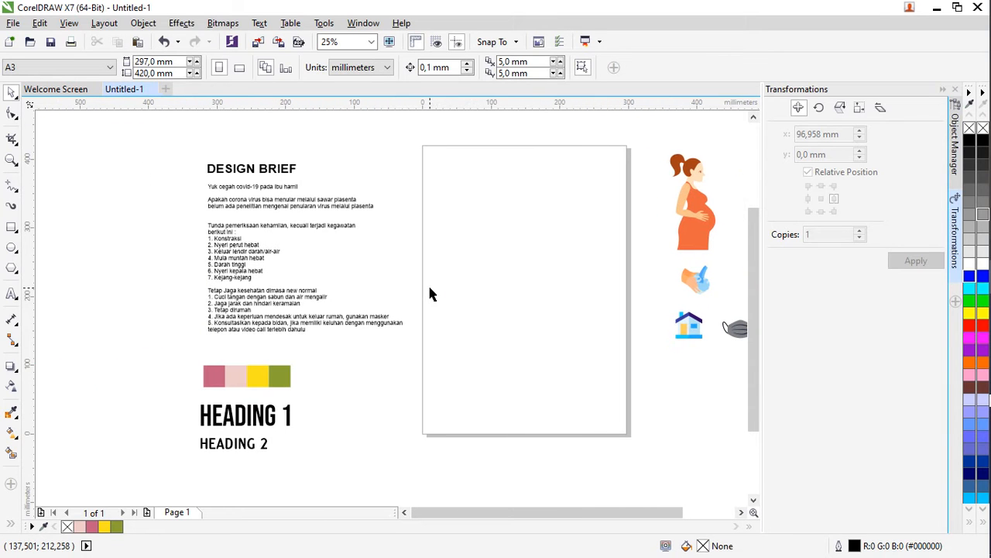
scroll(281, 153, up, 1)
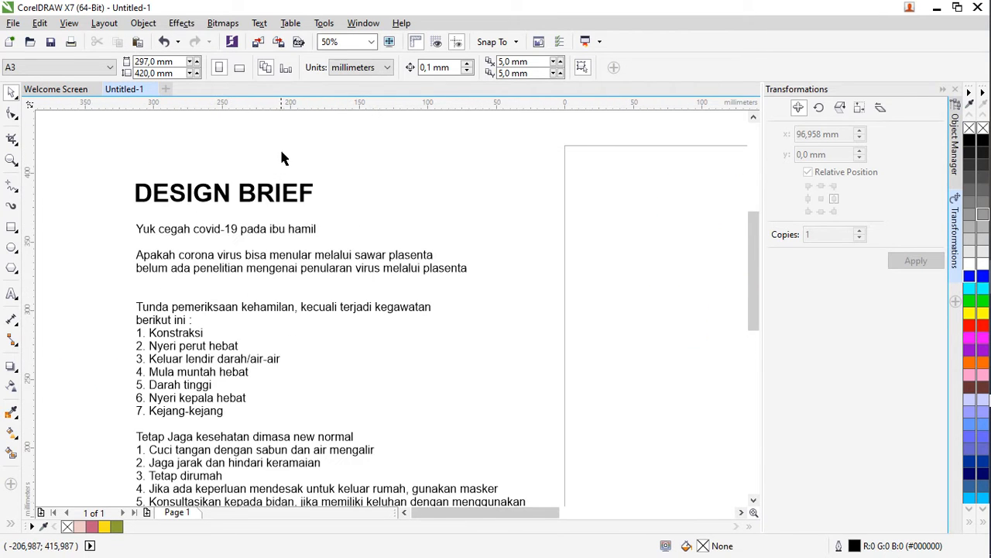
scroll(313, 166, down, 1)
scroll(353, 197, up, 1)
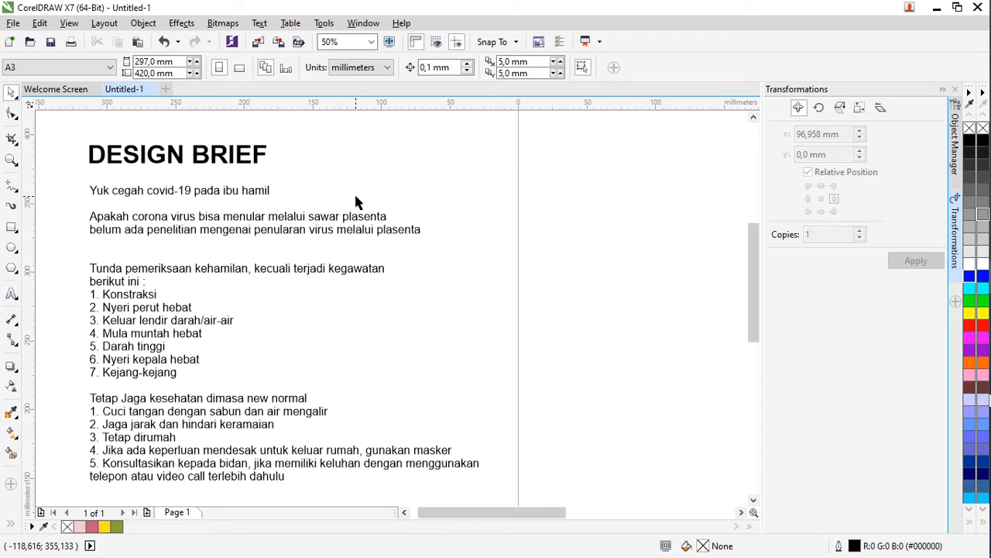
scroll(405, 203, right, 3)
scroll(405, 222, left, 2)
scroll(392, 228, left, 2)
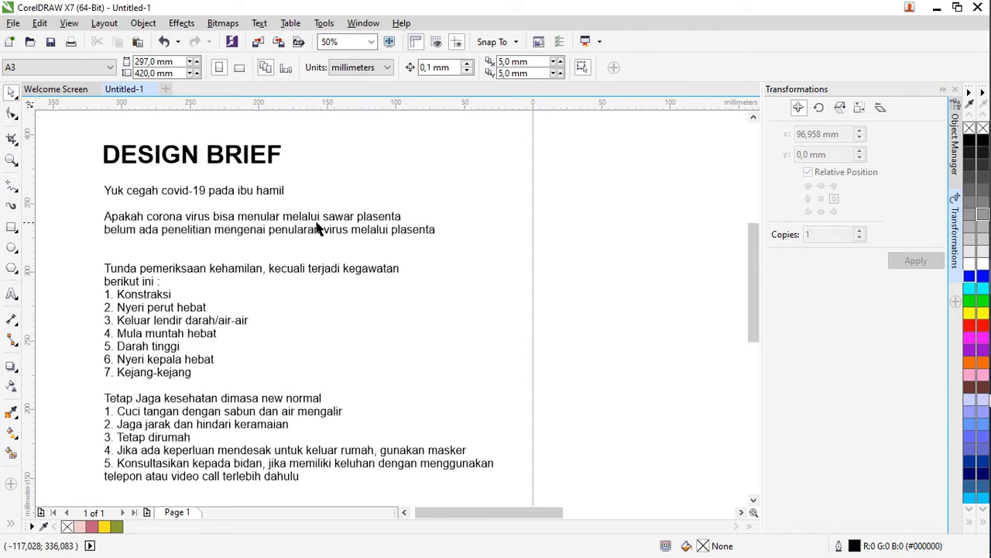
Select the text block under the DESIGN BRIEF heading to point it out, and clear the selection.
click(199, 189)
click(319, 153)
click(110, 190)
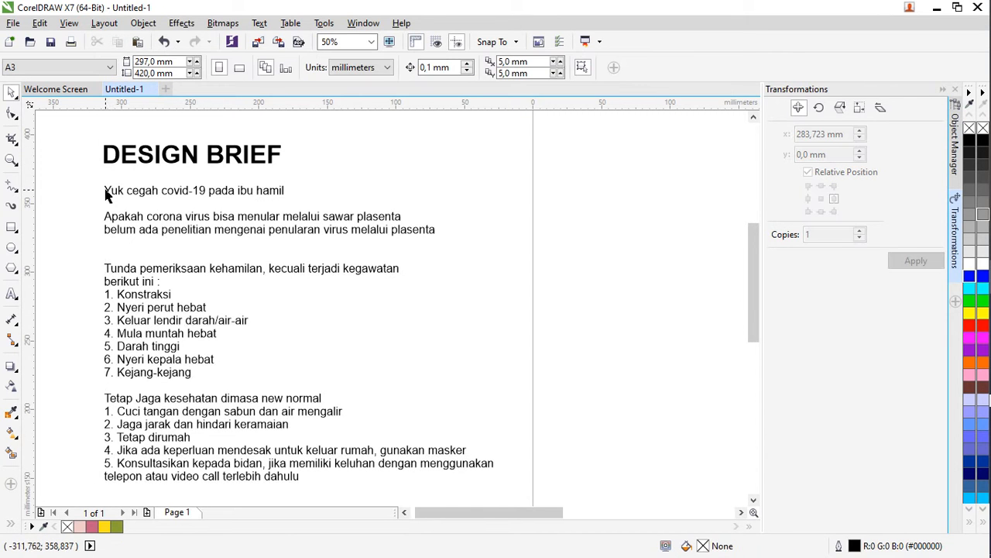
click(109, 193)
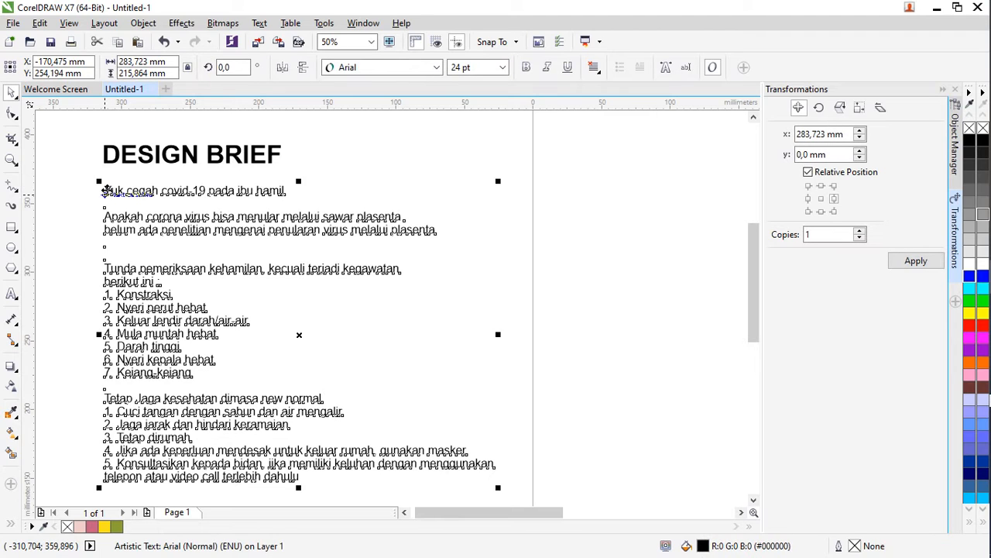
click(106, 192)
click(282, 145)
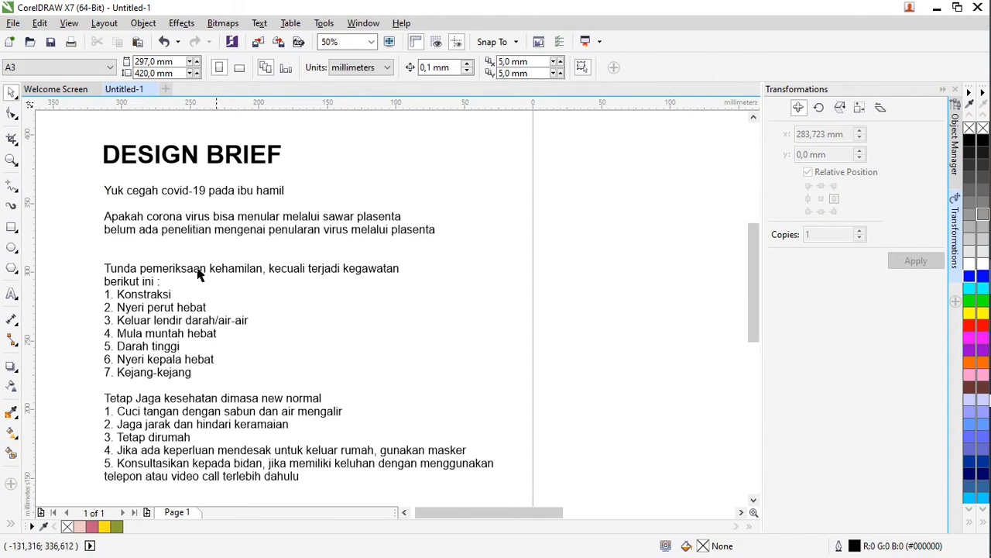
Review the brief's two numbered lists together with the colour swatches and heading samples below them.
scroll(203, 287, down, 1)
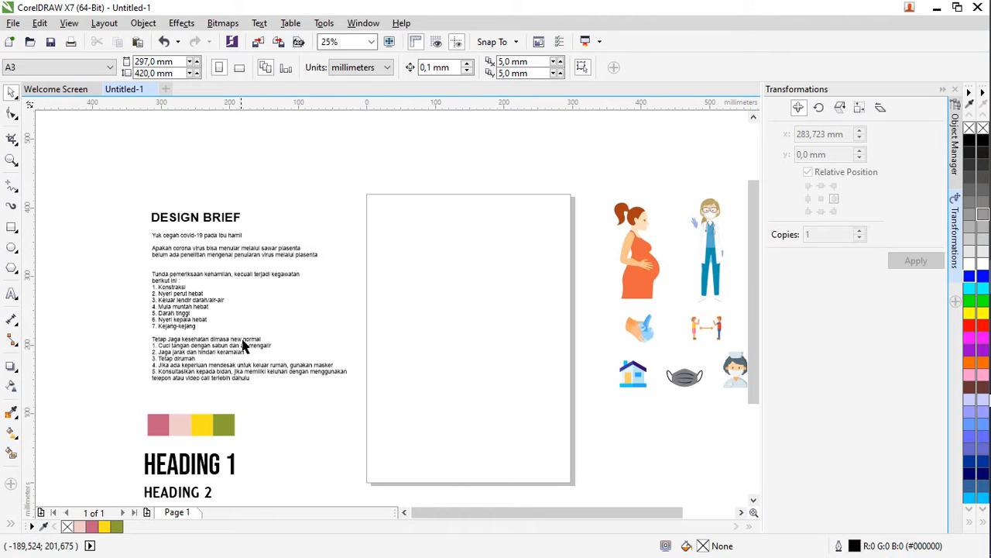
scroll(256, 341, right, 1)
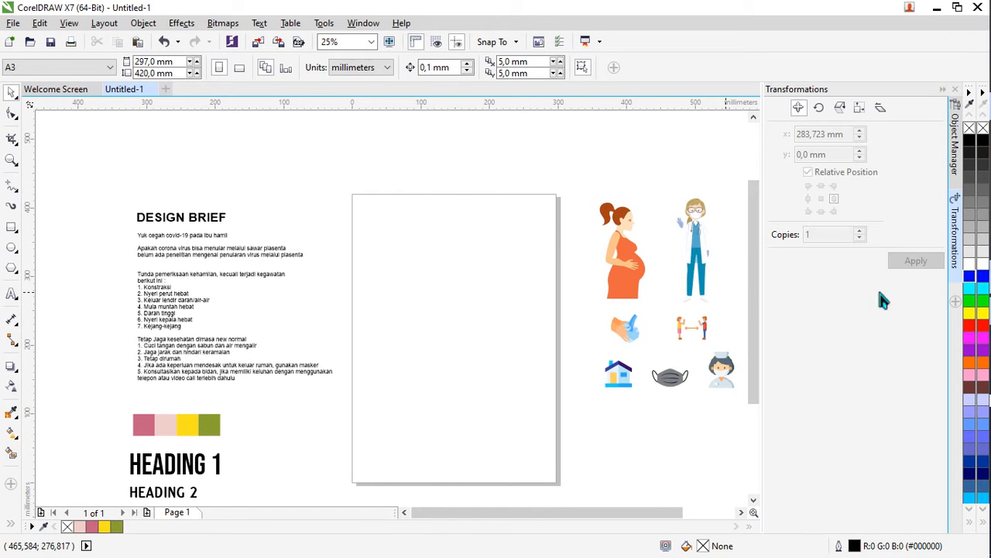
scroll(158, 369, up, 1)
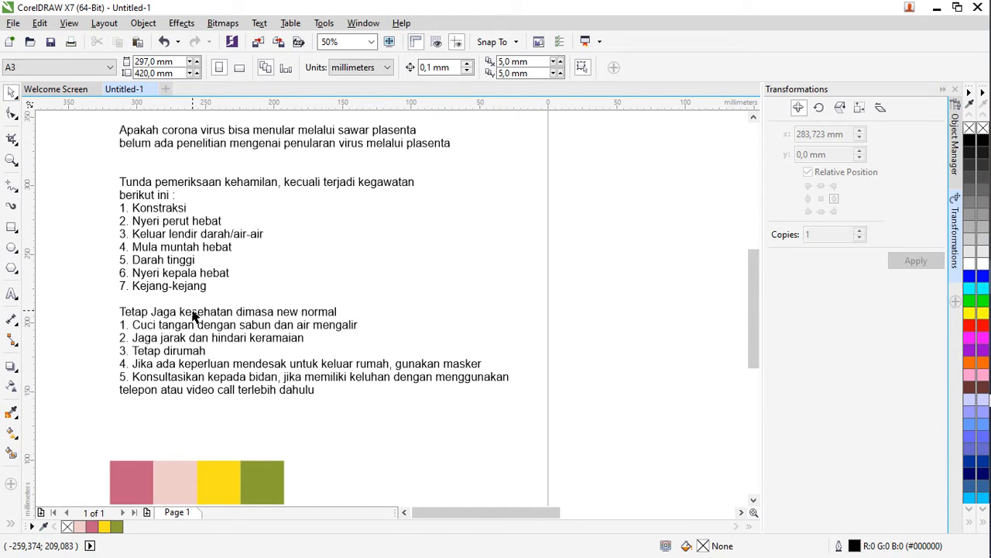
scroll(194, 312, right, 3)
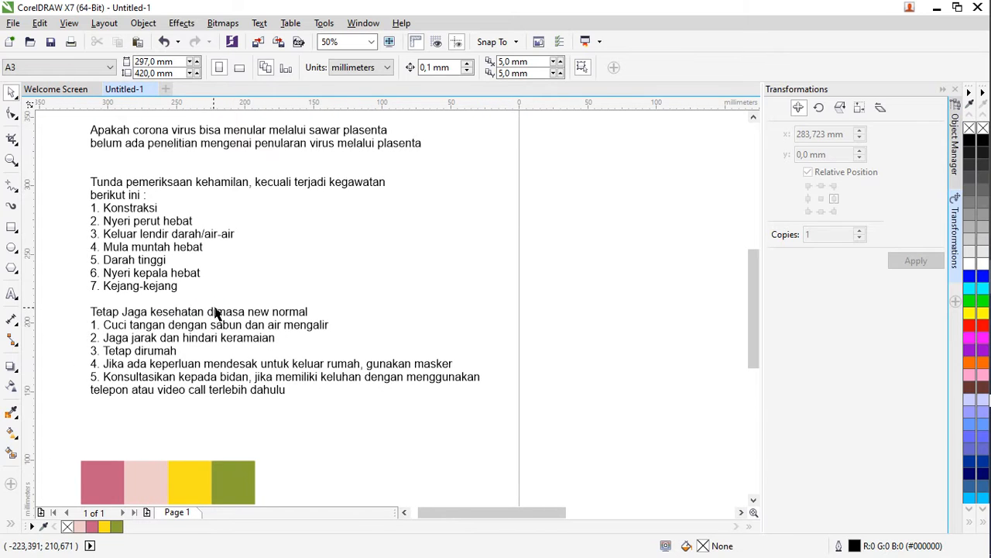
scroll(217, 315, down, 1)
scroll(192, 394, up, 1)
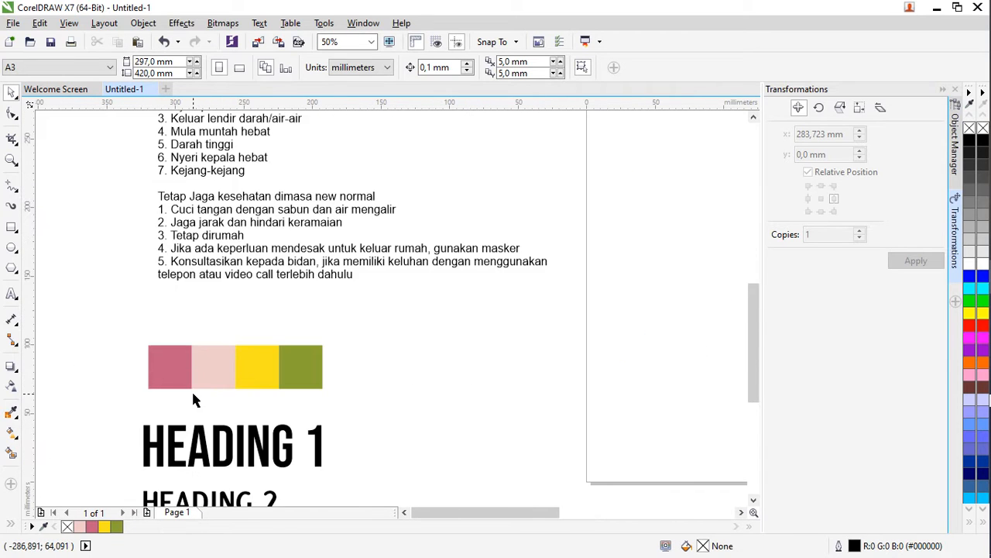
Select the four colour swatches of the palette to point them out, and clear the selection.
scroll(194, 391, up, 1)
scroll(198, 384, right, 2)
drag(70, 263, 460, 419)
click(514, 310)
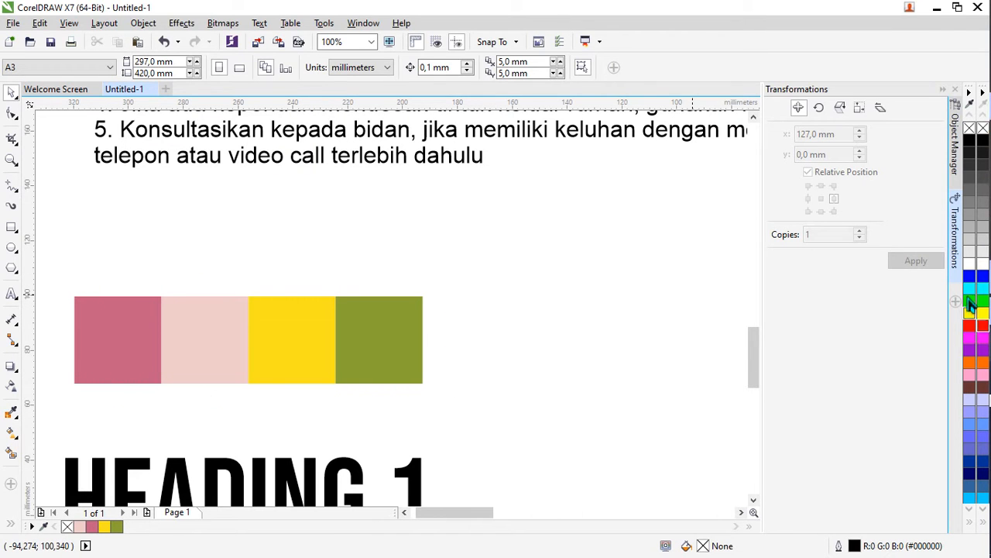
Switch to the Adobe Color trends page in the browser and browse its Fashion, Graphic Design and Illustration palettes.
click(959, 9)
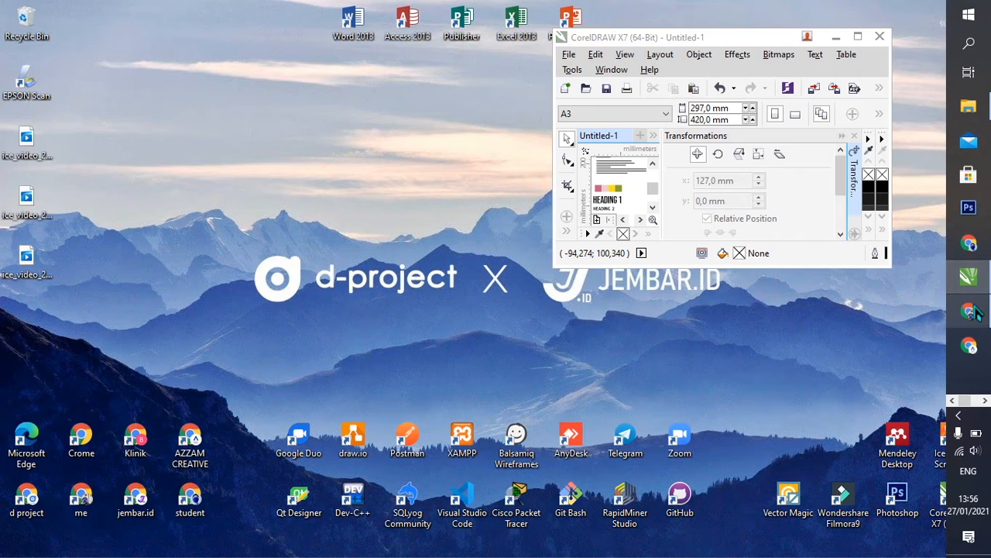
click(968, 311)
click(266, 13)
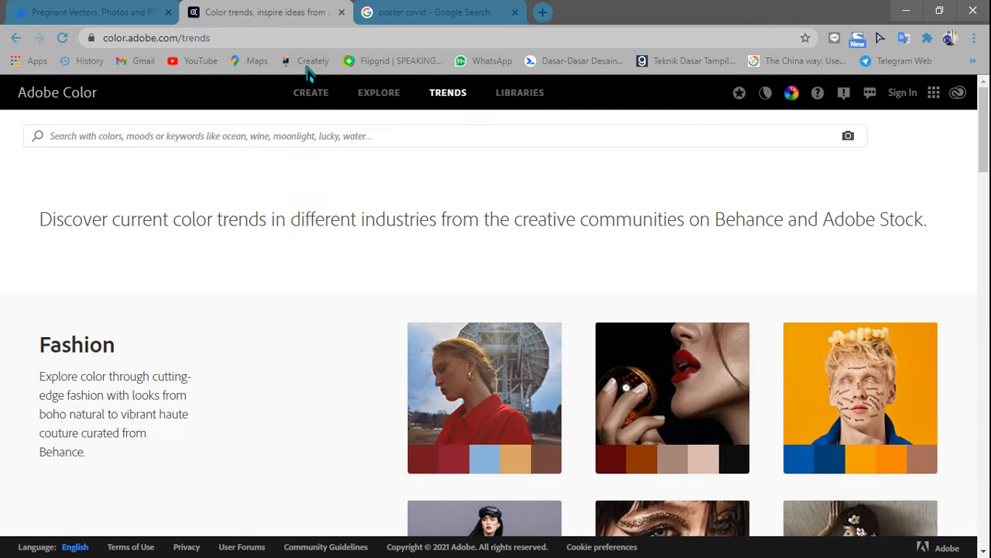
scroll(674, 343, down, 5)
scroll(730, 348, down, 3)
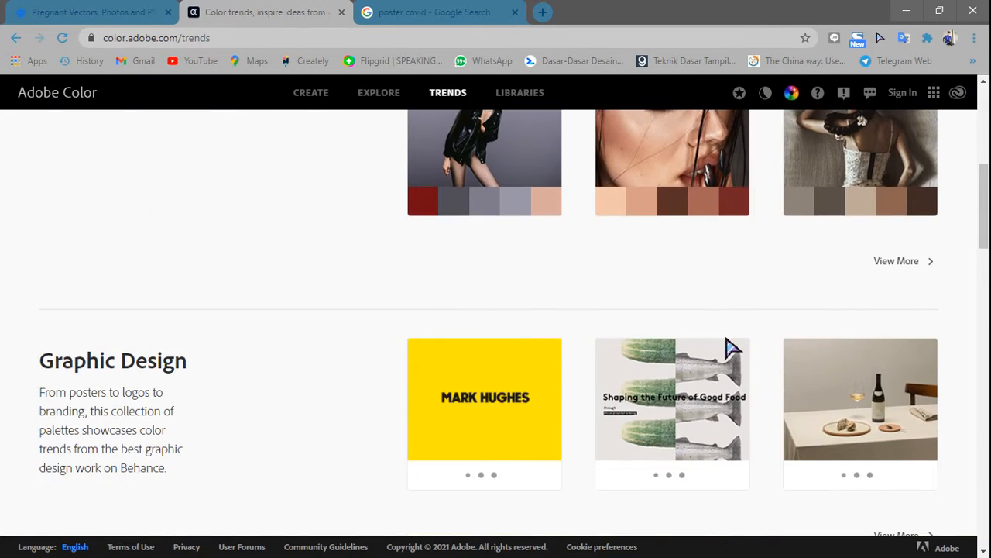
scroll(726, 348, down, 3)
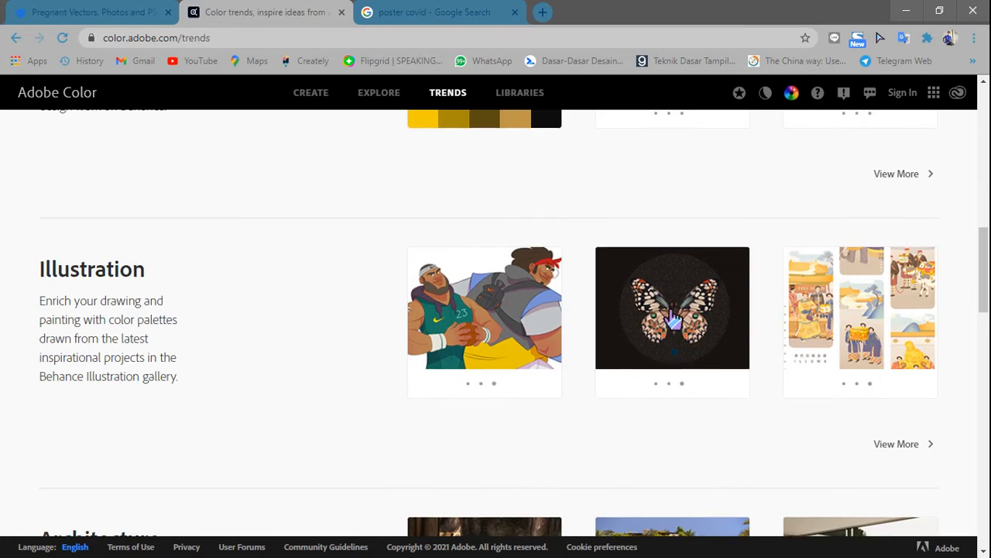
scroll(676, 351, up, 10)
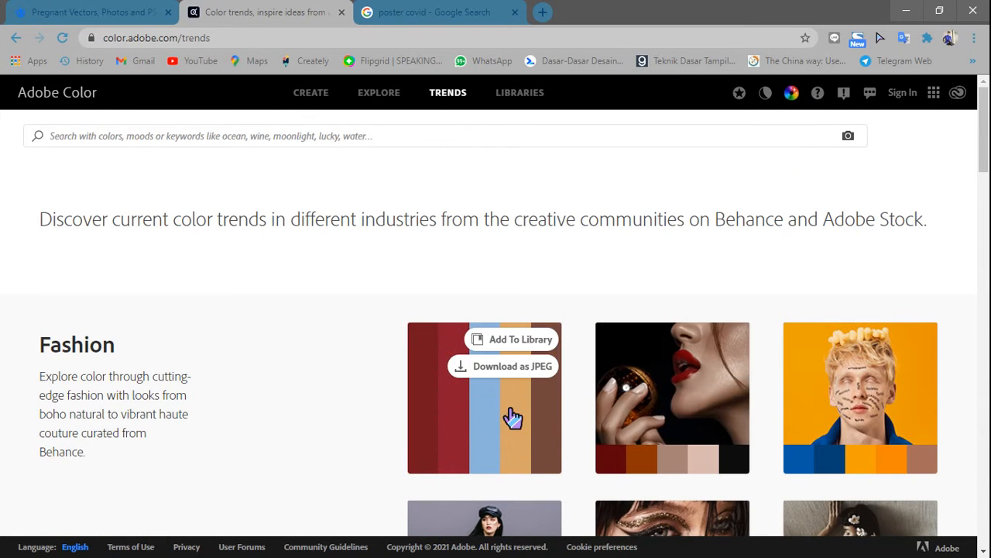
Switch back to CorelDRAW and select the HEADING 1 and HEADING 2 samples in turn to point out their fonts, clearing the selection.
click(910, 11)
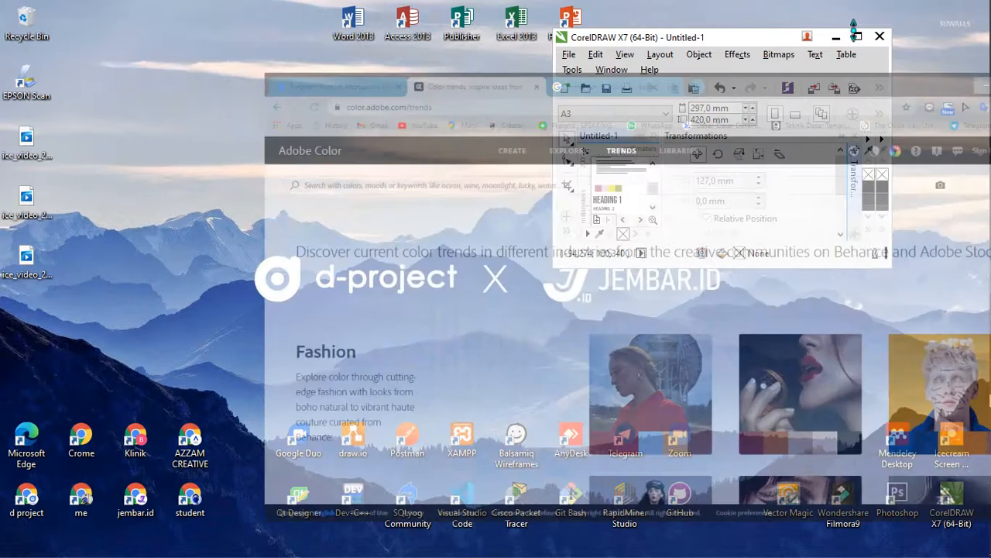
click(858, 40)
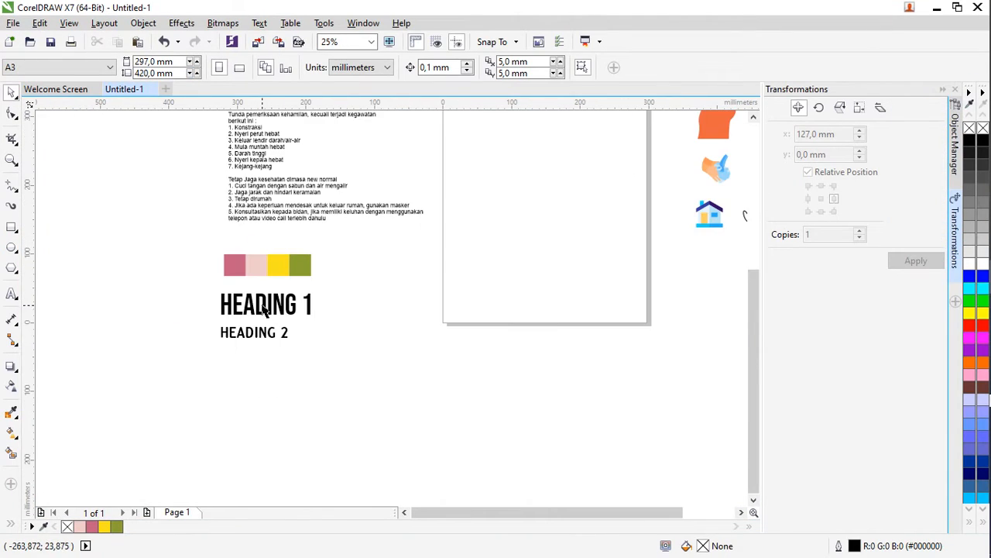
scroll(259, 320, up, 1)
click(259, 320)
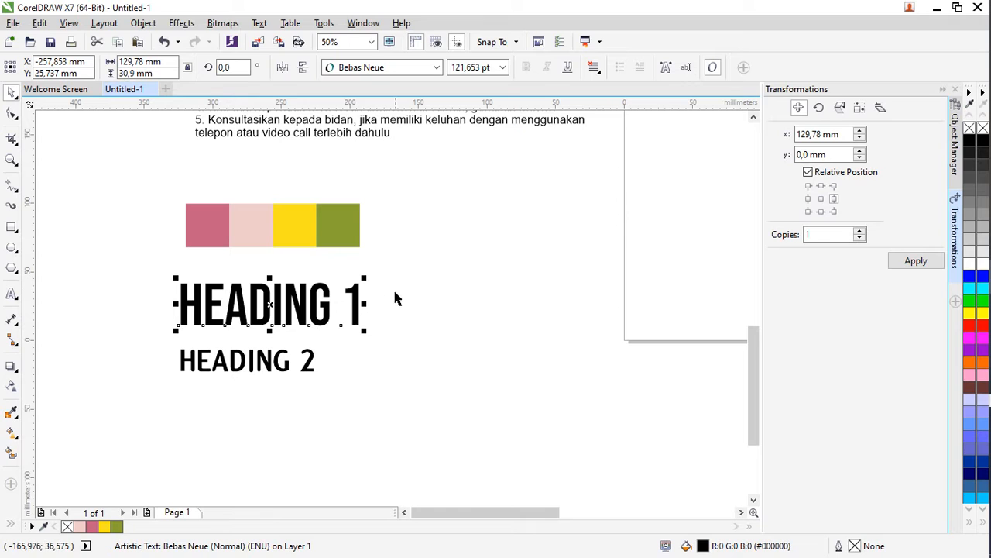
click(281, 364)
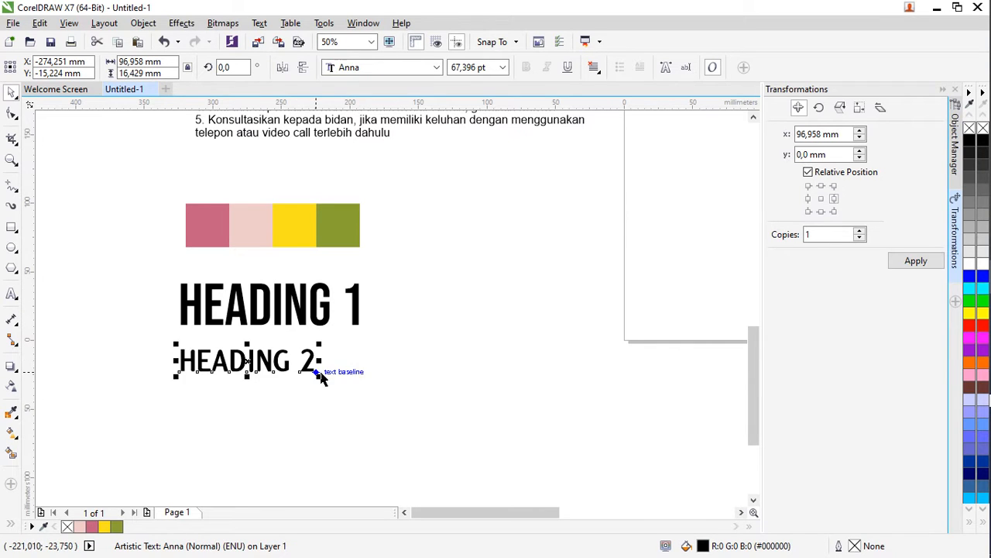
click(394, 268)
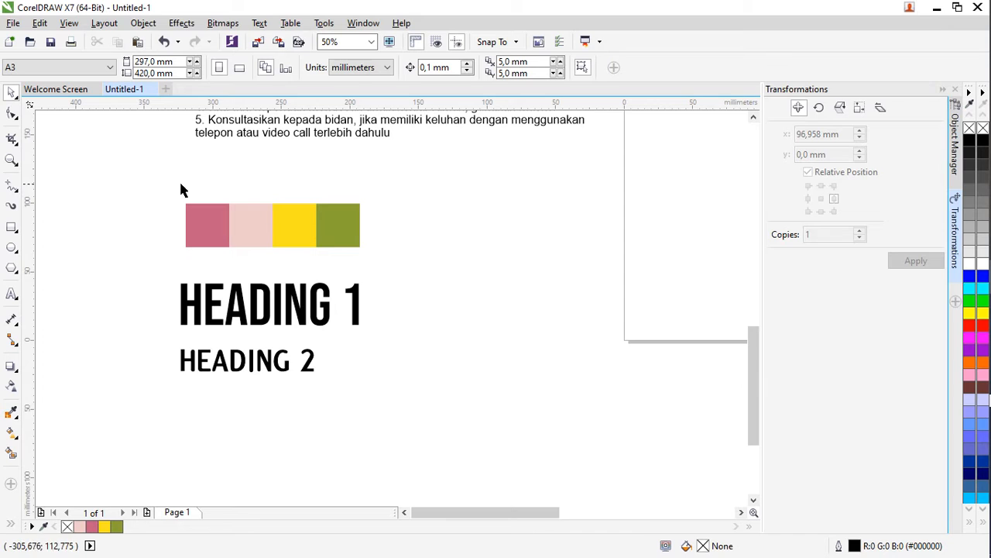
scroll(495, 190, down, 3)
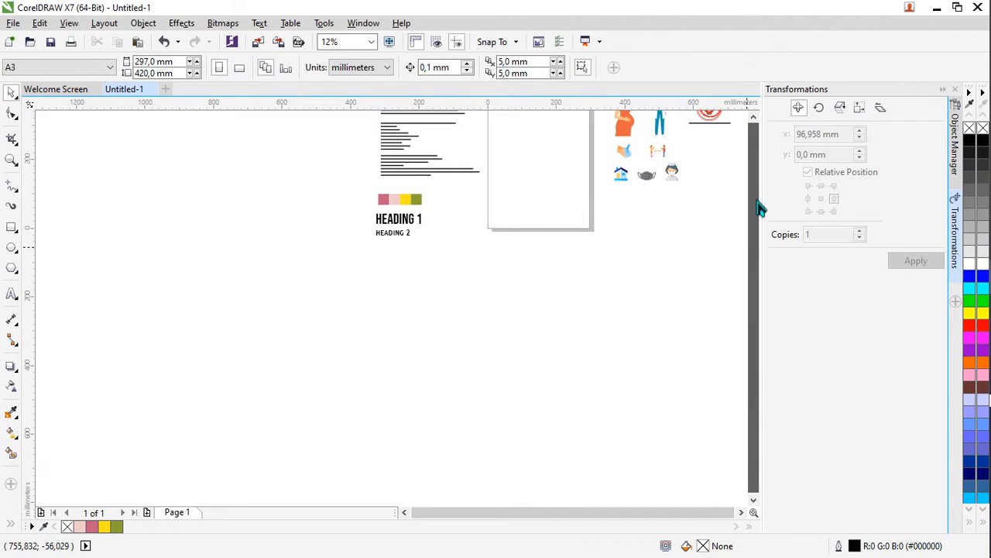
Start a new document from the Welcome Screen, checking the preset destinations and page sizes and keeping Custom and A3.
click(51, 89)
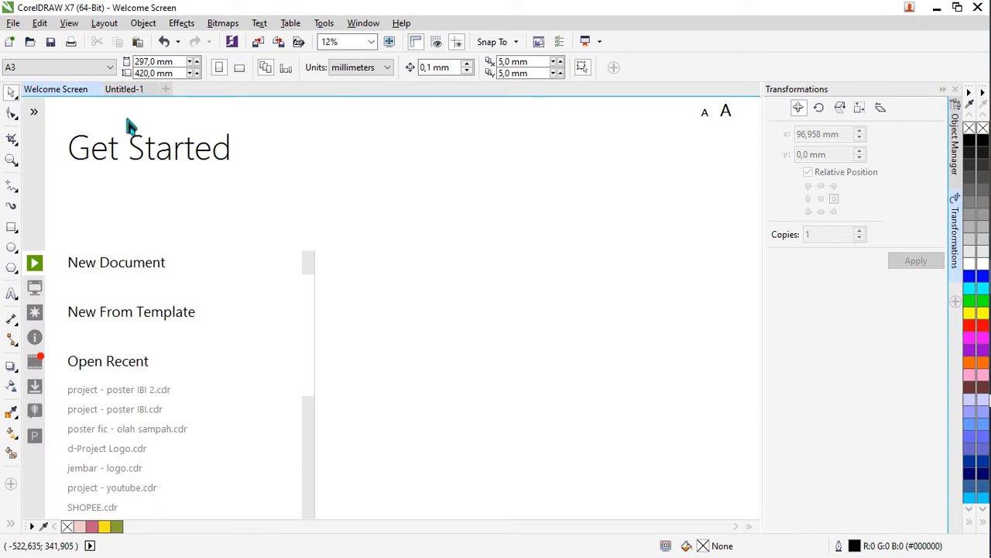
click(118, 267)
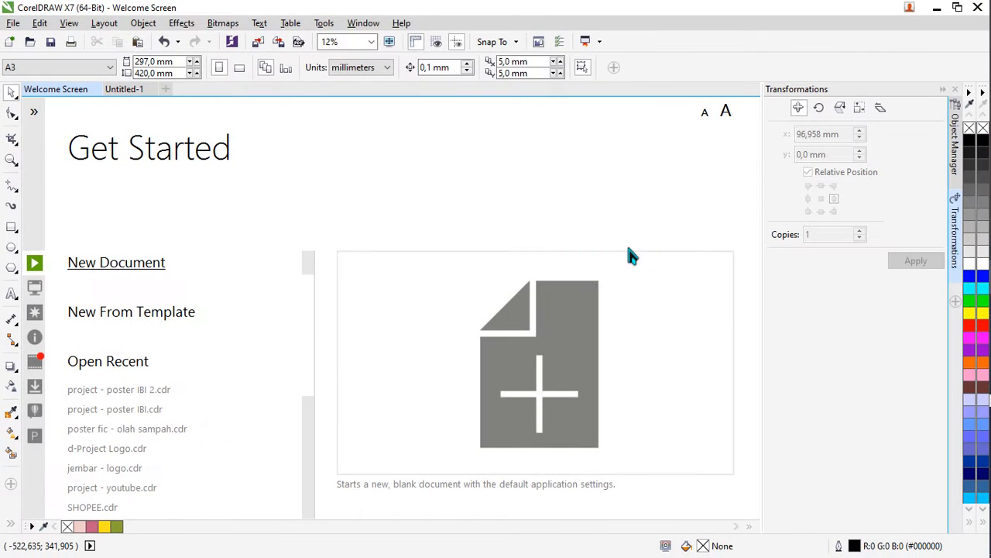
click(625, 260)
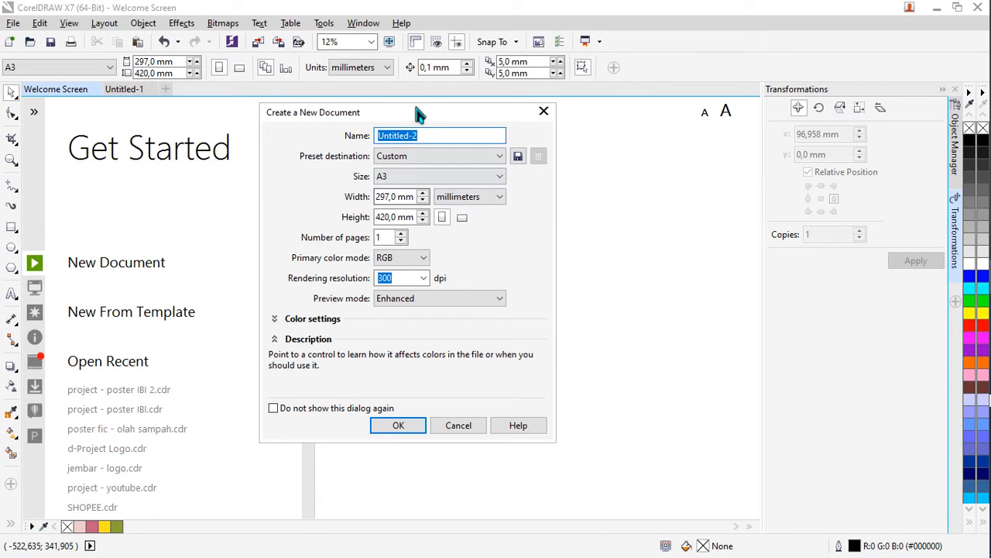
drag(419, 116, 488, 145)
click(499, 162)
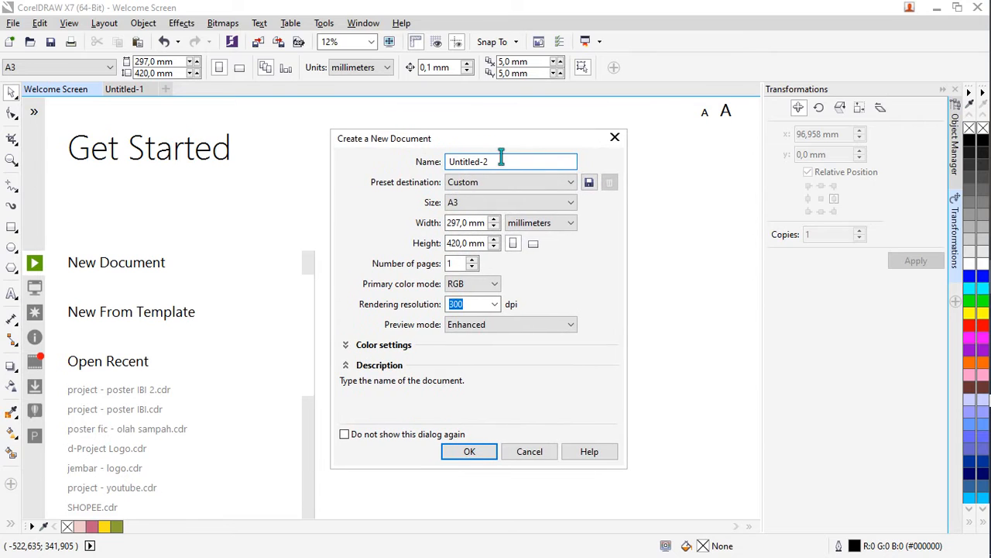
drag(398, 138, 333, 142)
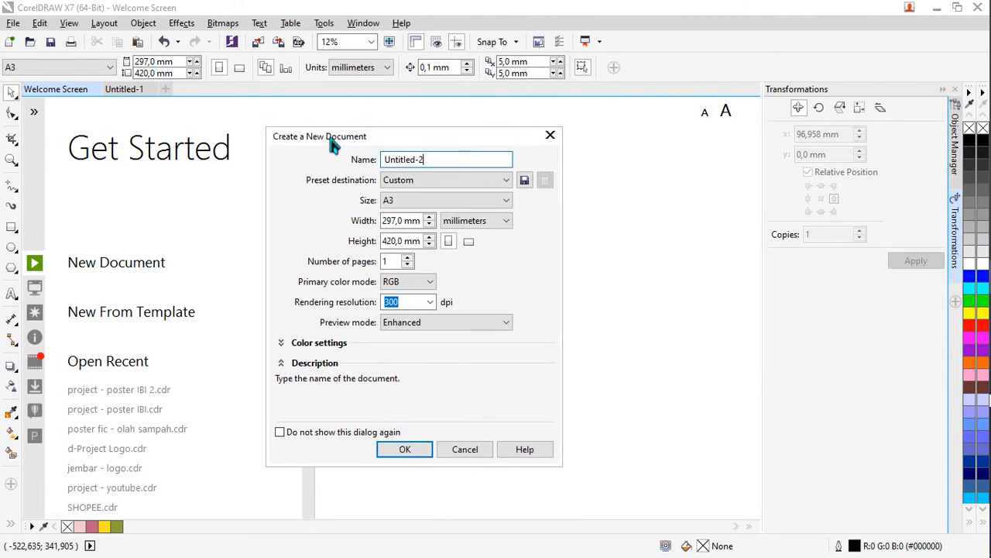
click(426, 181)
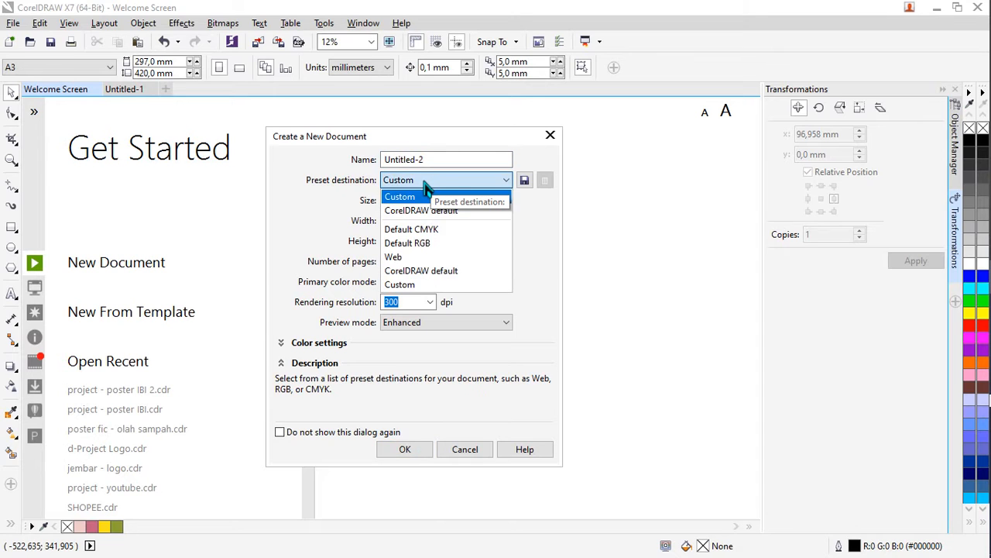
click(425, 184)
click(425, 185)
click(425, 196)
click(426, 203)
click(426, 203)
click(426, 202)
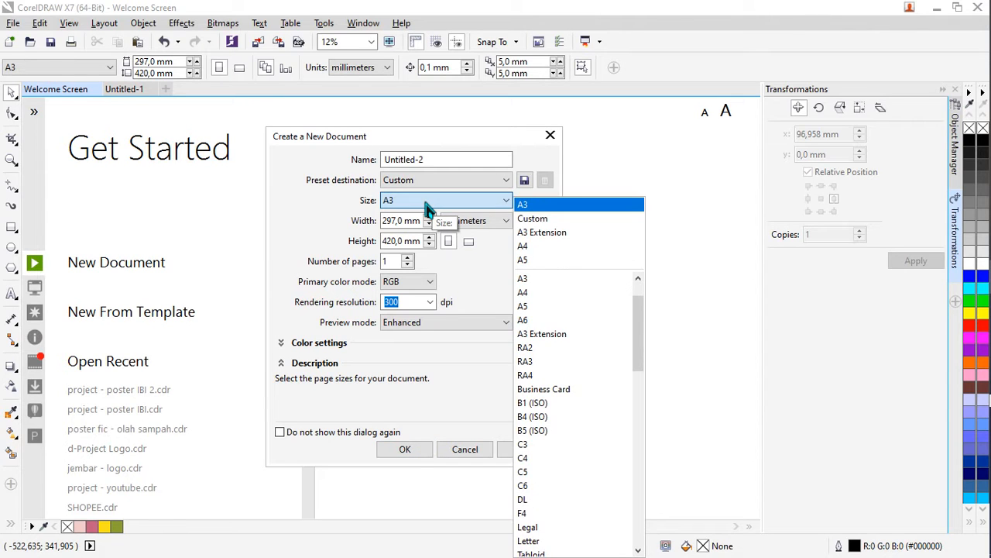
click(425, 206)
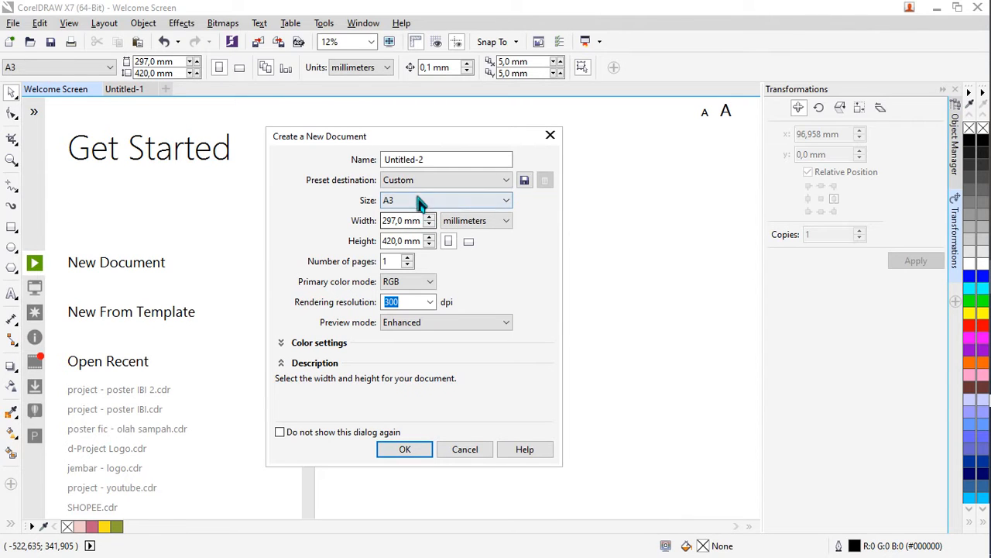
Compare the RGB and CMYK primary color modes, keep RGB at 300 dpi, and create the new document.
click(417, 284)
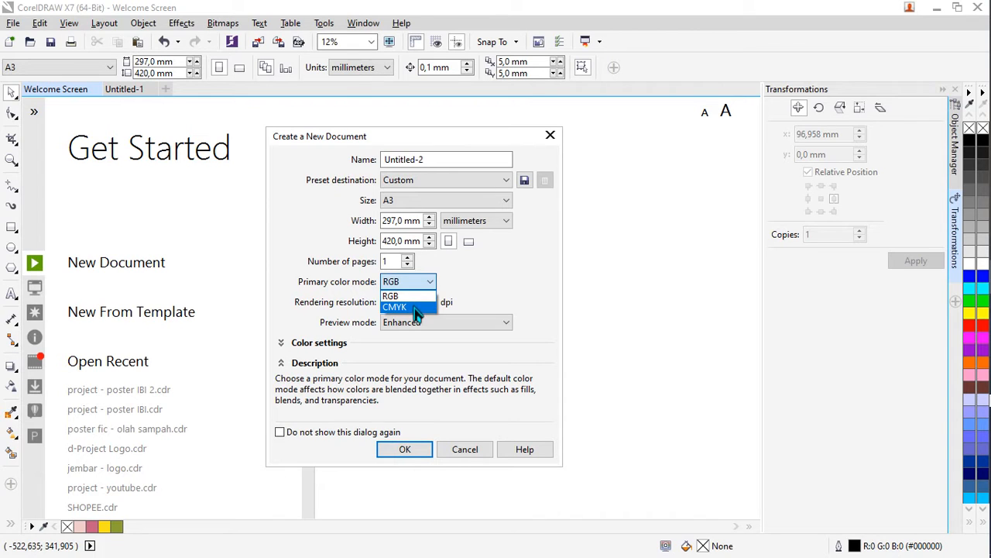
click(414, 284)
click(414, 284)
click(413, 287)
click(413, 287)
click(413, 286)
click(413, 287)
click(413, 286)
drag(454, 138, 500, 135)
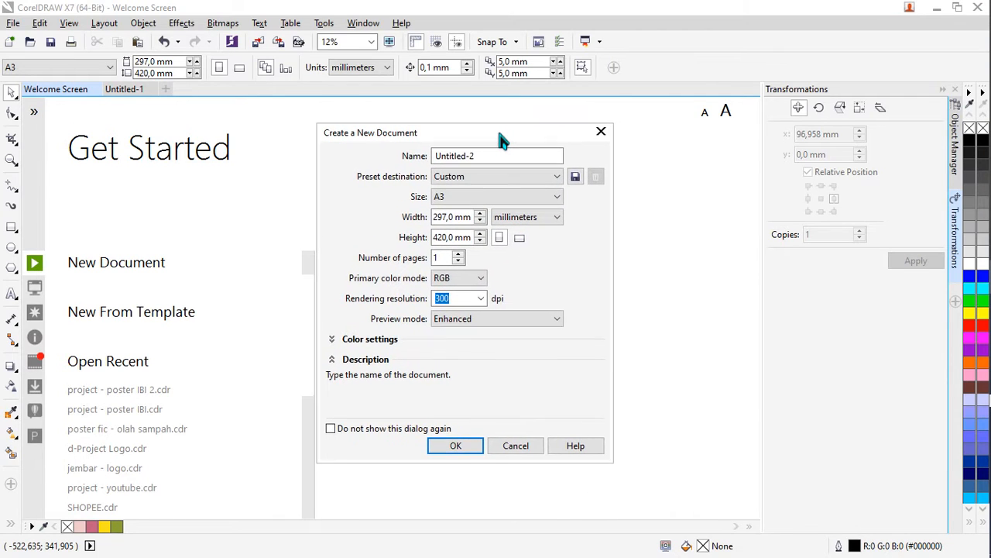
click(477, 283)
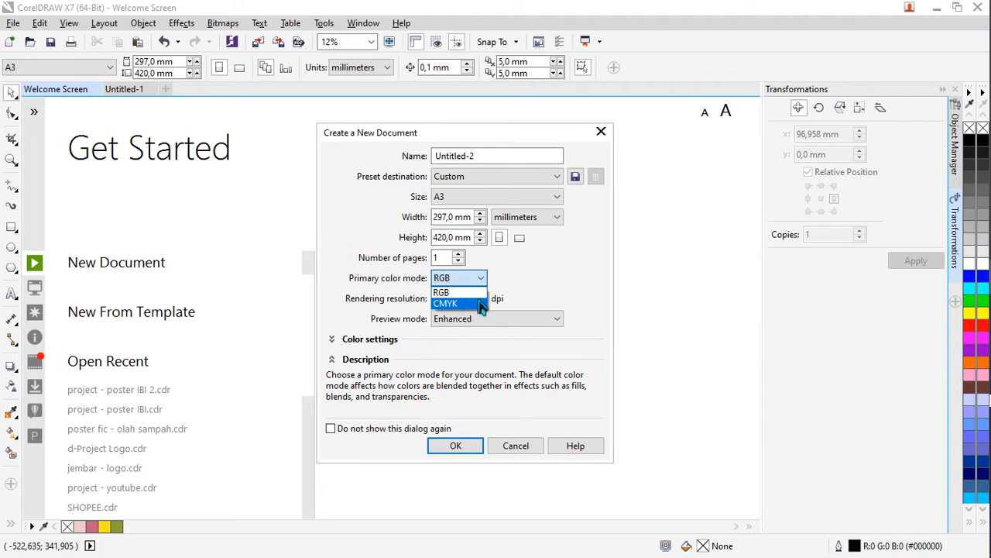
click(549, 283)
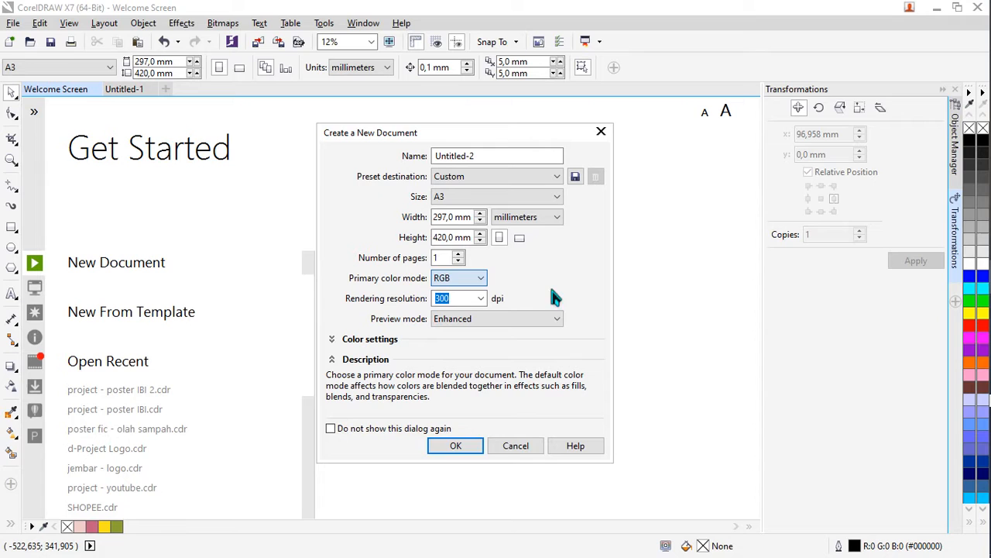
click(457, 446)
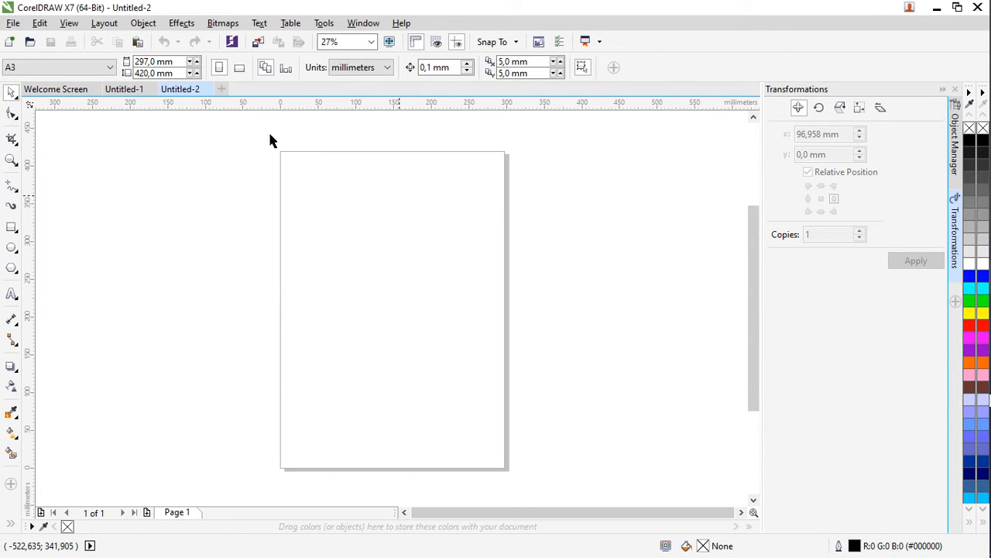
Return to the Untitled-1 document and look over the design brief, blank page and illustrations together.
click(127, 90)
scroll(542, 225, right, 2)
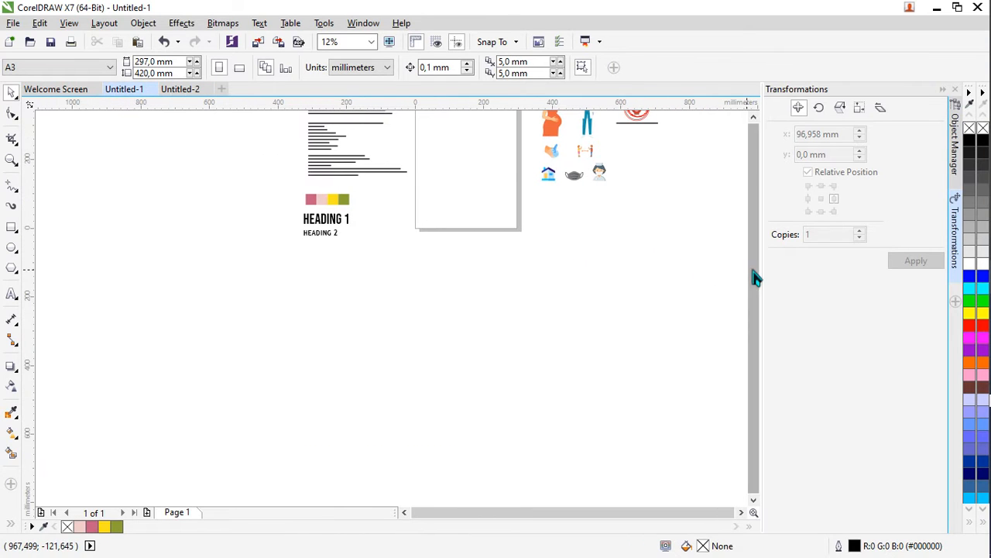
scroll(603, 198, up, 3)
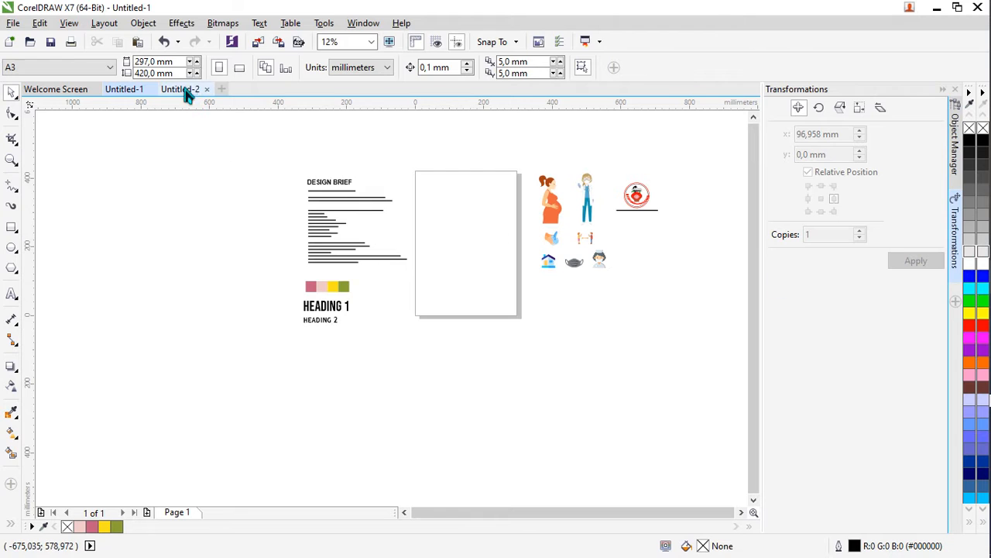
scroll(514, 196, left, 2)
scroll(532, 202, right, 3)
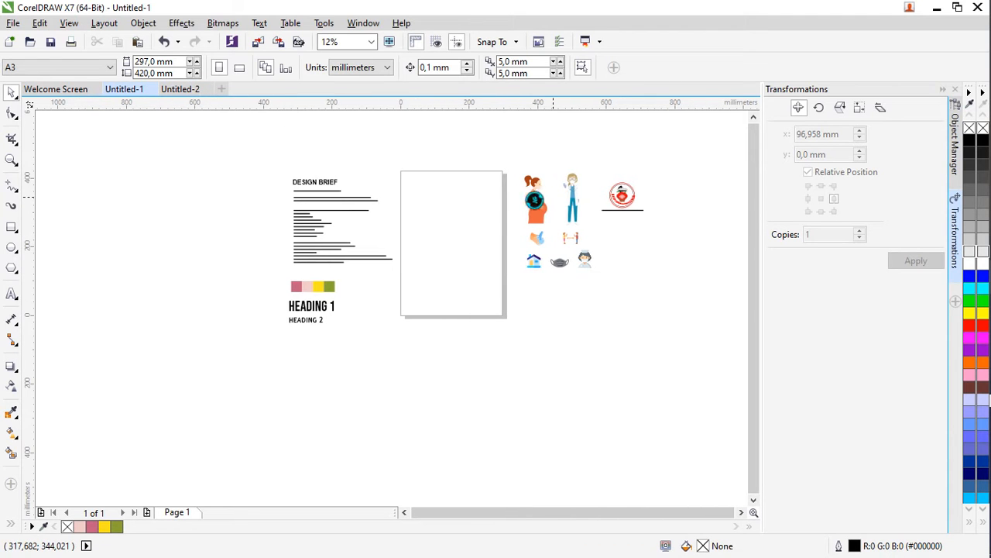
scroll(536, 203, up, 1)
scroll(336, 263, left, 3)
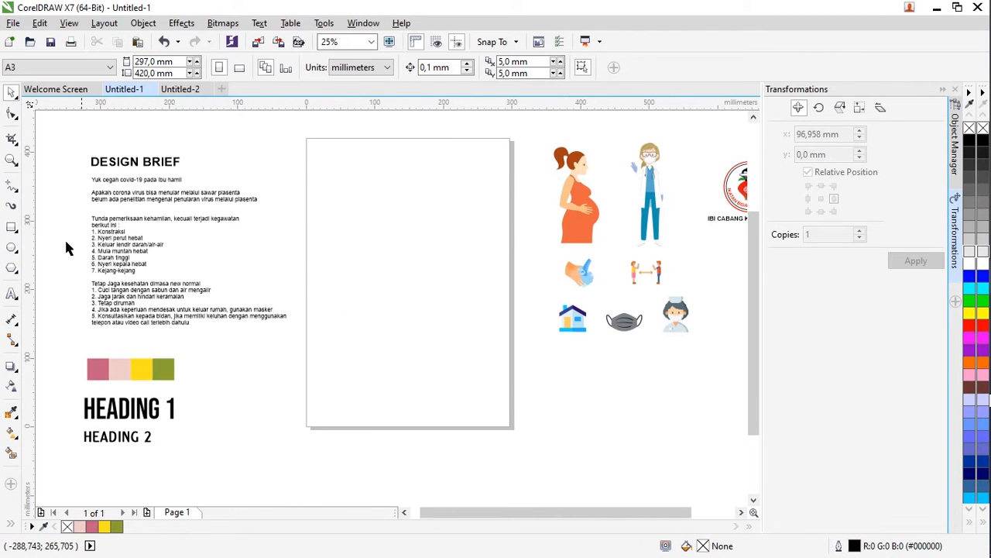
Add a rectangle covering the whole A3 page, filled with the palette's light pink (#EDCCCA) and without an outline.
double_click(13, 232)
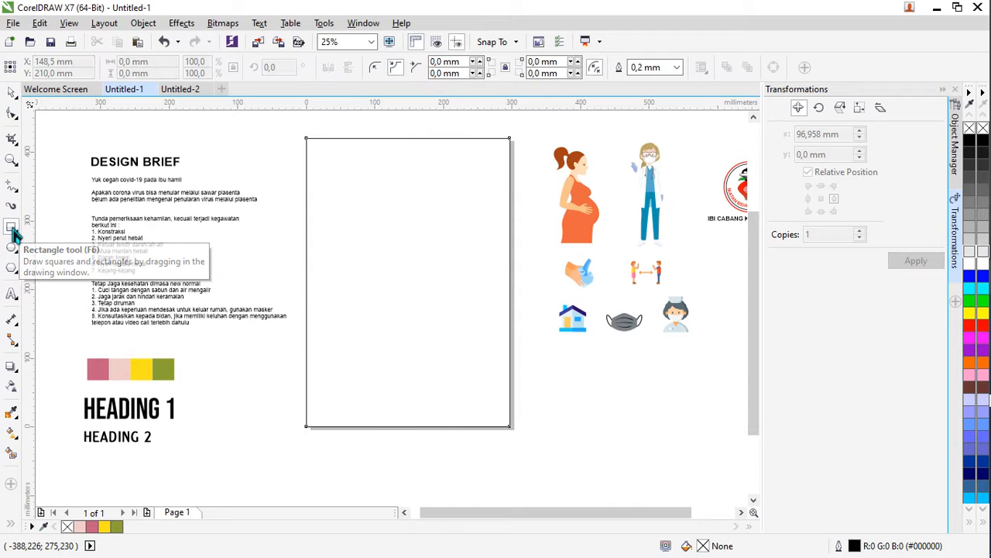
click(242, 148)
drag(371, 193, 426, 257)
key(ctrl+z)
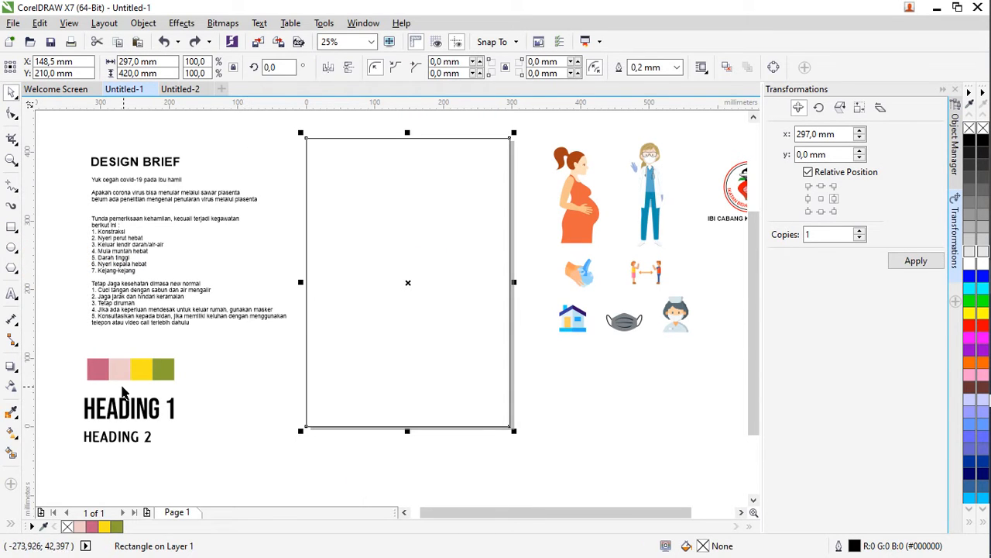
click(80, 527)
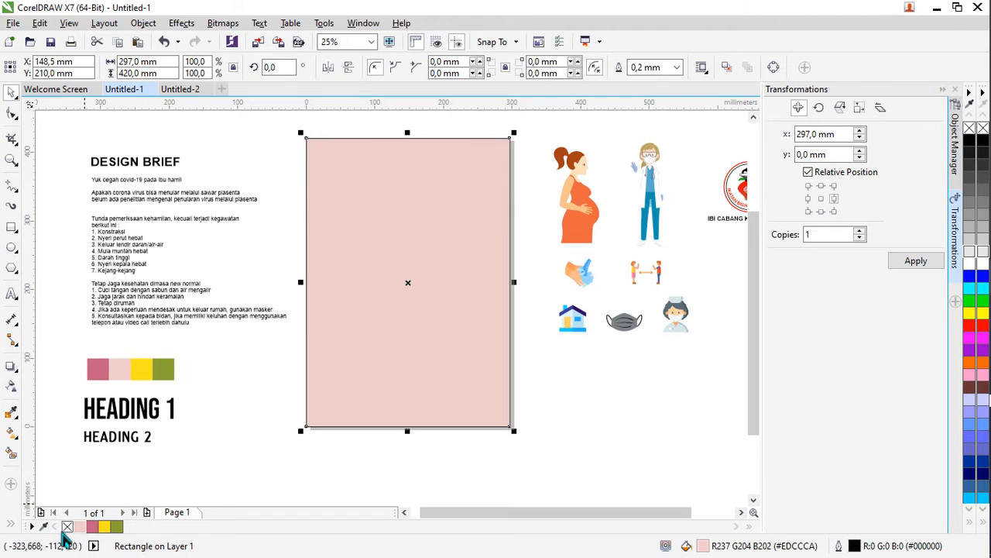
click(223, 477)
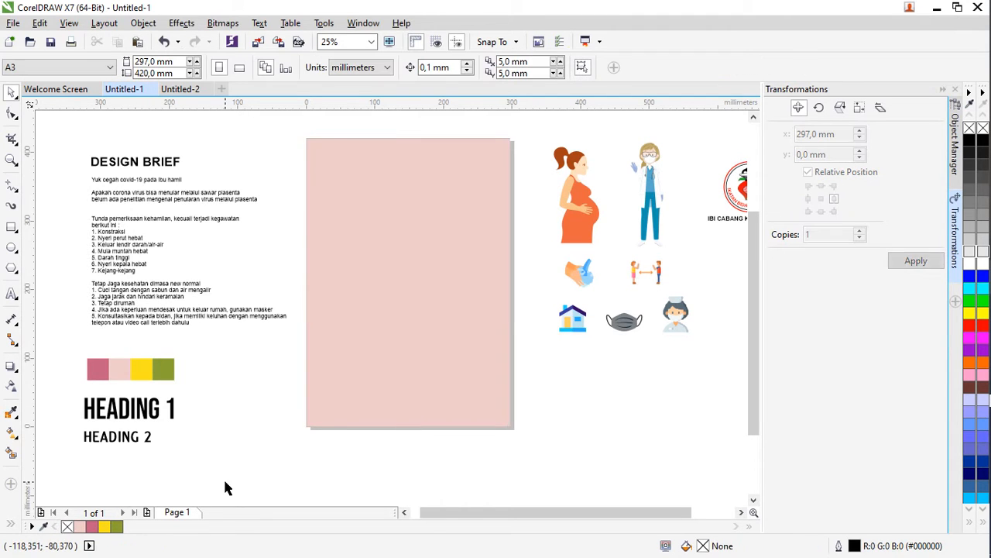
Review the opening lines of the design brief beside the pink page background.
scroll(256, 460, left, 2)
scroll(260, 460, right, 2)
scroll(356, 379, right, 2)
scroll(371, 365, left, 2)
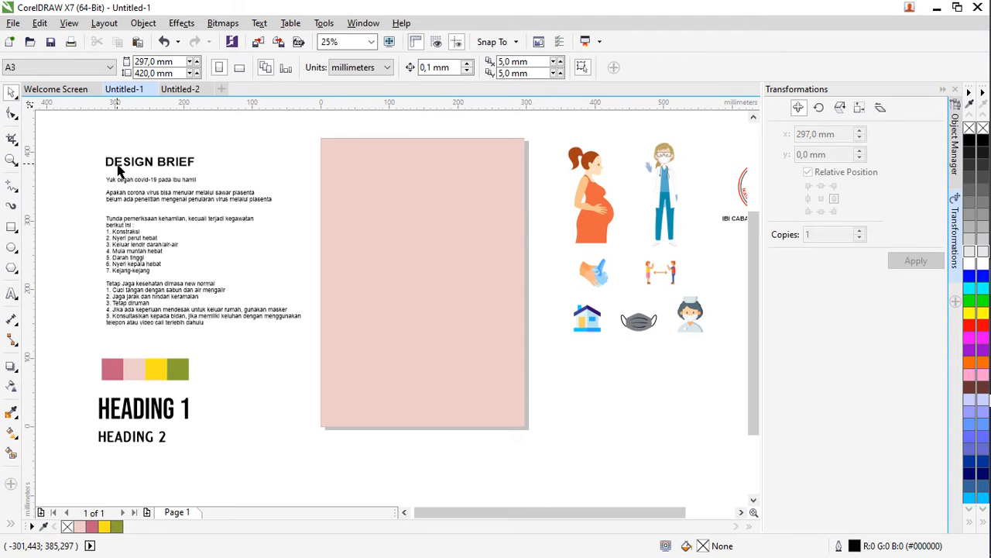
scroll(117, 179, up, 2)
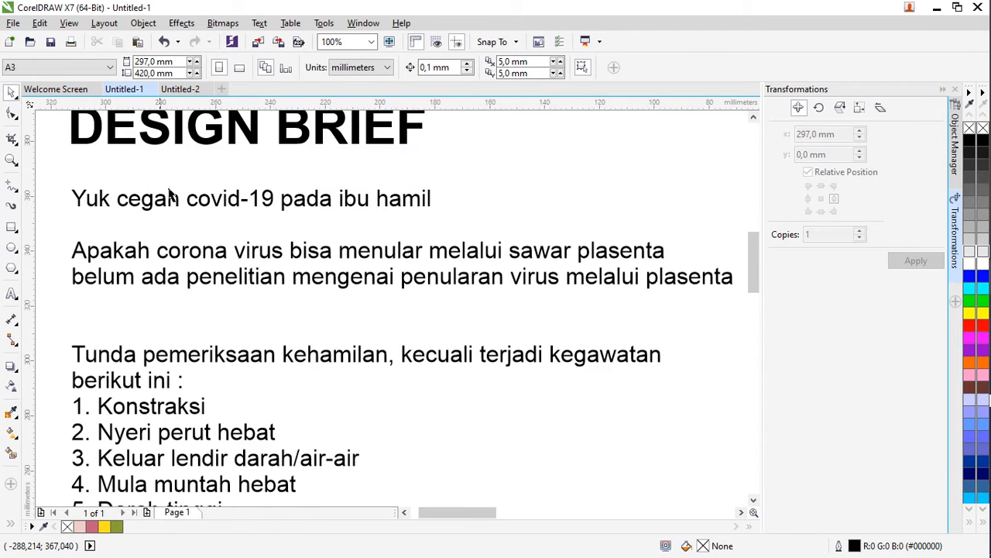
scroll(120, 180, down, 2)
scroll(233, 188, right, 1)
scroll(239, 185, right, 2)
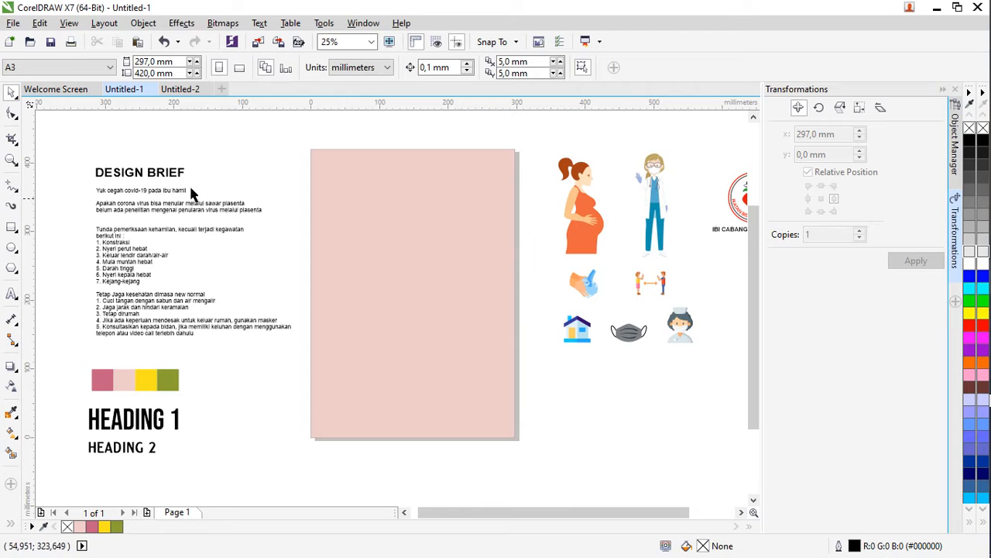
Draw a closed, blob-shaped B-Spline curve about 181 × 154 mm overlapping the page's upper-left corner, and nudge it slightly upward.
click(17, 192)
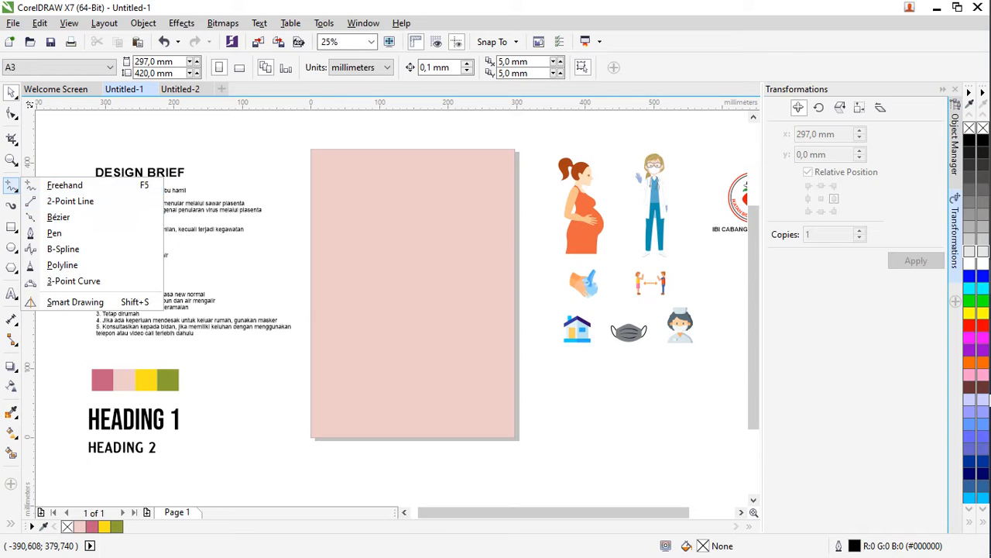
click(17, 194)
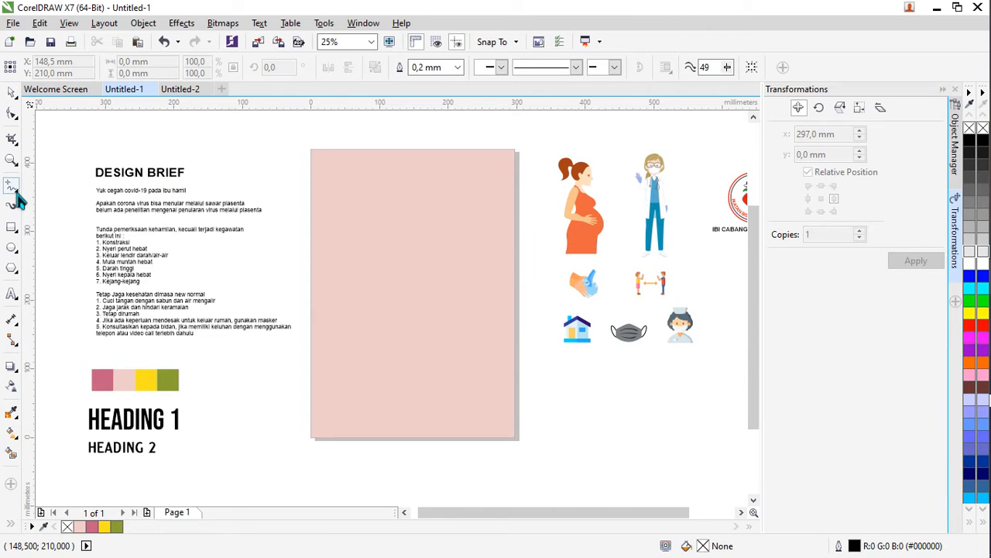
click(17, 194)
scroll(395, 149, up, 1)
mouse_move(418, 134)
mouse_down()
mouse_move(422, 222)
mouse_move(395, 266)
mouse_move(289, 271)
mouse_move(253, 331)
mouse_move(208, 352)
mouse_move(189, 345)
mouse_move(164, 225)
mouse_move(169, 149)
mouse_move(189, 130)
mouse_move(325, 134)
mouse_up()
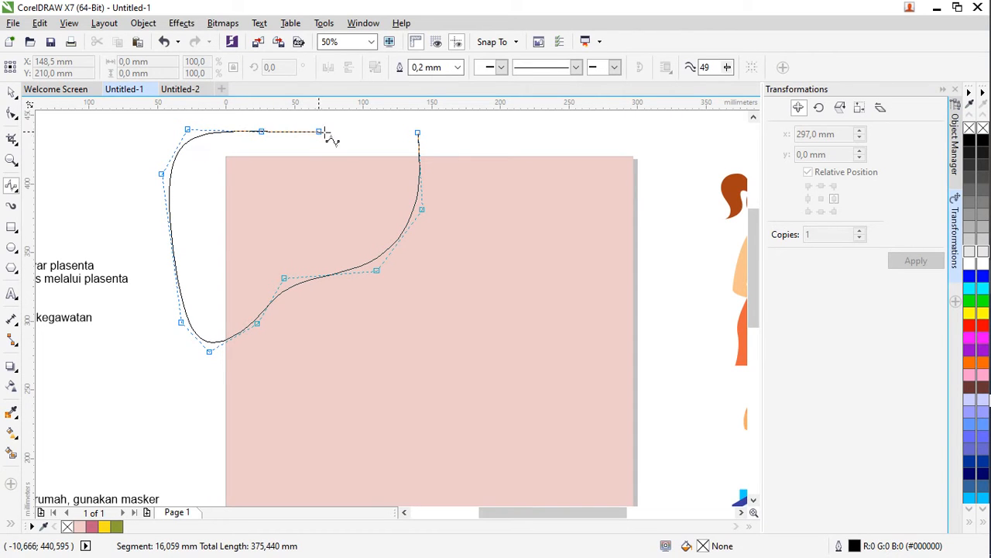
click(417, 133)
click(12, 93)
drag(350, 200, 350, 193)
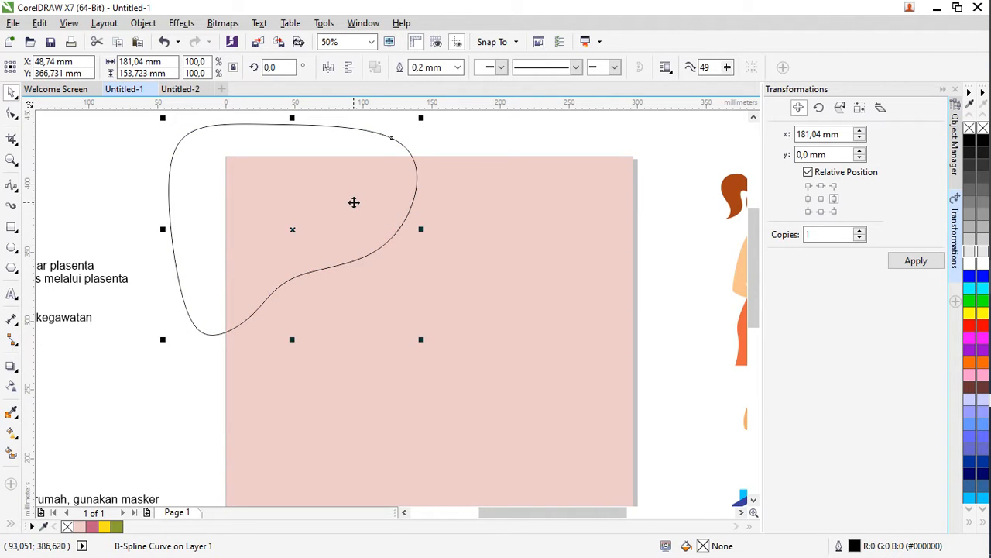
scroll(341, 209, down, 2)
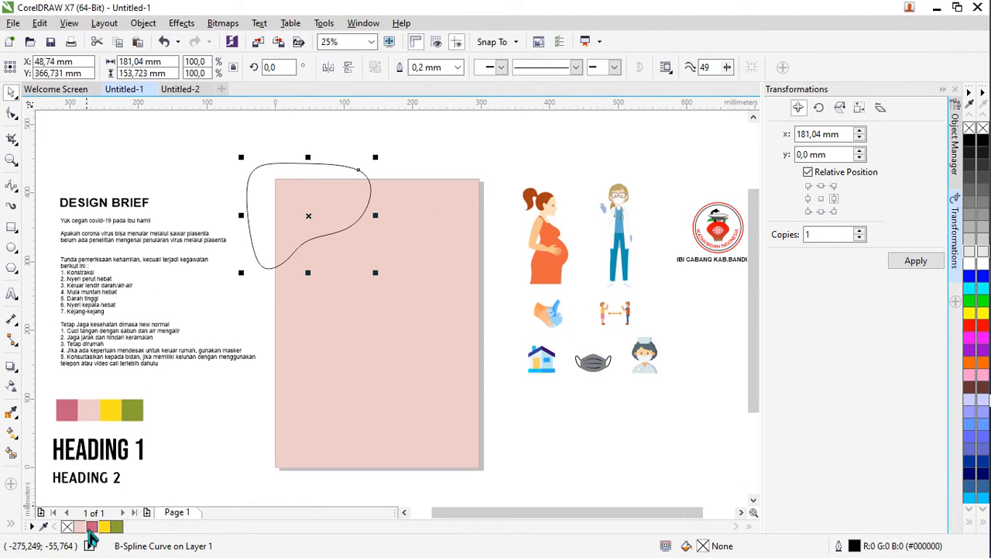
Fill the blob-shaped curve with the palette's dark pink (#C45E81) and remove its outline.
click(90, 528)
right_click(68, 527)
scroll(240, 294, right, 2)
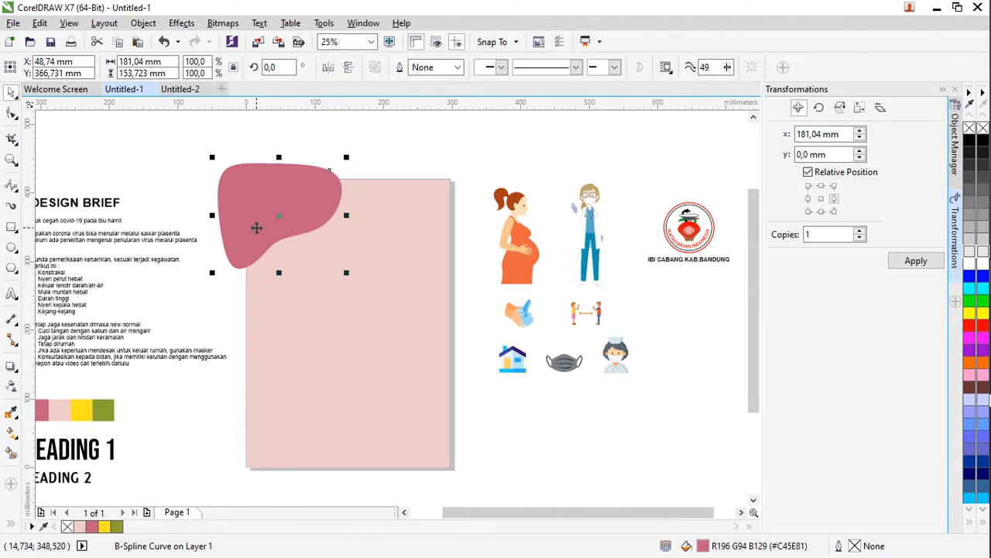
right_click(254, 227)
click(221, 158)
click(194, 150)
click(250, 199)
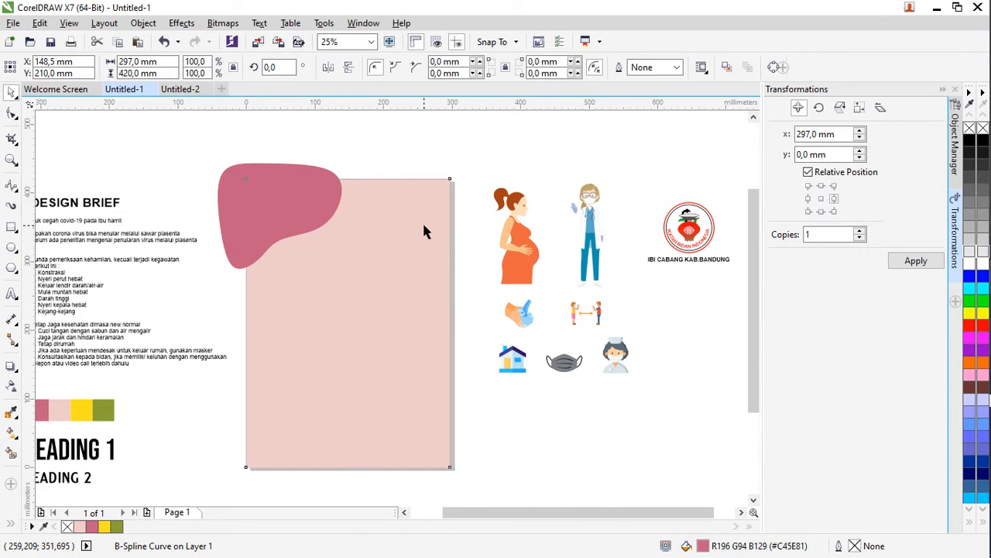
click(375, 132)
click(238, 182)
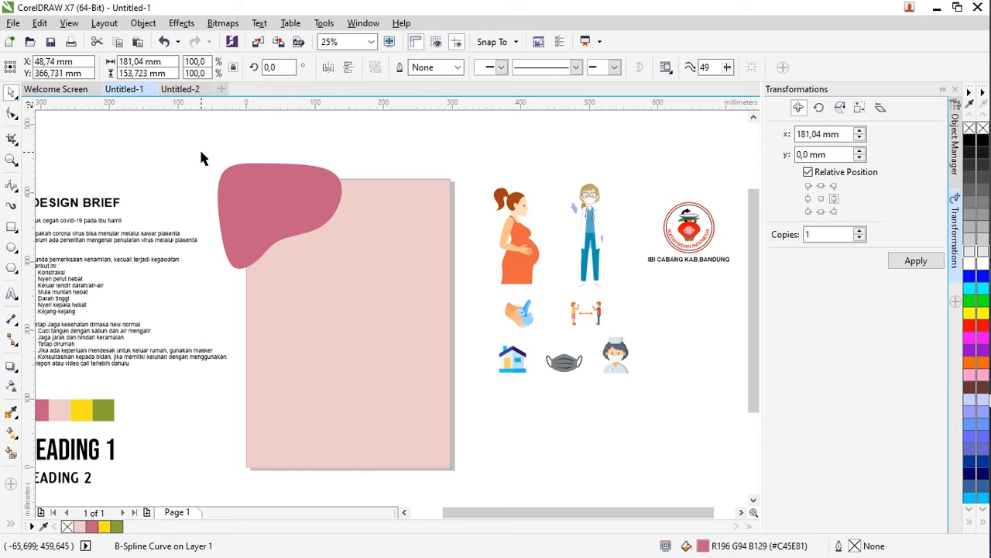
click(242, 191)
key(ctrl+z)
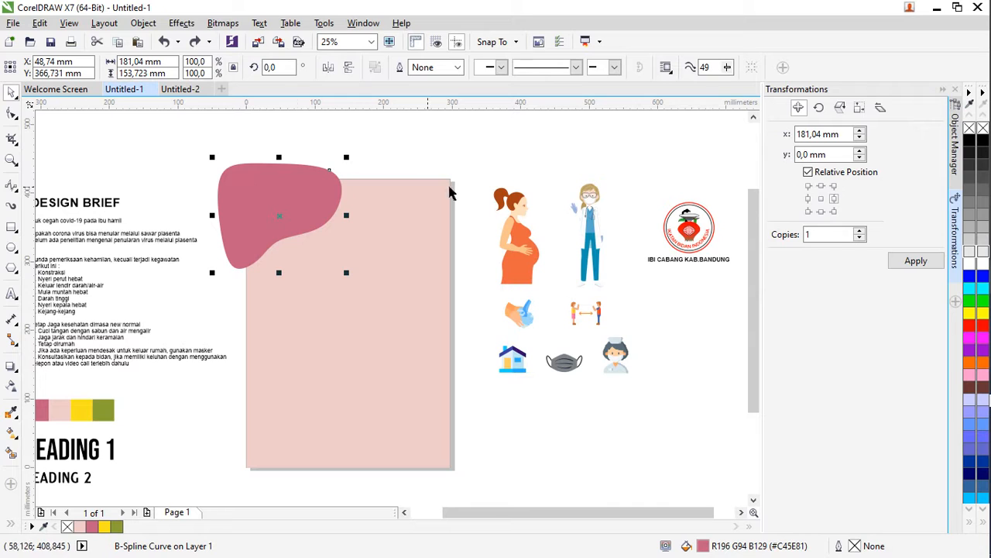
PowerClip the dark pink blob inside the page's light pink background rectangle.
right_click(254, 181)
click(297, 190)
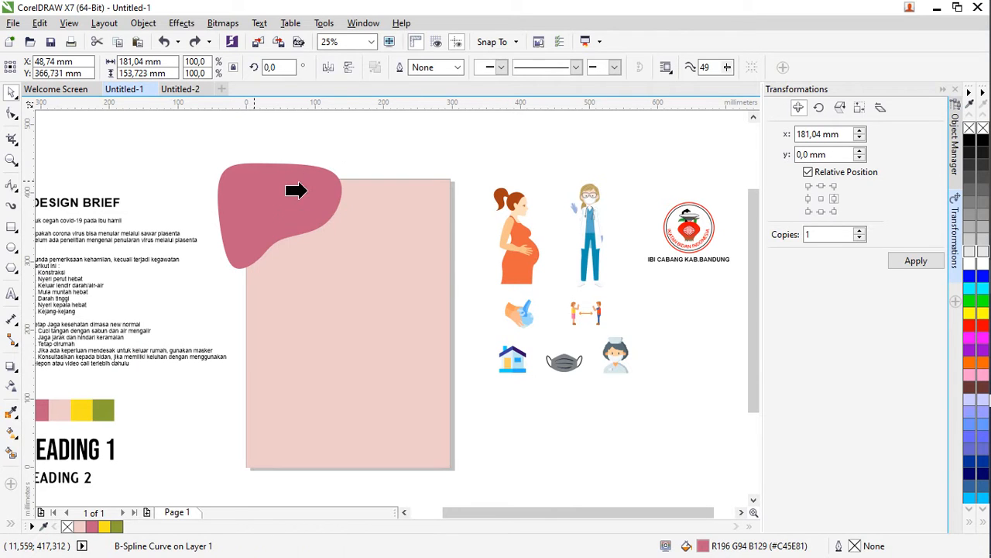
click(370, 262)
key(Escape)
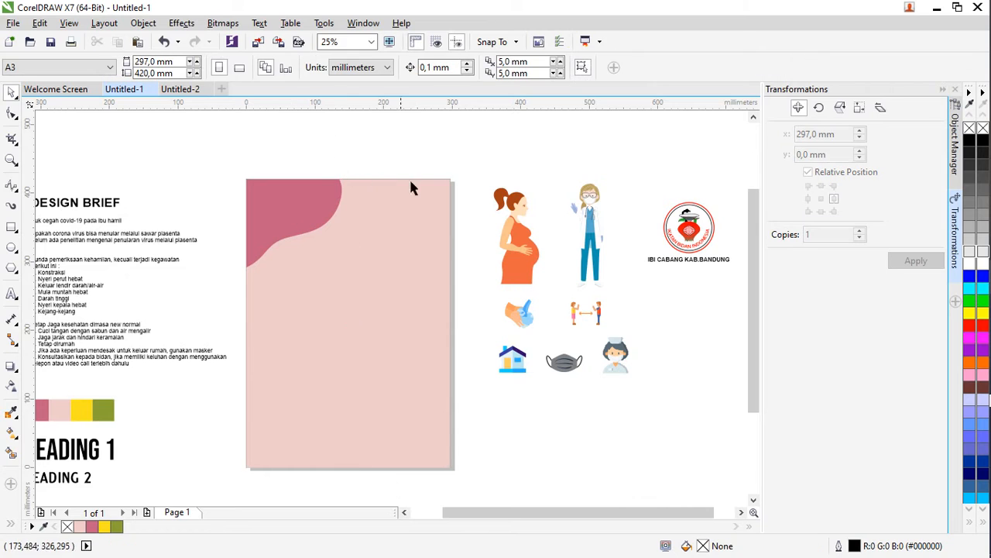
Review the design brief's opening line and overall text beside the pink page.
scroll(259, 200, left, 1)
click(334, 241)
click(107, 188)
scroll(75, 224, up, 2)
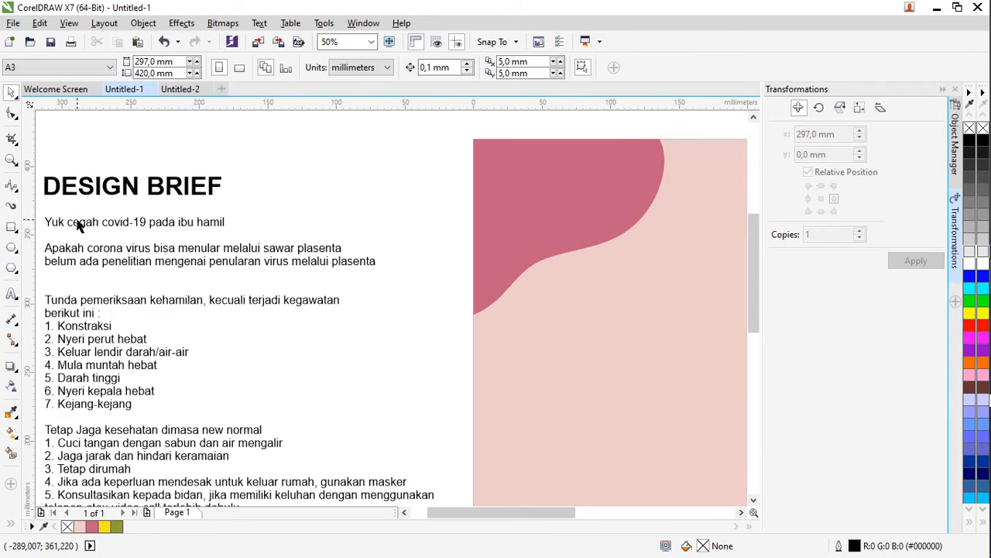
scroll(88, 230, left, 1)
scroll(256, 223, down, 2)
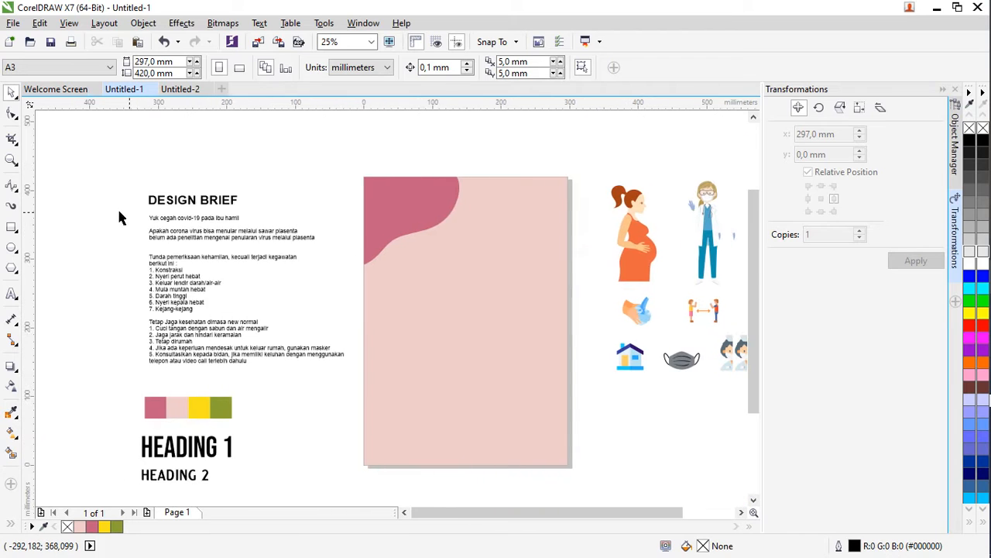
scroll(116, 212, right, 2)
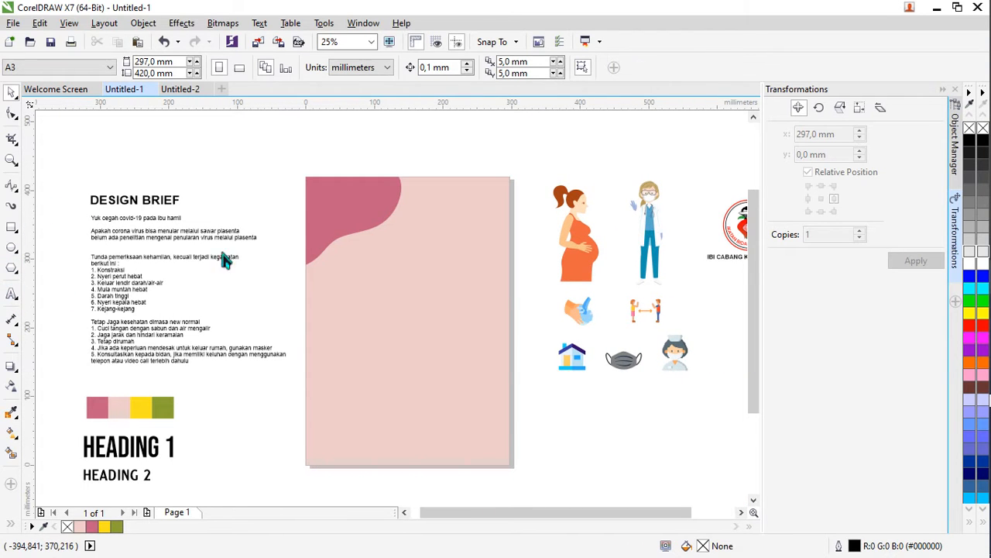
Add the two-line artistic text "YUK !!" and "CEGAH COVID-19 PADA IBU HAMIL" over the dark pink blob.
key(F8)
click(336, 203)
scroll(358, 209, up, 2)
scroll(357, 215, down, 2)
text(YUK !!)
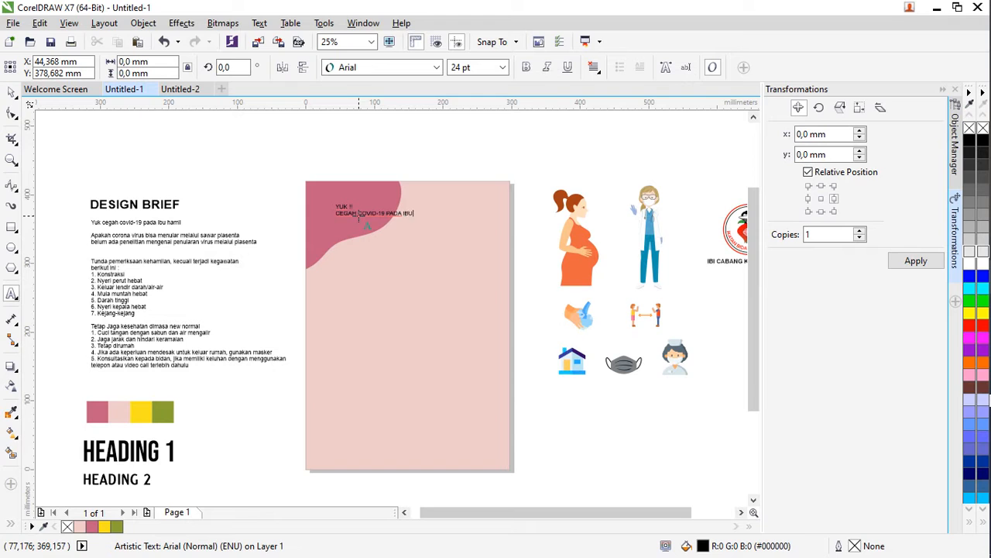
click(366, 200)
scroll(366, 200, up, 1)
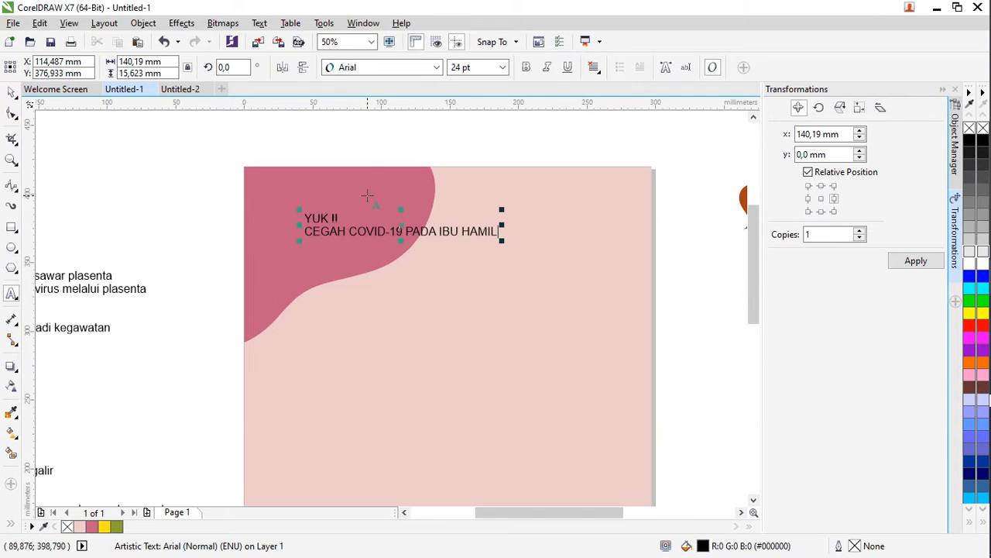
scroll(502, 269, down, 1)
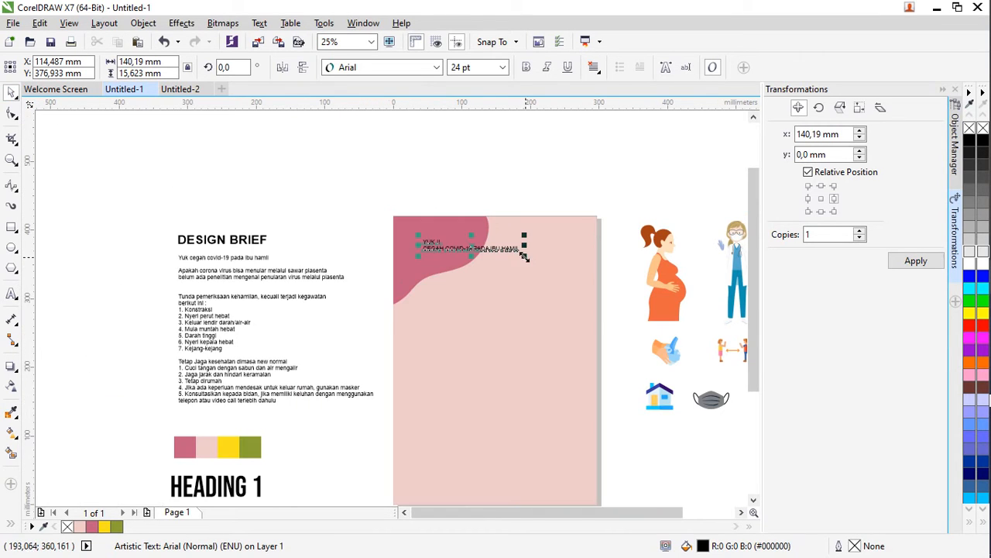
Set the title in Bebas Neue, enlarge it to about 68 pt and position it across the upper part of the page.
drag(523, 255, 599, 270)
drag(513, 256, 476, 267)
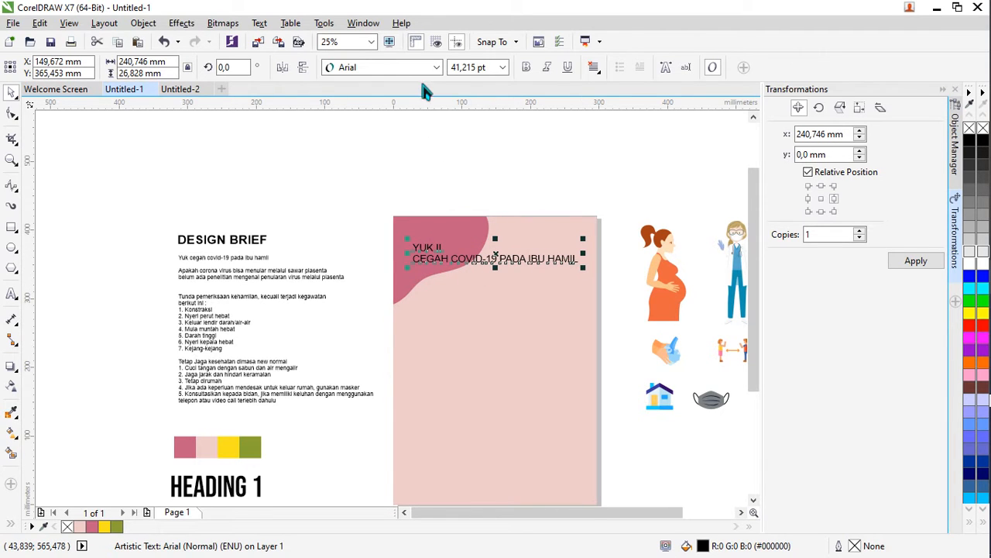
click(437, 67)
click(379, 122)
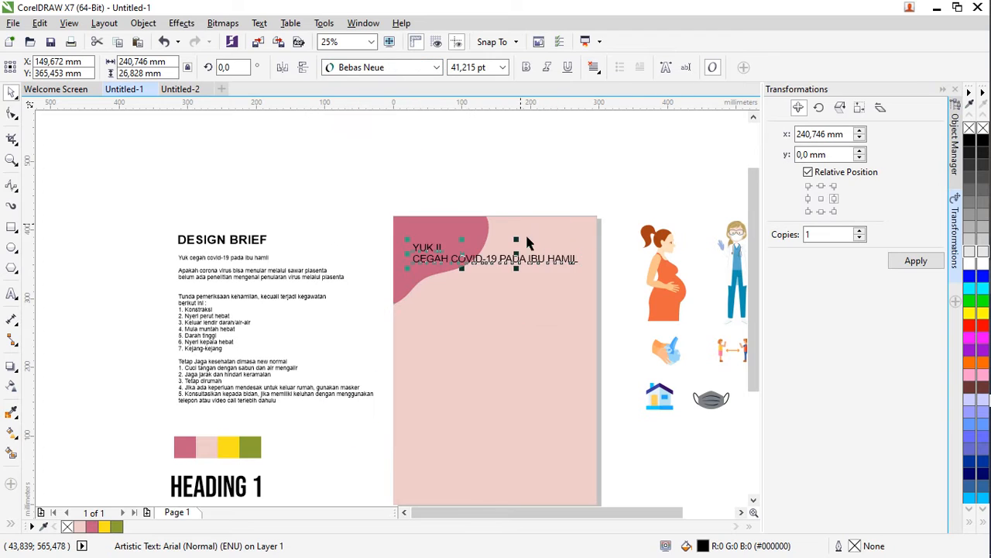
scroll(515, 278, up, 1)
drag(519, 271, 646, 318)
click(439, 138)
scroll(389, 192, right, 1)
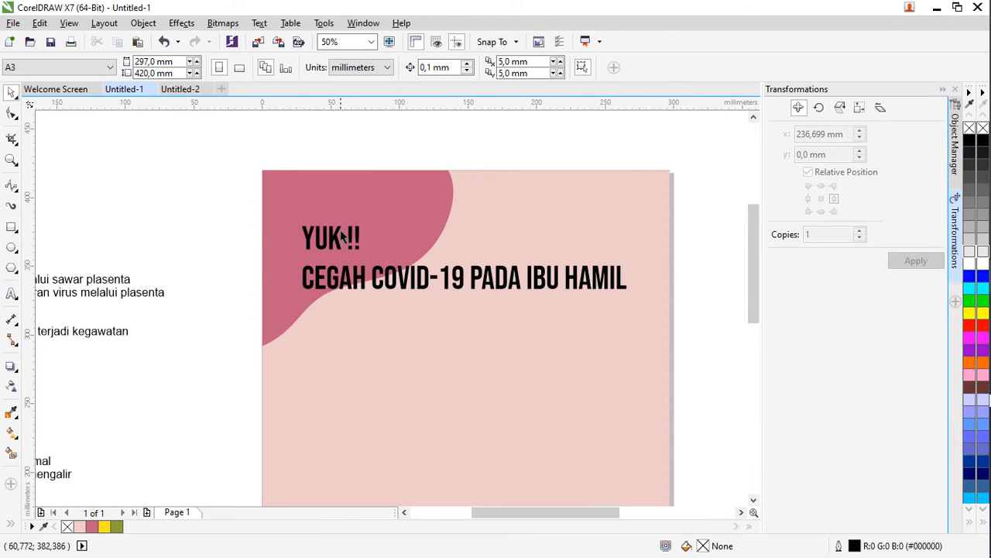
drag(334, 233, 332, 221)
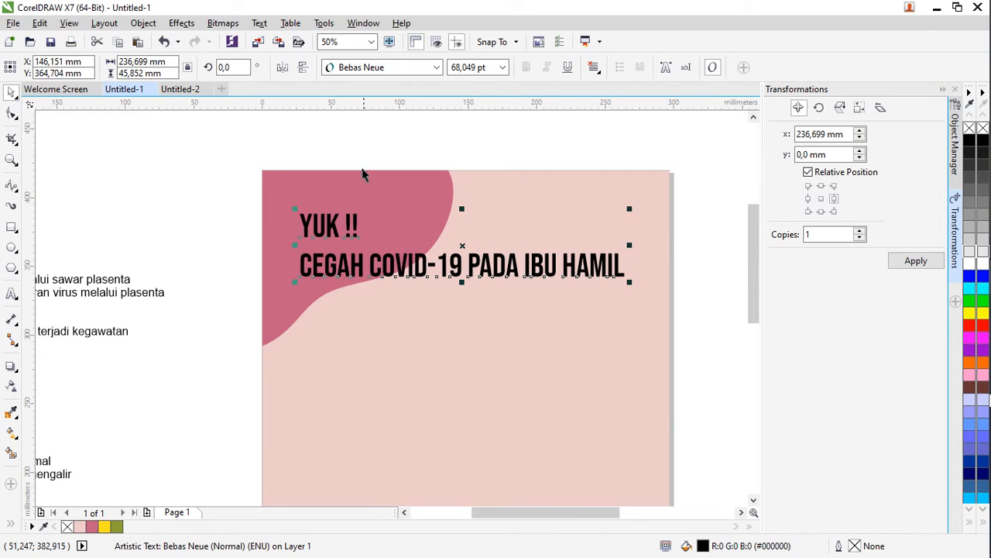
Fill the title text with the palette's dark pink (#C45E81).
click(338, 228)
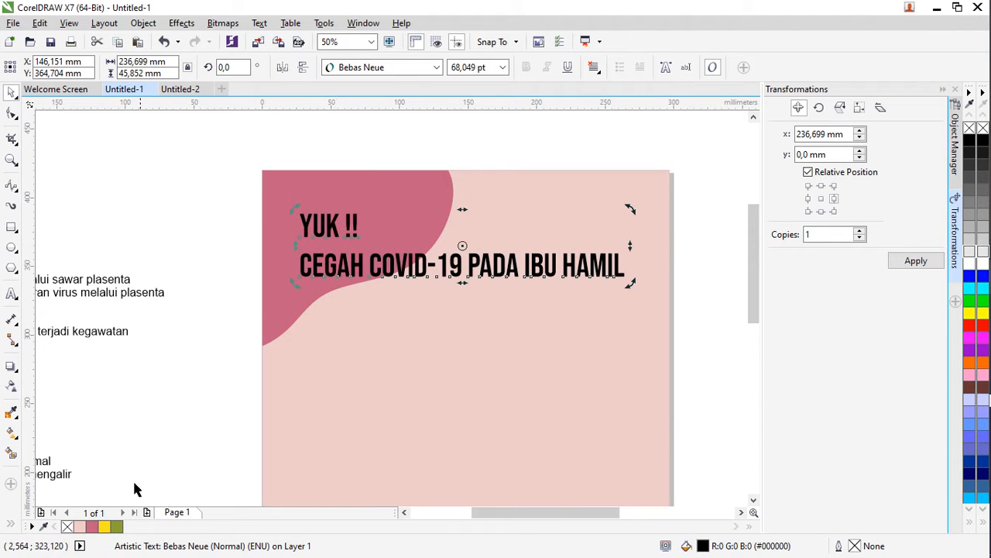
click(92, 526)
key(Escape)
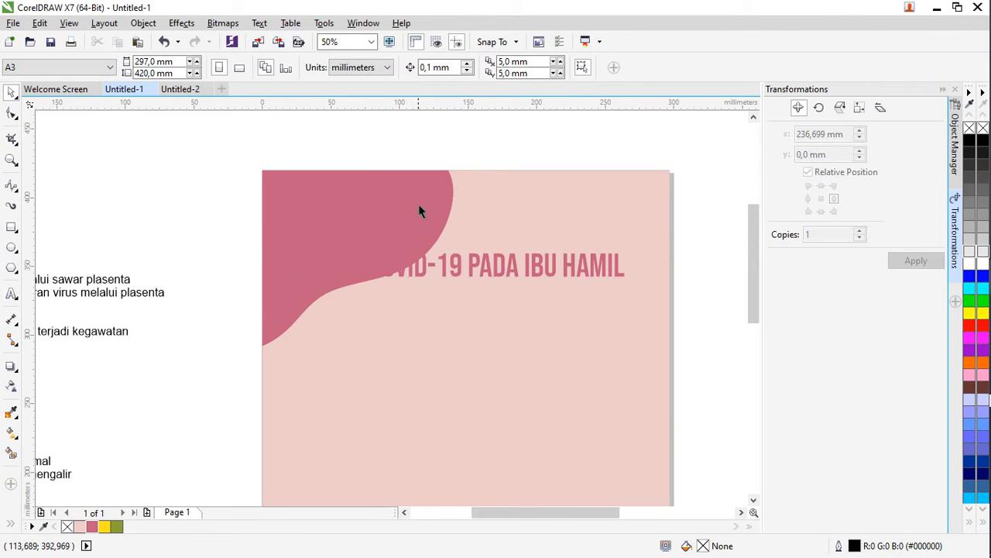
Edit the page rectangle's PowerClip contents and give the blob a uniform transparency of 75.
click(418, 204)
click(316, 130)
click(410, 172)
click(425, 148)
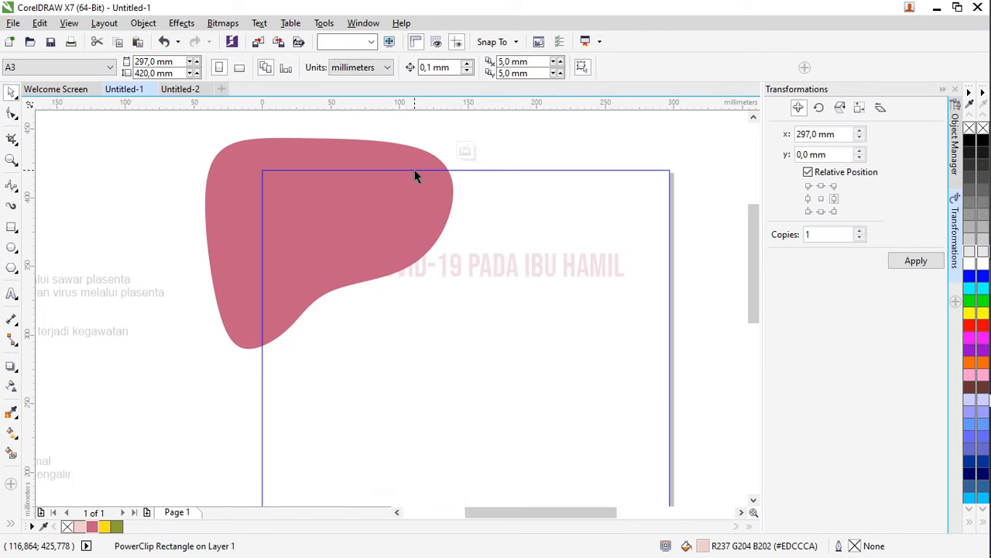
click(364, 200)
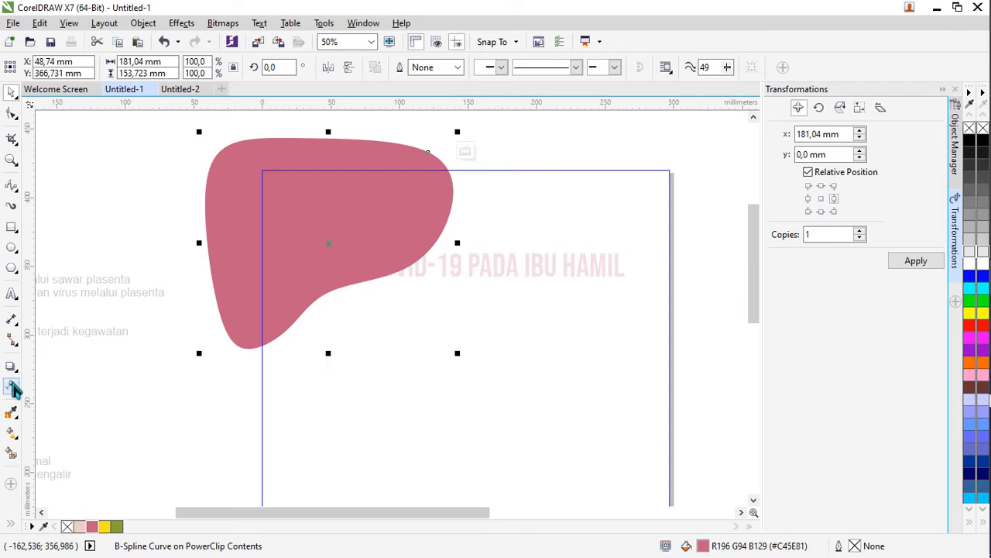
click(317, 368)
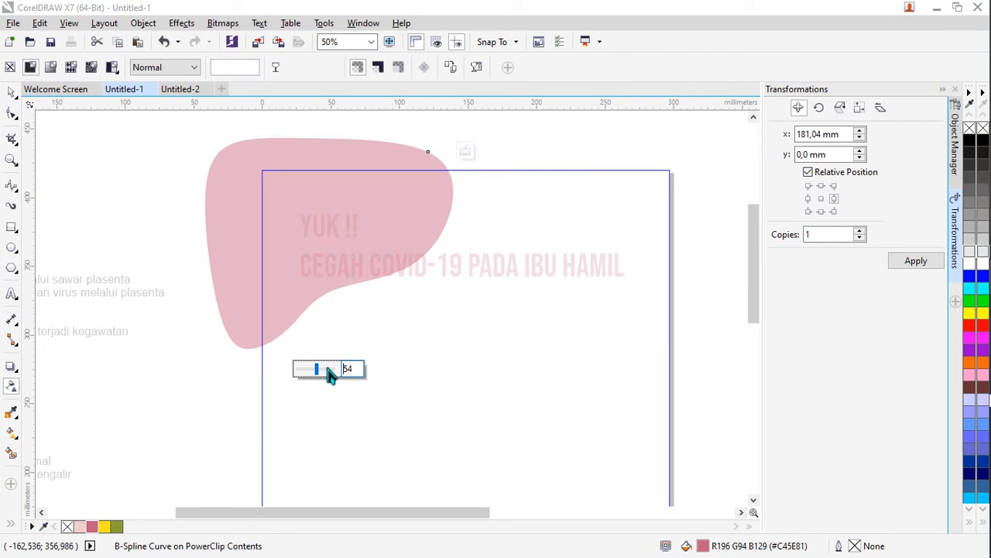
click(327, 368)
click(325, 372)
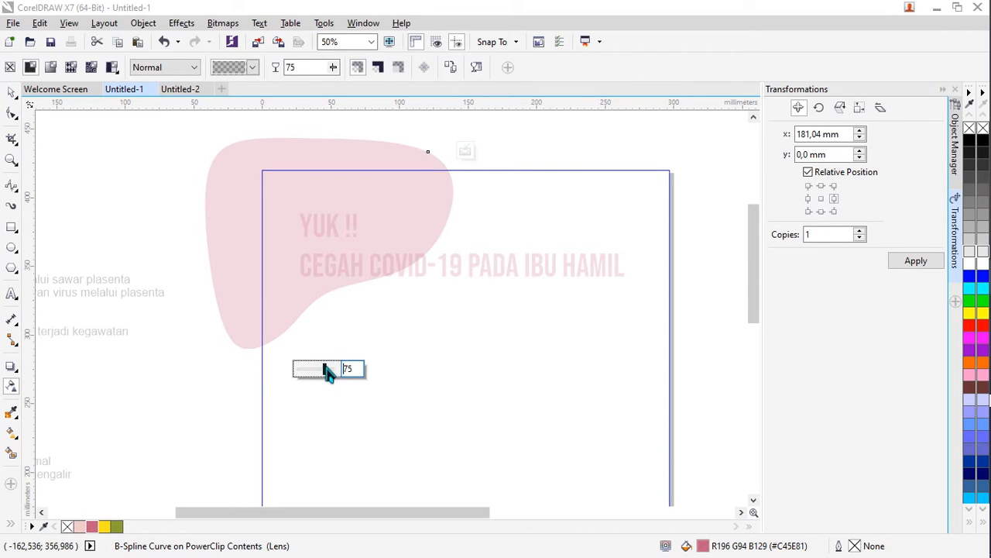
click(462, 147)
click(206, 155)
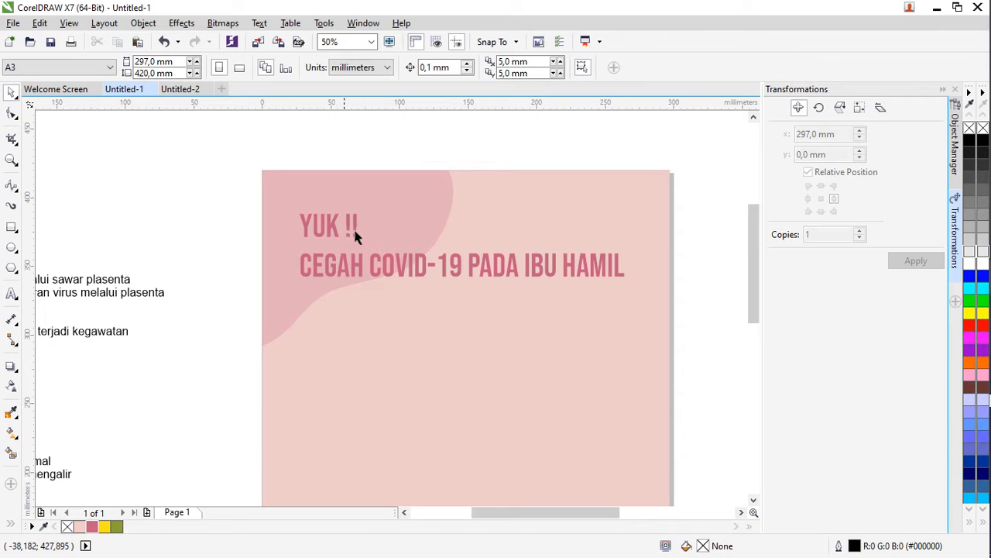
Nudge the title slightly and set the transparency of the blob inside the PowerClip to 77.
drag(401, 266, 397, 263)
scroll(264, 196, left, 2)
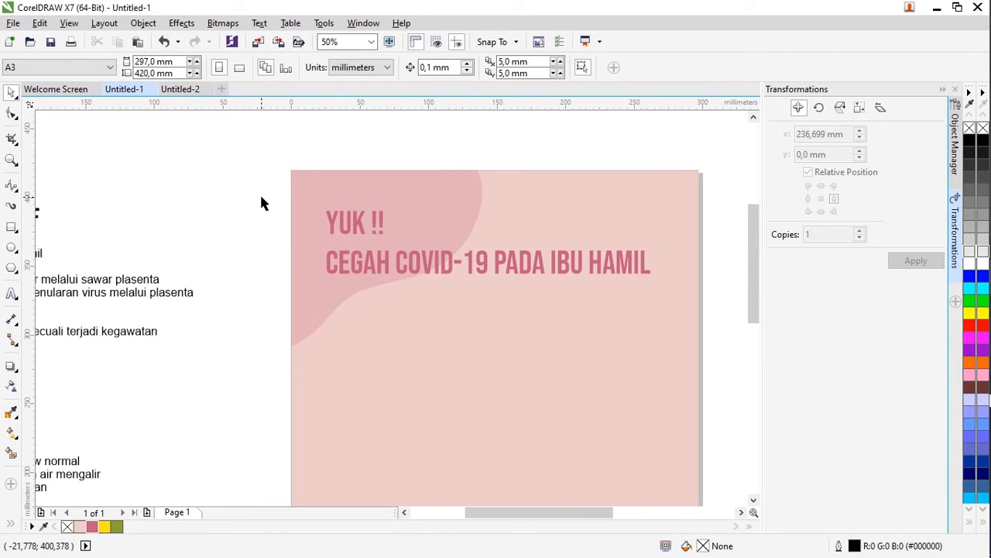
click(465, 194)
click(458, 155)
click(320, 191)
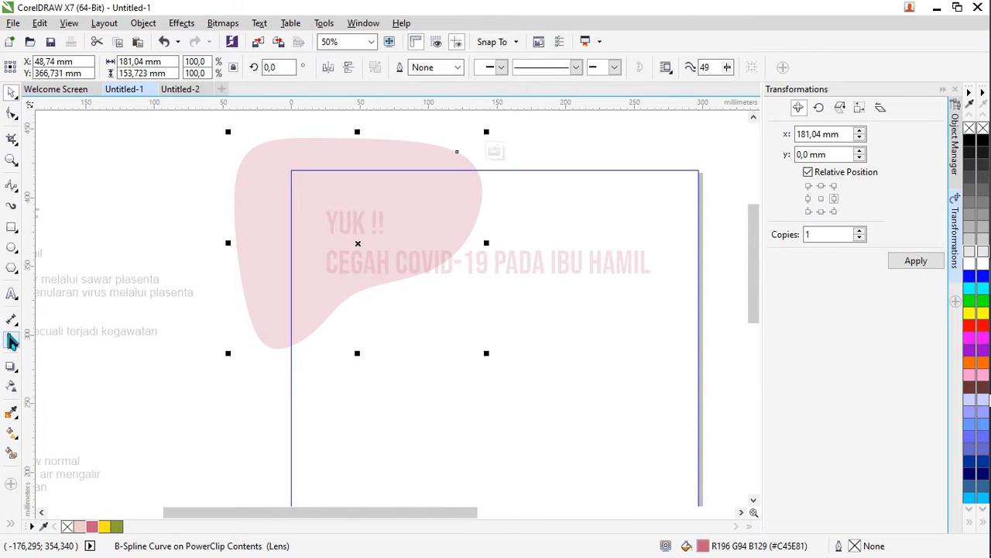
click(12, 384)
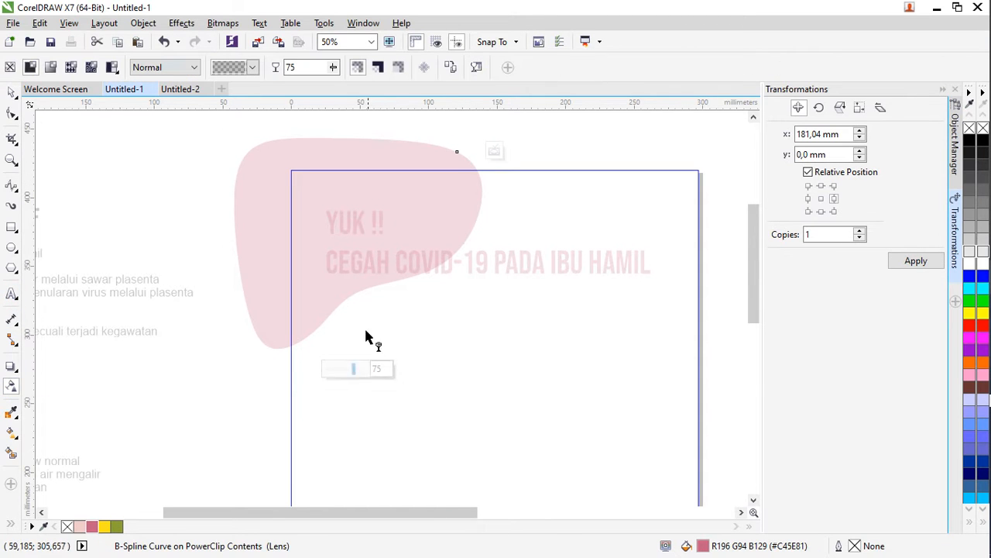
drag(353, 371, 356, 370)
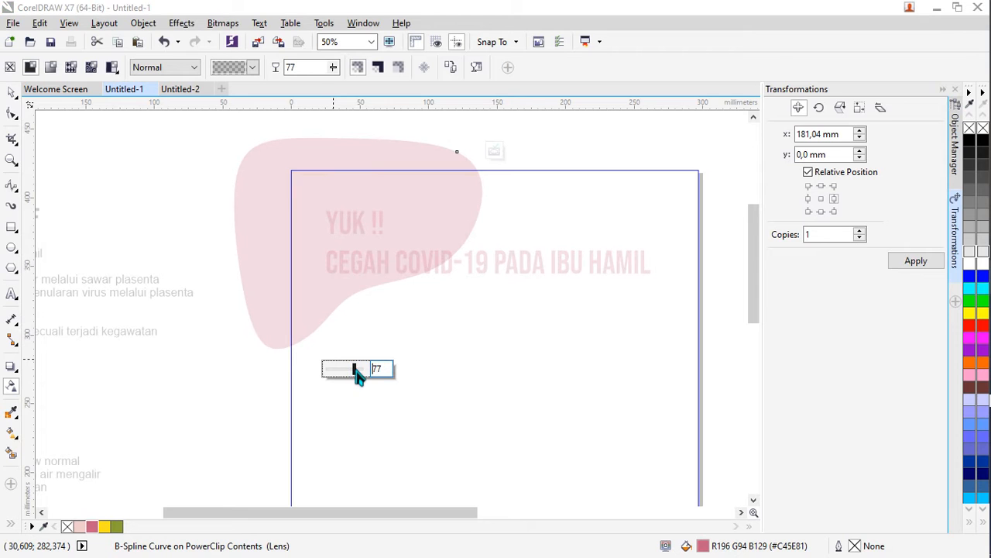
click(494, 153)
click(165, 161)
scroll(394, 178, right, 2)
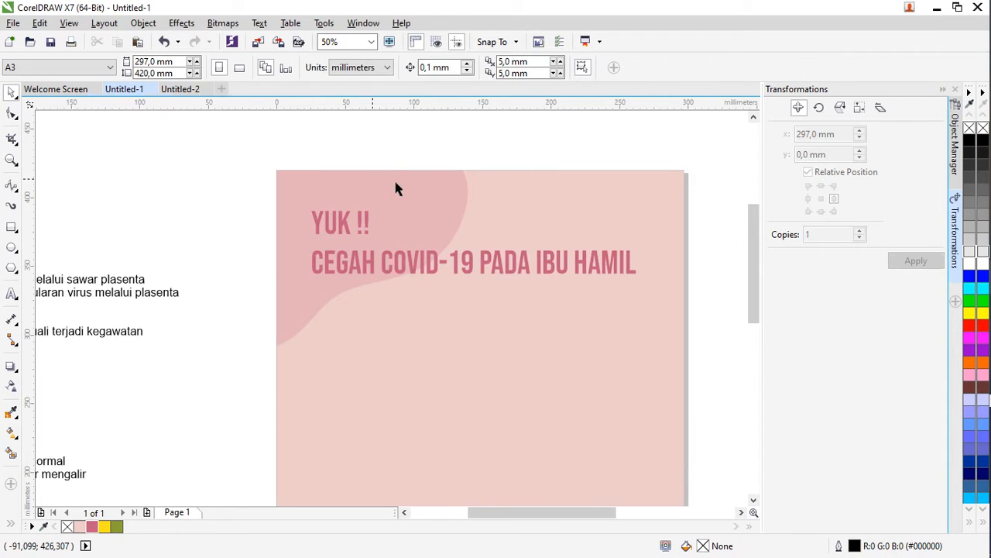
Try a red fill (#FF0000) on the title and undo it.
click(397, 271)
mouse_move(397, 277)
mouse_down()
mouse_move(394, 264)
mouse_move(398, 279)
mouse_up()
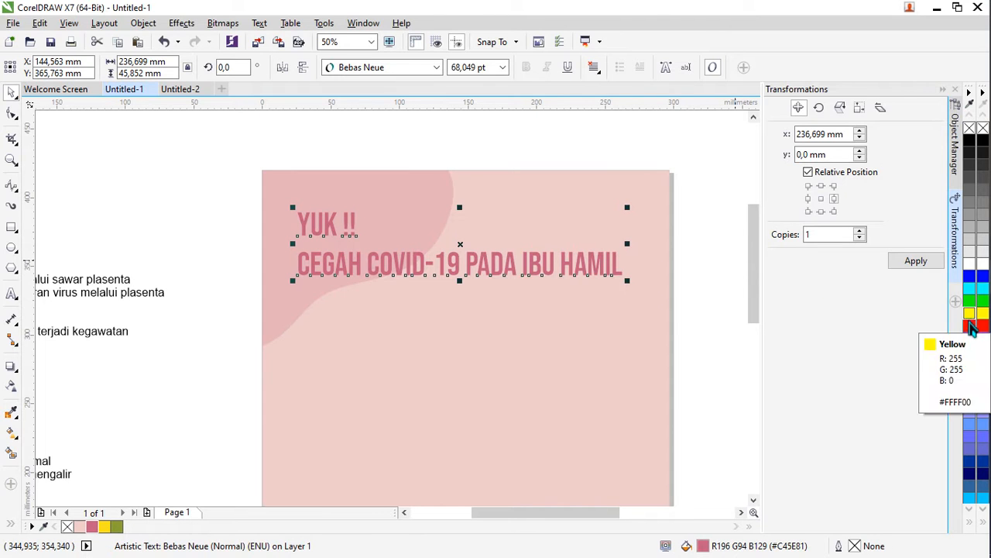
click(512, 154)
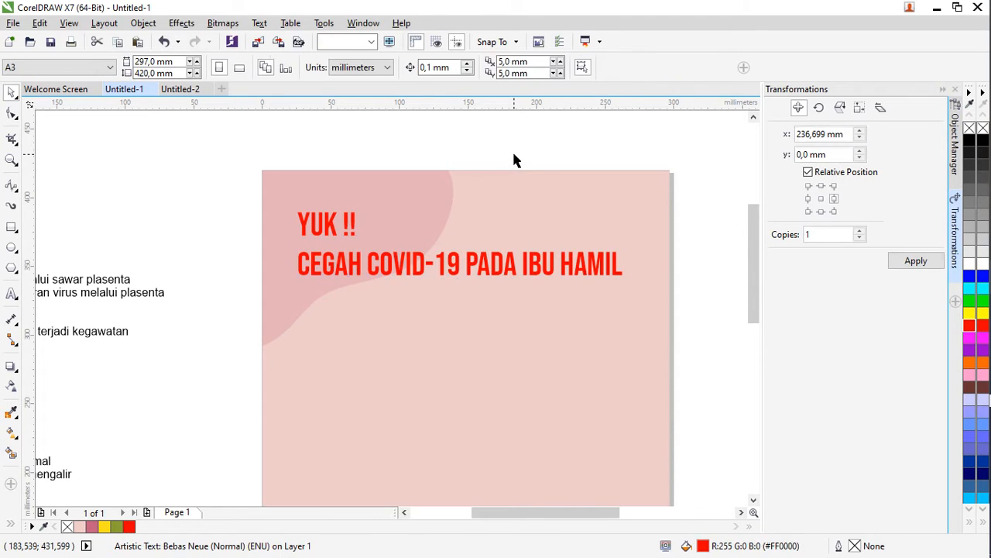
key(ctrl+z)
click(506, 153)
scroll(484, 160, right, 3)
scroll(445, 176, down, 1)
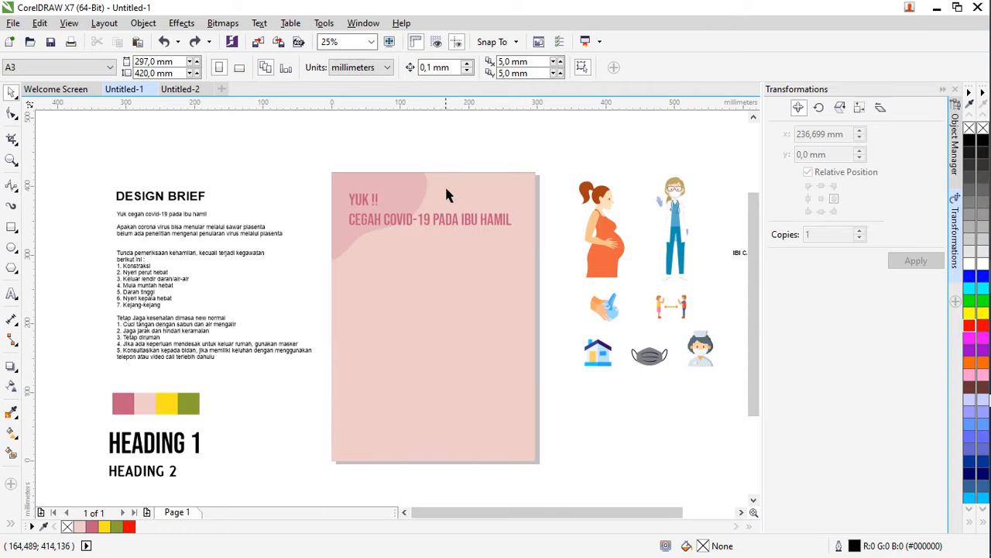
Move the title slightly down and change the page background rectangle's fill to the paler pink #F0DEDD.
scroll(425, 213, up, 1)
drag(391, 240, 392, 246)
click(502, 179)
scroll(501, 178, down, 1)
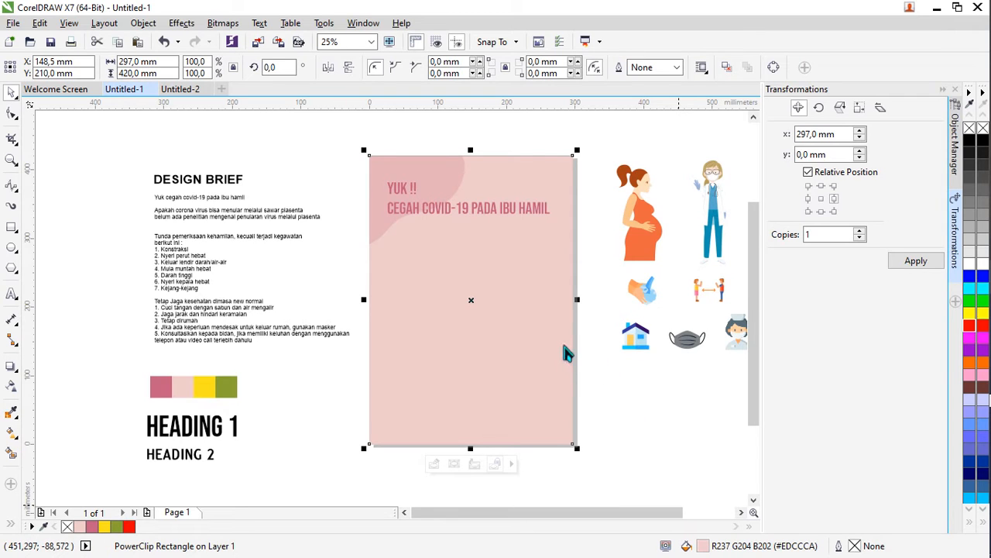
key(shift+F11)
drag(370, 261, 360, 250)
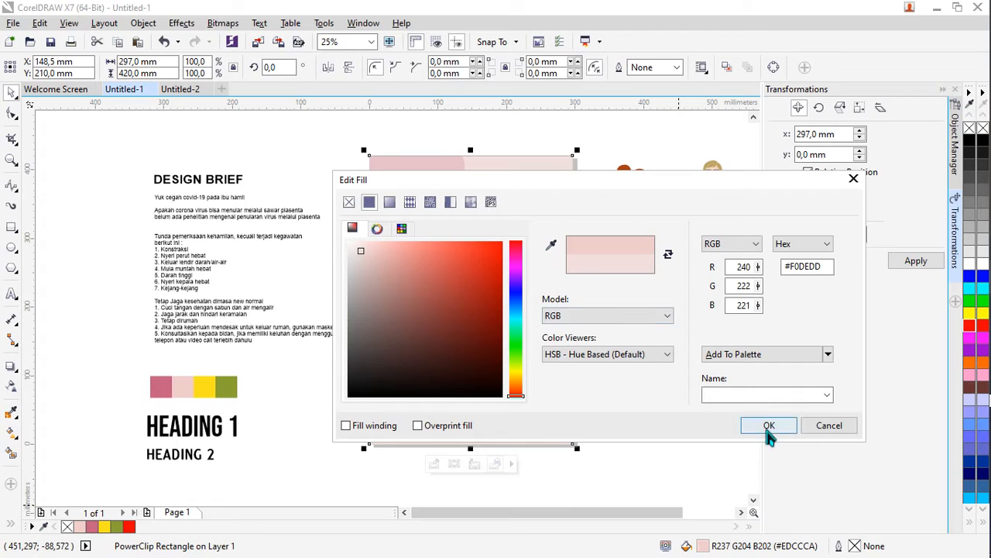
click(769, 428)
scroll(454, 215, up, 2)
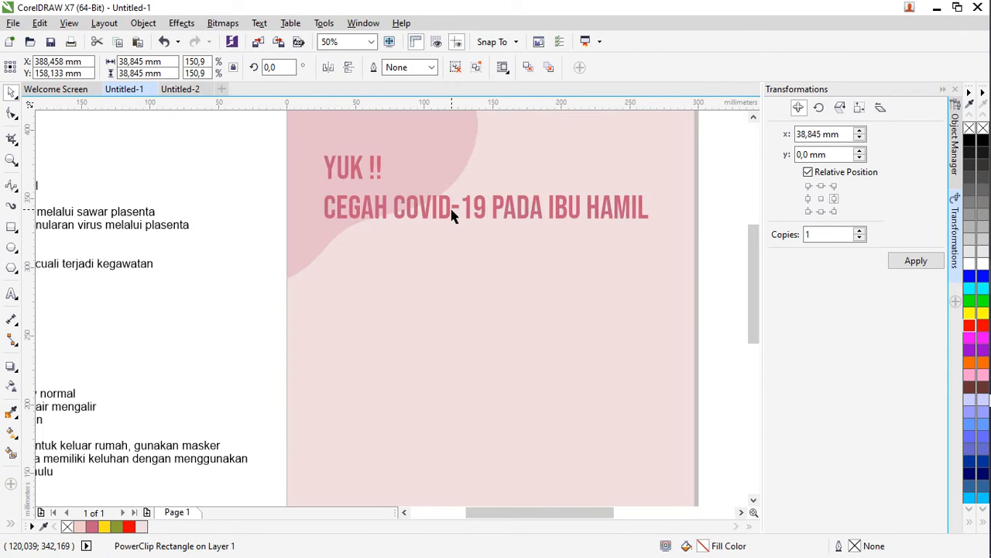
scroll(577, 271, down, 2)
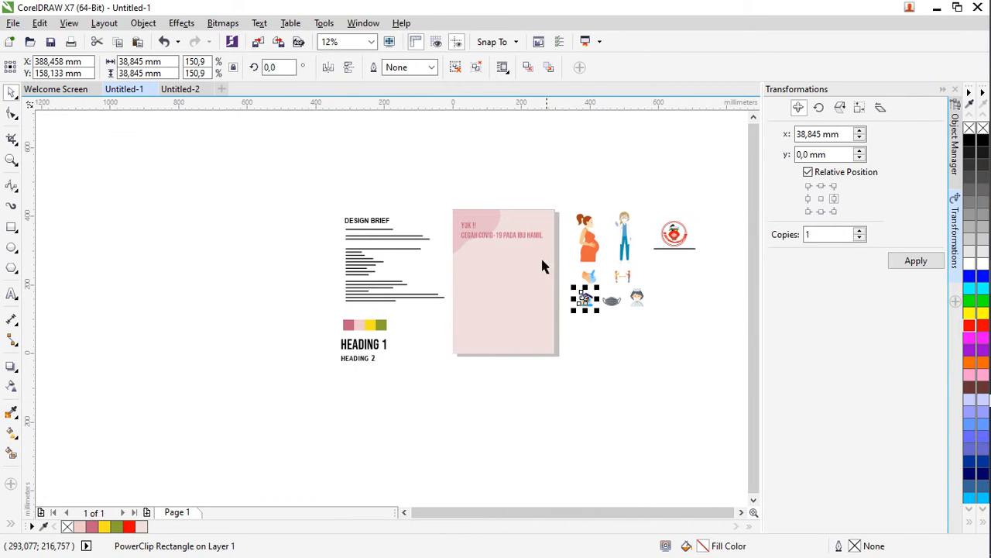
Nudge the title slightly on the poster page and deselect it.
scroll(495, 240, up, 1)
drag(478, 259, 481, 261)
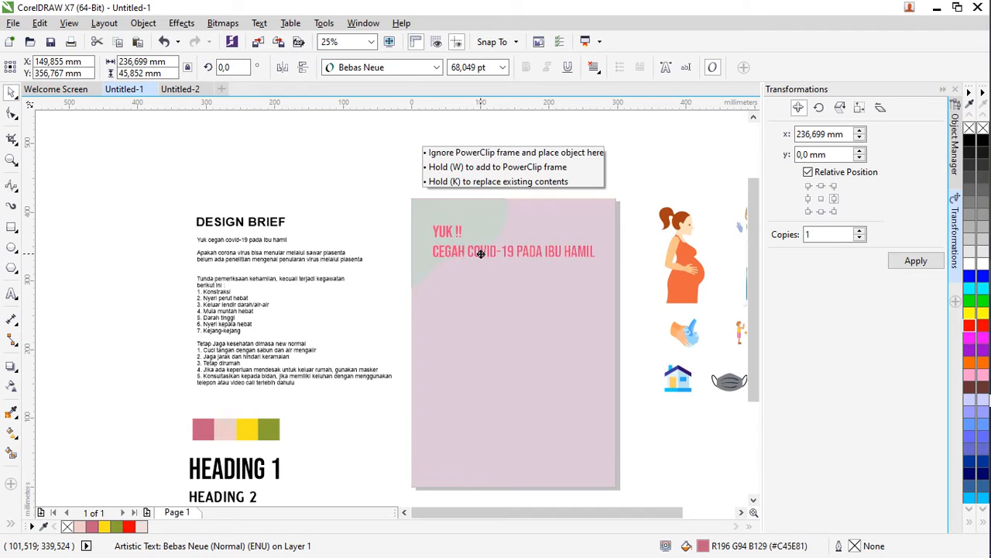
click(478, 176)
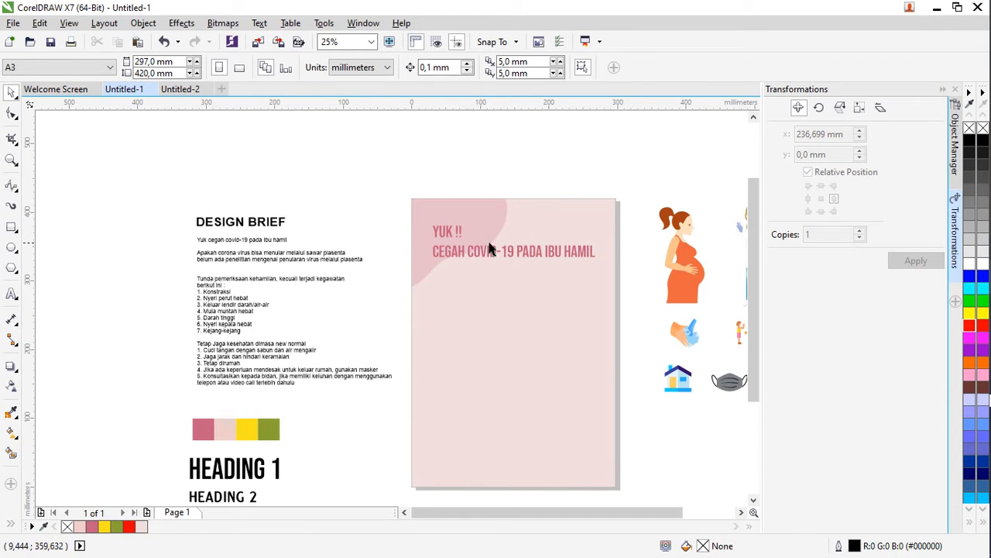
scroll(496, 250, up, 2)
scroll(484, 245, down, 1)
scroll(485, 248, right, 3)
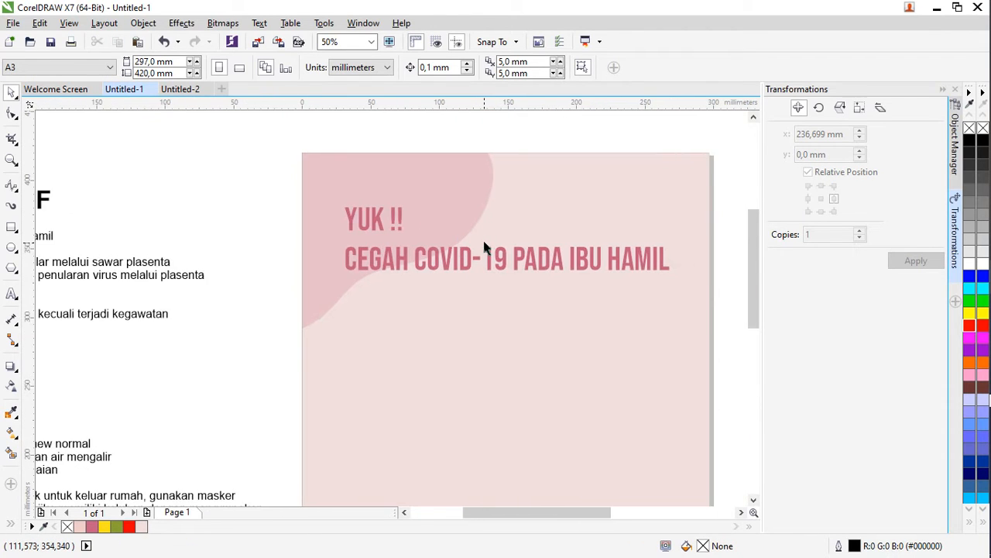
scroll(486, 244, down, 1)
scroll(488, 244, right, 3)
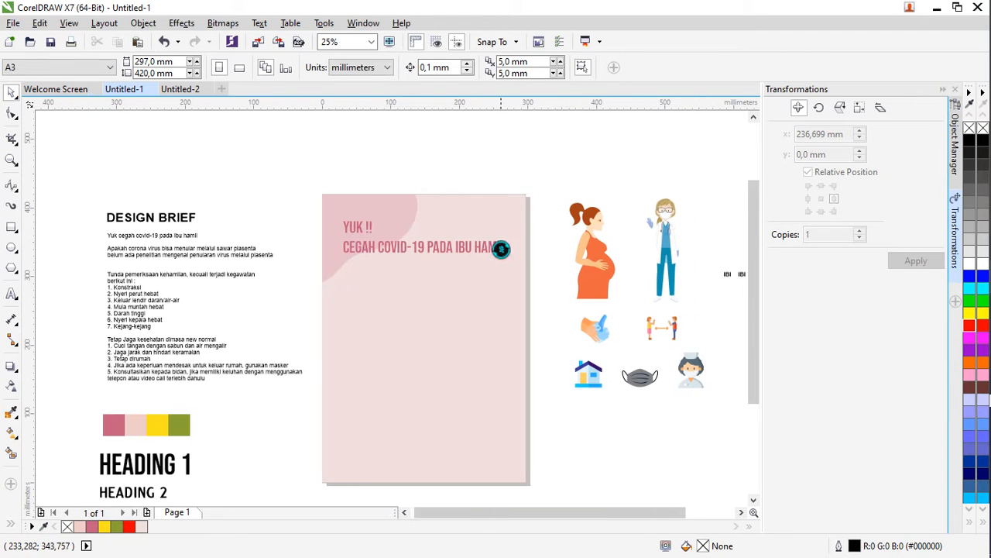
Add a question mark after "Apakah corona virus bisa menular melalui sawar plasenta" in the design brief text.
scroll(110, 273, up, 1)
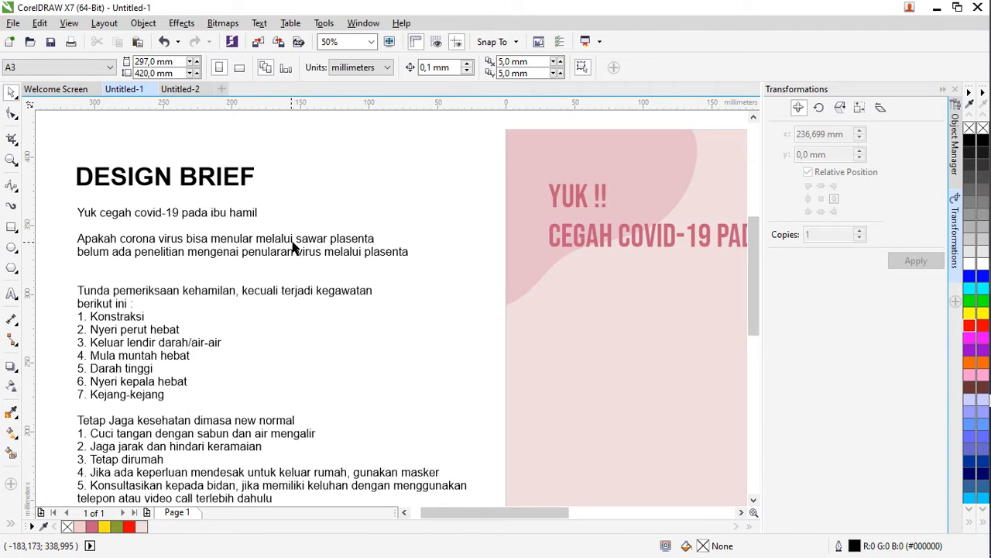
double_click(376, 238)
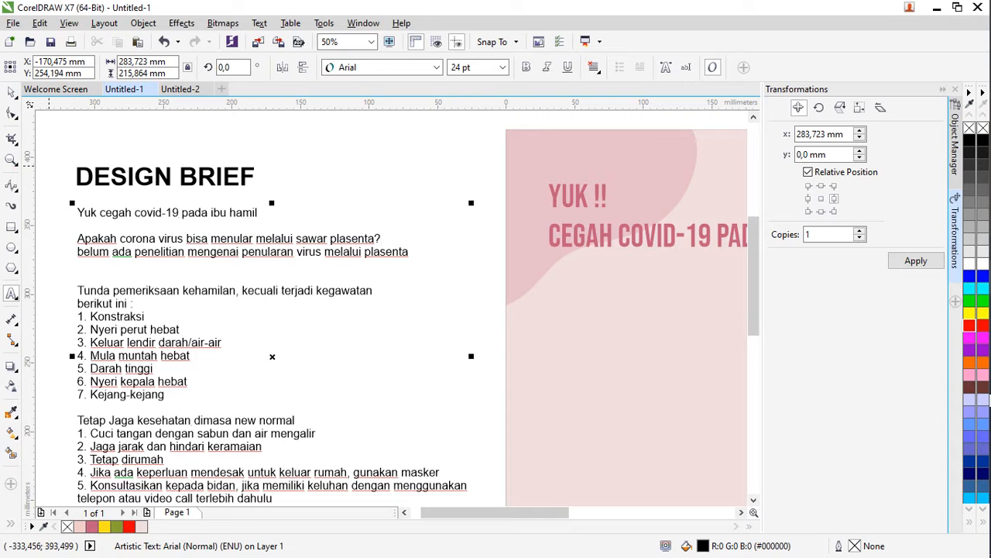
click(11, 94)
click(487, 203)
scroll(555, 225, right, 3)
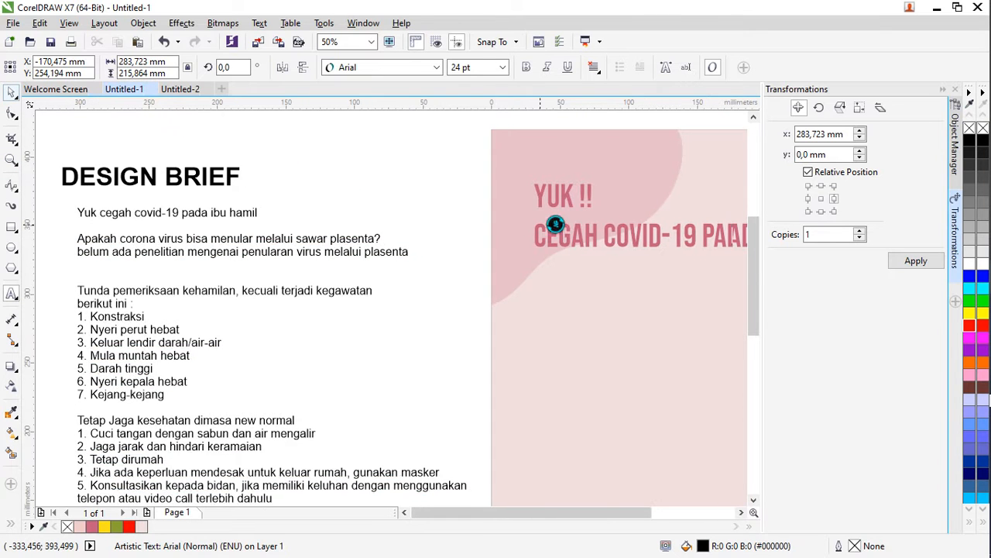
scroll(562, 224, right, 4)
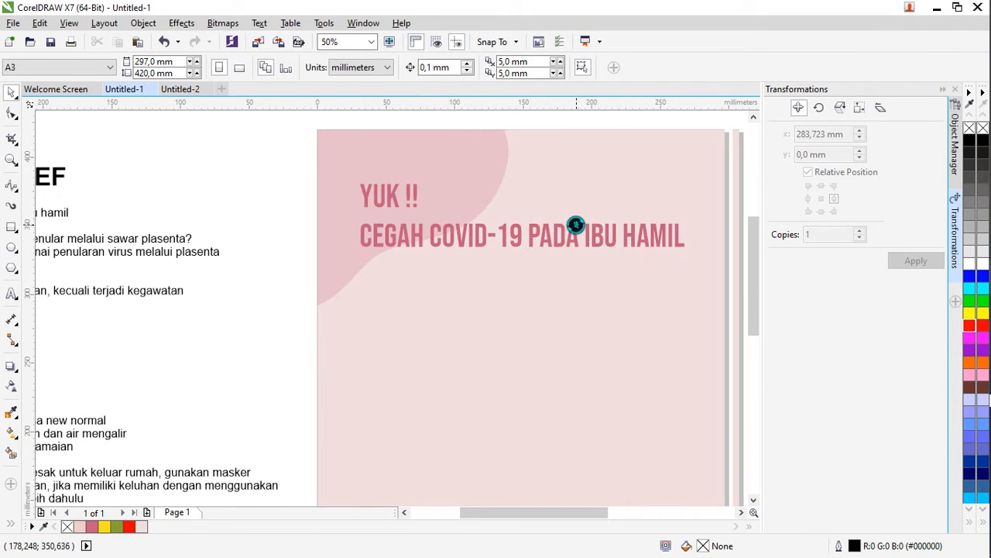
Draw a rectangle about 31 × 20 mm below the title and round its corners to about 4 mm.
click(11, 227)
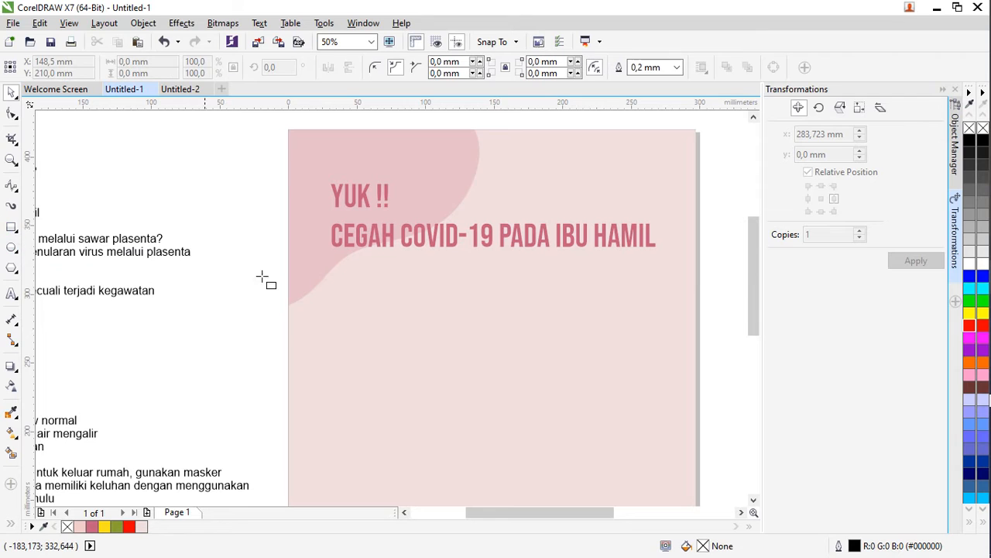
scroll(333, 275, up, 1)
drag(313, 262, 399, 316)
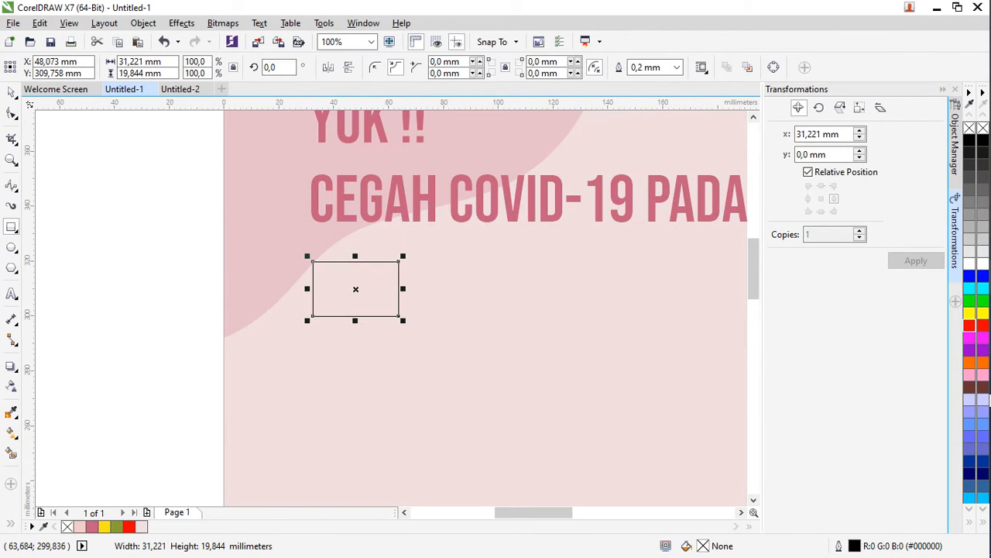
click(11, 113)
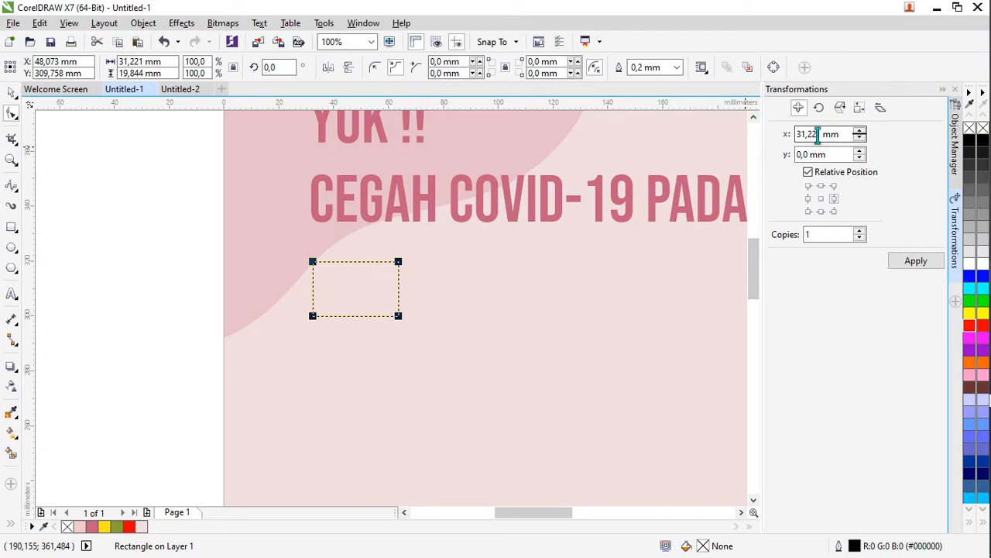
click(375, 68)
drag(399, 261, 391, 272)
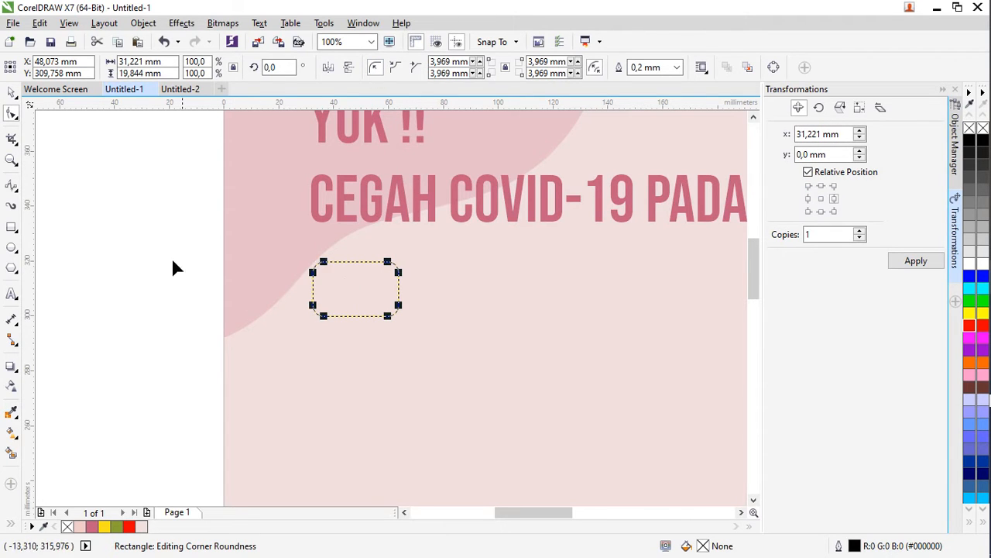
Fill the rounded rectangle with the palette's dark pink #C45E81 and remove its outline.
click(12, 92)
click(89, 527)
click(302, 343)
scroll(362, 319, up, 1)
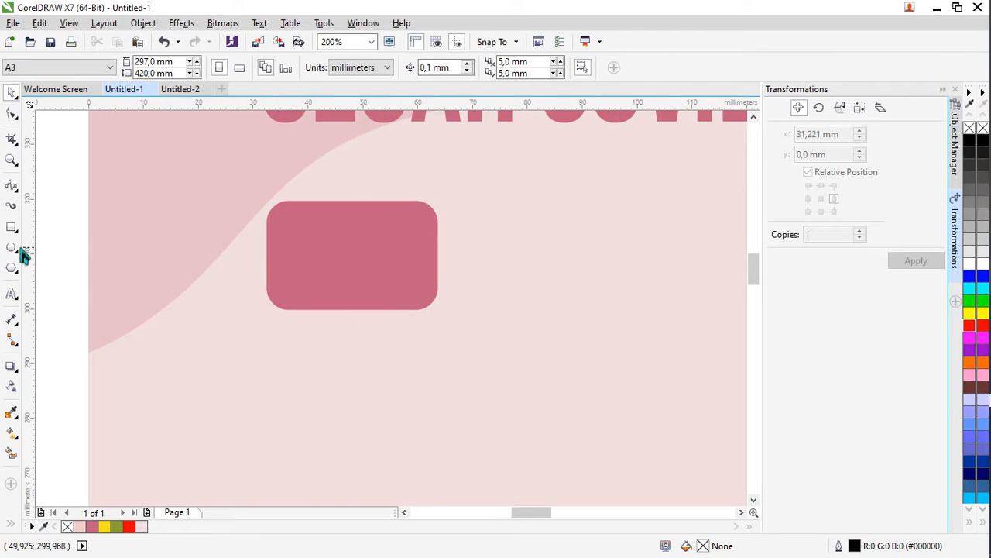
Draw a closed triangular tail about 3.5 × 5.5 mm at the rounded rectangle's lower right edge with the Pen tool.
click(16, 193)
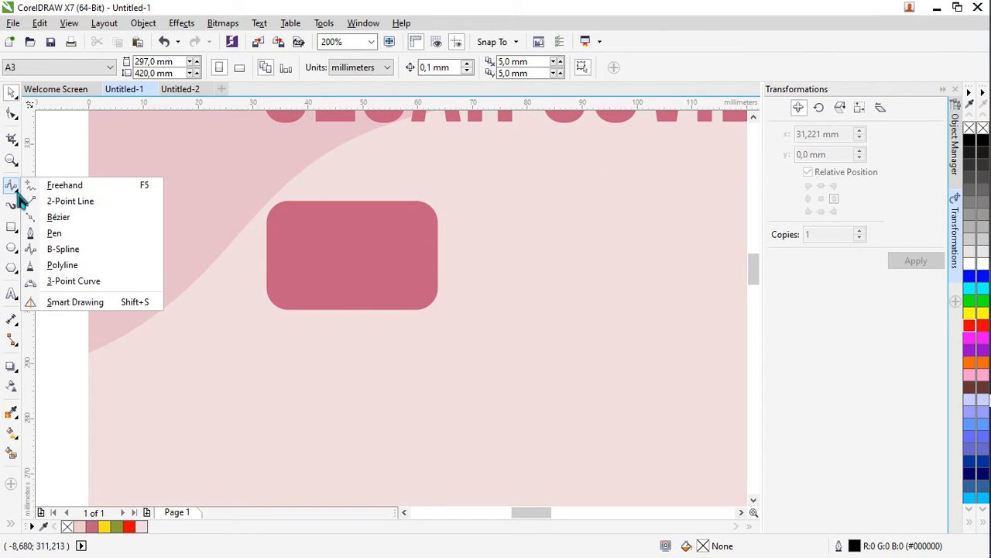
click(43, 236)
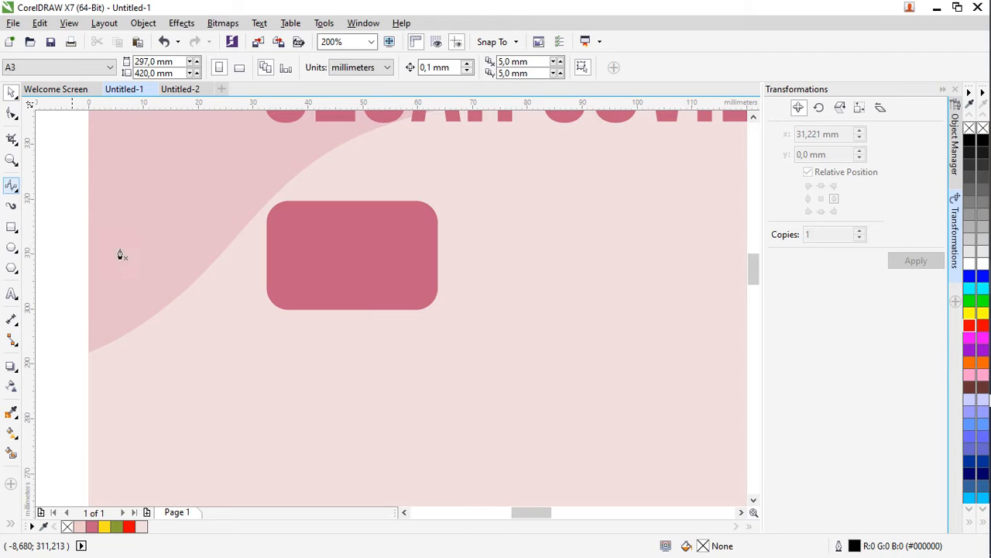
scroll(397, 308, up, 2)
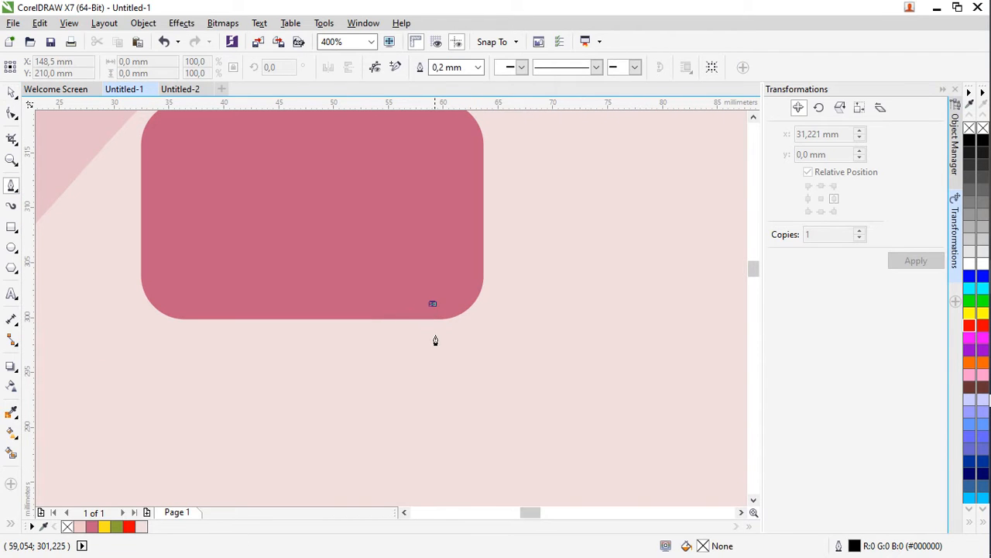
click(431, 369)
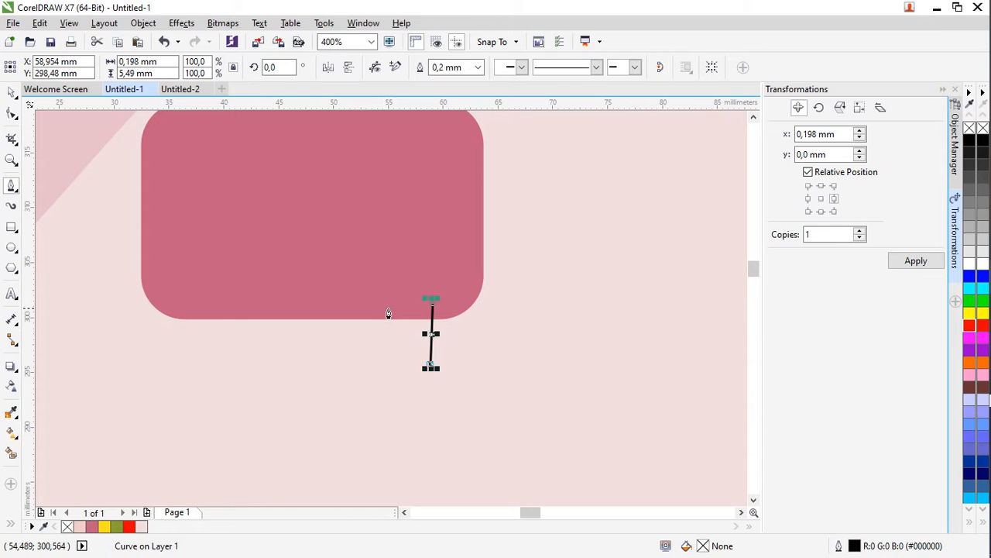
click(393, 308)
click(431, 309)
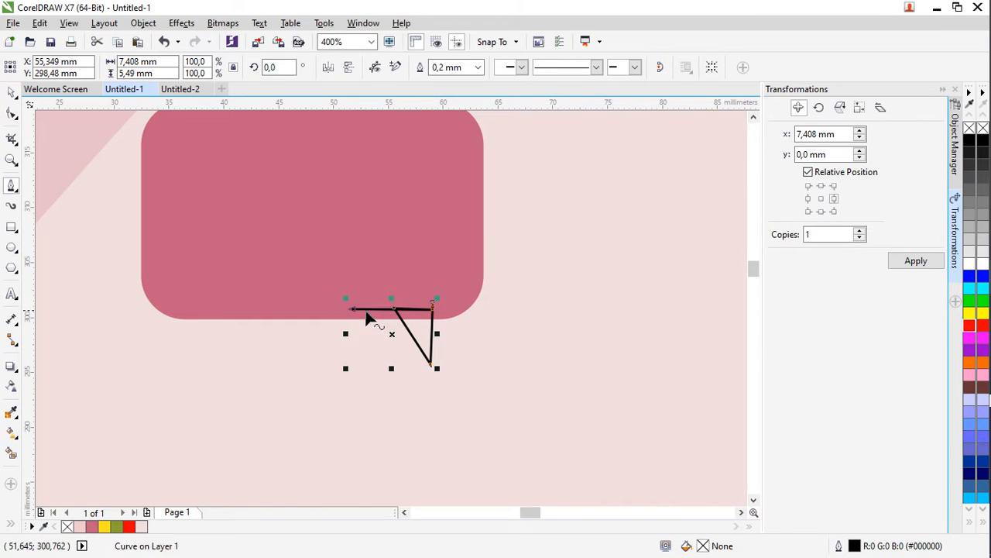
key(ctrl+z)
click(433, 309)
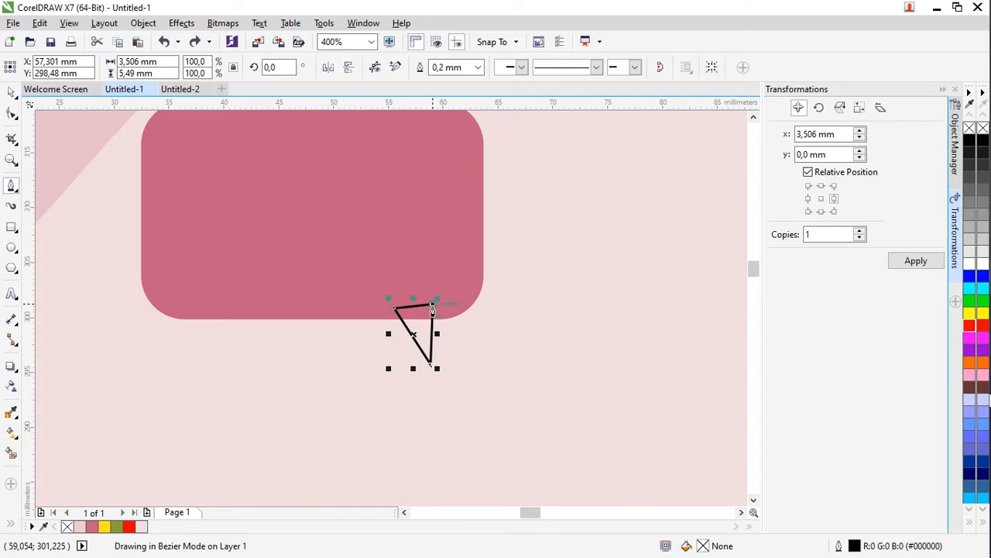
Fill the triangular tail with the dark pink #C45E81 and remove its outline.
click(11, 106)
click(95, 528)
click(67, 528)
key(ctrl+z)
right_click(68, 527)
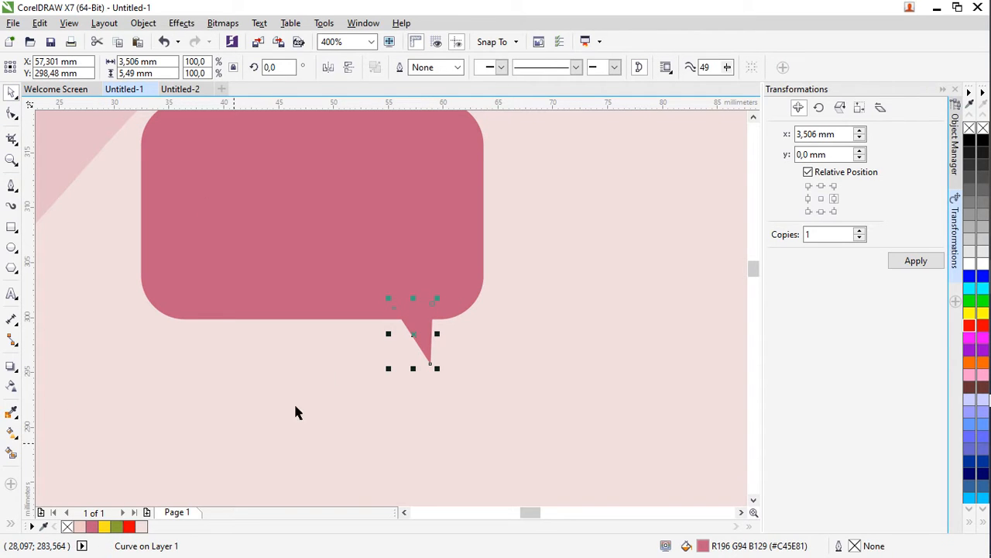
Lengthen the tail's tip downward, convert its left side to a curve and bend it to the right.
click(422, 329)
key(F10)
drag(430, 362, 431, 378)
double_click(408, 338)
mouse_move(413, 338)
mouse_down()
mouse_move(423, 332)
mouse_move(414, 338)
mouse_up()
key(ctrl+z)
double_click(408, 337)
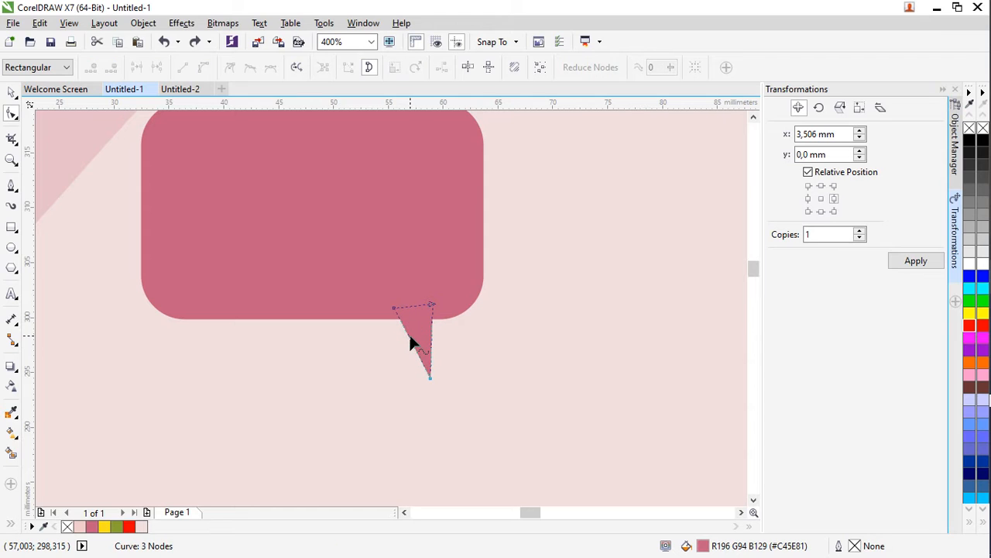
right_click(409, 338)
click(456, 147)
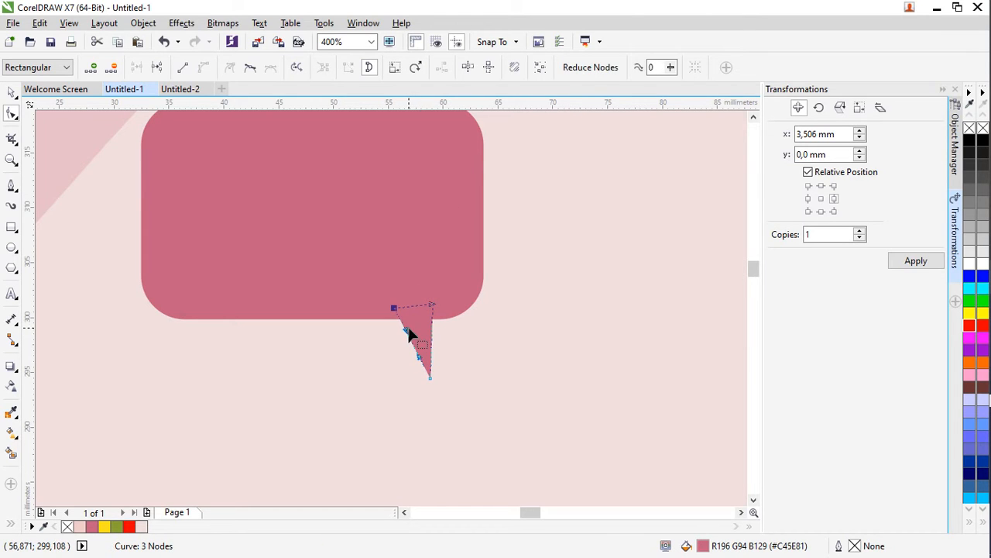
drag(410, 338, 427, 337)
Convert the tail's right side to a curve and bend it slightly to the right.
right_click(431, 338)
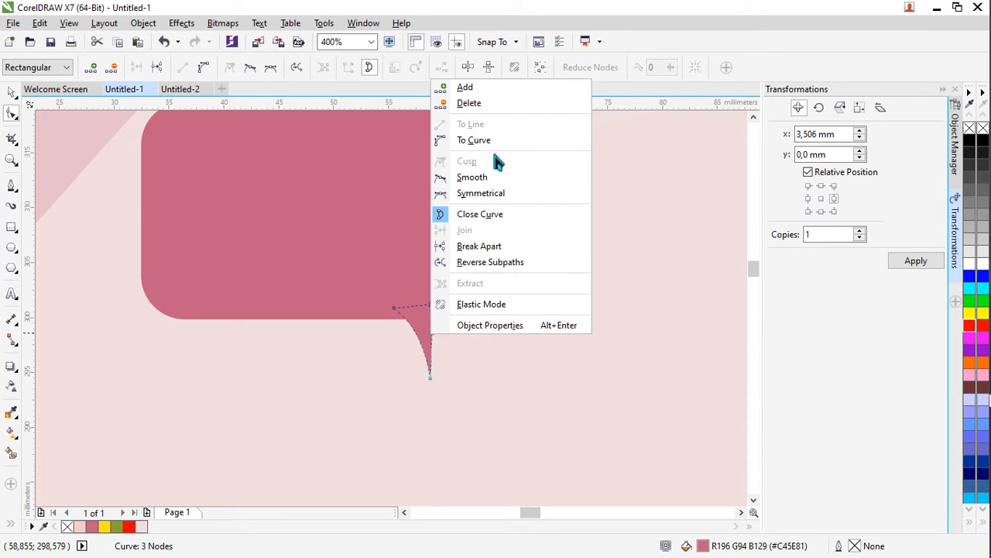
click(473, 141)
mouse_move(433, 341)
mouse_down()
mouse_move(440, 333)
mouse_move(441, 343)
mouse_up()
click(12, 92)
scroll(441, 343, down, 3)
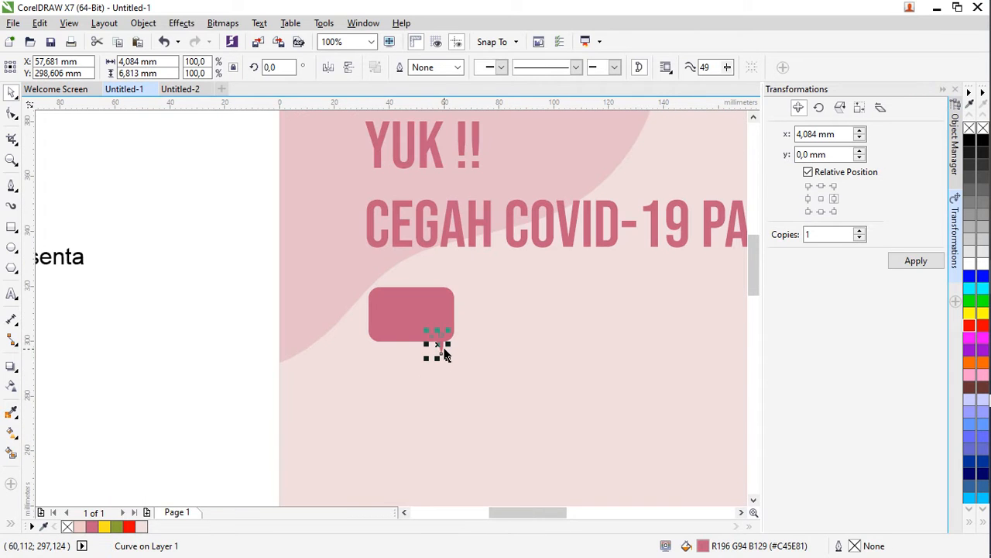
click(185, 329)
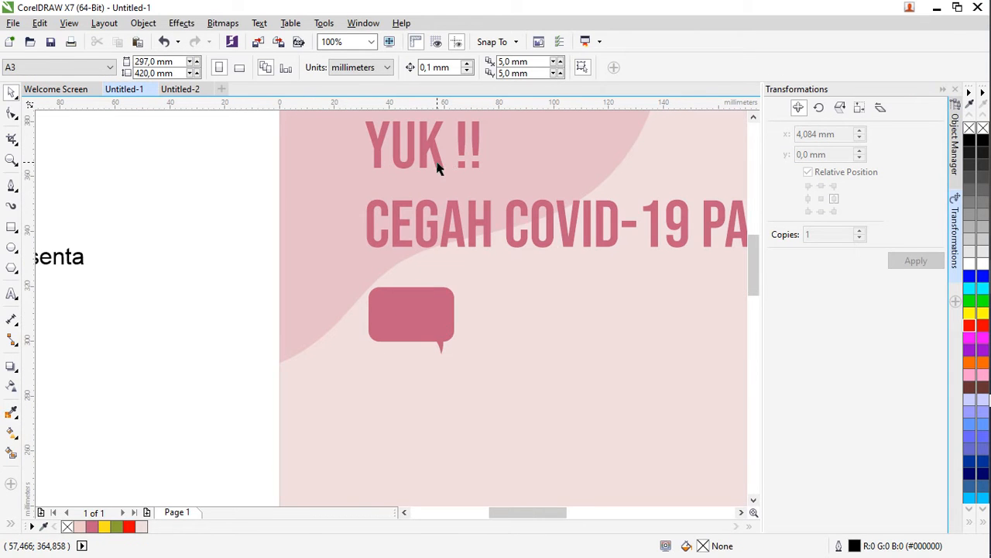
Duplicate the poster title, place the copy below the speech bubble and replace its text with "?".
click(436, 162)
key(ctrl+d)
scroll(504, 164, down, 1)
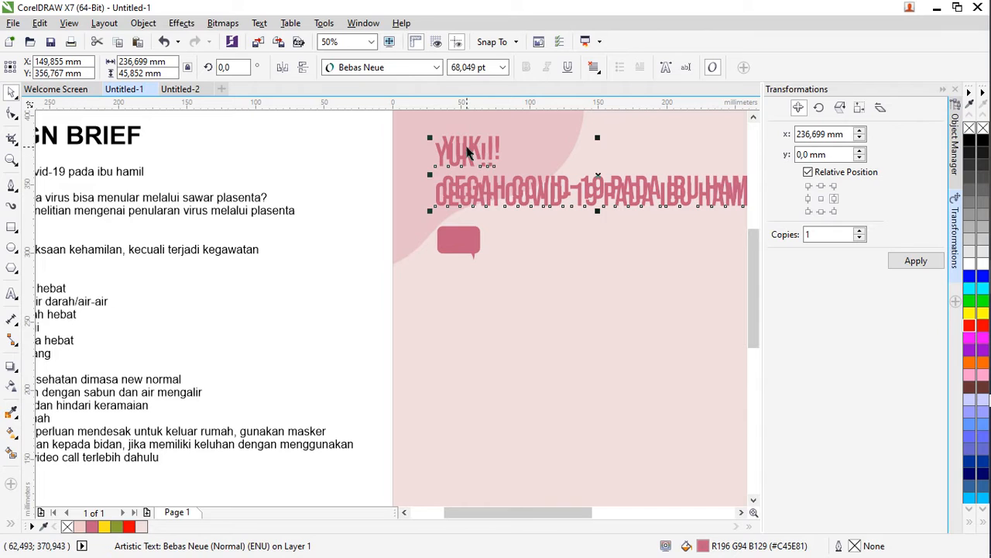
drag(476, 146, 508, 355)
double_click(508, 355)
key(ctrl+a)
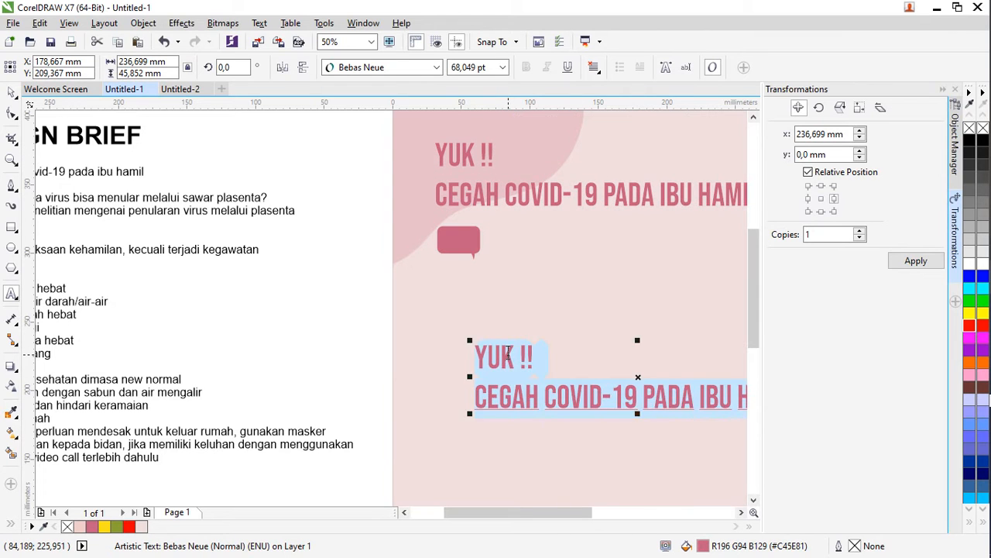
text(?)
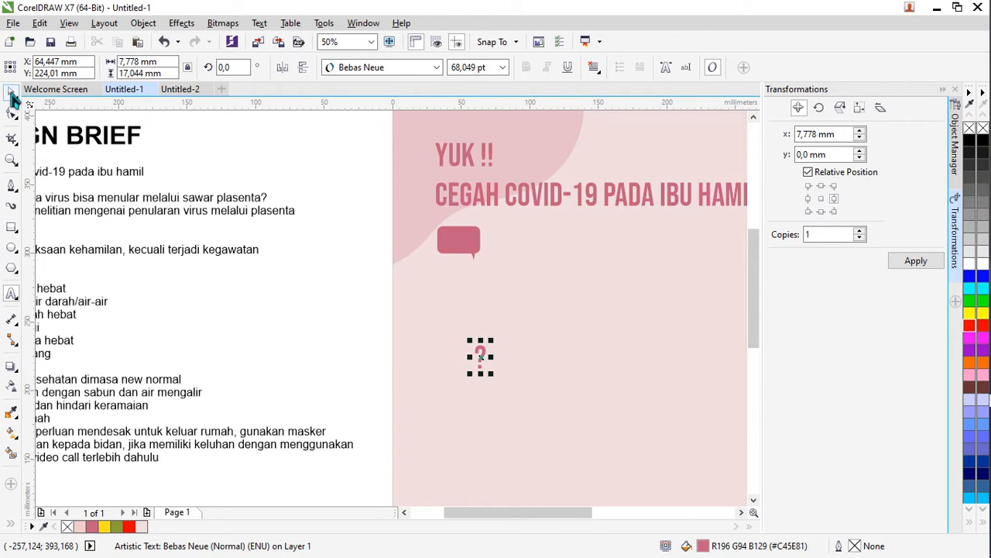
Scale the question mark down to about 6.4 × 14 mm and place it in white over the speech bubble.
scroll(555, 381, up, 2)
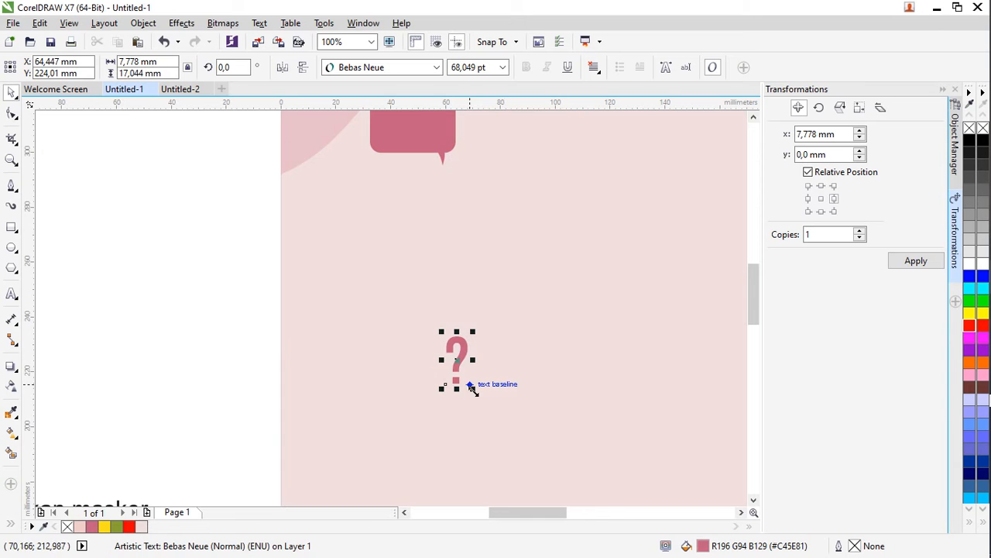
drag(470, 389, 411, 134)
scroll(521, 276, down, 2)
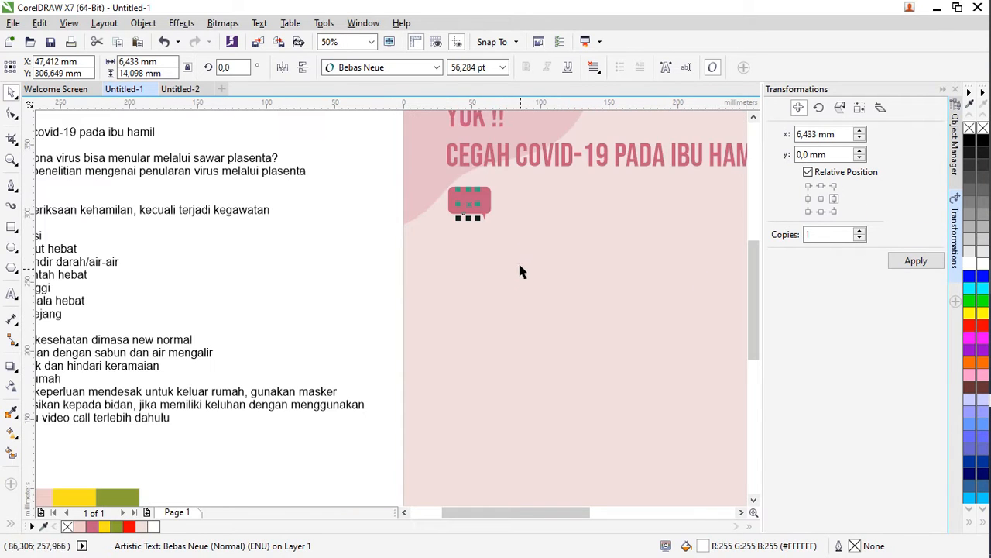
scroll(485, 182, up, 2)
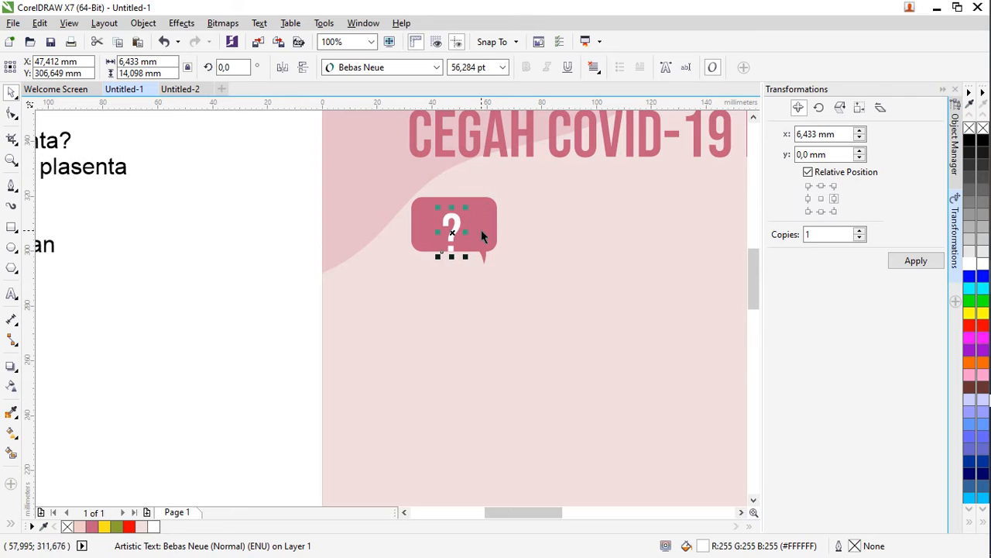
Centre the question mark horizontally and vertically on the speech bubble's rounded rectangle.
shift+click(468, 232)
click(389, 209)
click(454, 223)
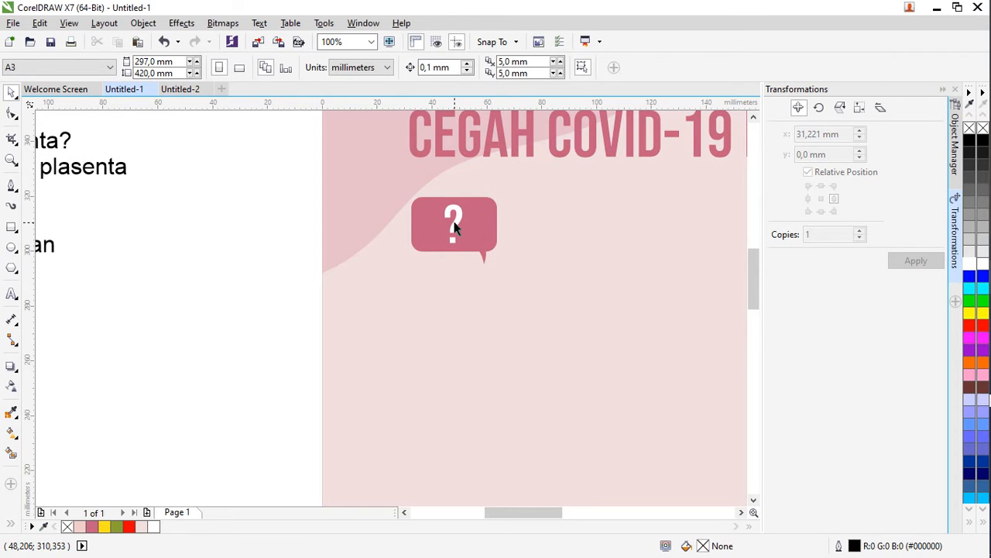
shift+click(488, 224)
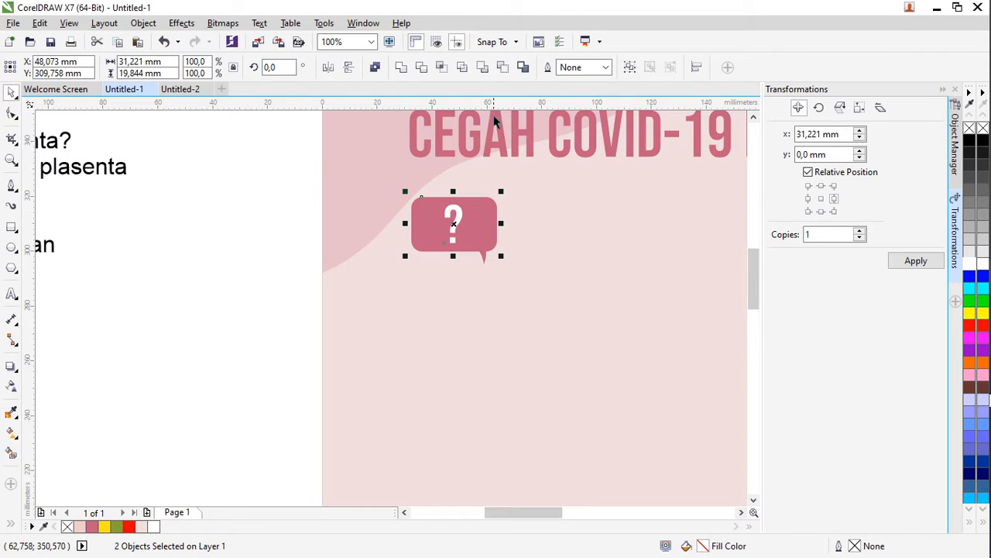
click(256, 220)
Weld the speech bubble's tail and its rounded rectangle into a single shape.
scroll(482, 233, up, 2)
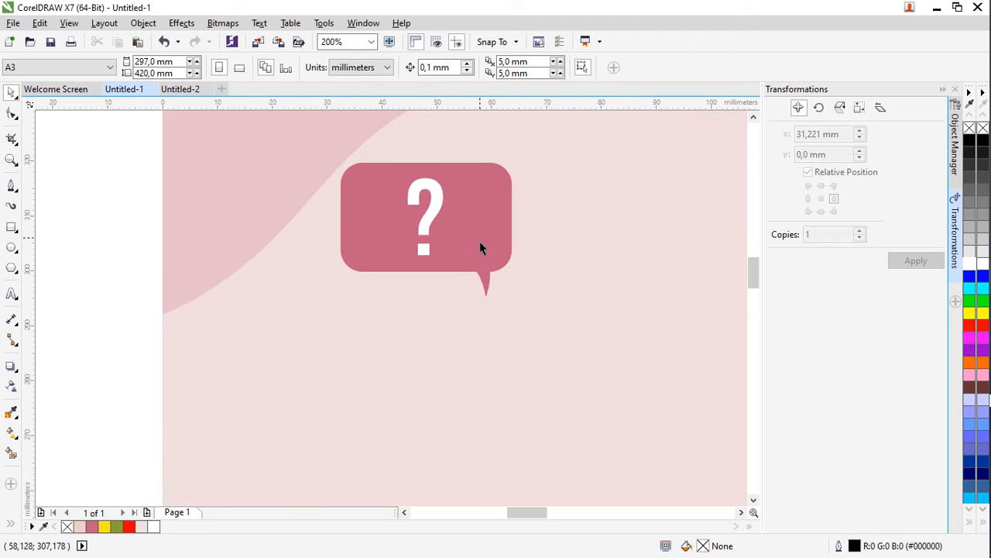
click(479, 288)
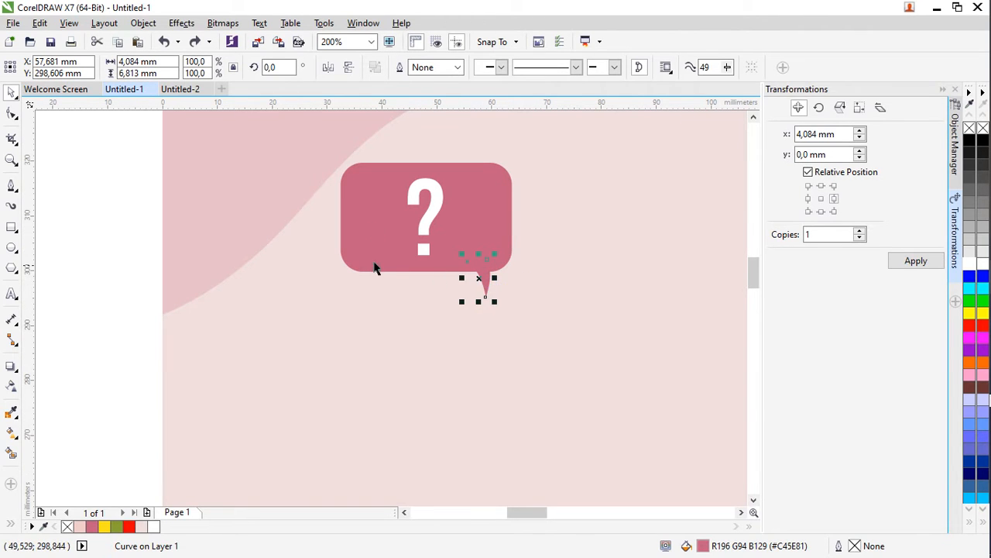
shift+click(369, 234)
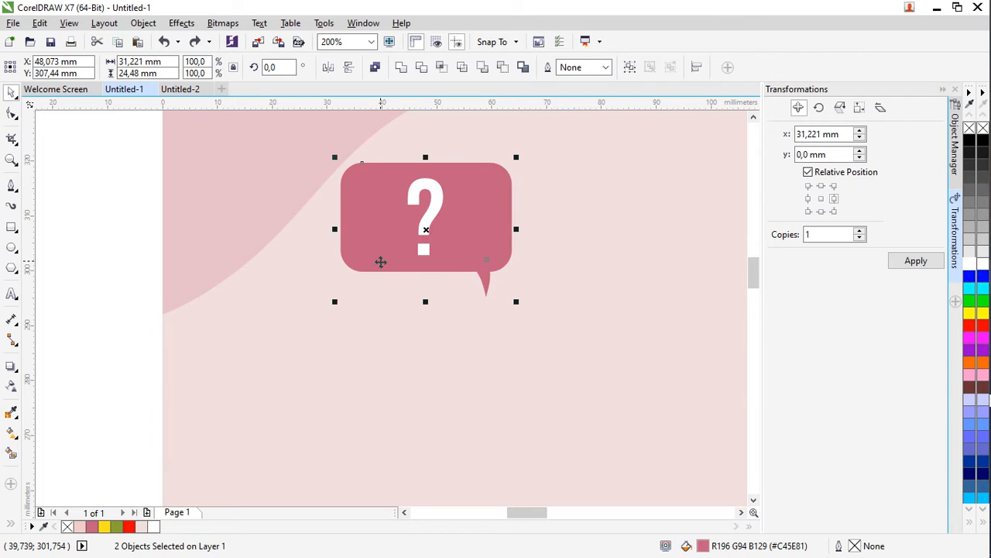
click(402, 71)
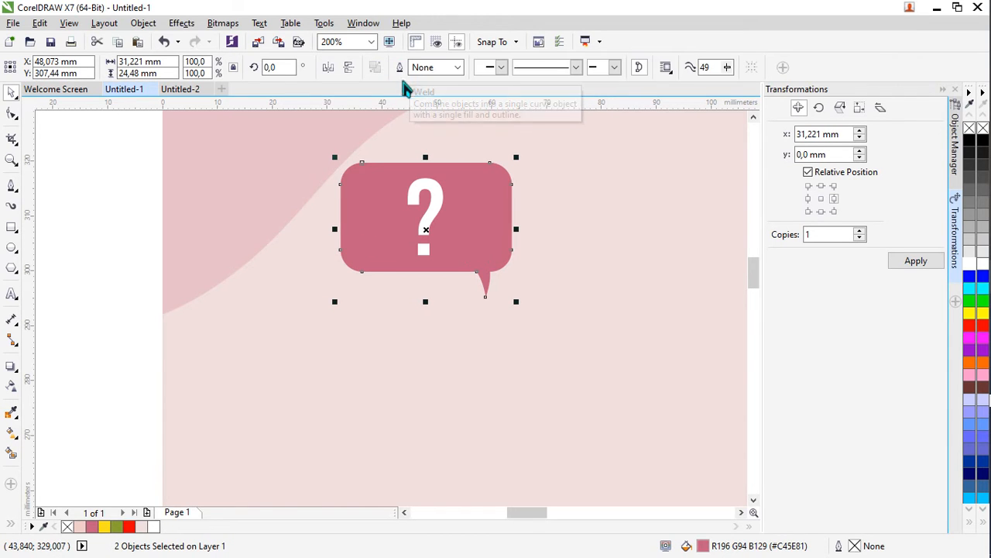
click(115, 251)
drag(370, 224, 332, 324)
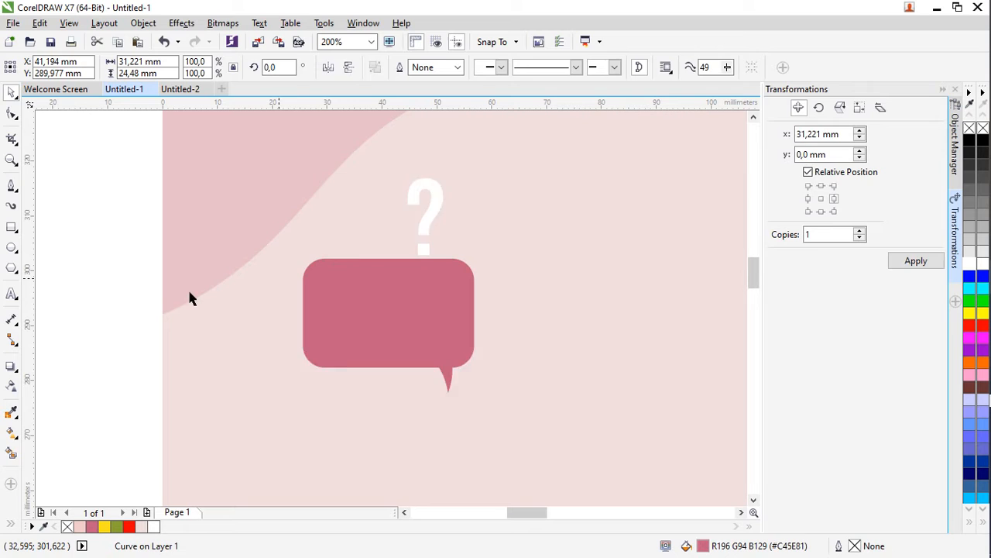
key(ctrl+z)
click(142, 251)
Trim the speech bubble with the white question mark so the "?" shape is cut out of it.
click(425, 225)
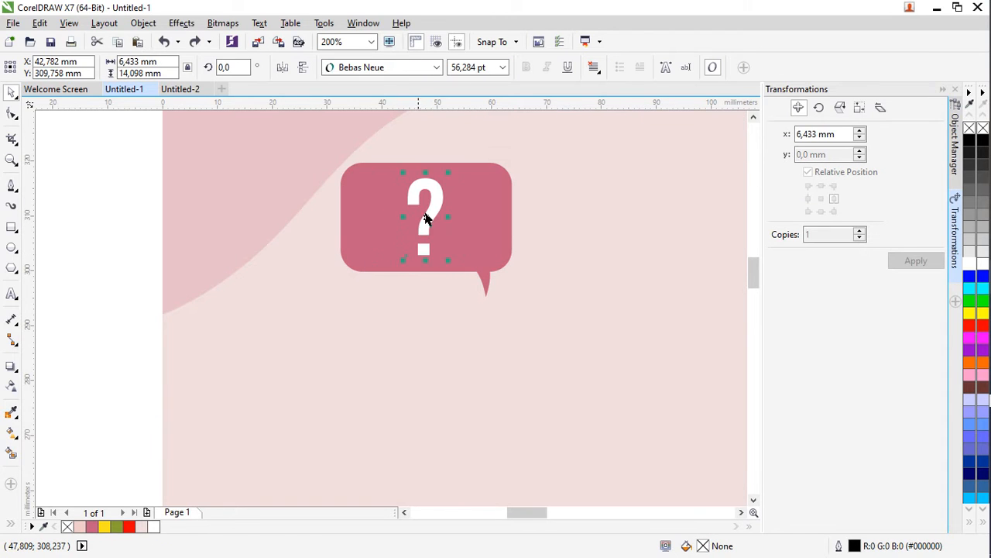
scroll(448, 195, up, 2)
scroll(389, 240, down, 1)
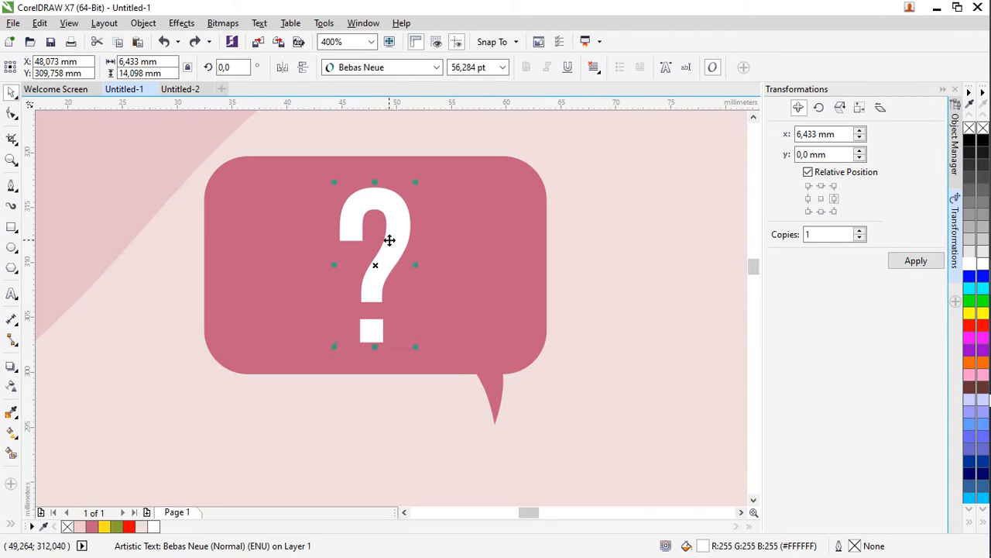
click(324, 269)
click(407, 254)
shift+click(500, 232)
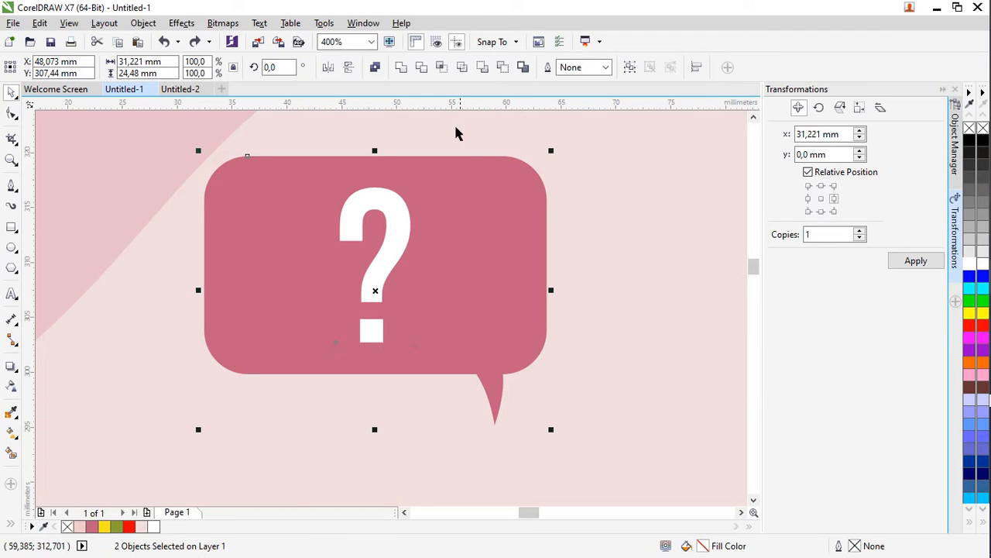
click(425, 69)
Delete the white question mark lying over the cut-out in the speech bubble.
click(394, 405)
click(375, 295)
key(Delete)
scroll(407, 298, down, 1)
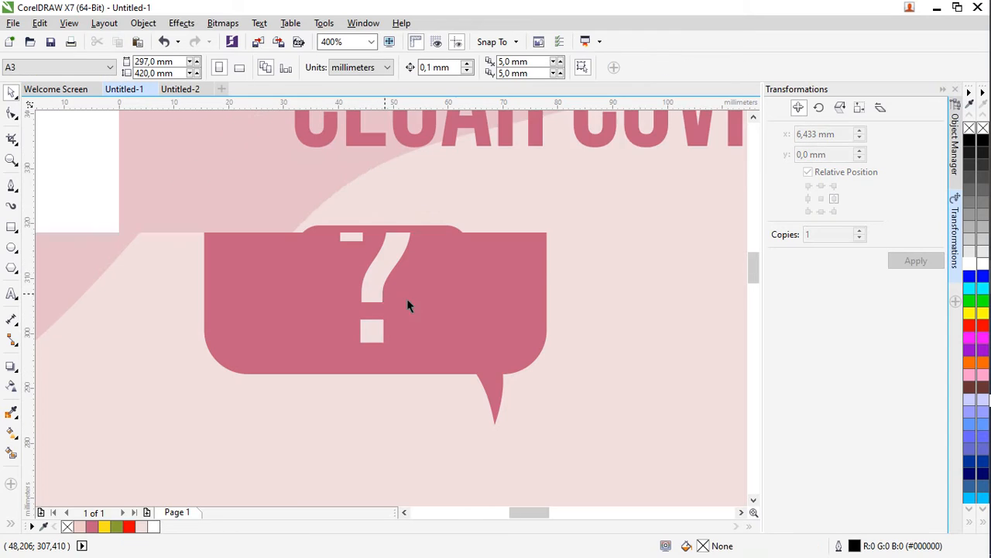
drag(415, 288, 343, 250)
key(ctrl+z)
Scale the speech bubble to about 79.5% and tilt it clockwise to a rotation of about 346.7°.
scroll(361, 258, down, 1)
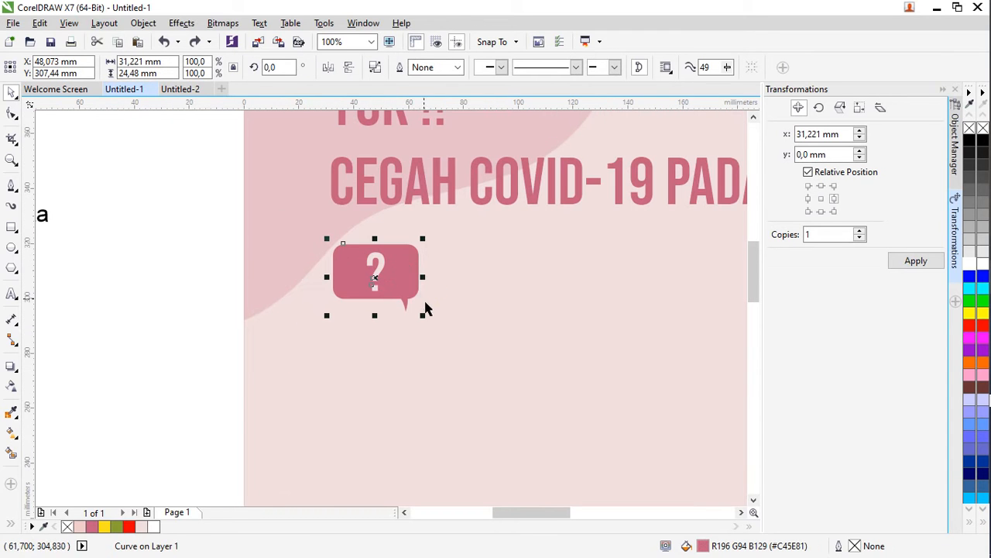
drag(424, 314, 403, 316)
click(385, 270)
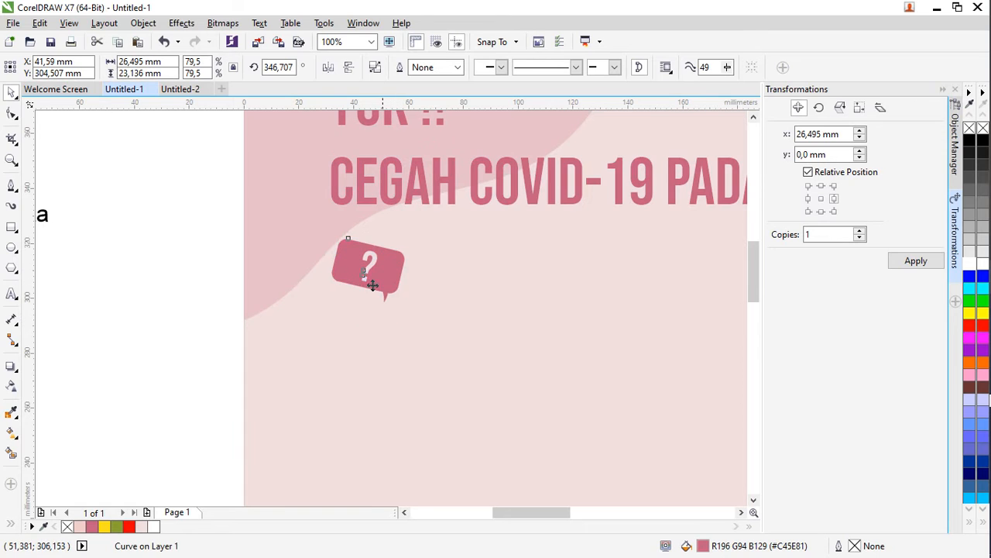
click(260, 295)
scroll(260, 294, down, 1)
scroll(305, 286, left, 3)
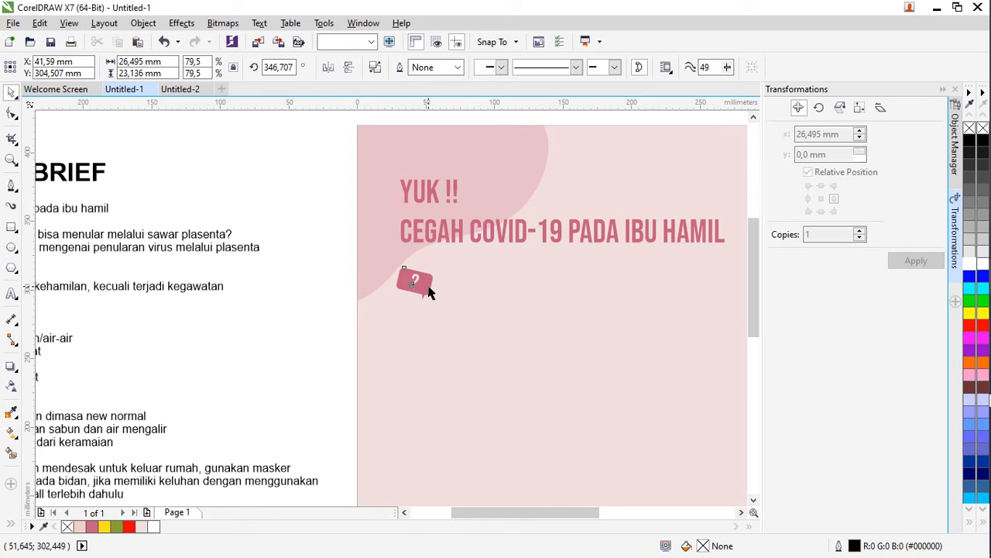
click(430, 293)
click(315, 262)
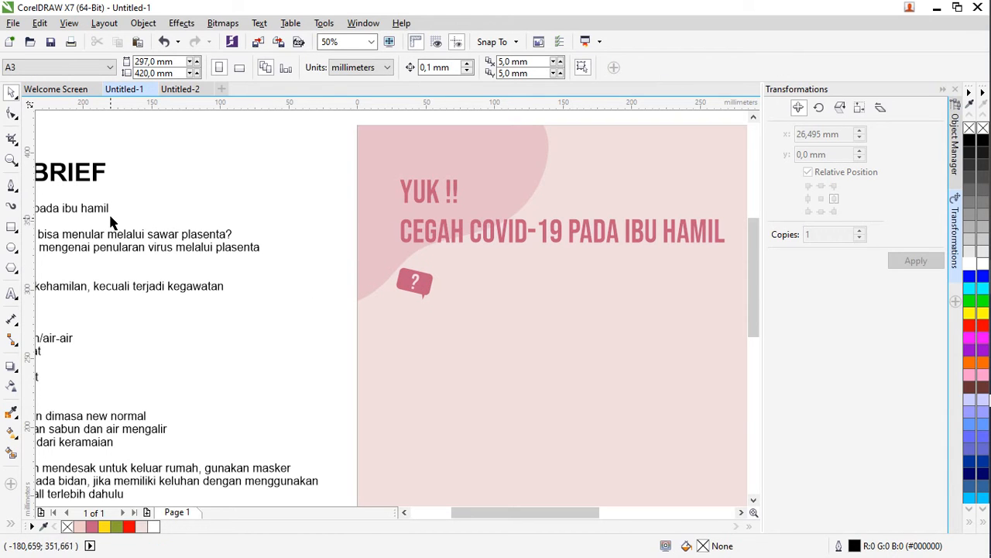
Start a line of artistic text beside the speech bubble with a draft of the brief's corona virus question.
click(11, 293)
click(453, 278)
text(a)
key(BackSpace)
text(A)
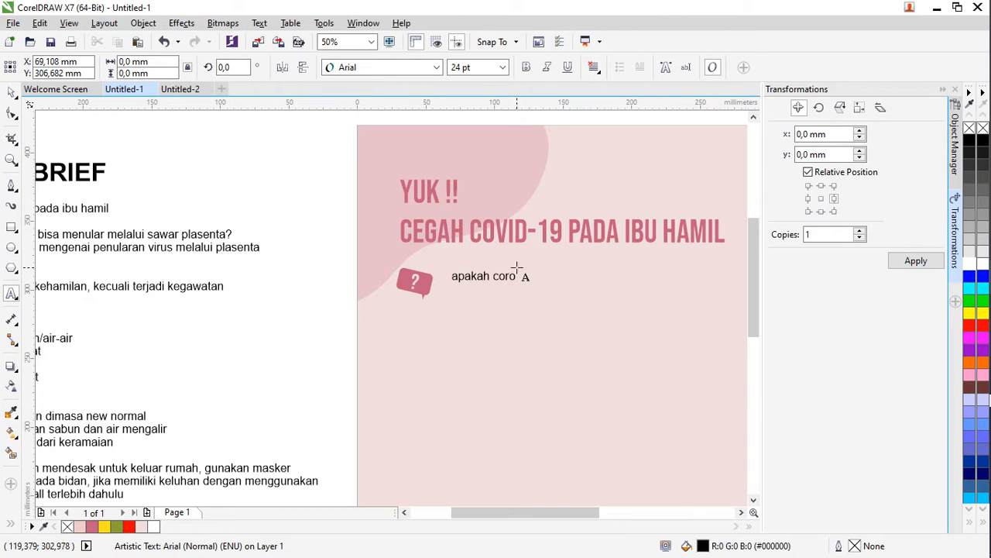
scroll(517, 265, down, 1)
drag(507, 264, 521, 265)
scroll(521, 264, up, 1)
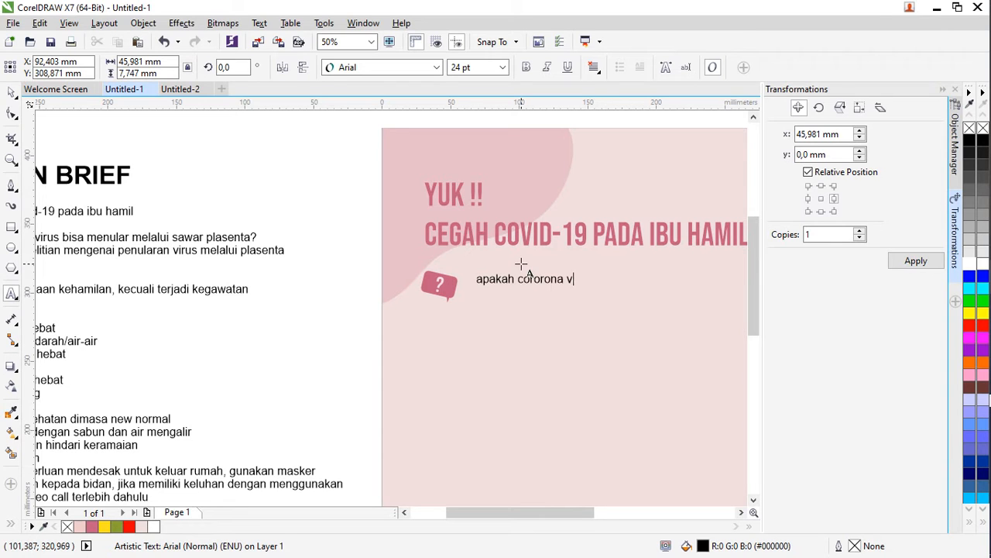
scroll(521, 265, down, 1)
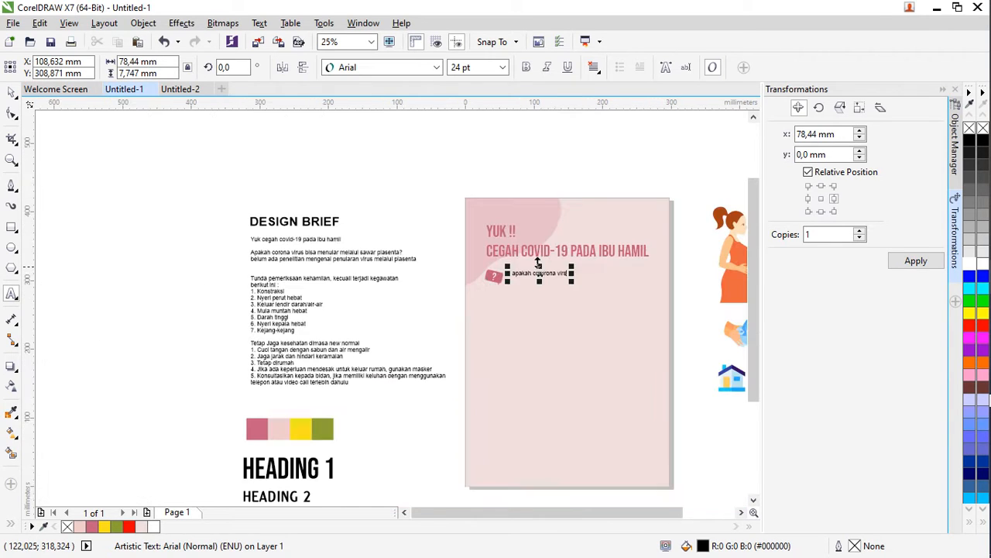
Replace the draft with the brief's line "Apakah corona virus bisa menular melalui sawar plasenta?" and break it before "sawar".
drag(251, 252, 403, 252)
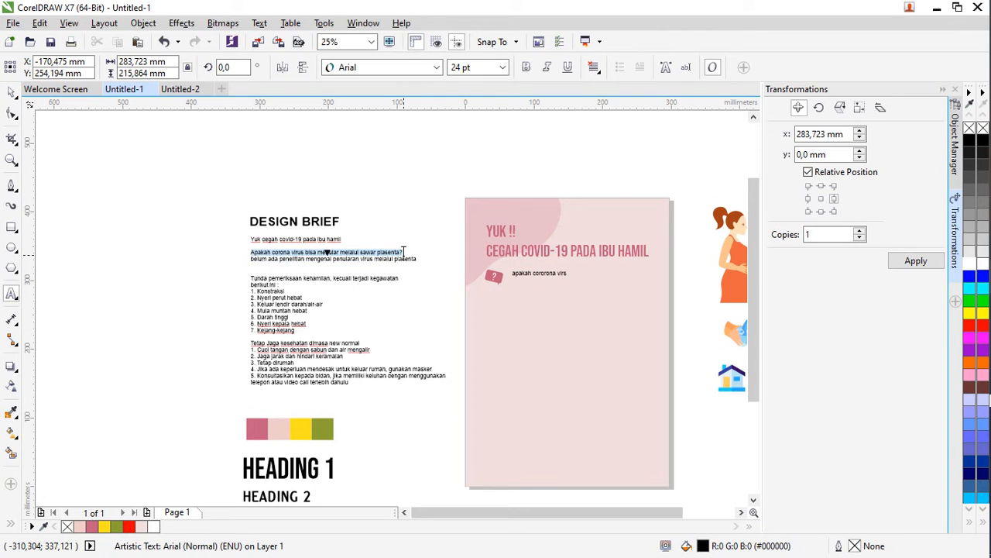
click(550, 271)
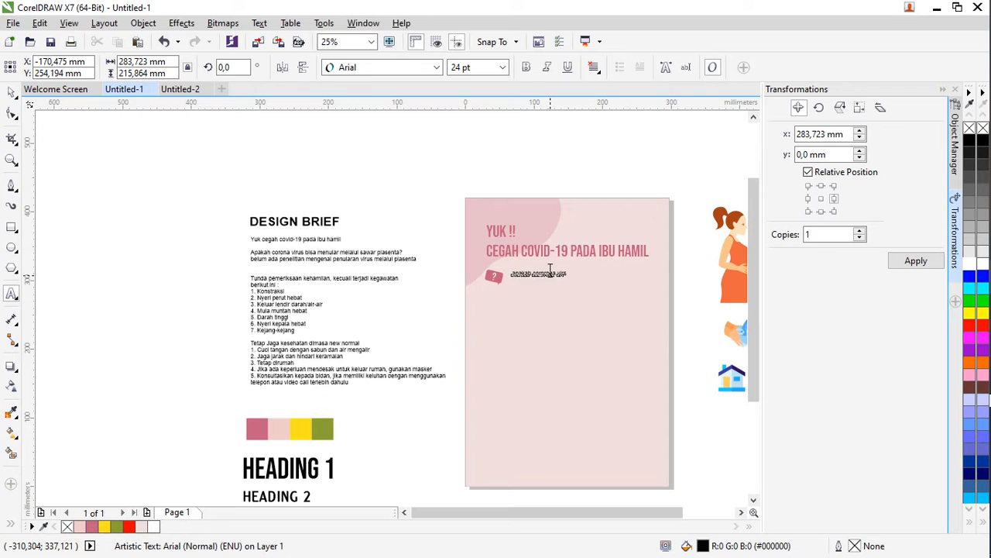
scroll(550, 271, left, 1)
scroll(569, 273, up, 1)
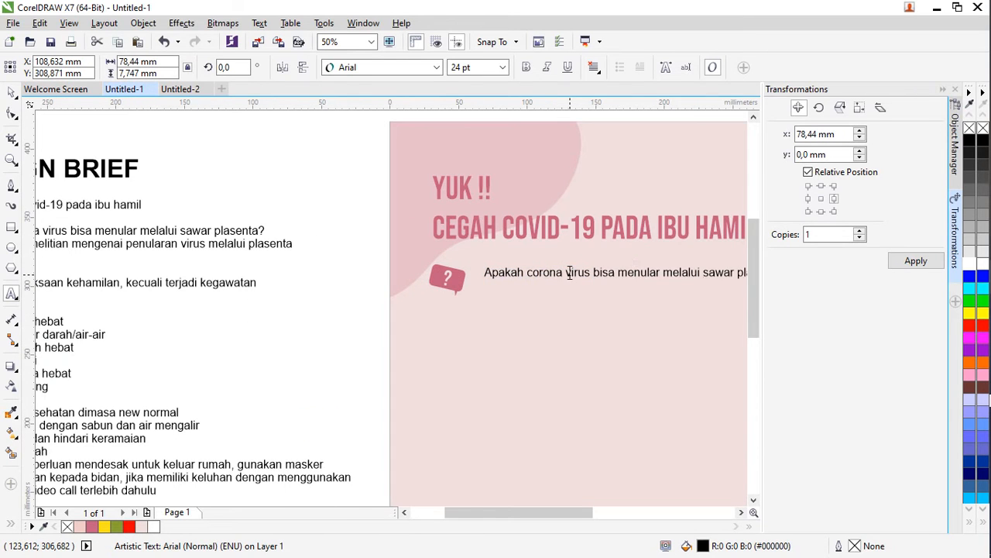
click(570, 272)
scroll(569, 273, down, 2)
scroll(557, 277, up, 2)
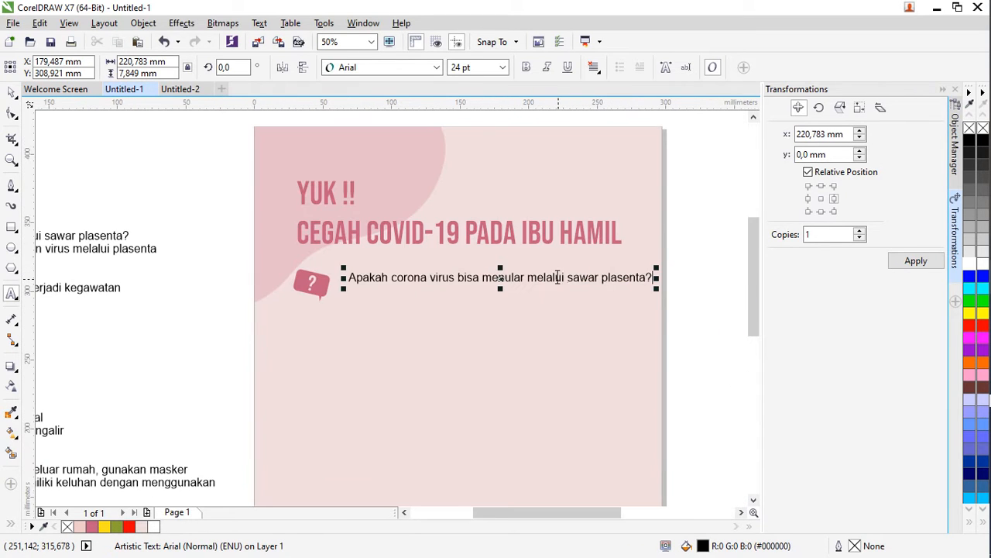
click(568, 279)
key(Return)
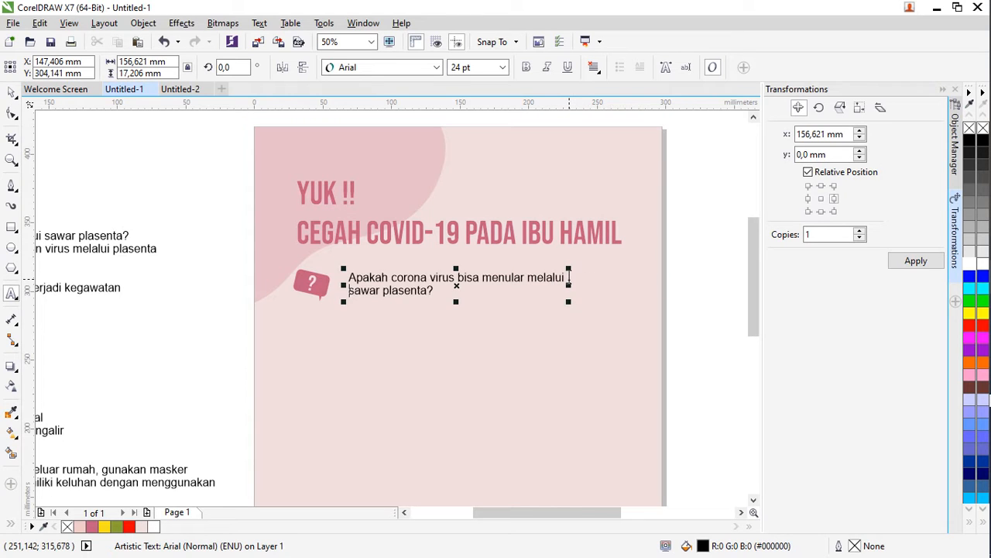
Set the question text in the Anna font and enlarge it to about 26.5 pt.
click(15, 92)
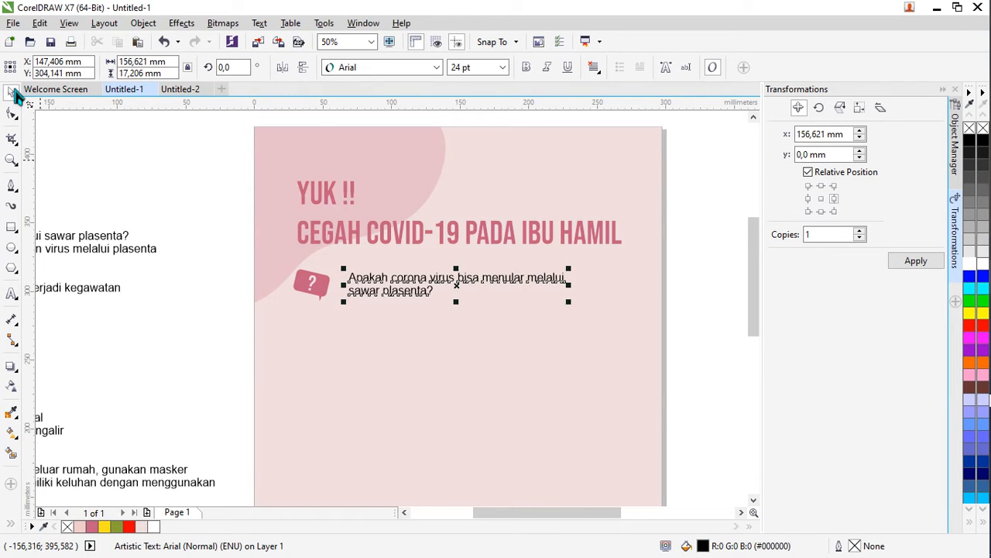
click(438, 68)
click(416, 124)
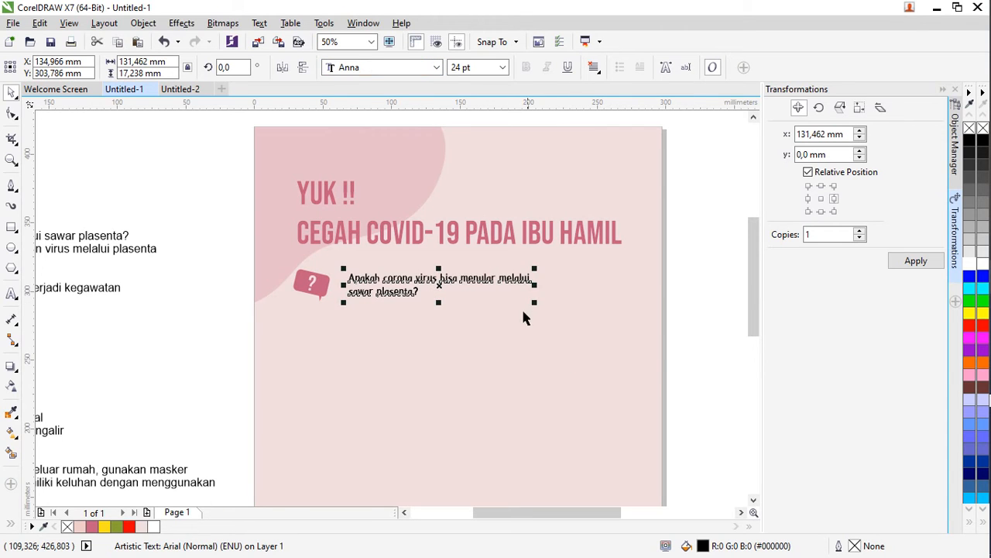
drag(531, 305, 552, 312)
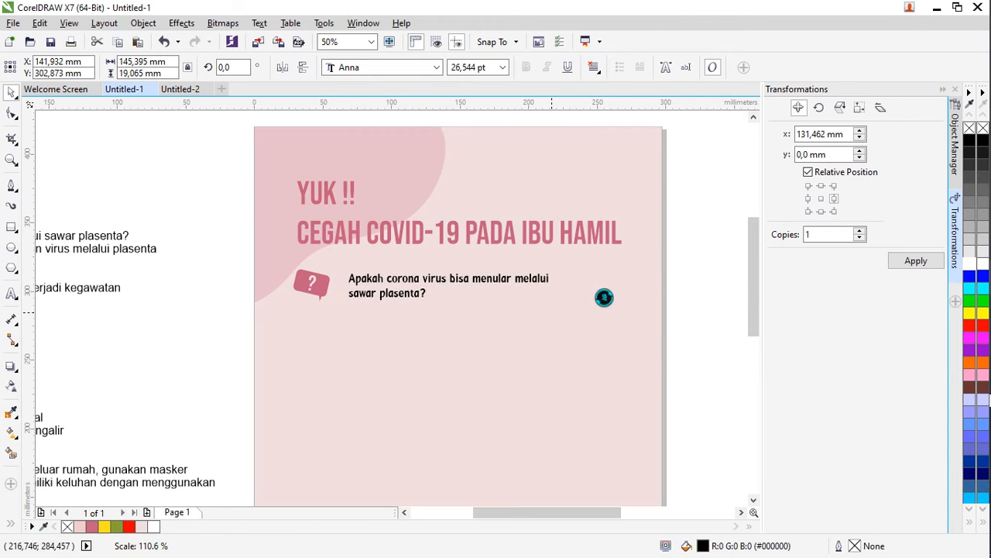
click(670, 288)
Duplicate the question text and place the copy just below it, slightly to the right, keeping it black.
click(380, 290)
key(ctrl+d)
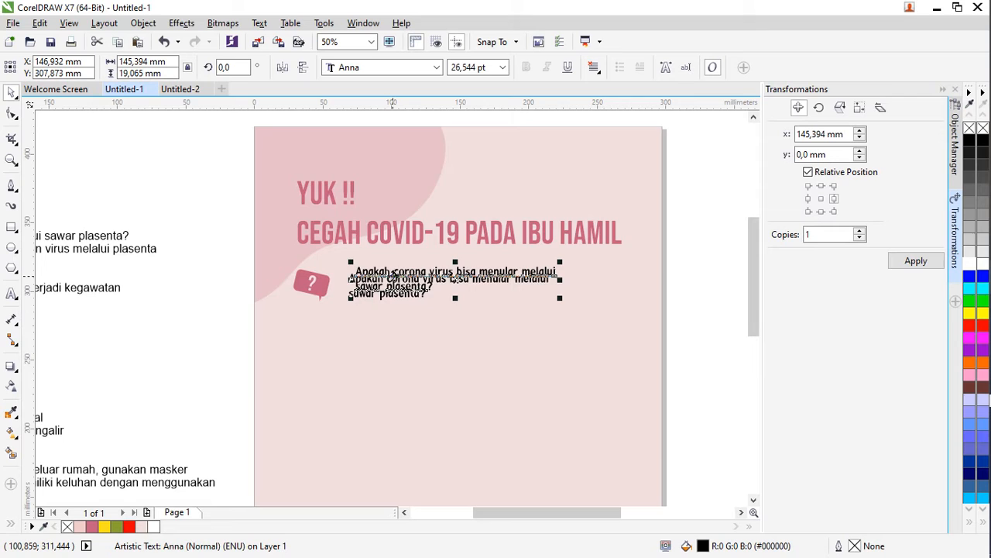
drag(395, 285, 409, 325)
click(118, 527)
key(ctrl+z)
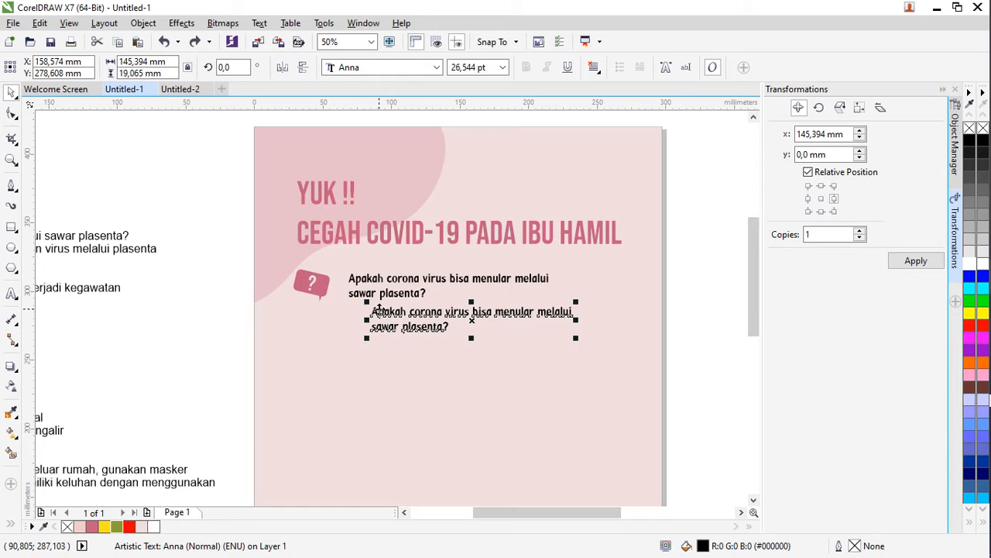
Replace the duplicate's text with the brief's line "belum ada penelitian mengenai penularan virus melalui plasenta".
scroll(263, 308, down, 1)
key(Escape)
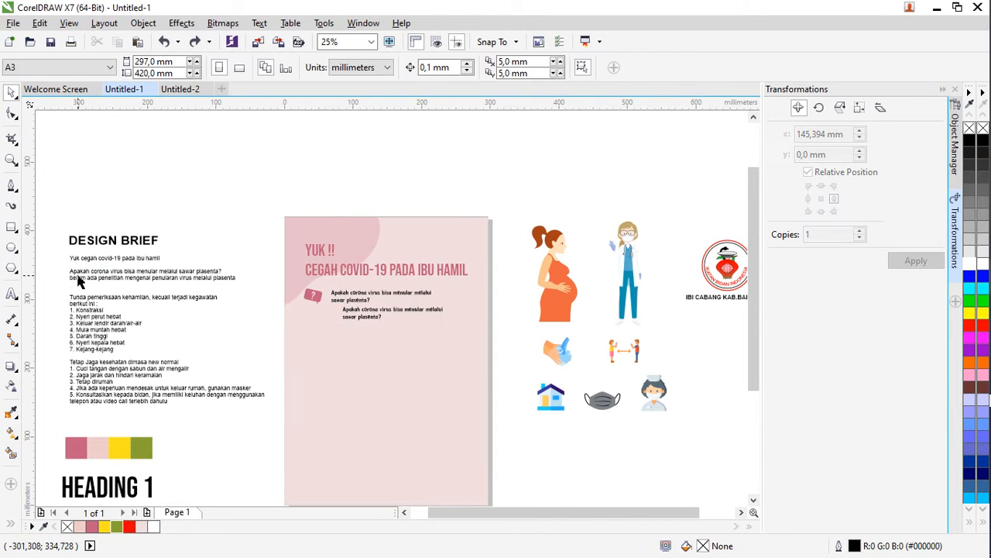
double_click(70, 272)
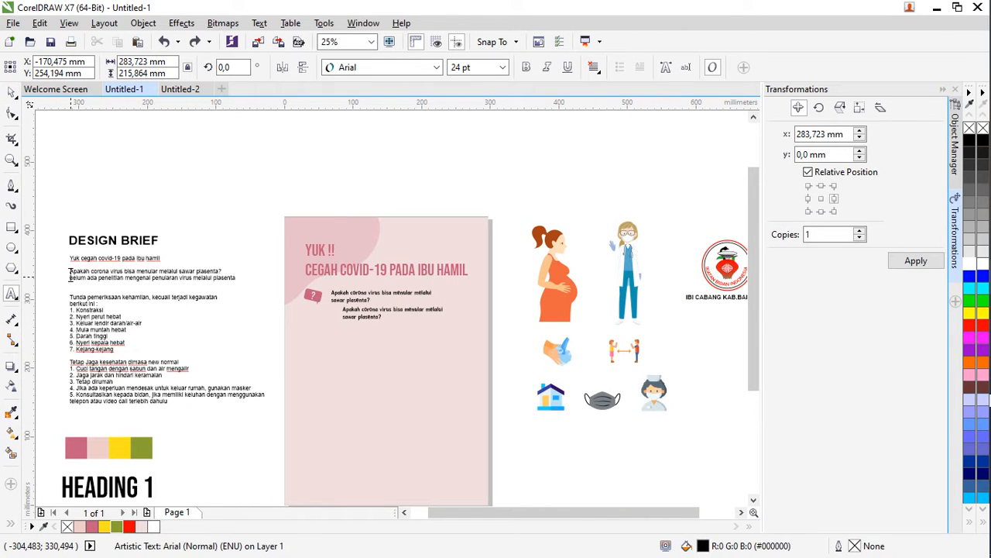
drag(70, 276, 222, 277)
key(ctrl+c)
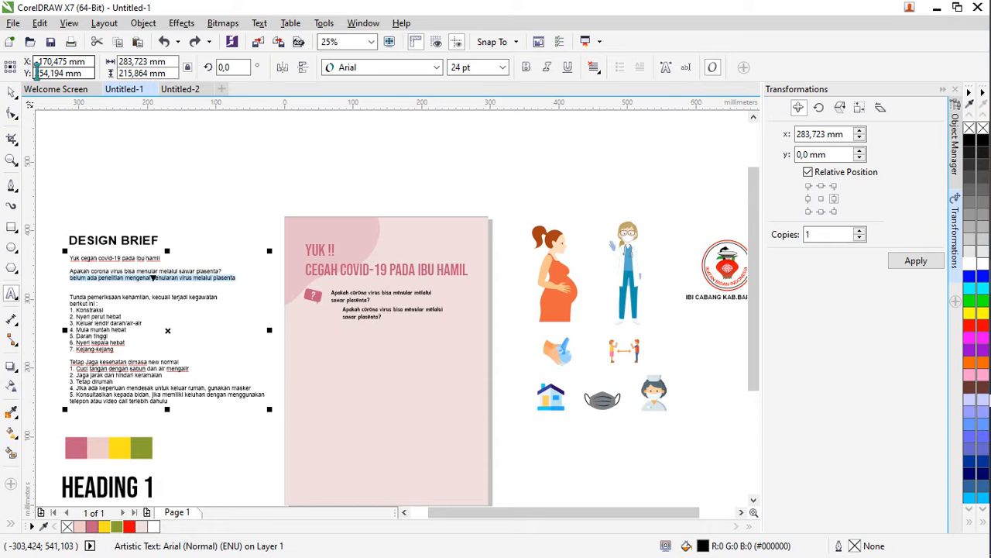
click(11, 92)
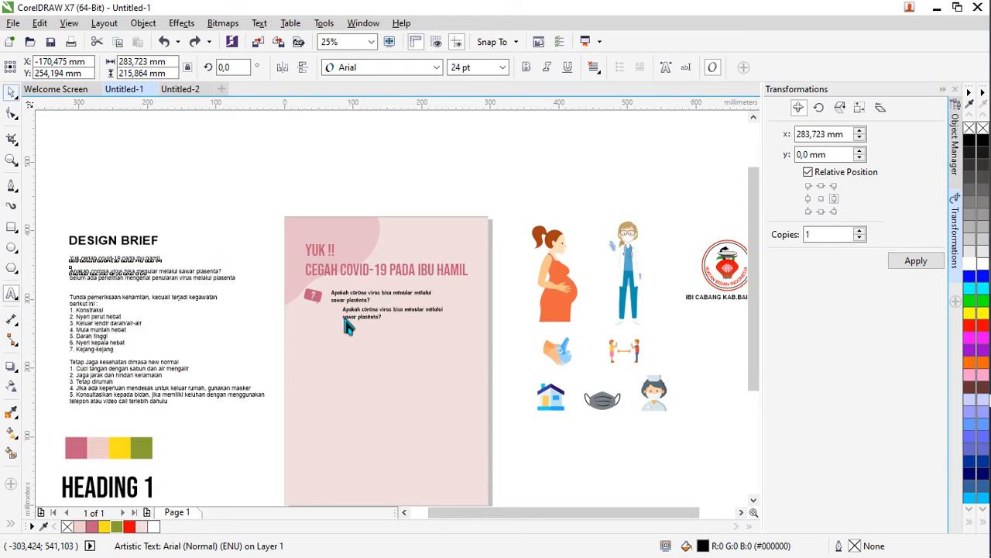
scroll(347, 316, up, 1)
double_click(358, 307)
key(ctrl+a)
key(ctrl+v)
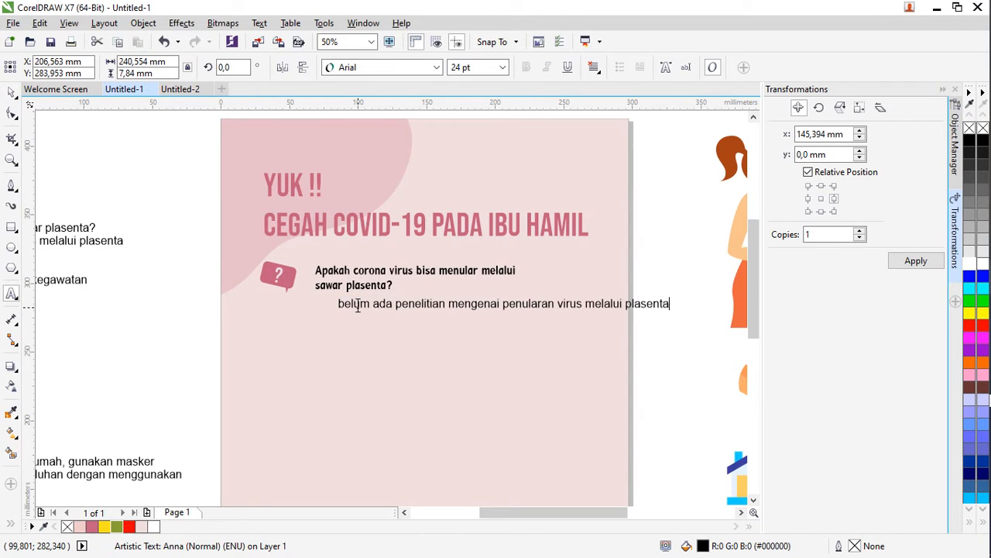
Set the answer text in the Anna font and break it into two lines before "melalui plasenta".
click(12, 92)
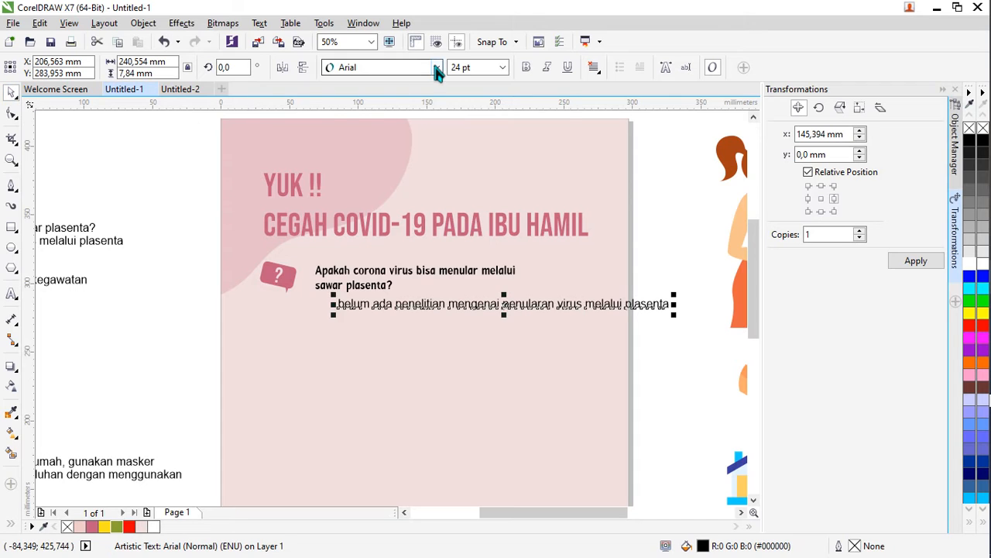
click(436, 67)
click(356, 101)
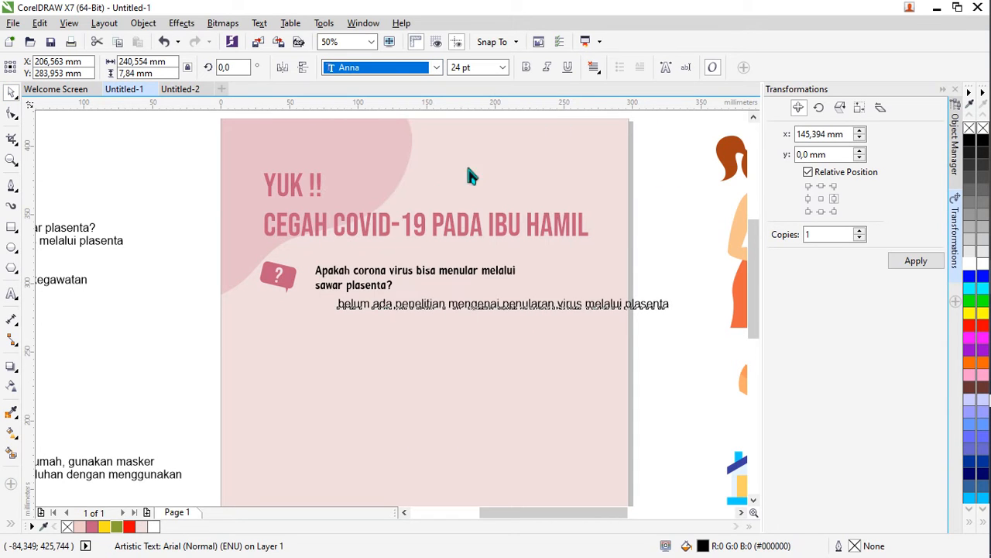
double_click(547, 302)
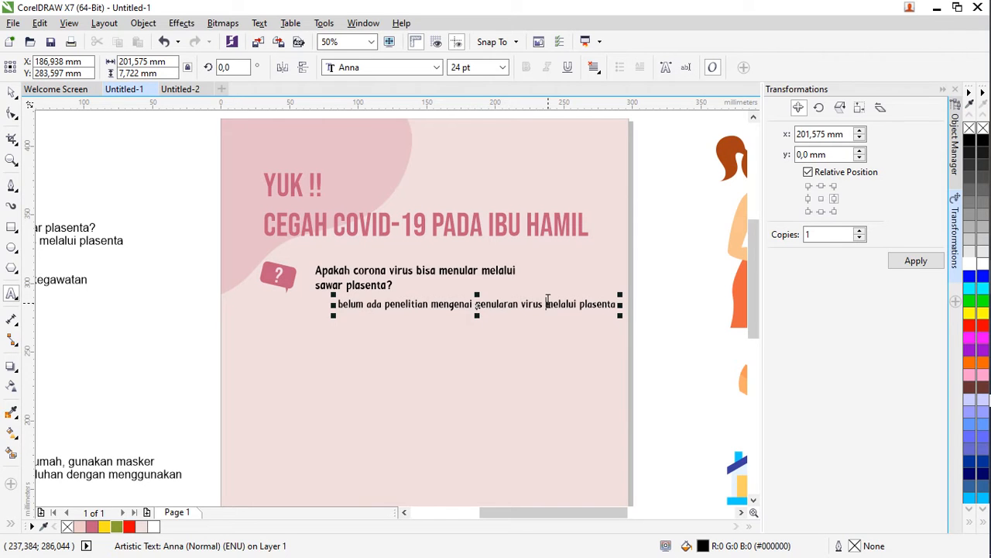
key(Return)
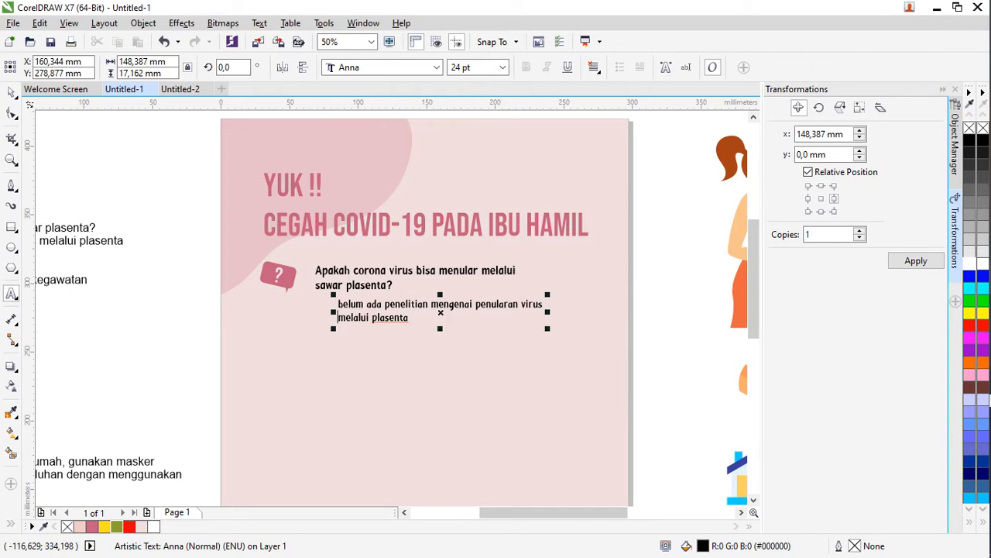
Shift the answer text and the question text slightly left, closer to the speech bubble.
click(10, 95)
scroll(374, 306, up, 1)
drag(374, 304, 361, 306)
drag(333, 270, 320, 271)
drag(341, 303, 340, 304)
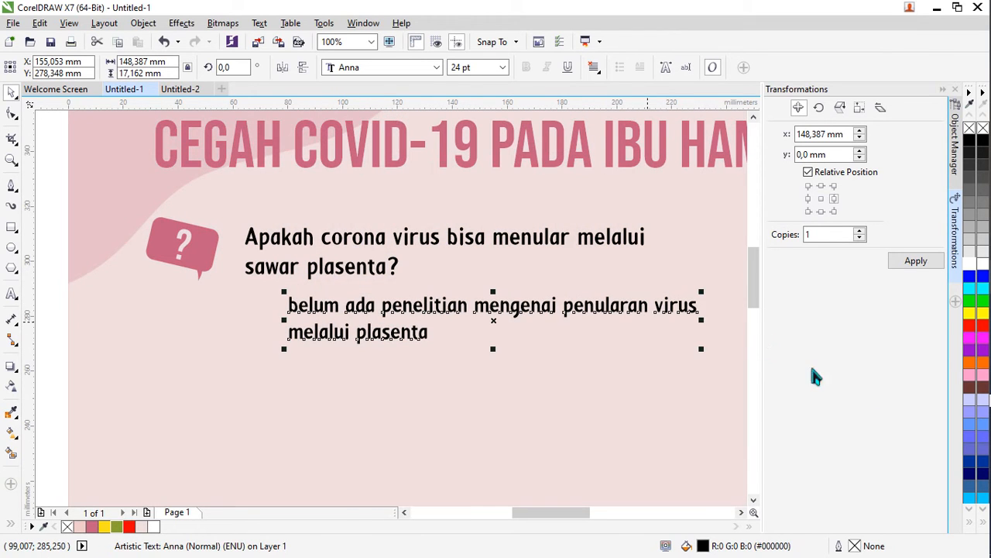
Recolour the answer text, trying light blue #00CCFF before settling on navy #000066.
click(969, 498)
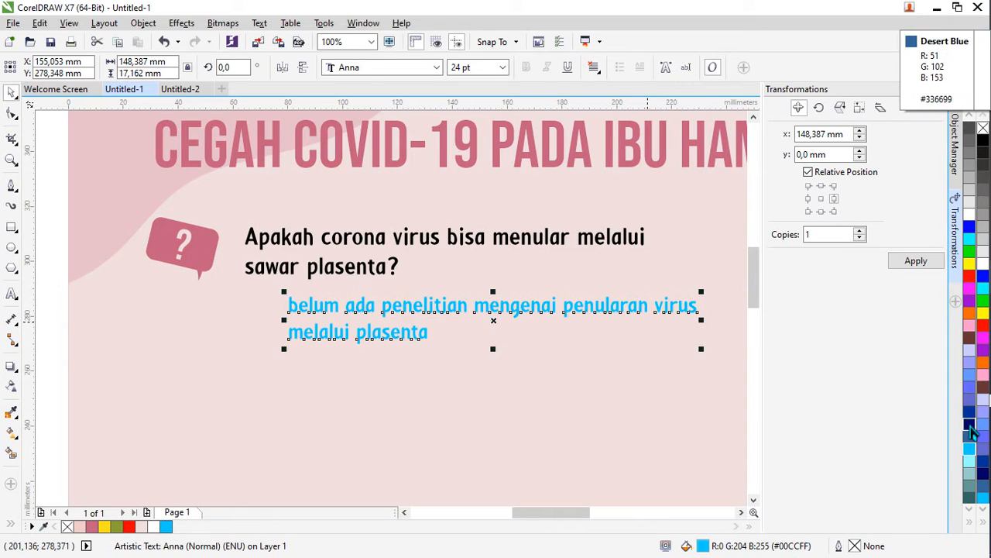
click(970, 426)
scroll(527, 347, down, 1)
scroll(527, 341, right, 4)
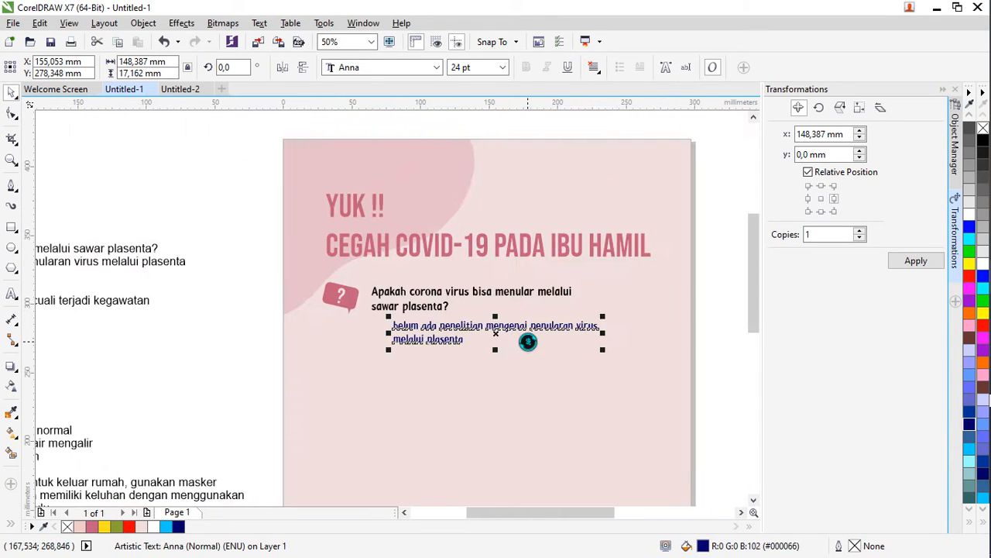
Nudge the question-mark bubble slightly right and down, closer to the question text.
click(674, 286)
scroll(673, 286, right, 2)
drag(270, 294, 277, 302)
click(162, 304)
scroll(283, 303, up, 1)
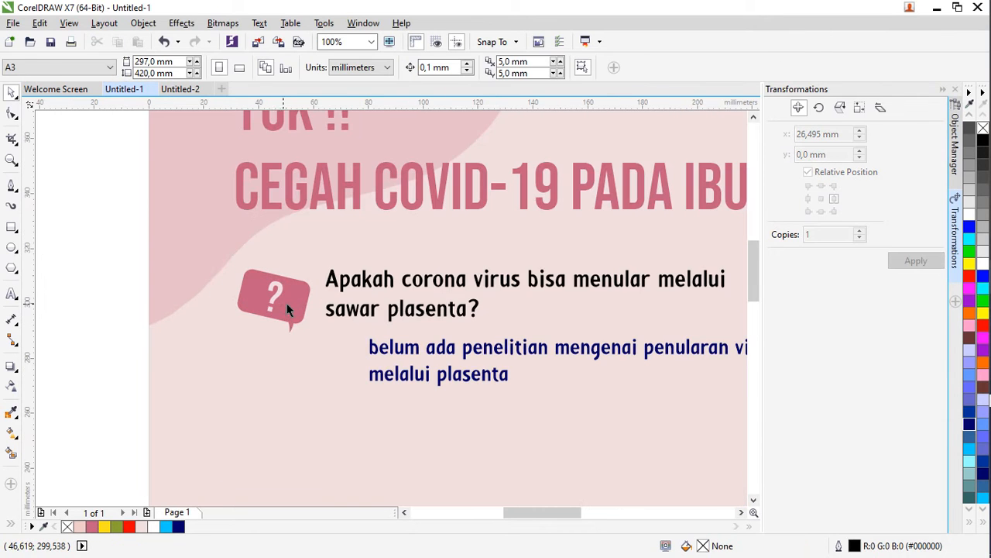
click(287, 303)
scroll(374, 309, down, 1)
scroll(374, 309, right, 3)
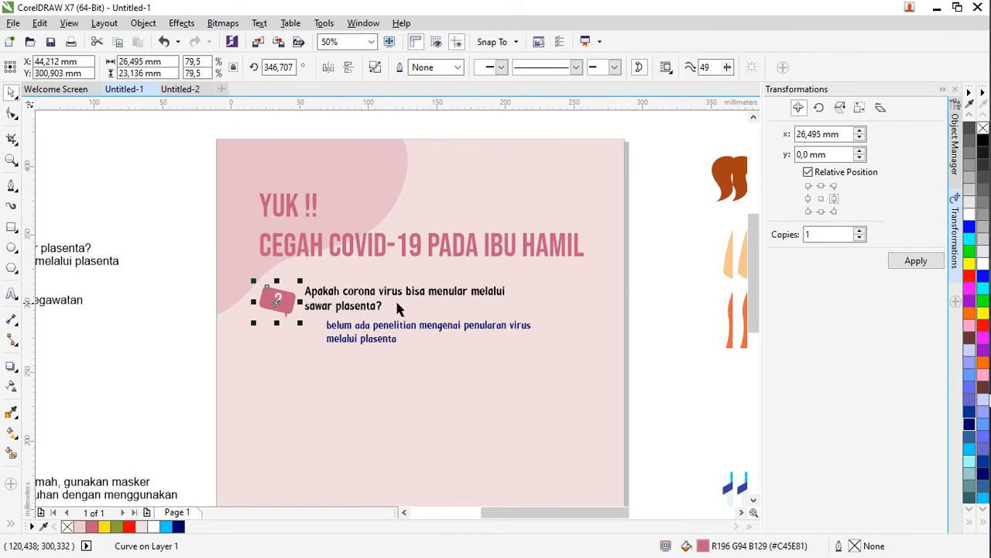
click(585, 286)
Move the heading, speech bubble, question and answer up together by about 11 mm.
scroll(585, 286, down, 1)
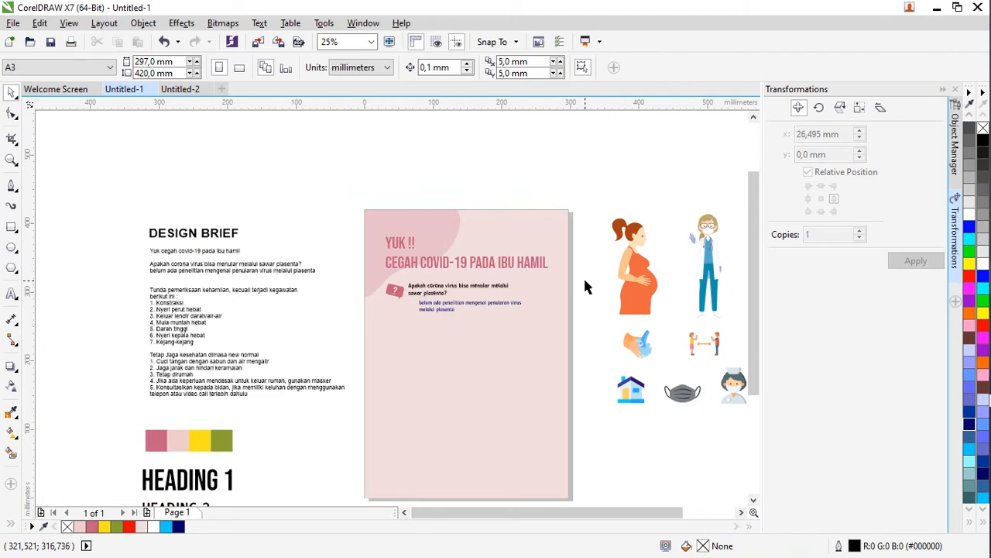
scroll(587, 283, right, 2)
drag(542, 231, 316, 339)
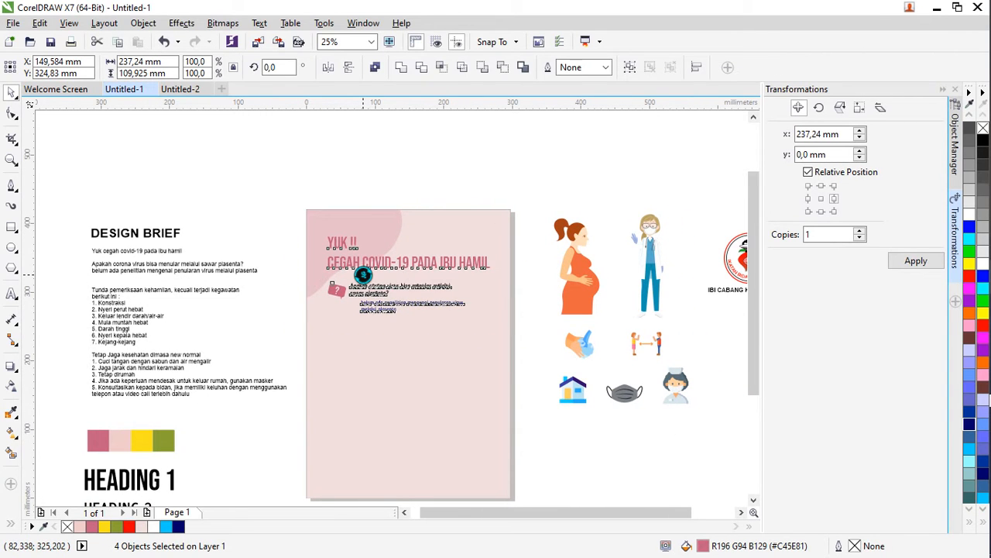
key(Up)
key(Up)
key(Up)
key(Up)
key(Up)
key(Up)
drag(364, 280, 364, 277)
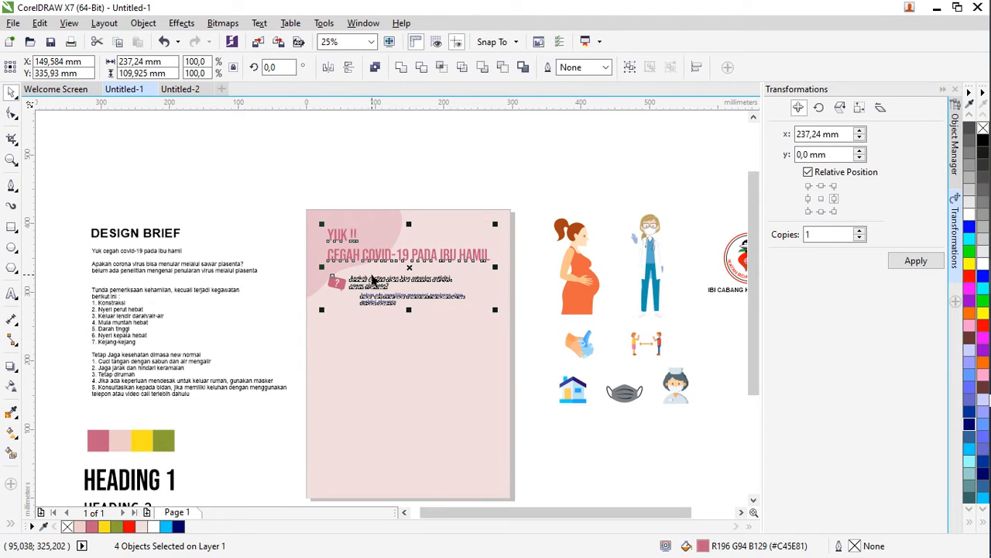
click(518, 267)
Place the doctor illustration on the poster to the right of the answer text and shrink it to about 38.5 mm wide.
scroll(518, 267, up, 1)
scroll(663, 271, right, 1)
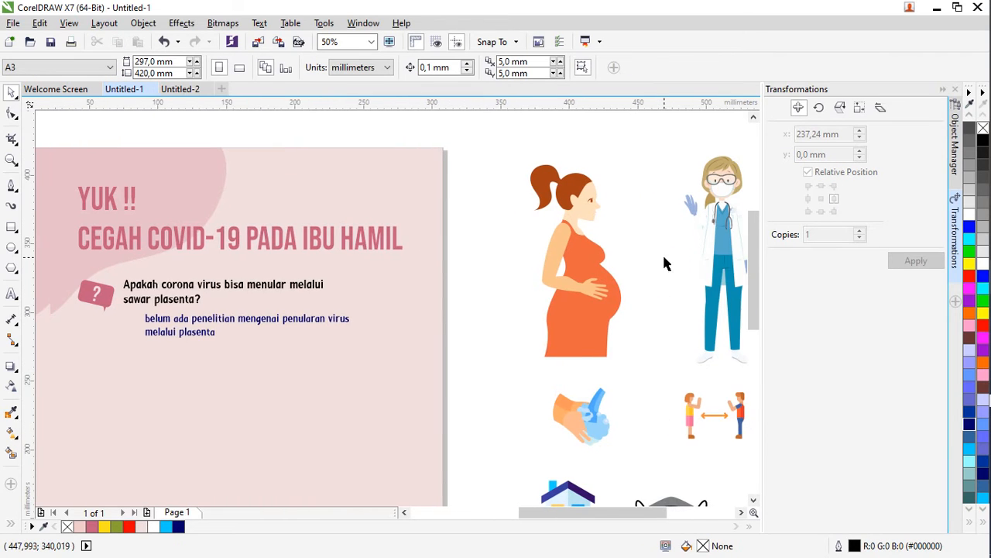
scroll(663, 259, right, 1)
drag(687, 251, 348, 336)
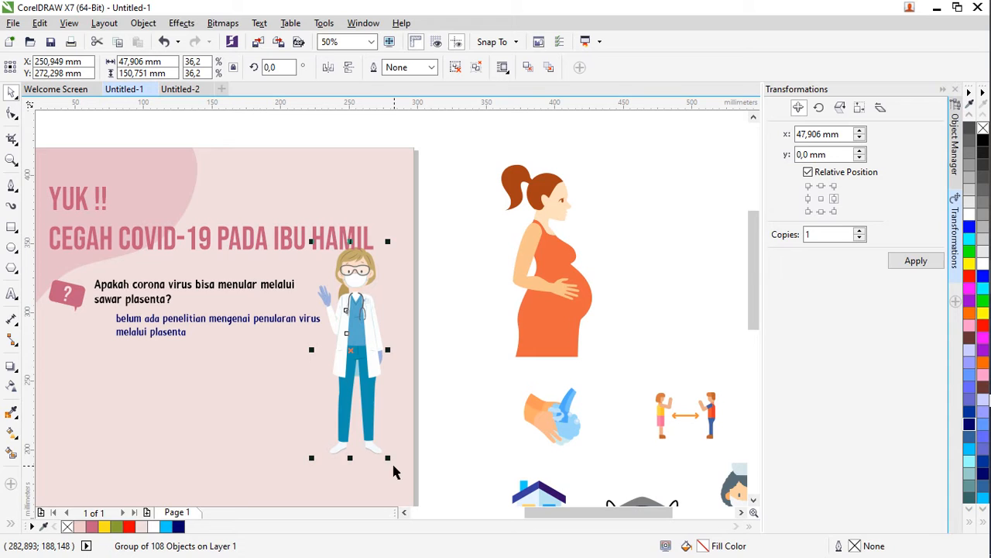
drag(390, 460, 374, 417)
drag(338, 321, 346, 337)
click(440, 316)
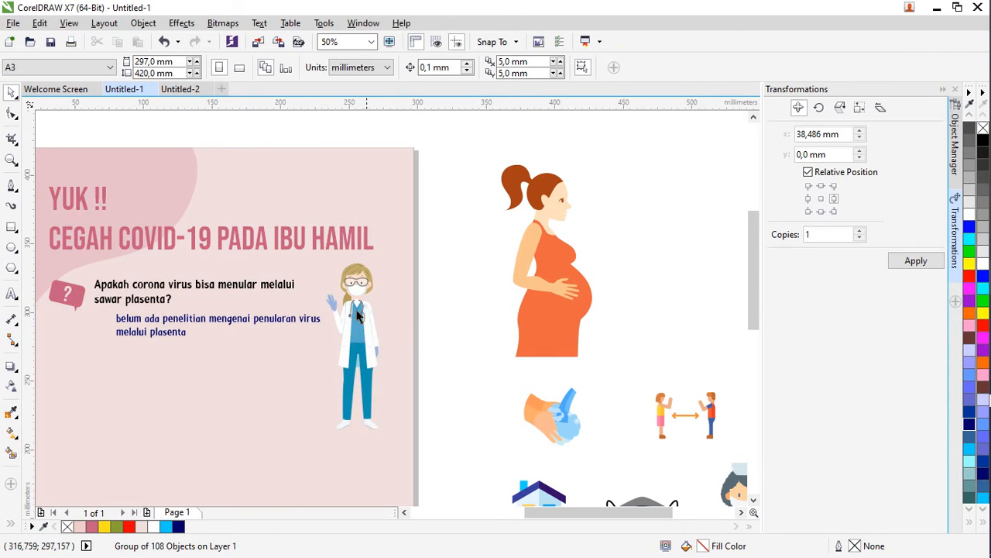
Move the heading, speech bubble, question and answer left together by about 6 mm, away from the doctor illustration.
scroll(263, 294, left, 2)
scroll(203, 291, left, 1)
drag(519, 370, 508, 356)
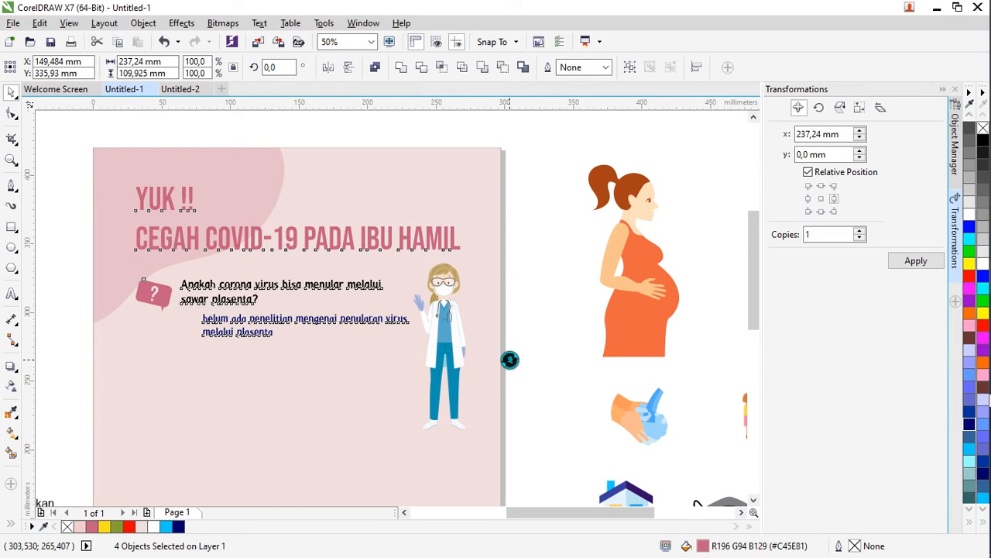
key(Left)
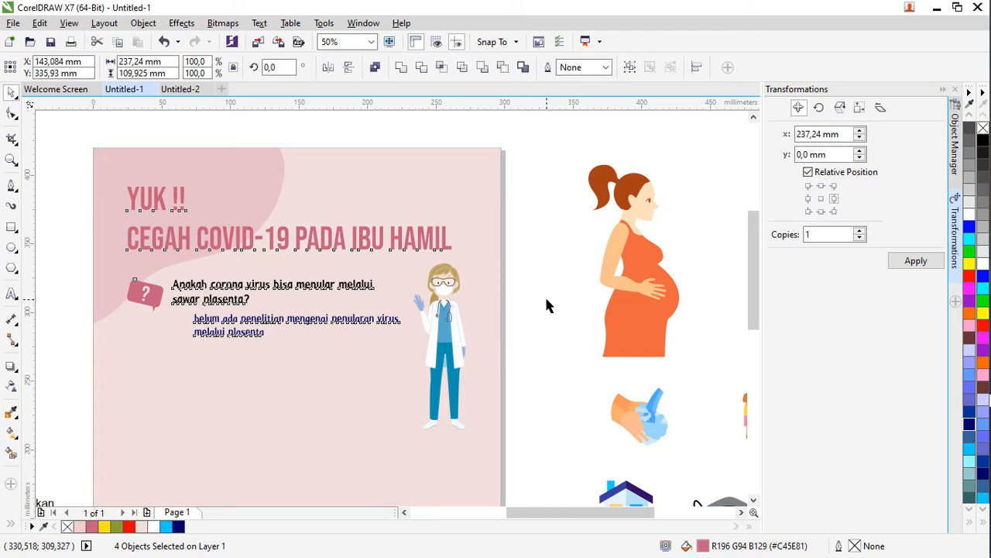
key(Escape)
Shrink the doctor illustration to about 31 mm wide and position it near the poster's right edge, beside the answer text.
drag(463, 326, 457, 332)
scroll(463, 413, up, 2)
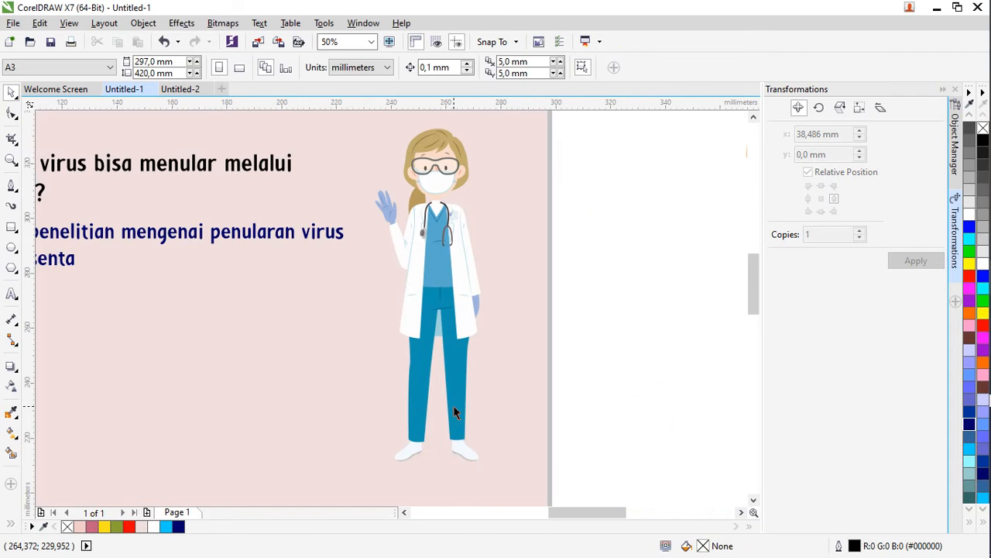
scroll(483, 427, down, 2)
drag(487, 449, 488, 379)
click(559, 352)
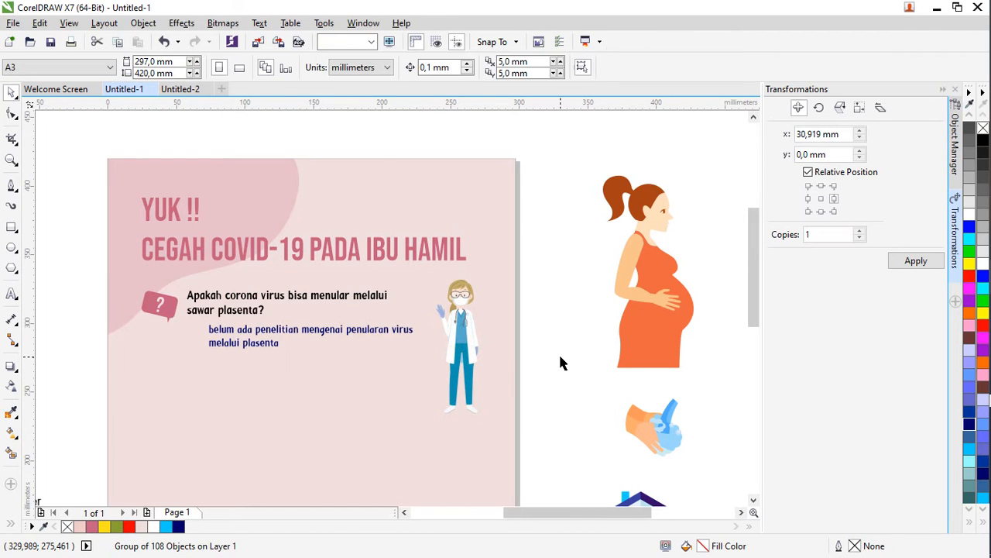
scroll(444, 349, right, 1)
scroll(444, 348, left, 2)
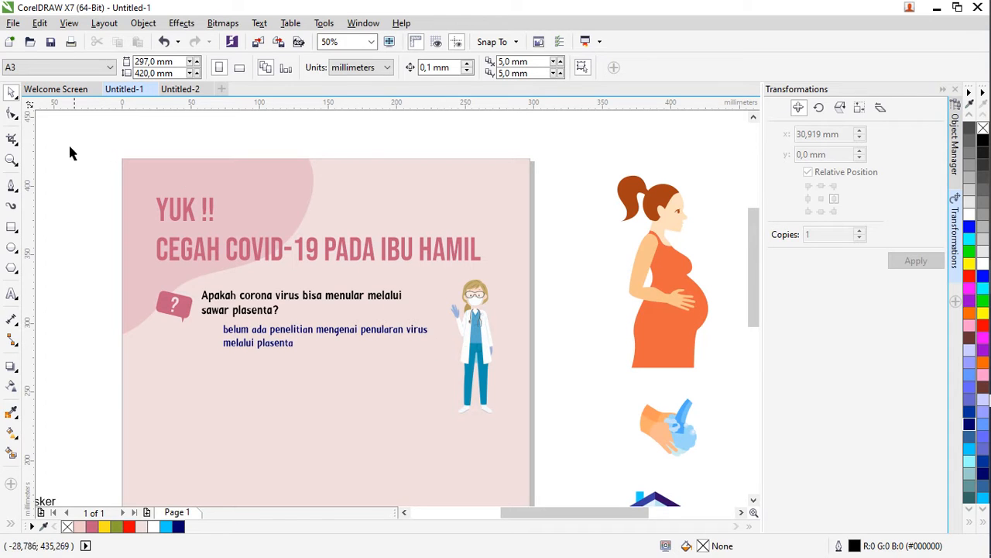
Apply the Perspective Top Left drop shadow preset to the masked doctor illustration.
click(478, 354)
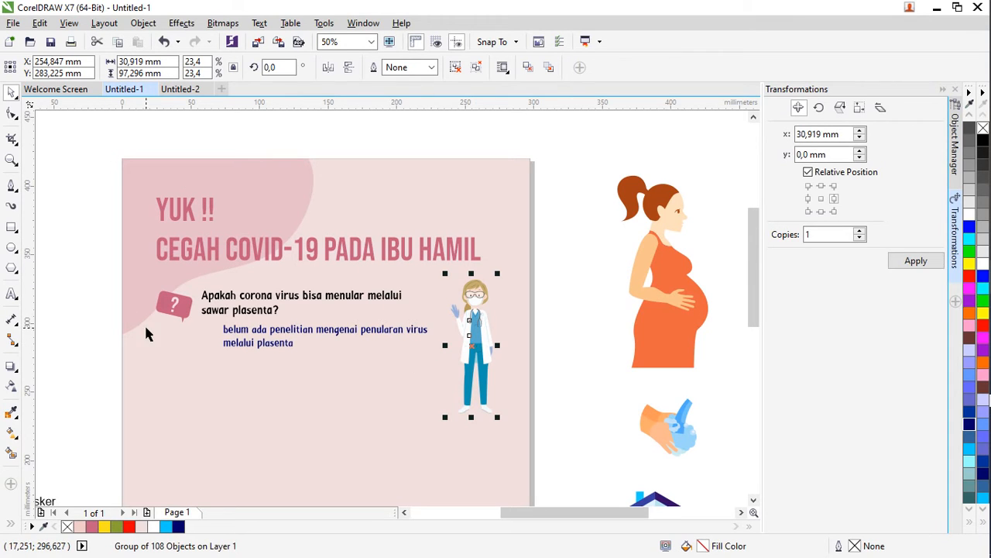
click(12, 366)
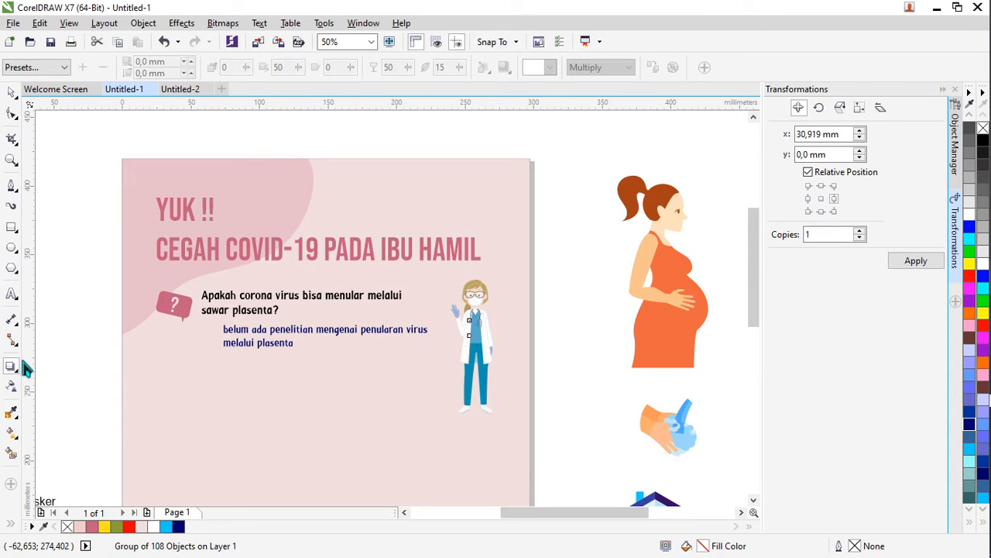
click(23, 67)
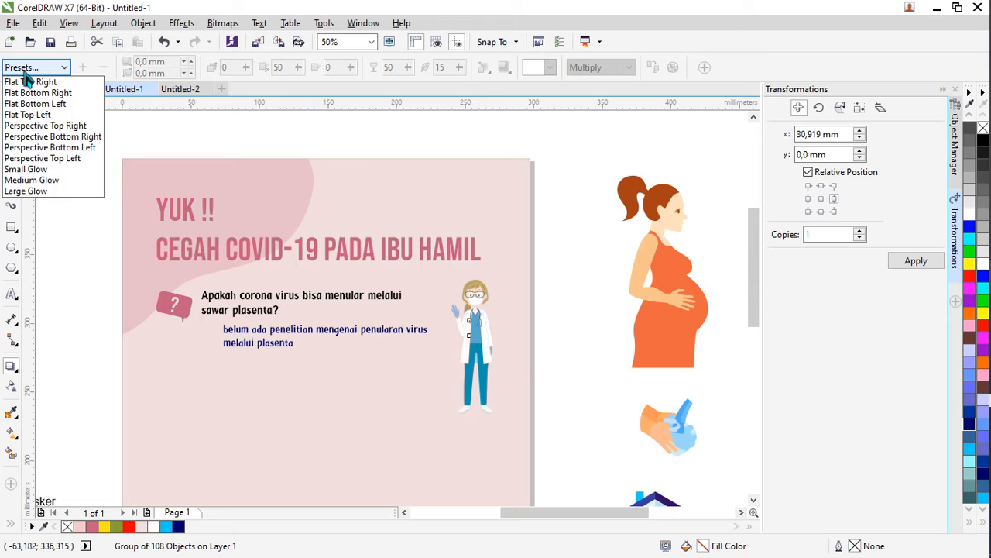
click(35, 158)
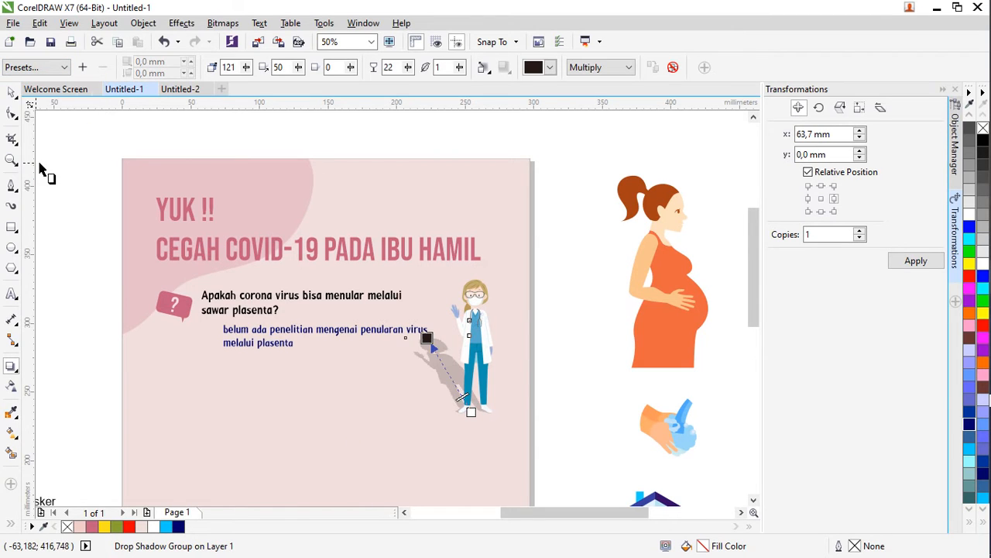
click(11, 93)
click(71, 199)
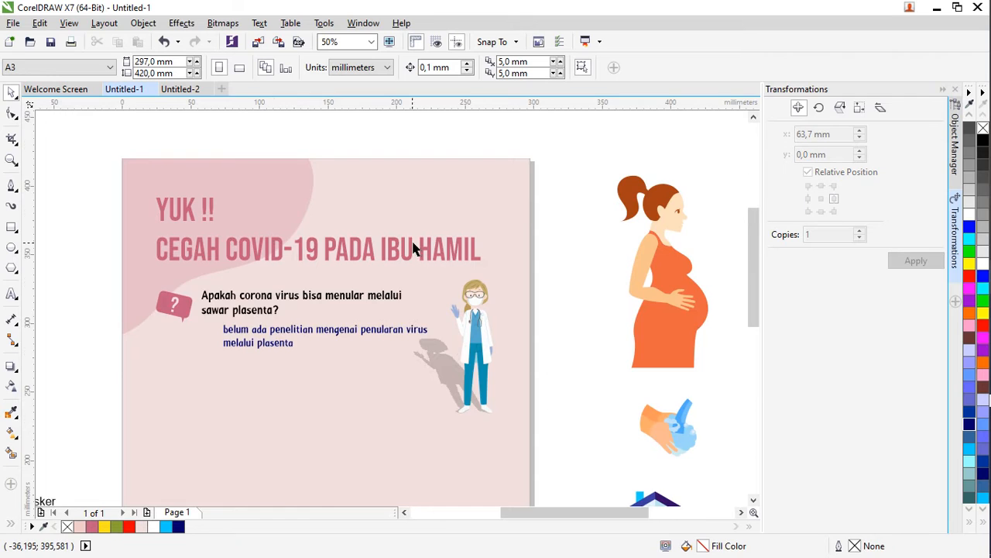
Place the pregnant woman illustration in the poster's lower-left area and enlarge it.
scroll(413, 246, down, 1)
scroll(420, 320, up, 1)
scroll(419, 319, left, 2)
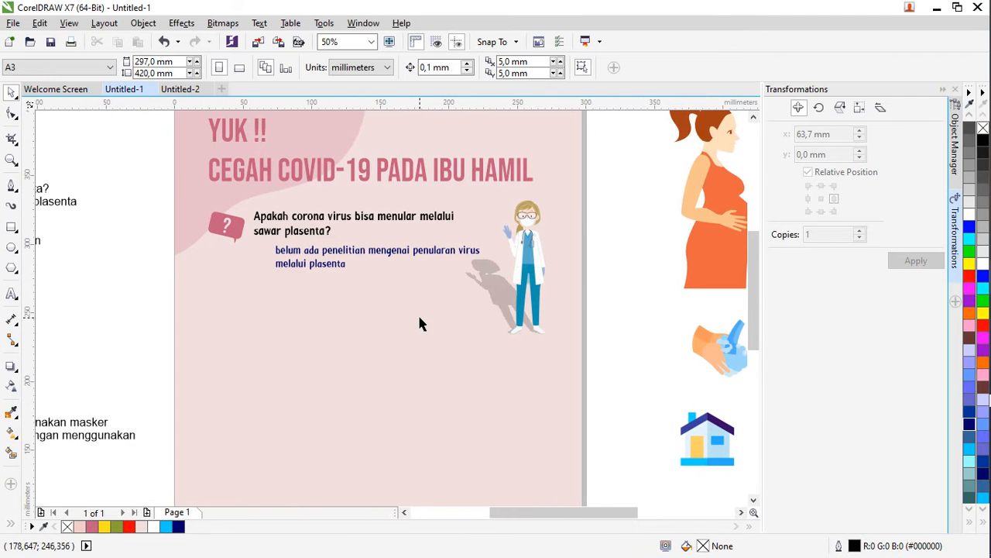
scroll(432, 306, down, 1)
scroll(434, 297, right, 3)
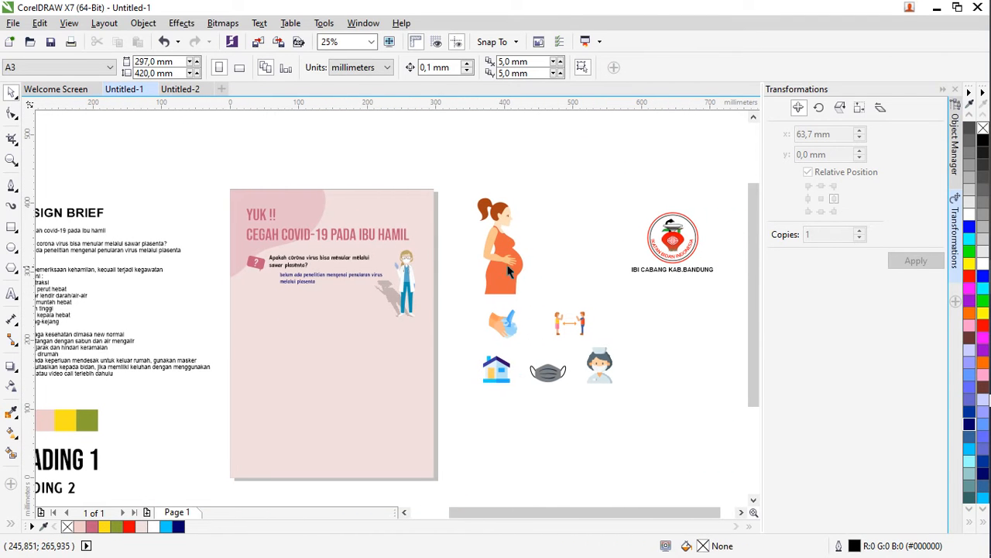
drag(509, 268, 277, 443)
drag(298, 375, 275, 388)
Align the pregnant woman with the poster's bottom edge and shrink her to about 88 by 187 mm.
shift+click(359, 378)
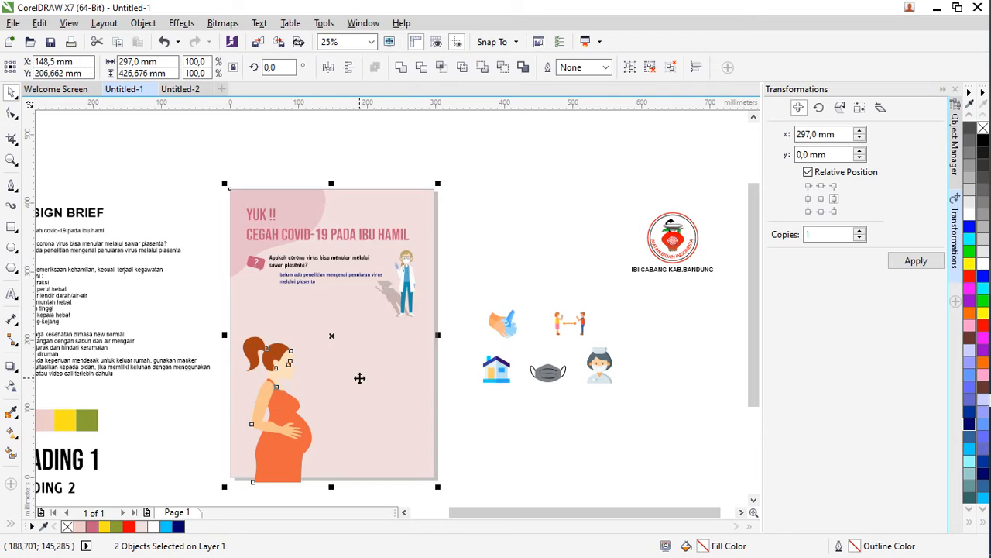
click(465, 400)
click(279, 431)
drag(316, 334, 307, 349)
click(506, 385)
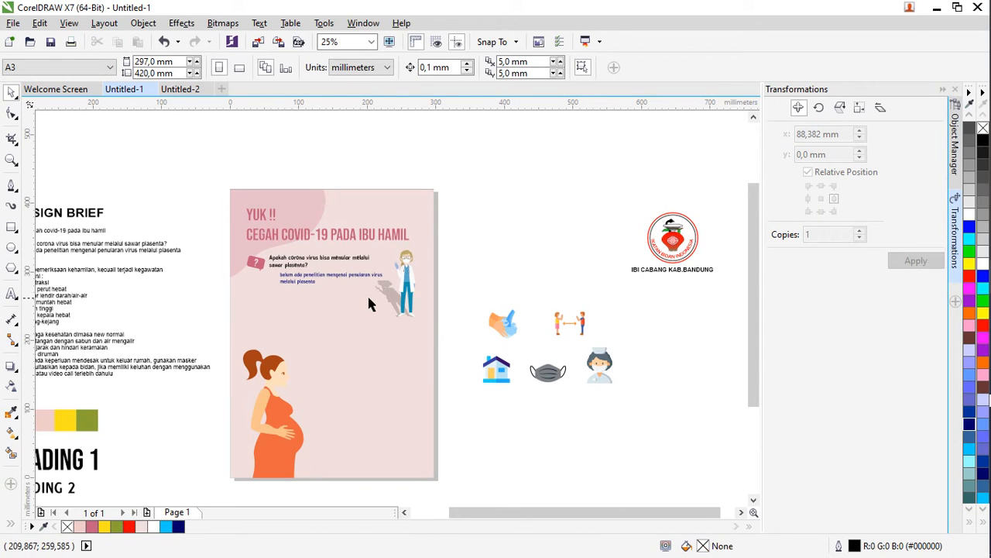
Duplicate the blue "belum ada penelitian mengenai penularan virus melalui plasenta" text into the empty area below it.
scroll(357, 291, up, 1)
scroll(368, 286, up, 1)
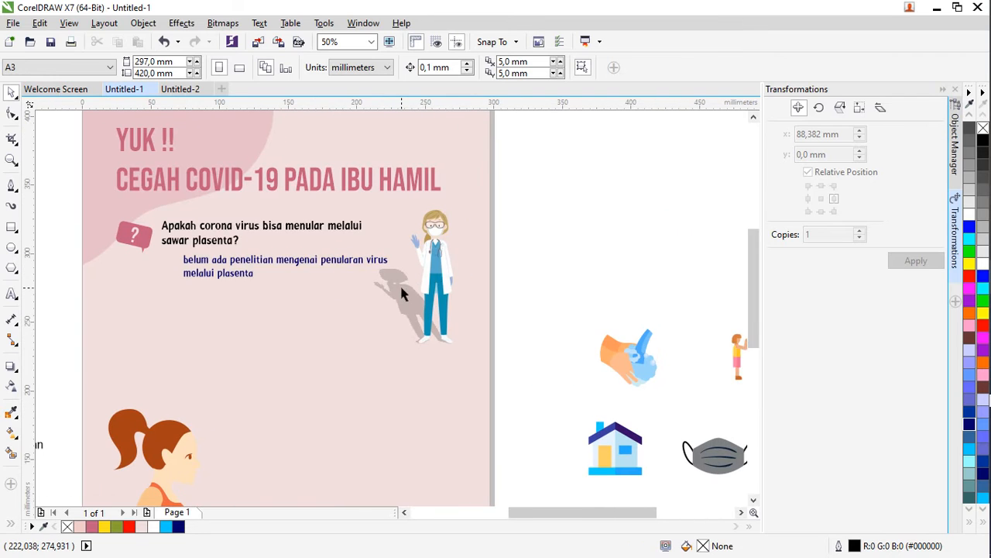
scroll(401, 288, right, 2)
scroll(399, 287, down, 1)
scroll(199, 299, left, 3)
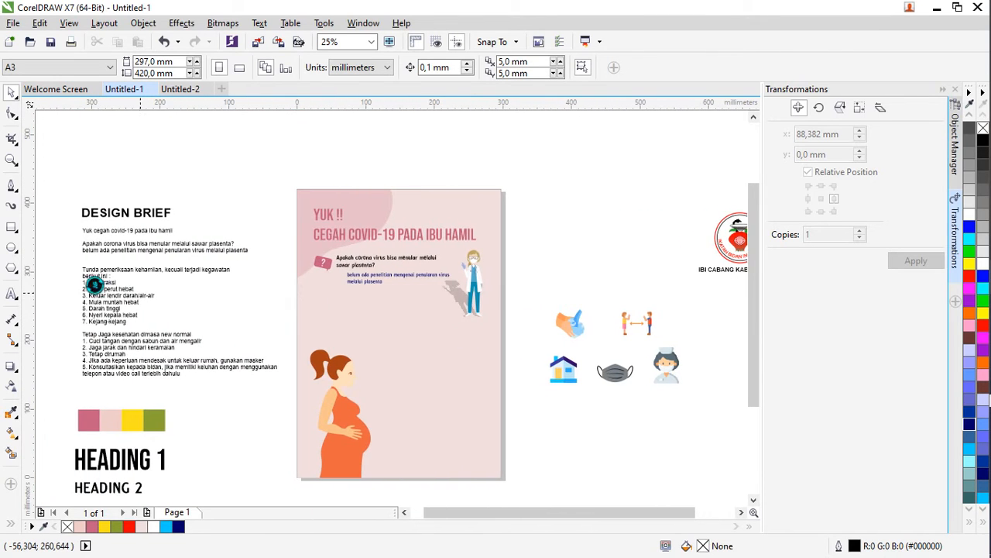
scroll(98, 269, up, 1)
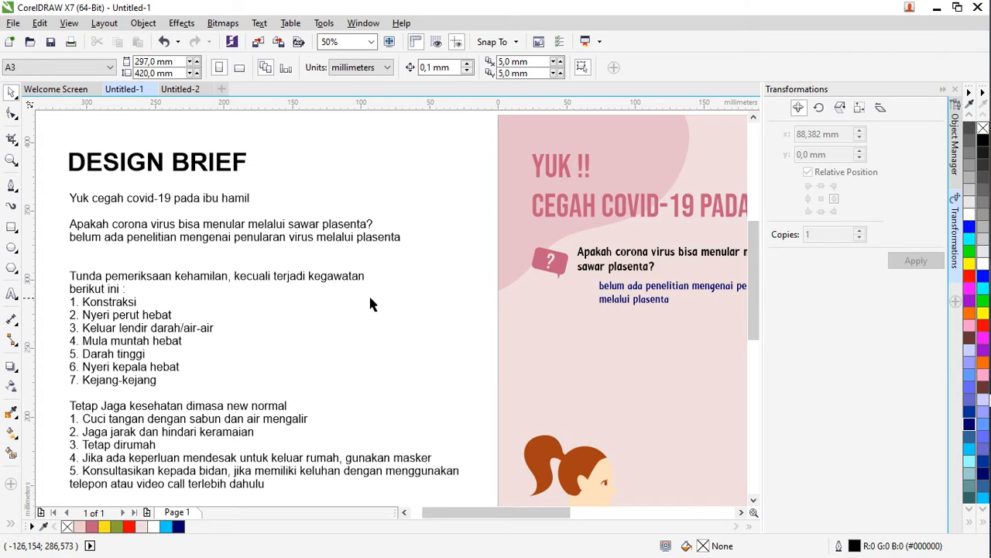
scroll(411, 303, right, 4)
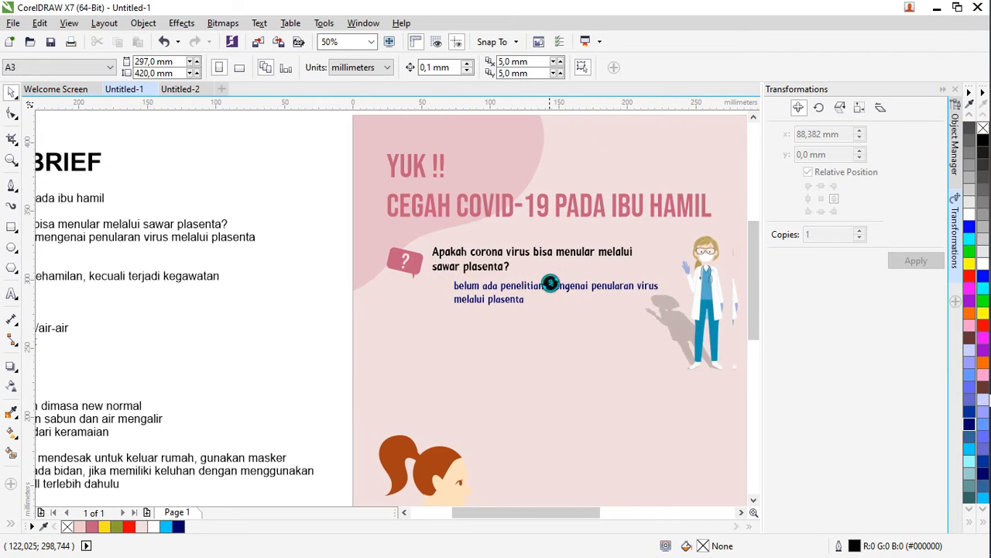
drag(500, 290, 457, 361)
Copy the sentence "Tunda pemeriksaan kehamilan, kecuali terjadi kegawatan berikut ini :" from the design brief.
scroll(441, 359, down, 2)
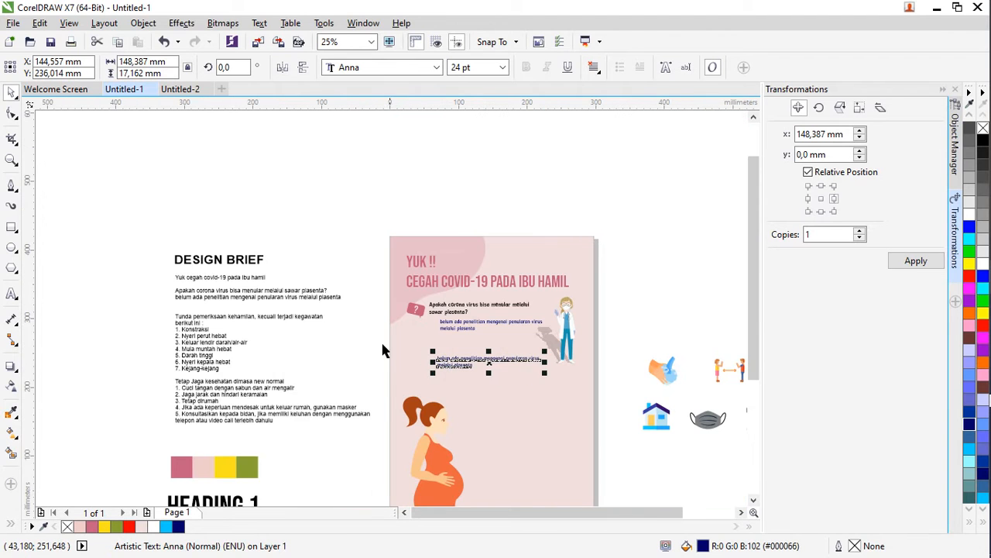
double_click(206, 314)
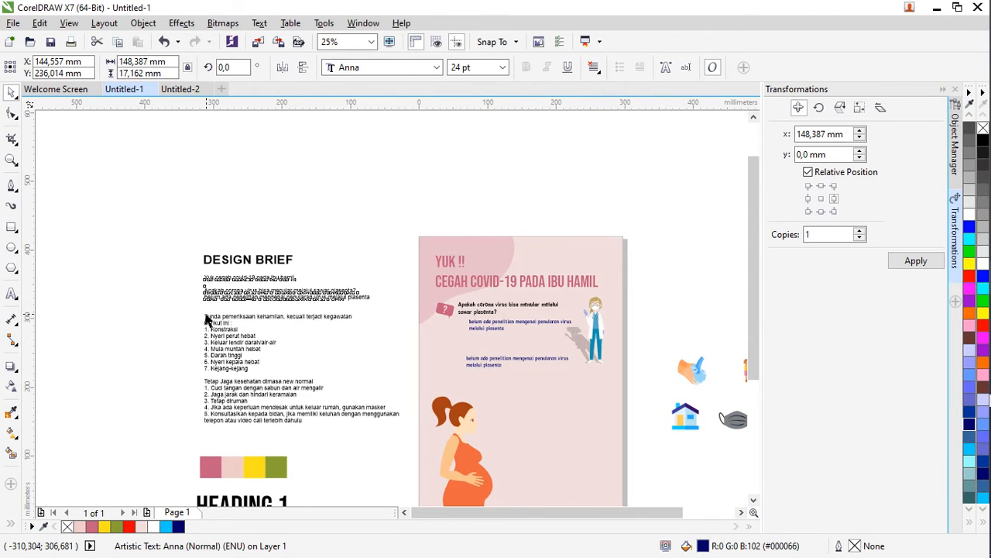
drag(204, 314, 241, 318)
key(ctrl+c)
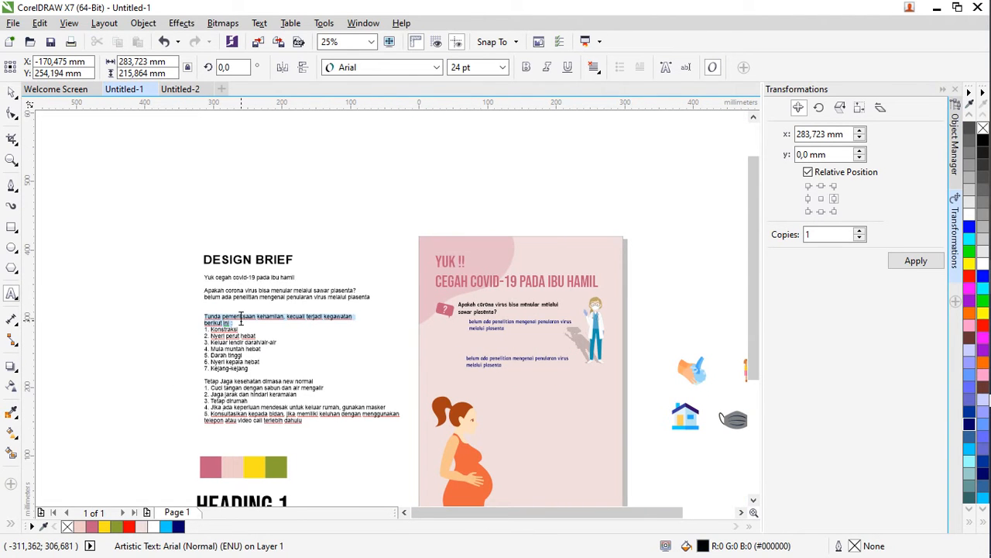
Replace the duplicated blue text's content with the copied sentence from the design brief.
click(512, 358)
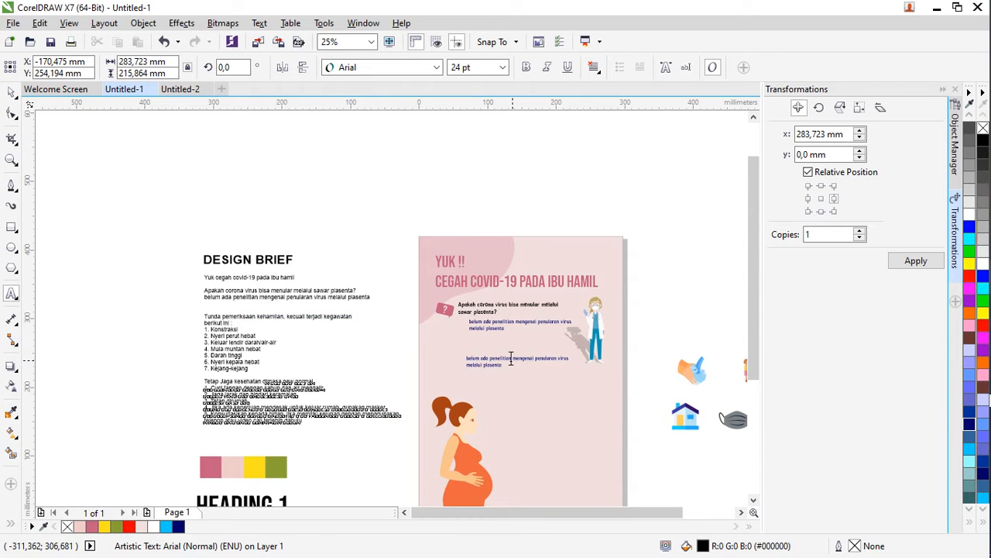
scroll(512, 358, up, 2)
key(ctrl+a)
key(ctrl+v)
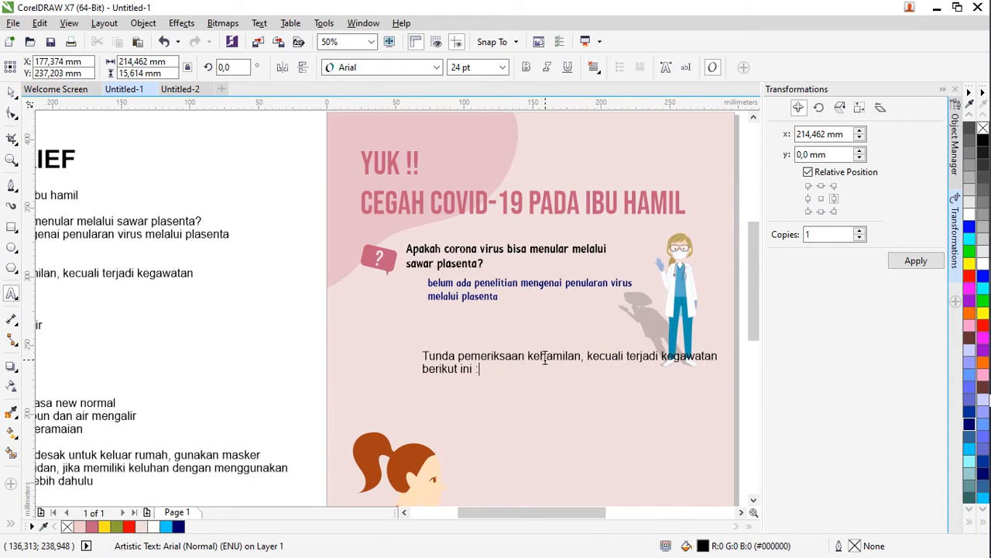
scroll(544, 355, right, 1)
scroll(543, 355, right, 2)
Set the pasted sentence's font to Anna and shift it slightly left, clear of the doctor.
click(11, 92)
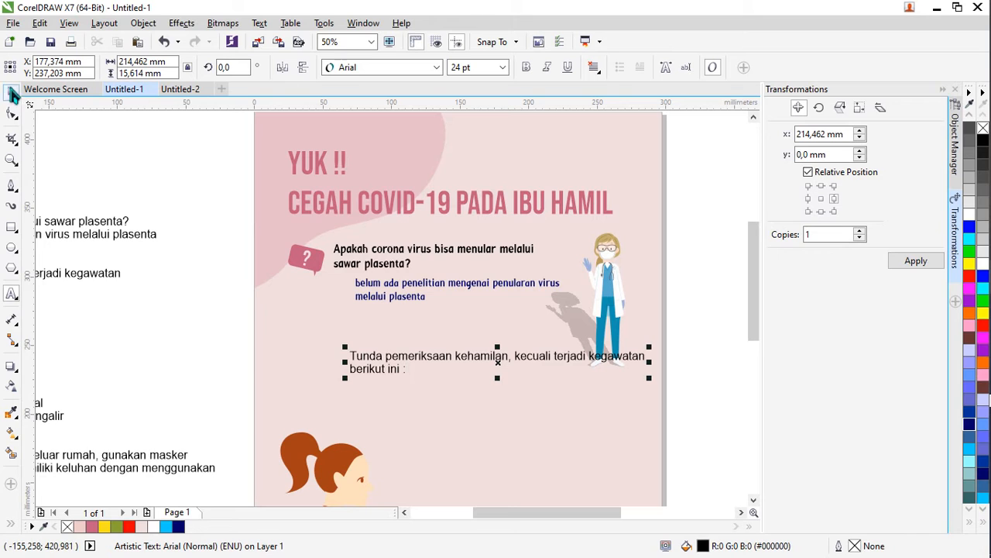
click(436, 67)
click(421, 109)
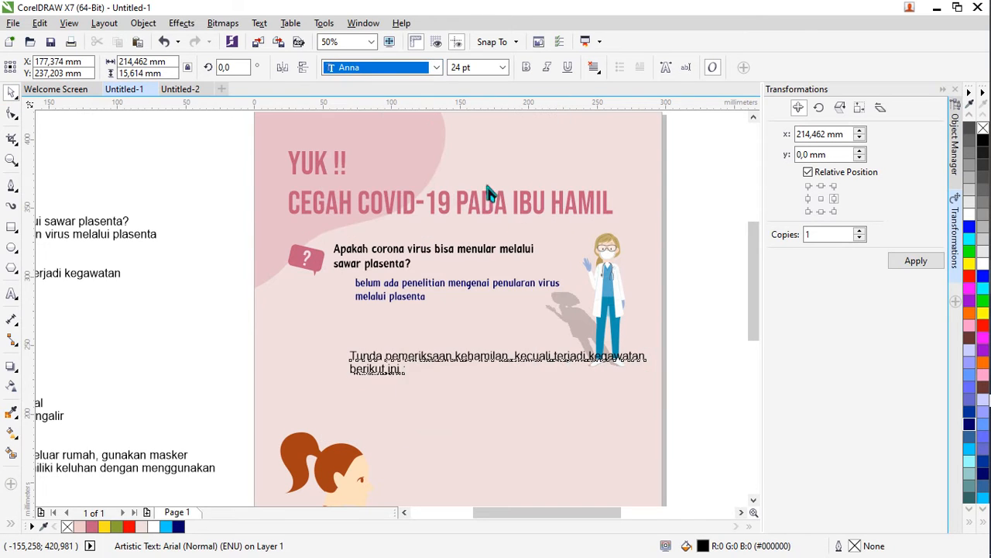
drag(532, 354, 521, 356)
Insert "TUNDA PEMERIKSAAN KEHAMILAN" in capitals at the start of the pasted sentence.
double_click(341, 358)
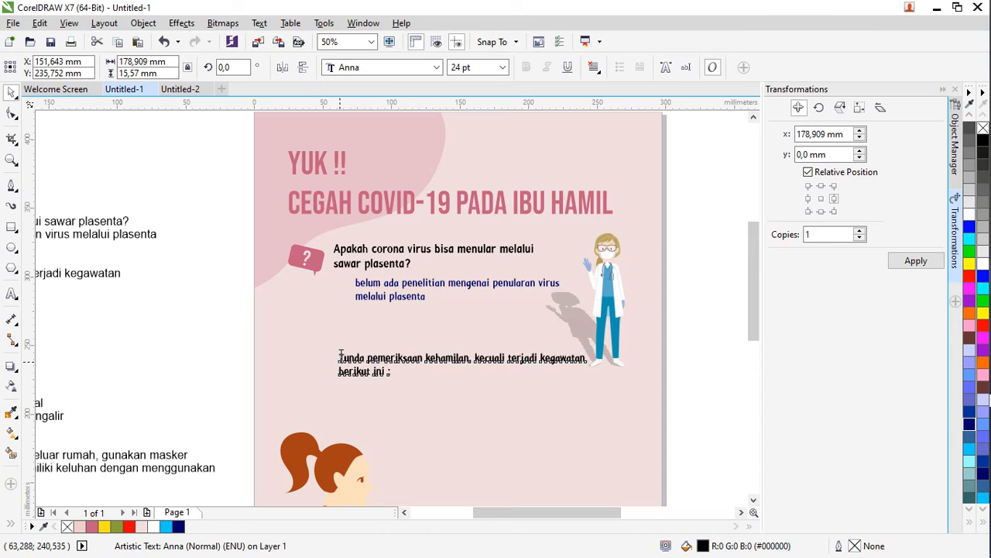
scroll(341, 358, up, 2)
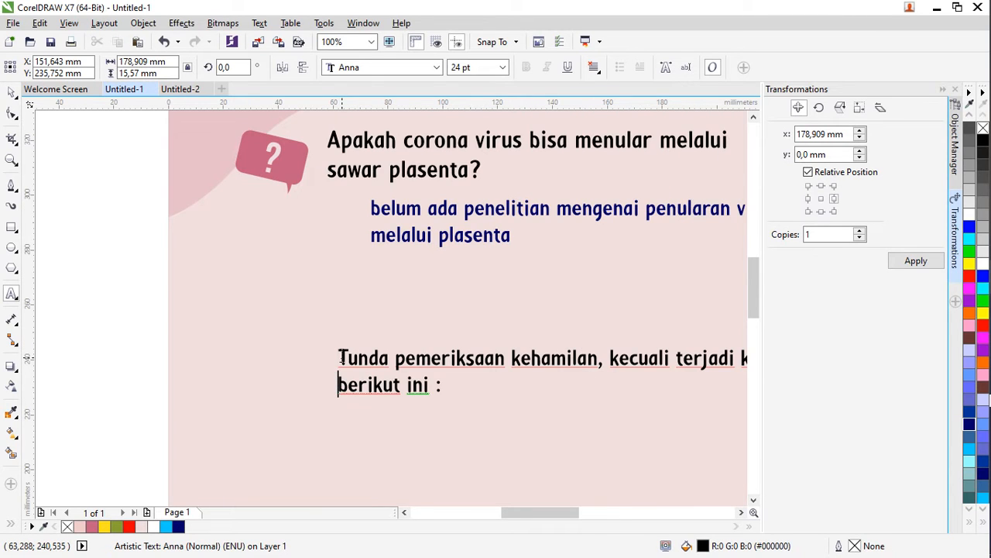
text(TUNDA E)
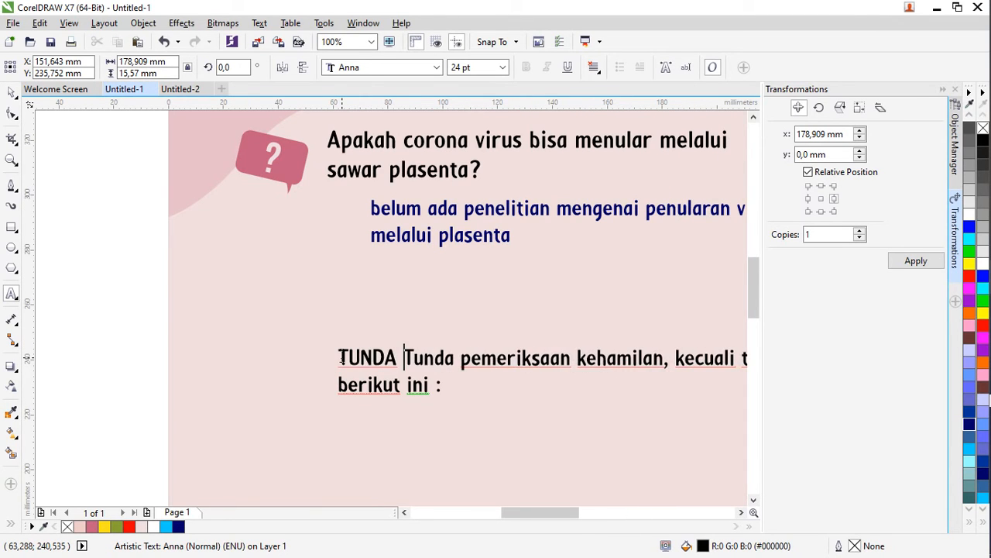
key(BackSpace)
text(PEMERIKSAAN )
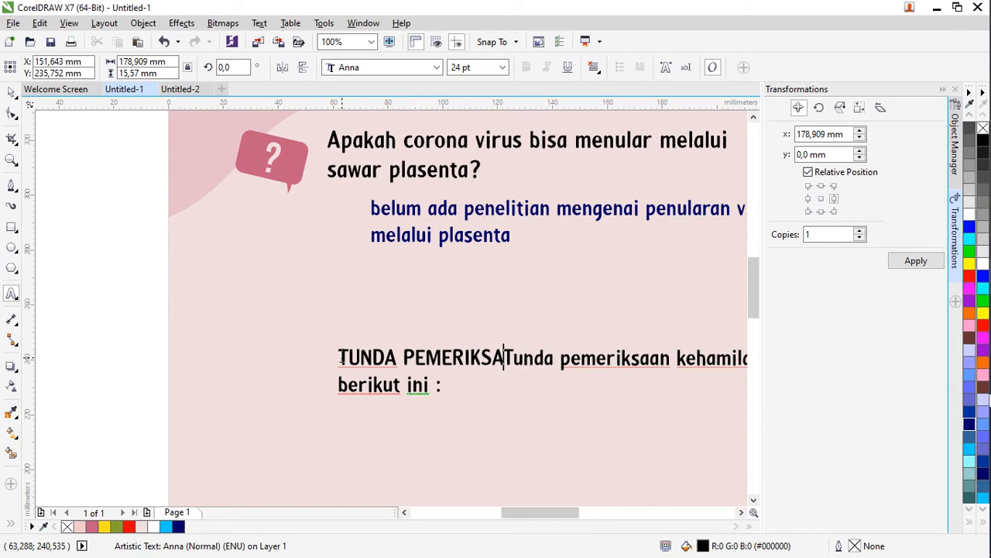
text(KEHAMILAN)
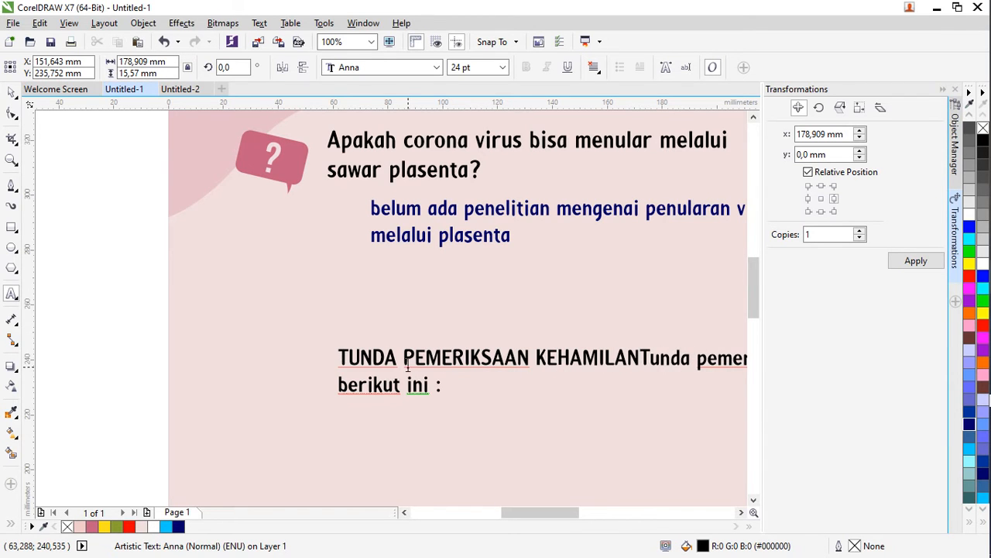
Complete the capitalised text as "TUNDA PEMERIKSAAN KEHAMILAN, KECUALI" and "TERJADI KEGAWATAN BERIKUT INI" on two lines, deleting the original mixed-case sentence.
scroll(487, 320, down, 1)
scroll(508, 314, right, 4)
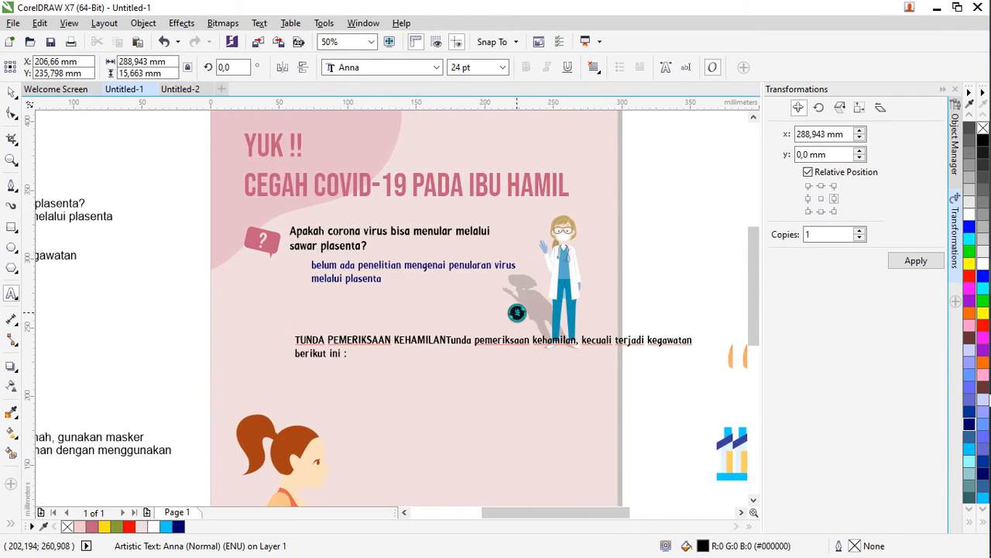
key(Return)
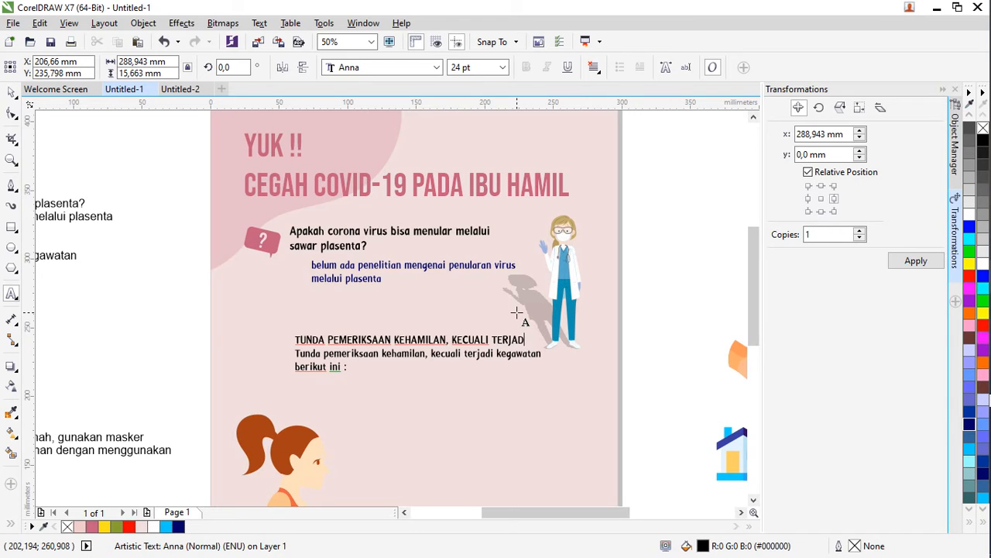
key(Return)
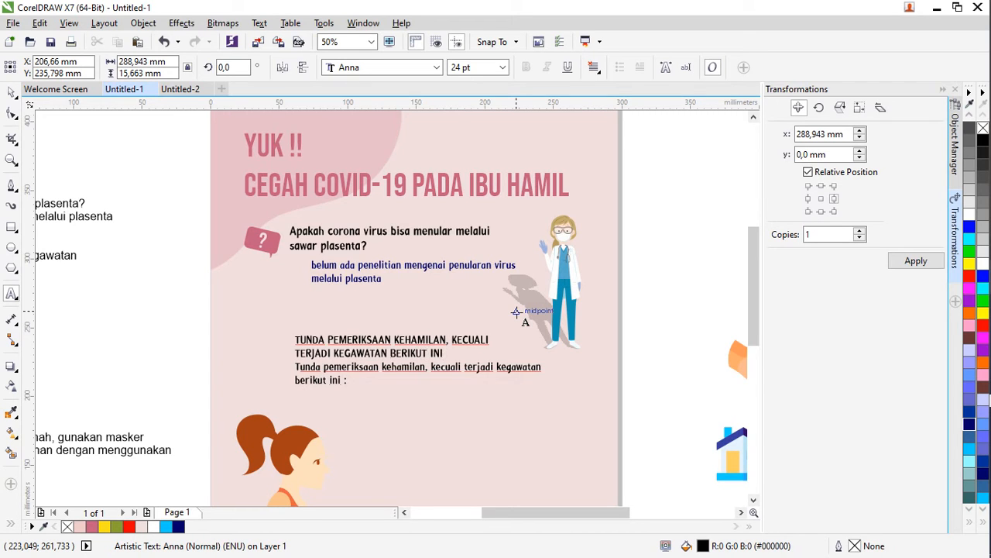
key(BackSpace)
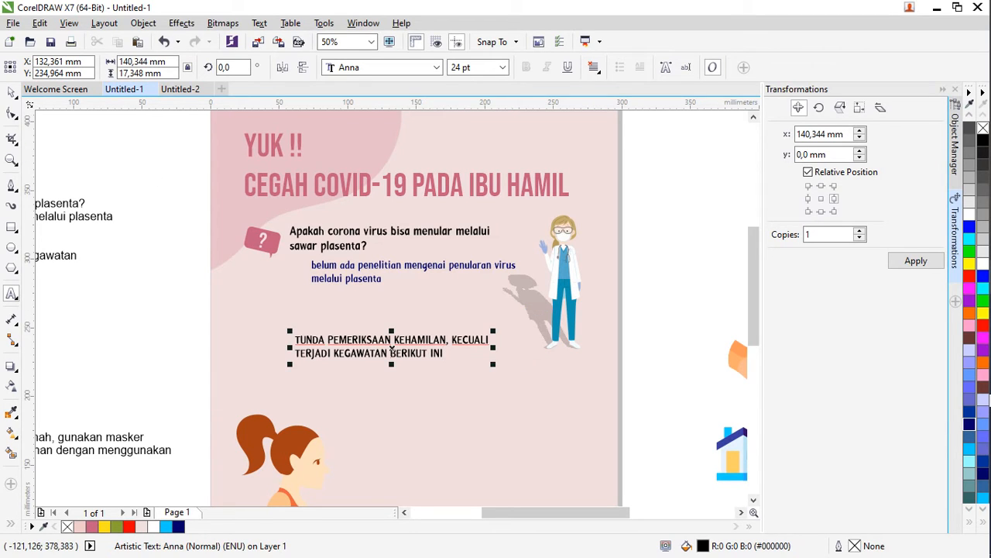
click(12, 96)
Enlarge the pregnant woman illustration and move the capitalised heading up and to the right.
click(302, 441)
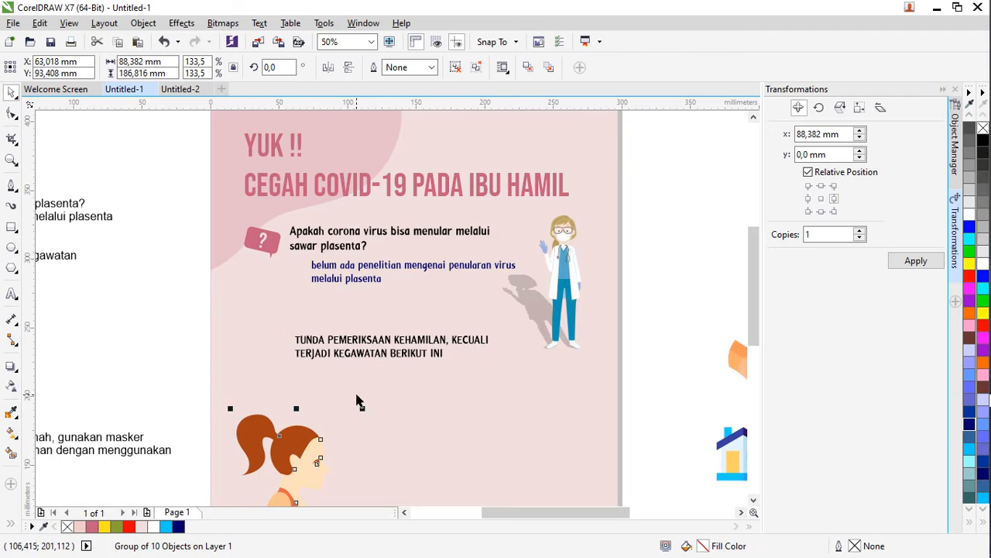
drag(361, 411, 408, 335)
click(632, 321)
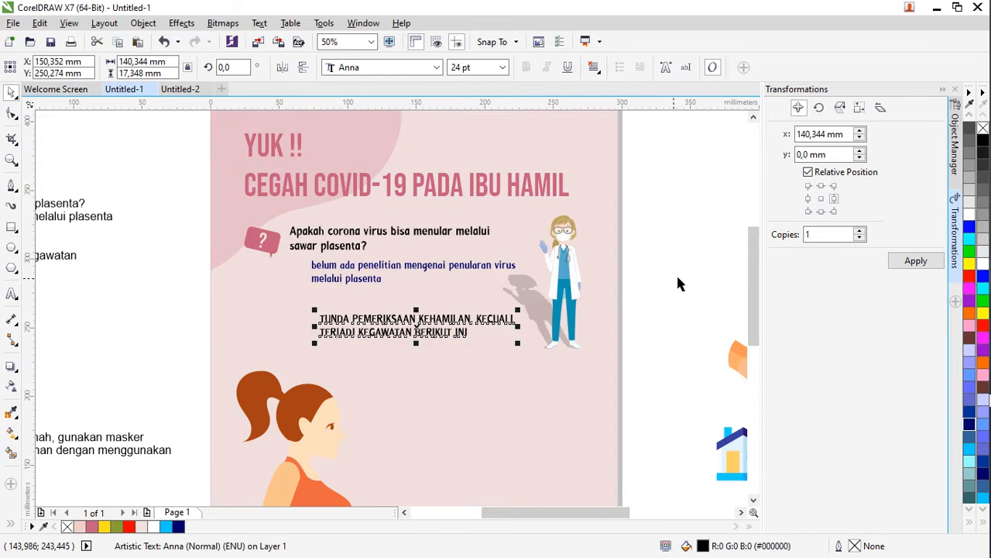
click(677, 283)
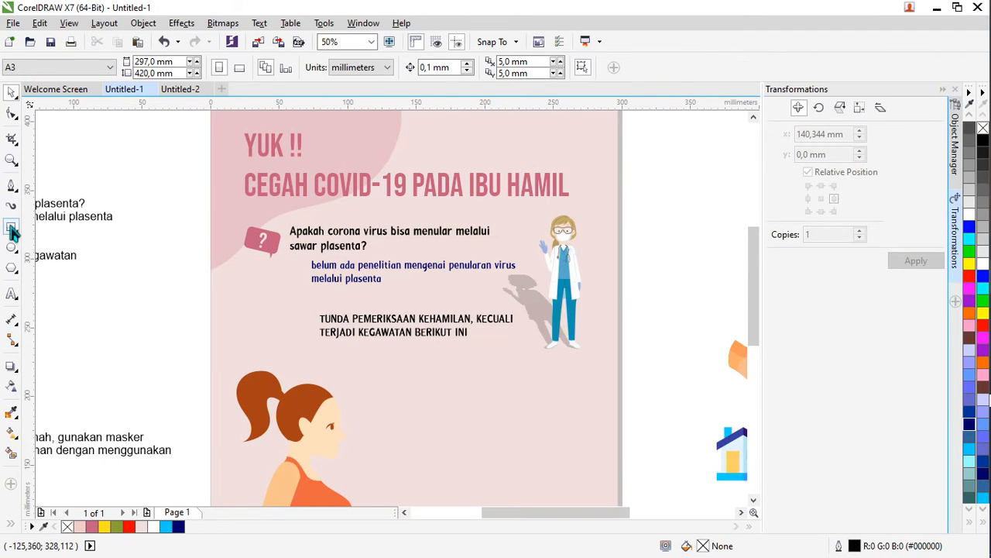
Draw a rectangle about 147 by 25 mm around the capitalised heading, filled yellow with no outline.
click(12, 228)
scroll(381, 349, up, 2)
drag(256, 271, 659, 338)
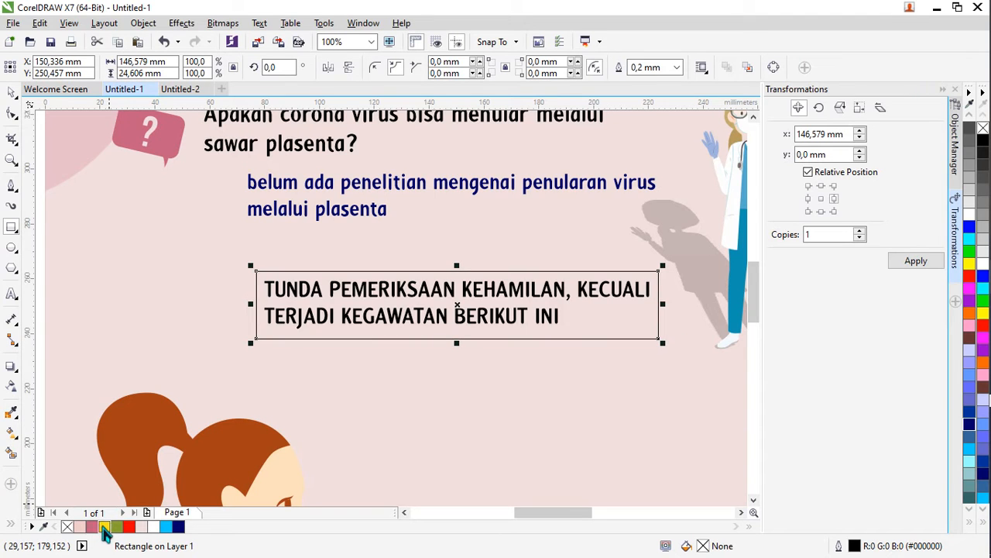
click(105, 526)
right_click(67, 526)
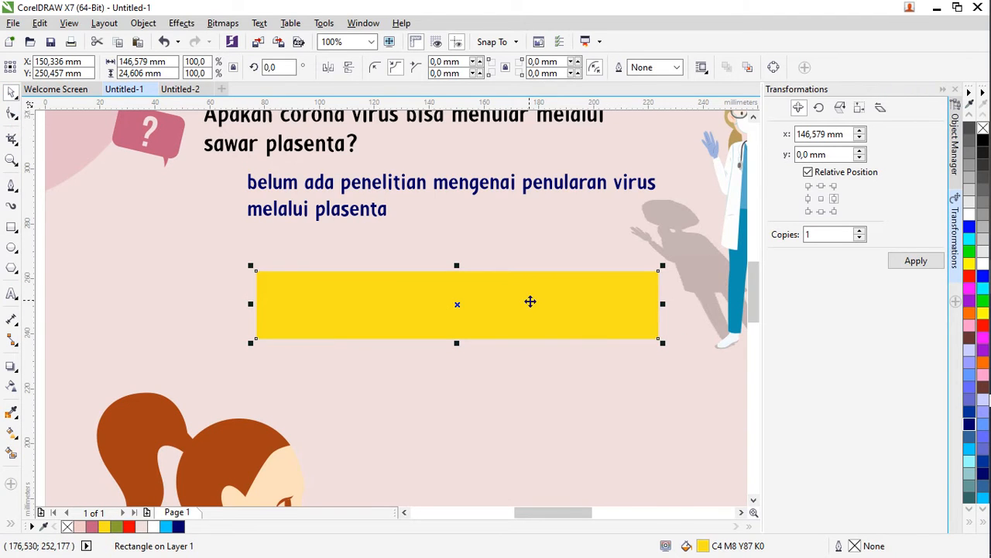
Reorder the yellow rectangle to sit directly in front of the poster background, behind the capitalised heading.
right_click(530, 301)
mouse_move(777, 403)
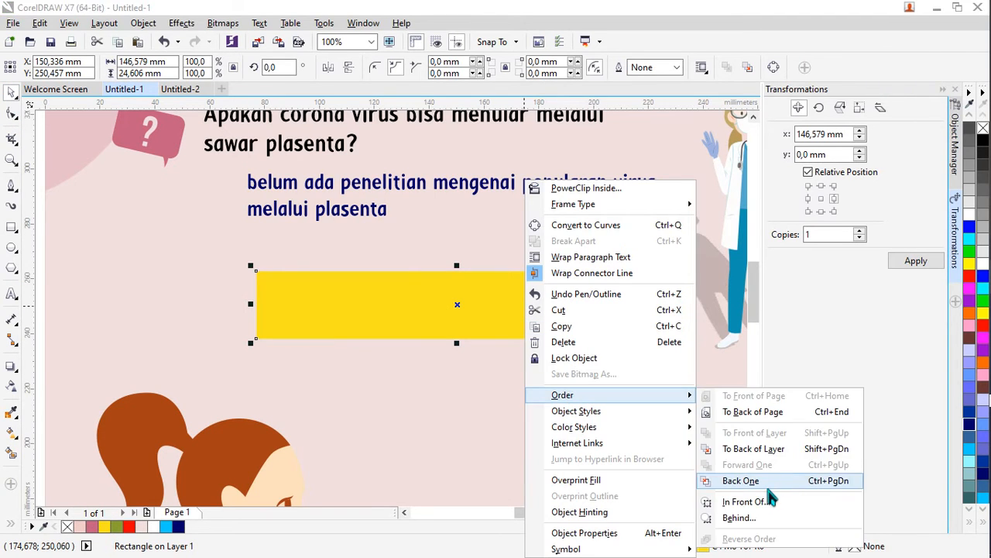
click(762, 502)
click(474, 379)
Align the capitalised heading vertically to the centre of the yellow rectangle.
scroll(515, 366, down, 1)
drag(592, 348, 534, 353)
click(677, 333)
scroll(445, 333, up, 1)
click(451, 353)
shift+click(574, 359)
key(t)
key(e)
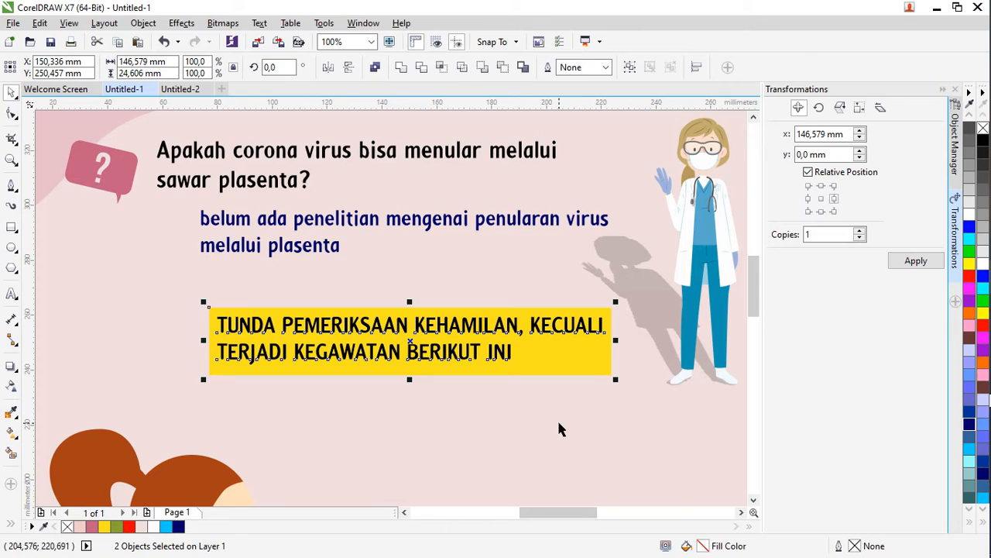
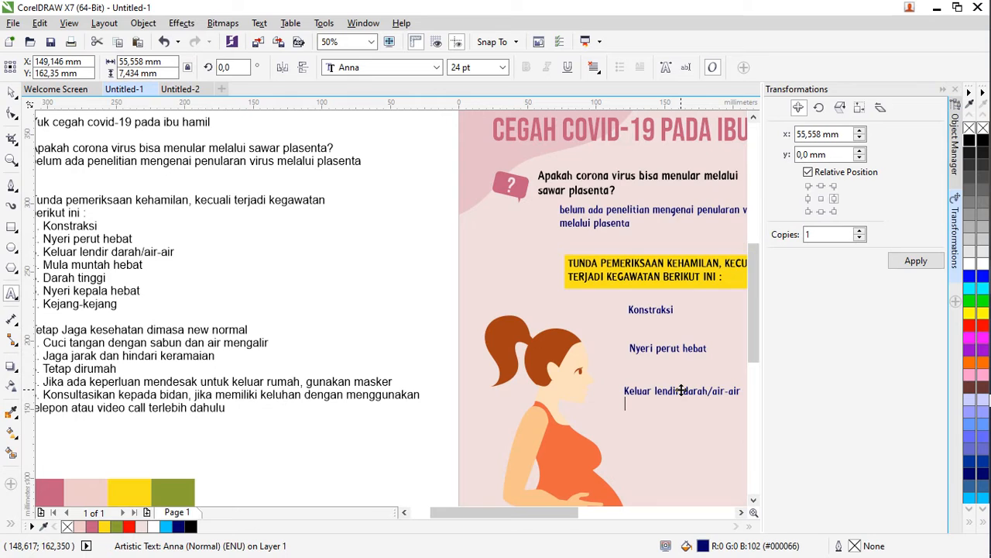
Place a copy of the "Keluar lendir darah/air-air" text below it and change the wording to "Mula muntah hebat".
click(11, 92)
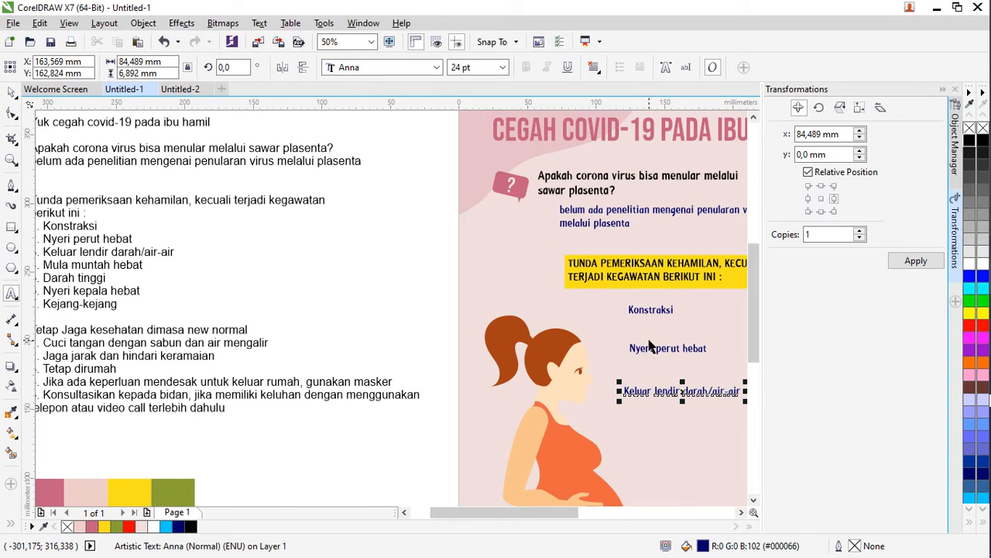
scroll(652, 347, down, 1)
drag(666, 367, 680, 390)
double_click(679, 389)
text(Mula munt)
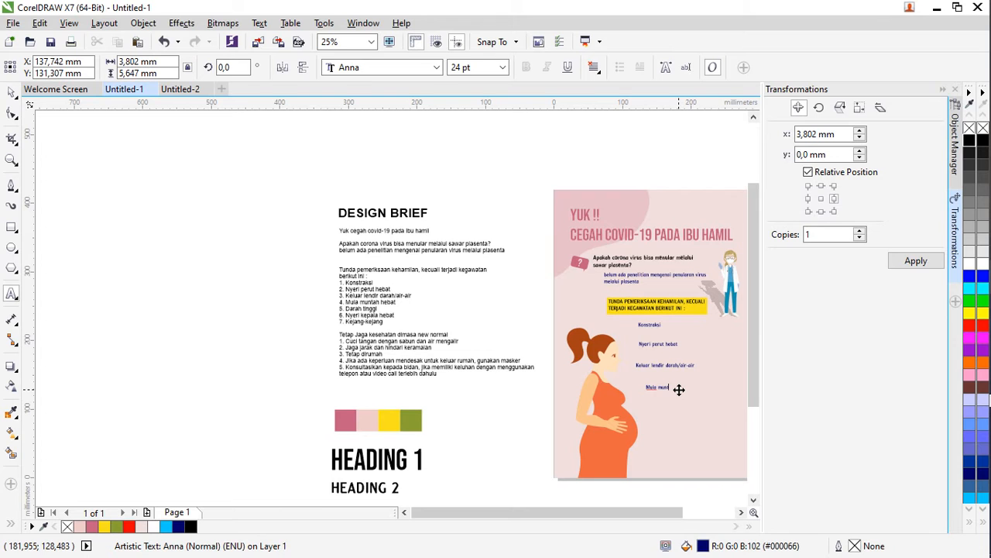
scroll(674, 374, up, 1)
scroll(676, 370, left, 4)
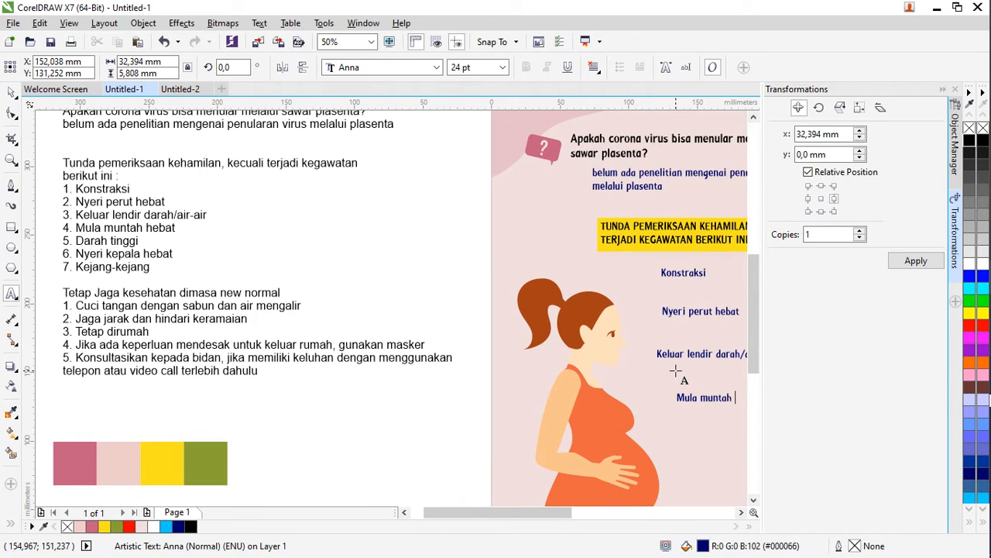
text(ebat)
key(Escape)
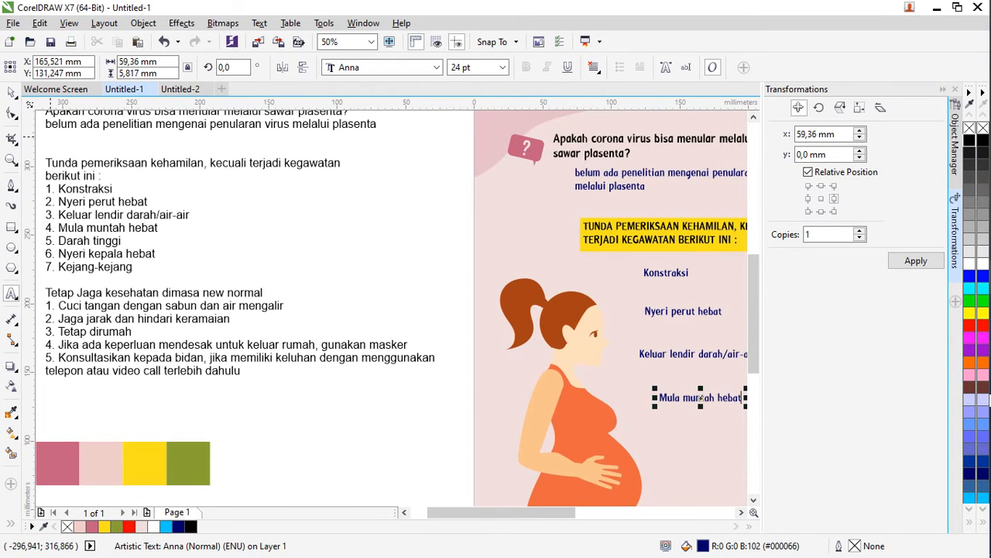
click(9, 94)
Add the text "Darah tinggi" below "Mula muntah hebat" in the same style.
key(ctrl+d)
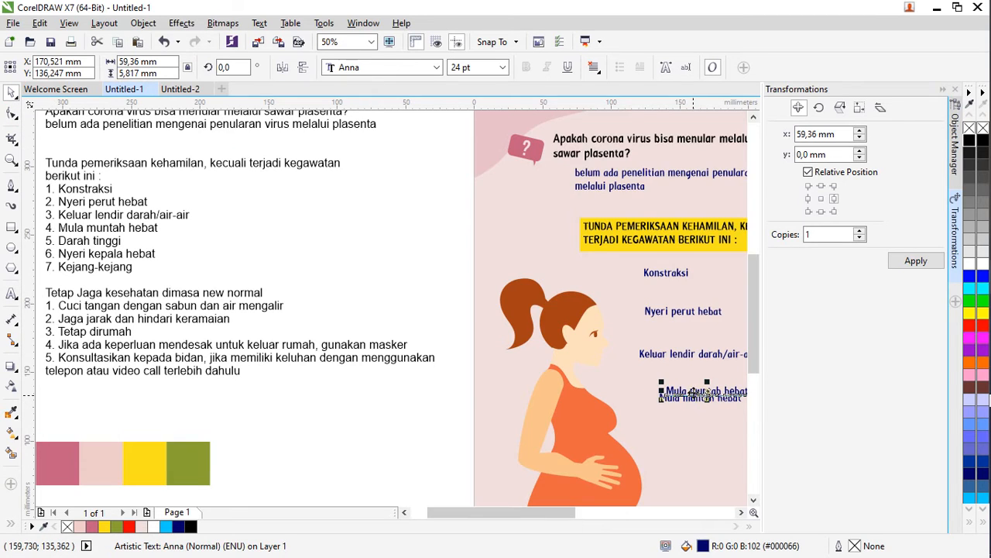
key(Delete)
key(F8)
click(643, 423)
text(Darah tinggi)
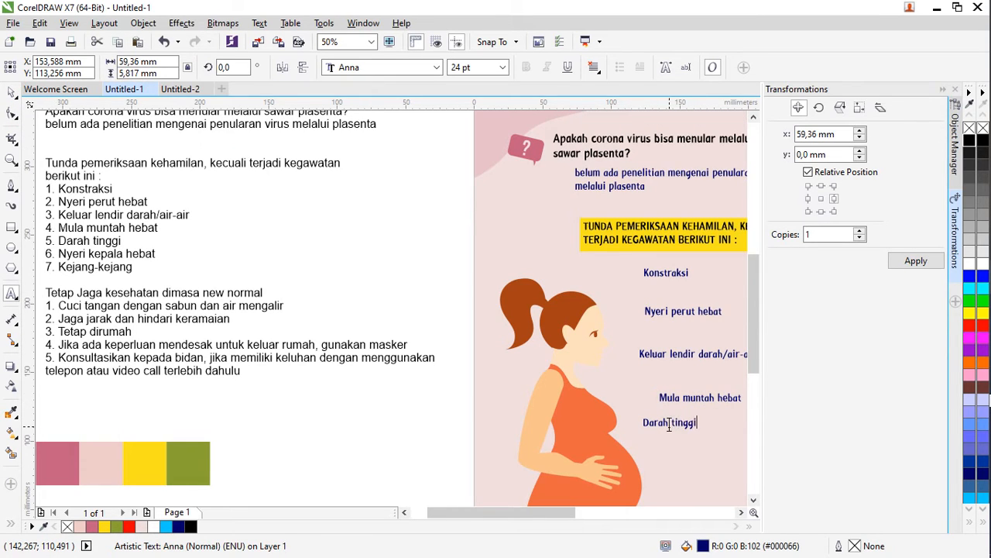
key(Escape)
click(8, 95)
Duplicate "Darah tinggi" just below itself and change the copy to "Nyeri kepala hebat".
key(ctrl+d)
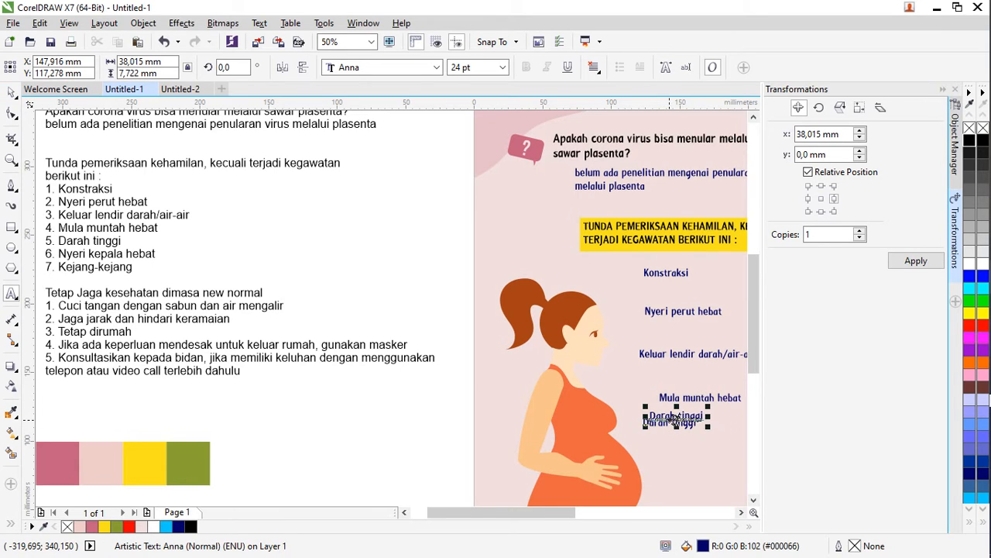
drag(676, 416, 680, 444)
double_click(680, 445)
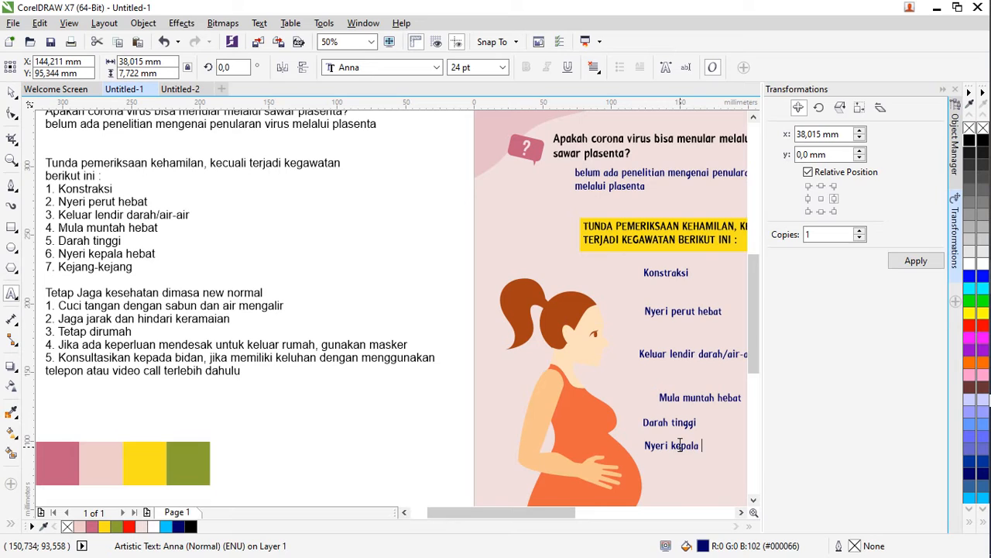
click(11, 93)
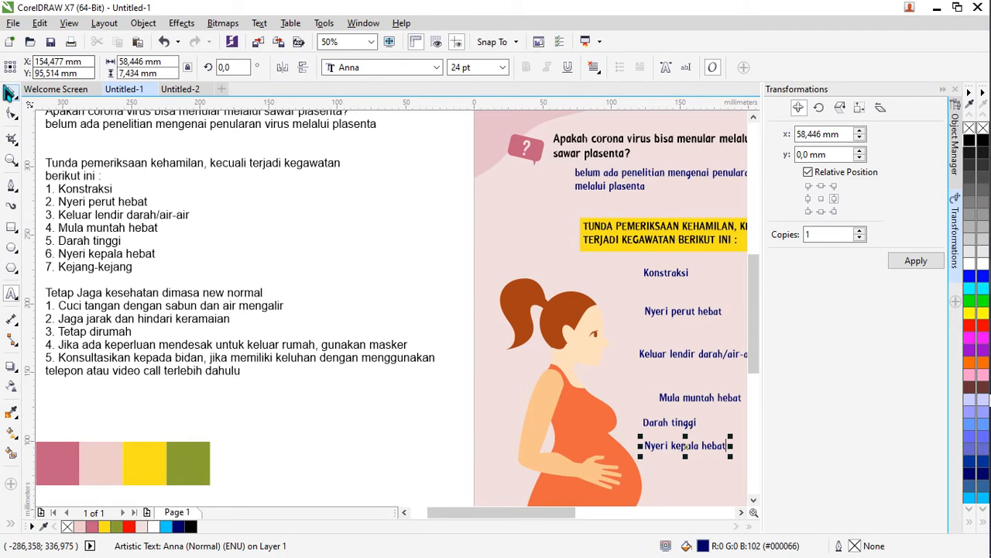
Duplicate "Nyeri kepala hebat" just below itself and change the copy to "Kejang kejang".
key(ctrl+d)
drag(681, 445, 683, 470)
double_click(684, 470)
text(Keja)
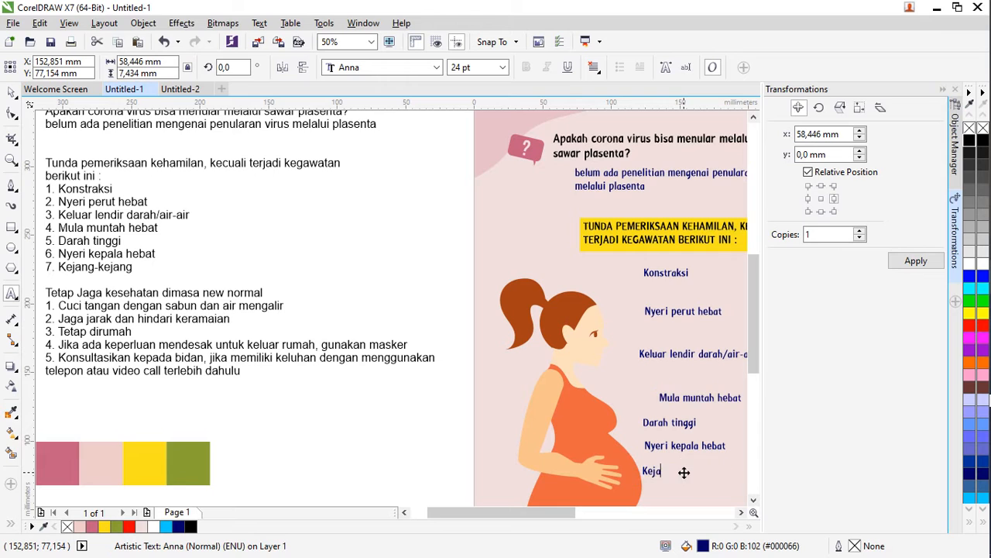
text(ng-kejang)
scroll(683, 470, right, 3)
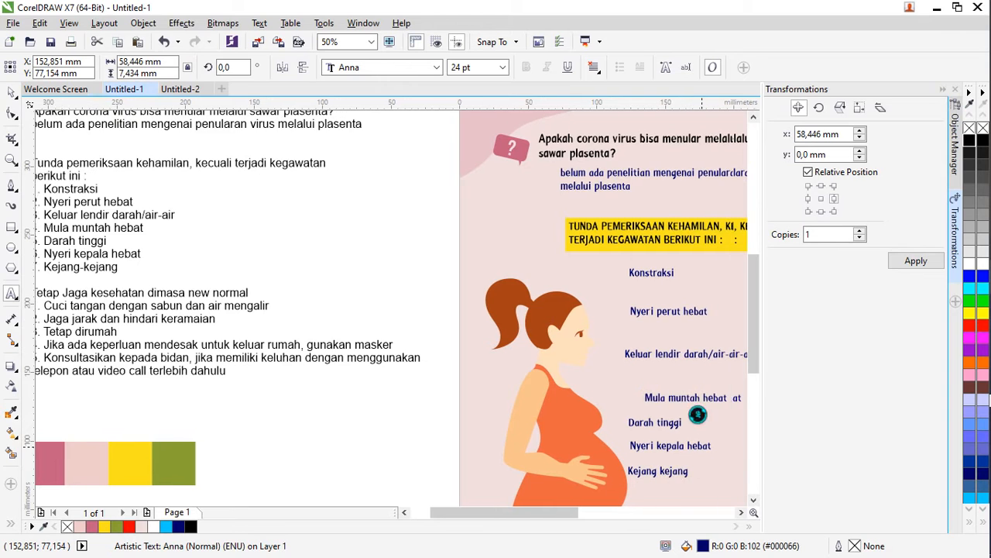
click(12, 93)
Fill all seven symptom texts with the palette's dark pink (#C45E81).
scroll(627, 290, down, 1)
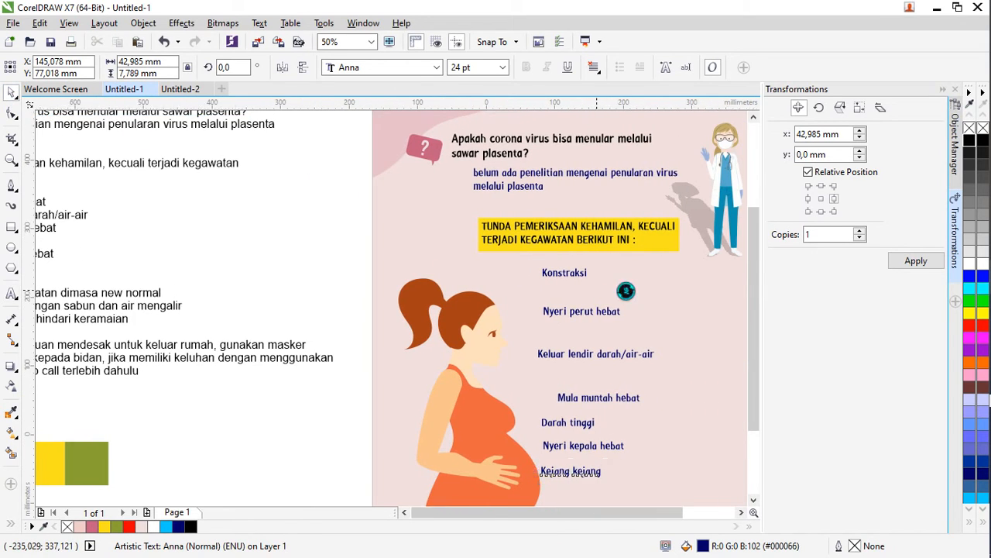
scroll(635, 289, right, 3)
drag(670, 273, 513, 402)
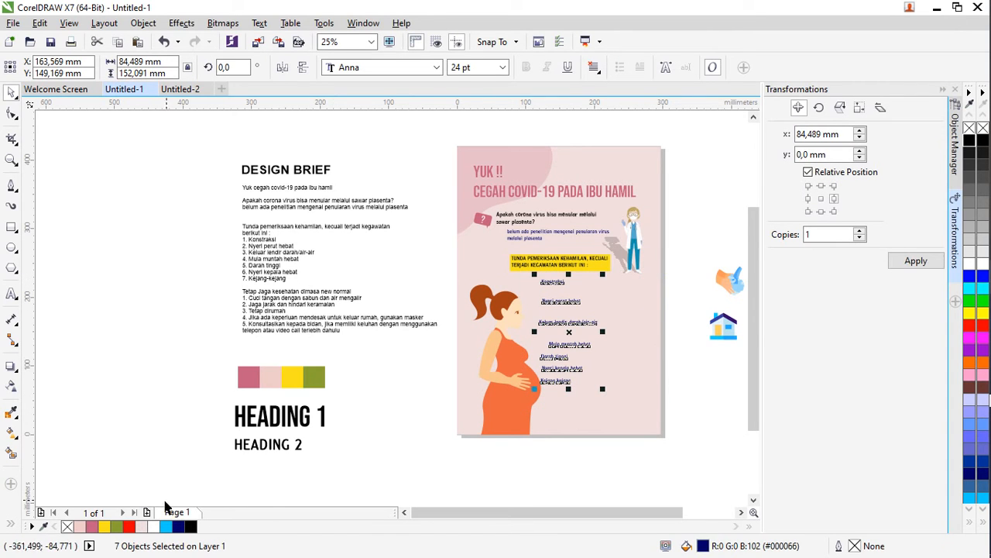
click(92, 527)
scroll(577, 331, up, 1)
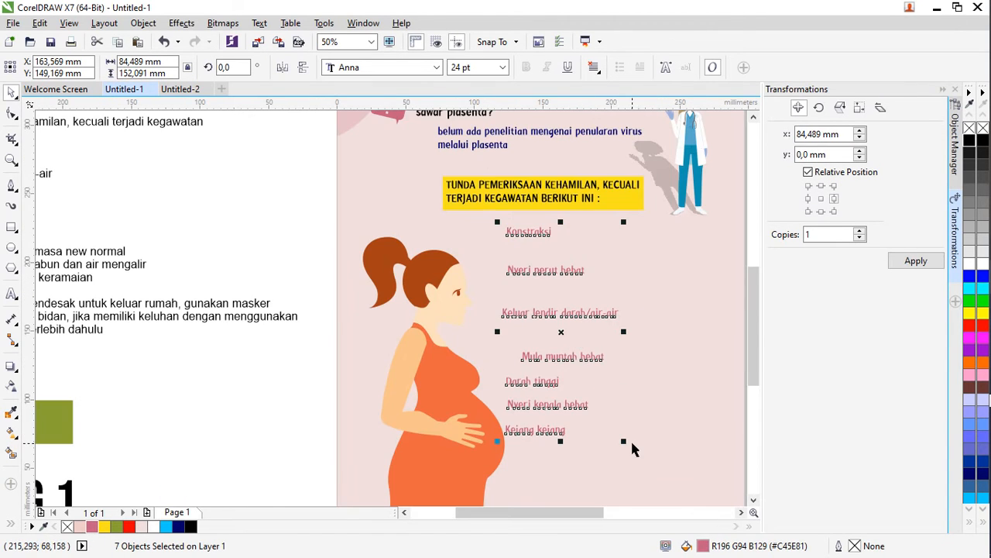
drag(623, 445, 562, 359)
key(Escape)
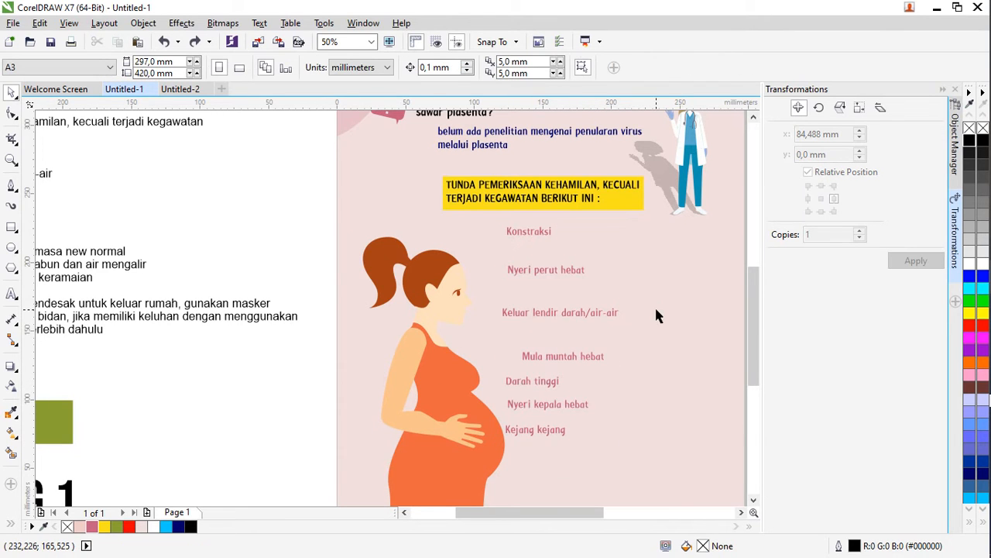
scroll(656, 305, down, 1)
click(657, 336)
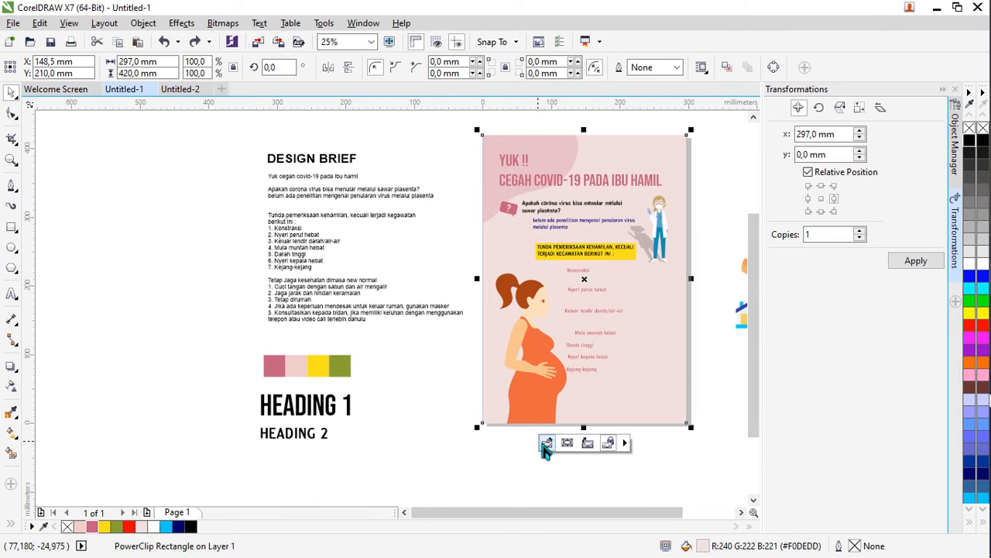
click(545, 443)
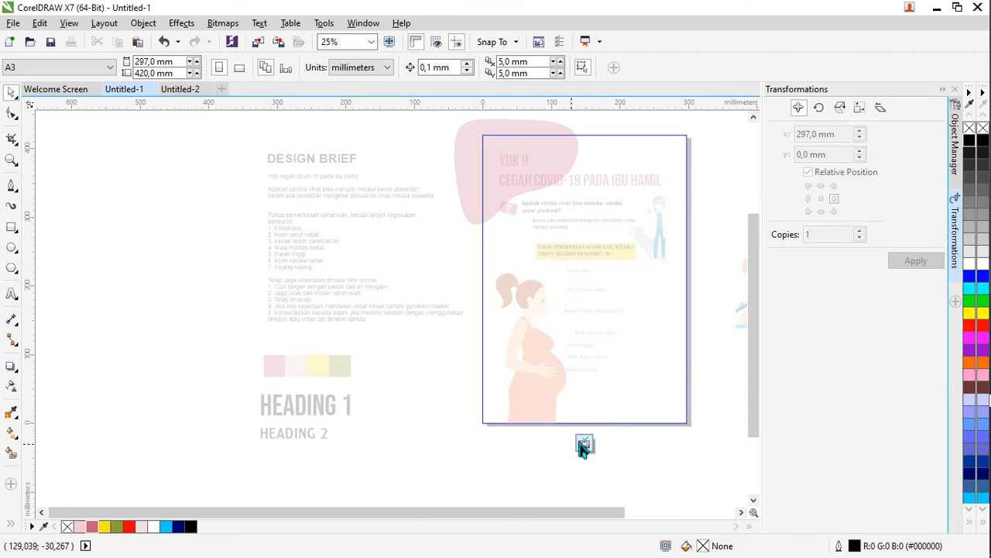
click(584, 443)
Change the poster background's fill to a paler pinkish grey, #F0E9E8.
click(659, 396)
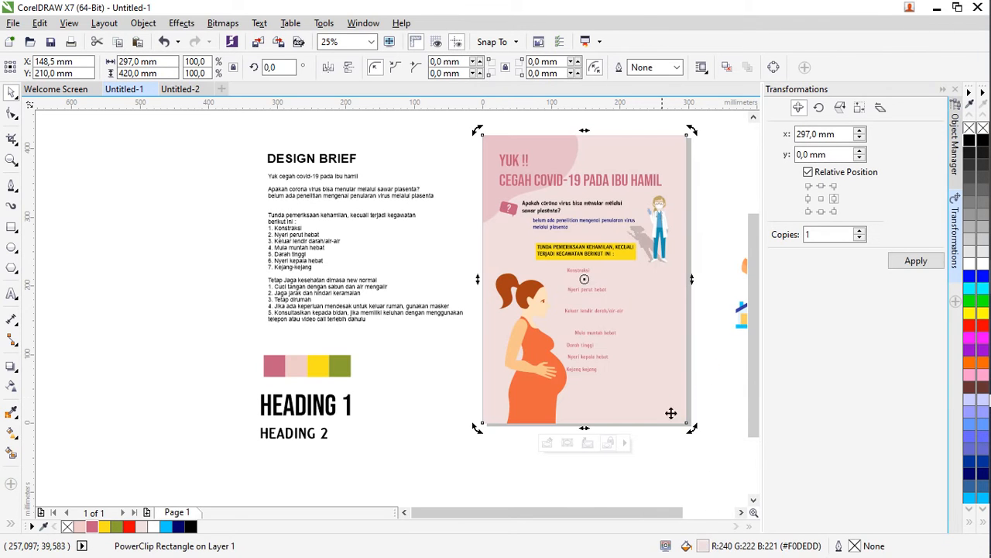
double_click(701, 546)
drag(361, 252, 355, 248)
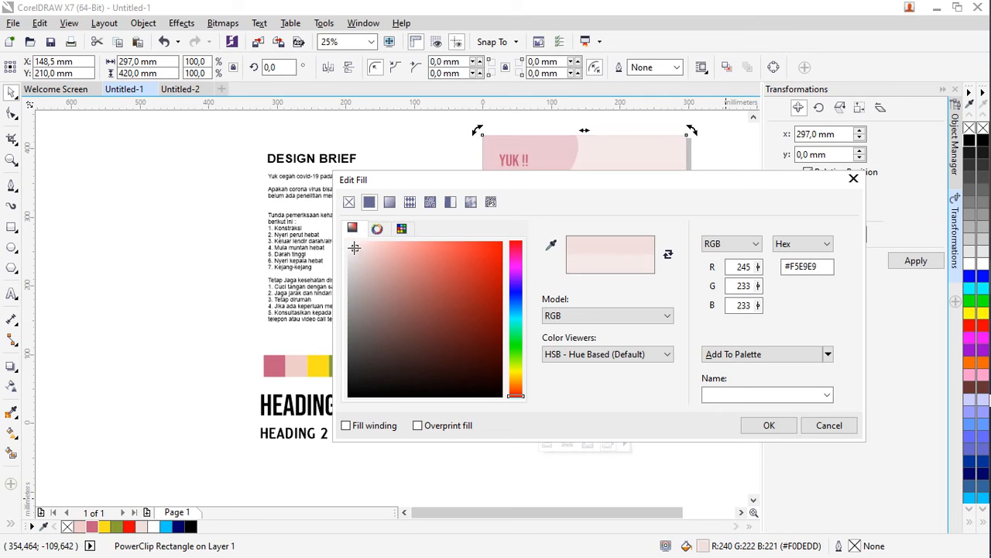
click(771, 428)
click(719, 421)
Draw a square about 8.2 mm wide beside "Konstraksi", filled with the palette's olive green and without an outline.
scroll(633, 289, up, 2)
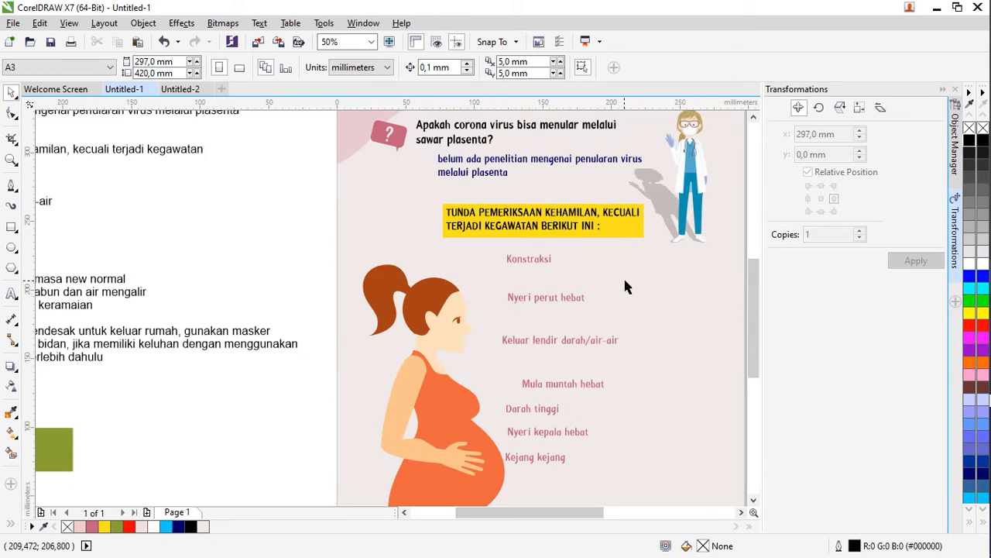
drag(729, 233, 737, 302)
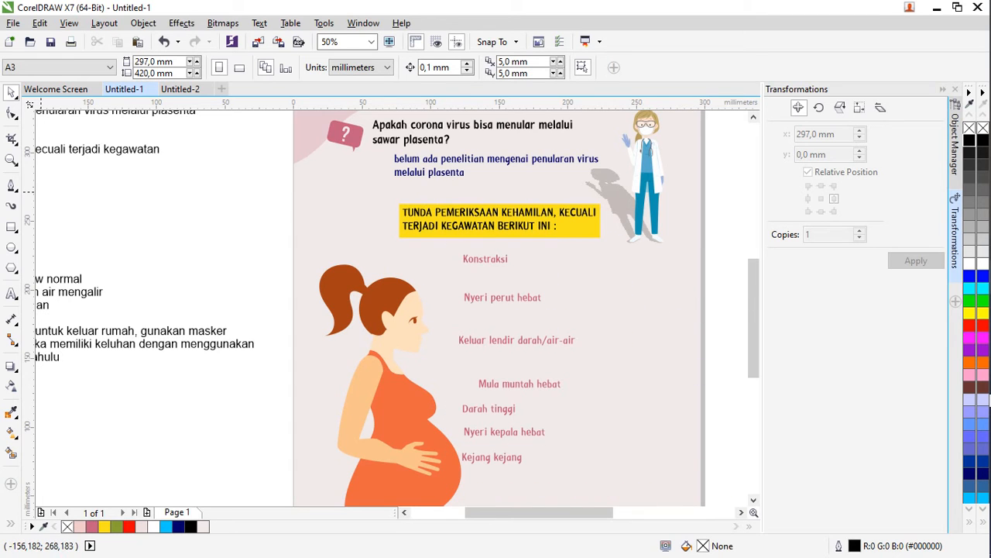
click(12, 228)
scroll(519, 261, up, 2)
drag(587, 255, 608, 277)
click(117, 526)
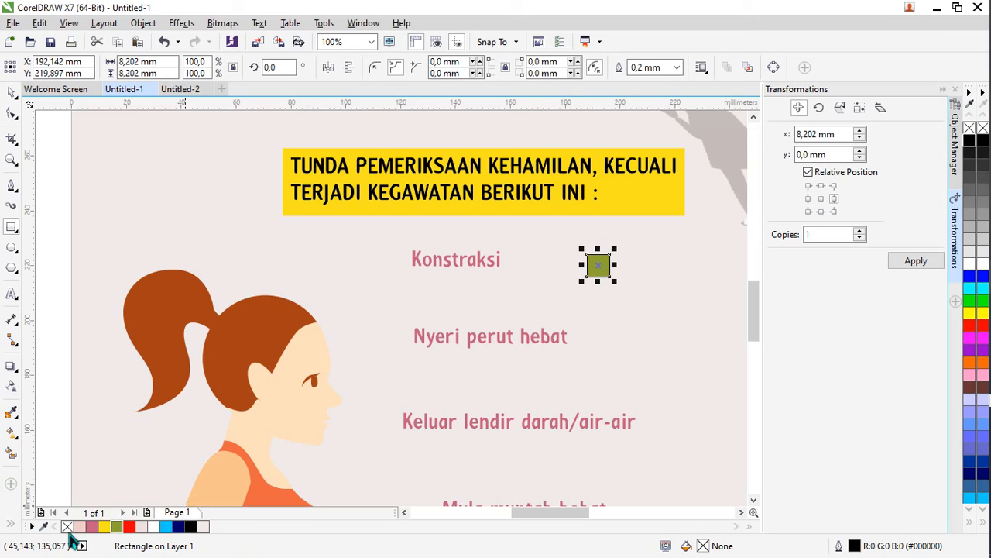
right_click(67, 526)
click(12, 91)
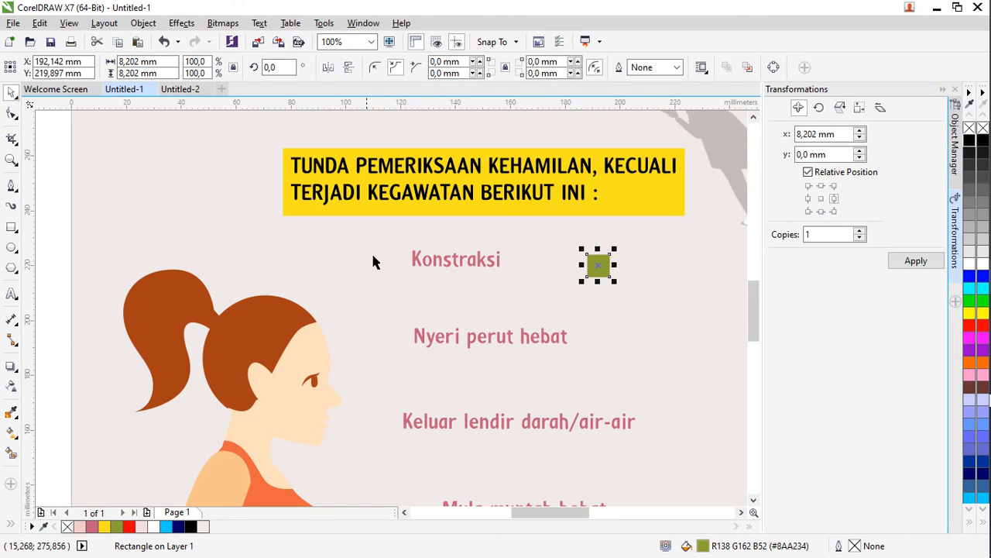
Duplicate the "Konstraksi" text and change the copy to the list number "1.".
click(424, 267)
key(ctrl+d)
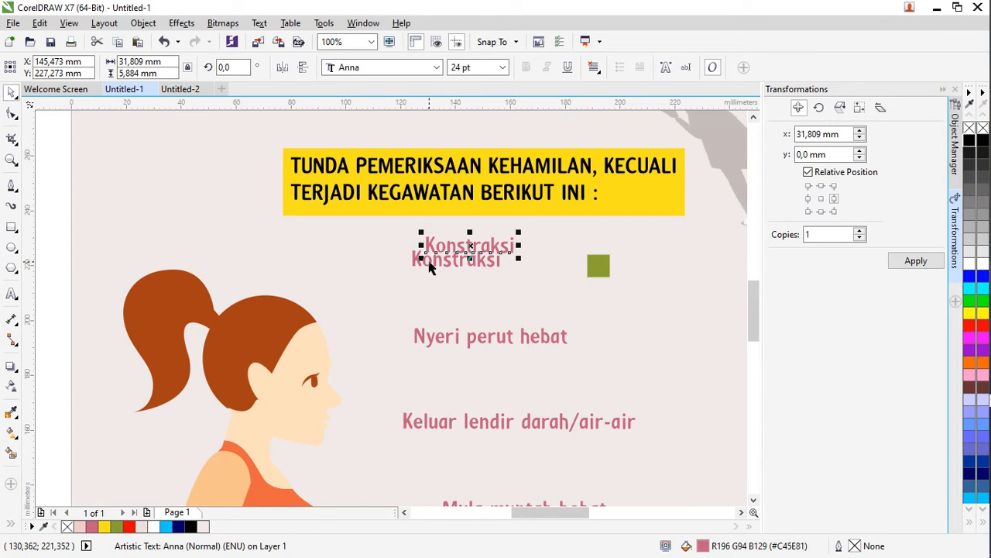
click(450, 242)
double_click(450, 244)
text(1.)
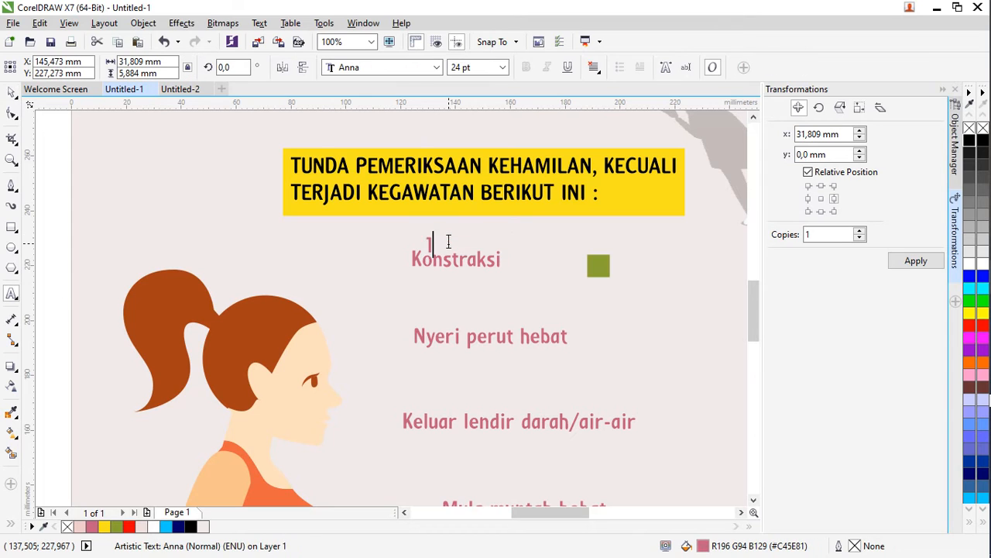
click(11, 93)
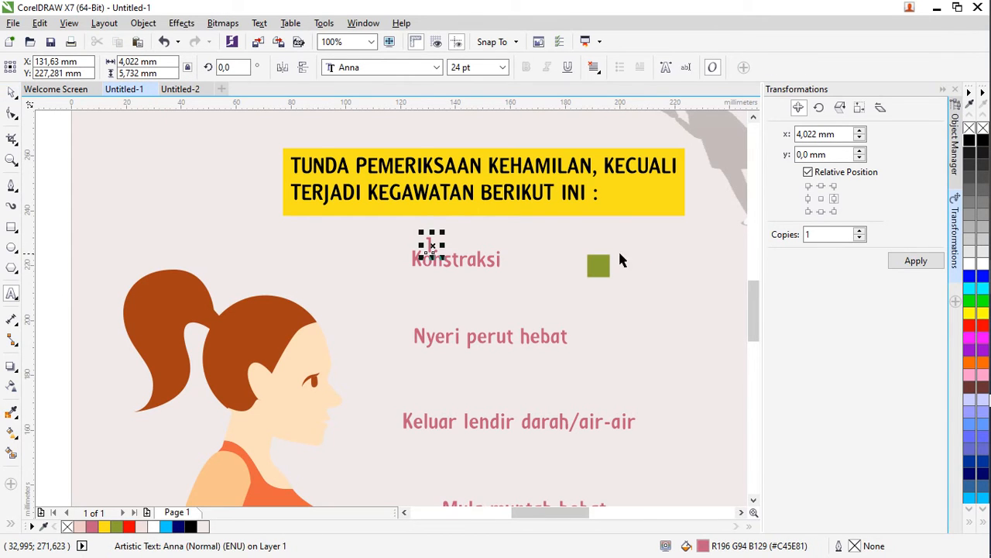
Centre the "1." horizontally and vertically on the green square and colour it white.
shift+click(605, 260)
key(r)
click(630, 305)
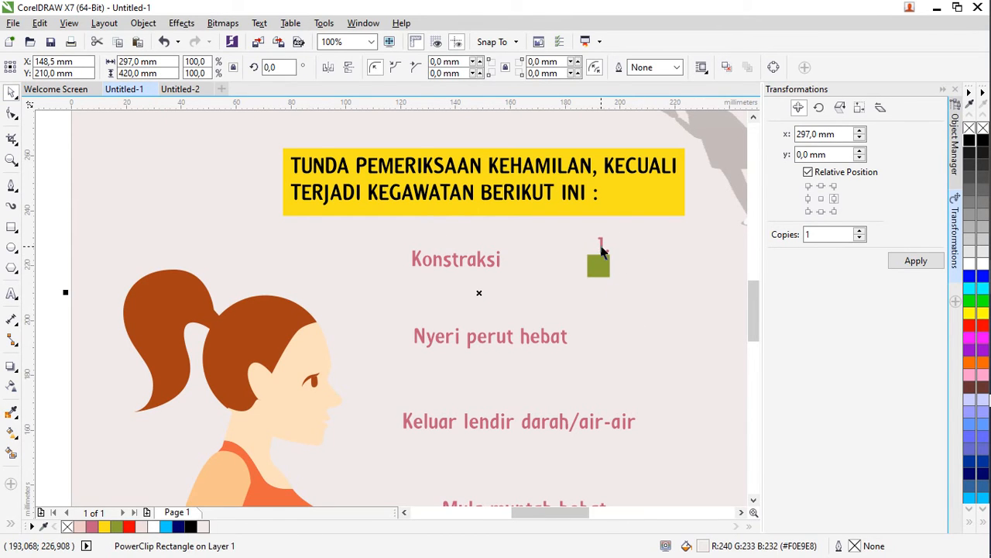
click(601, 247)
shift+click(599, 272)
key(c)
key(e)
click(619, 298)
scroll(603, 271, up, 2)
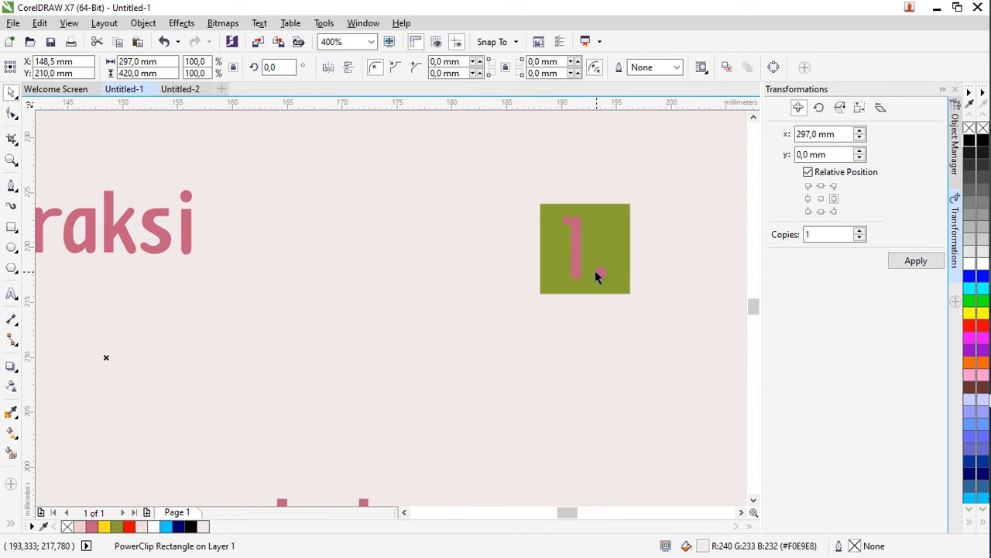
click(578, 263)
click(969, 264)
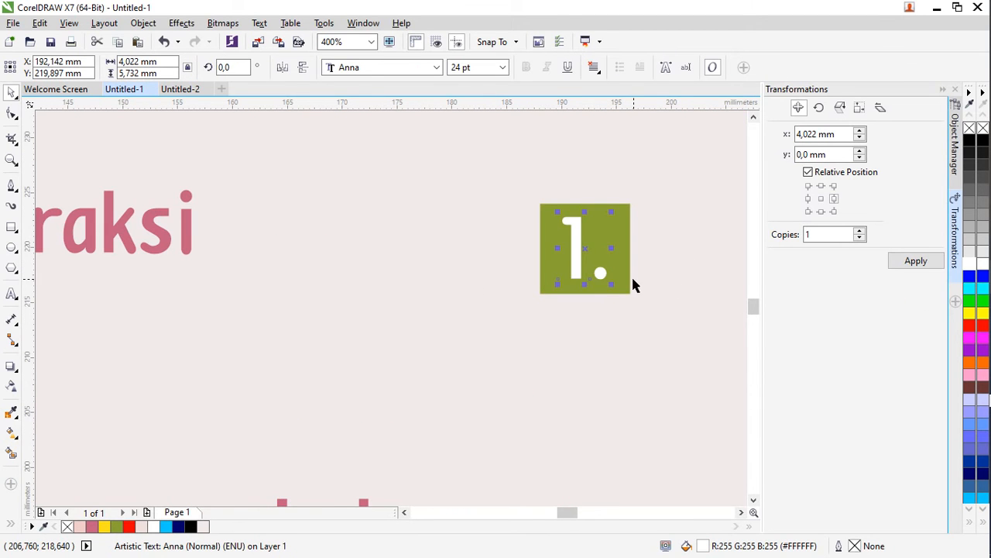
Group the "1." with its green square and place the badge left of "Konstraksi", vertically centred with the text.
scroll(632, 275, down, 3)
scroll(663, 261, right, 3)
drag(695, 250, 402, 266)
key(ctrl+g)
scroll(403, 266, up, 1)
click(443, 274)
shift+click(408, 276)
key(e)
click(464, 332)
Copy the number badge downwards four times at intervals of about 13 mm to form a column.
drag(414, 282, 401, 308)
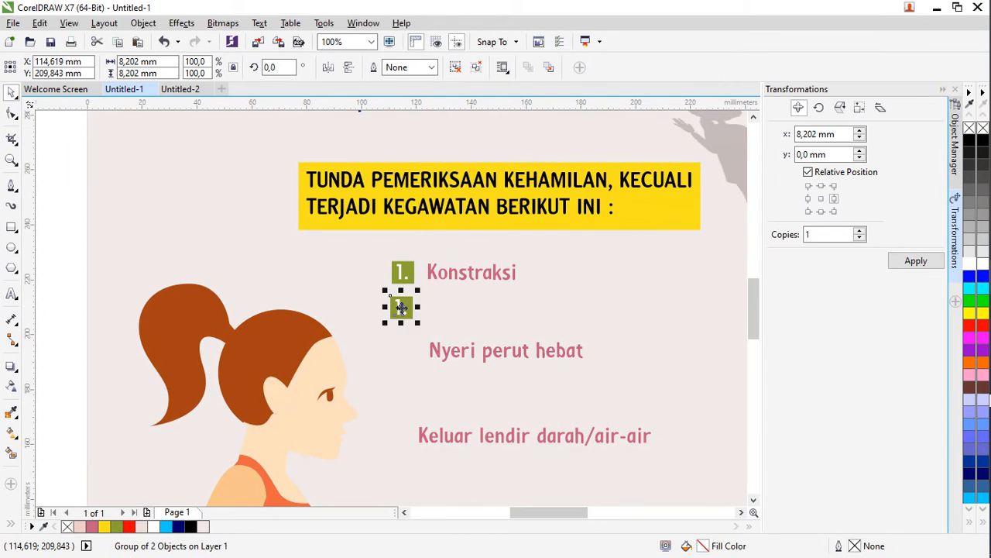
key(ctrl+r)
key(ctrl+r)
key(ctrl+r)
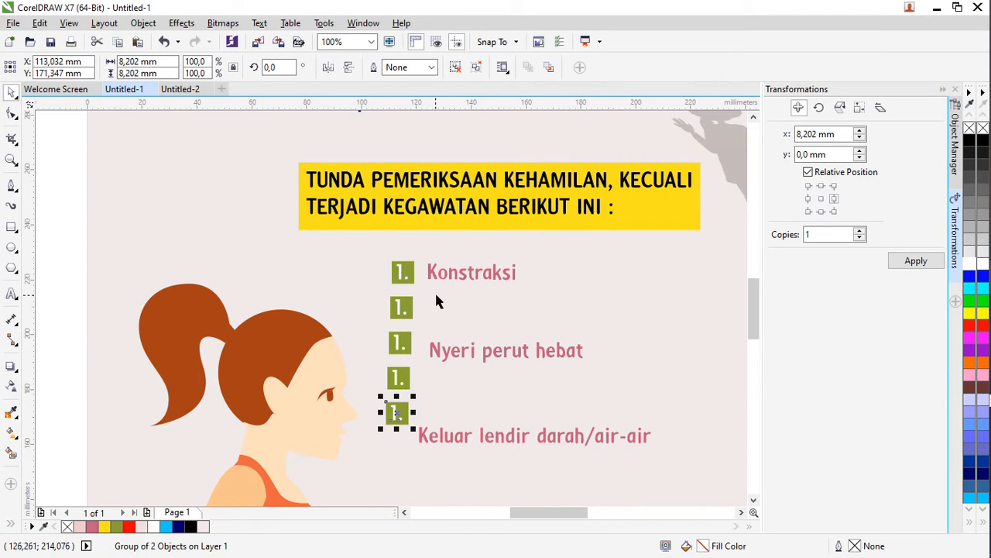
scroll(438, 298, down, 2)
scroll(440, 294, right, 3)
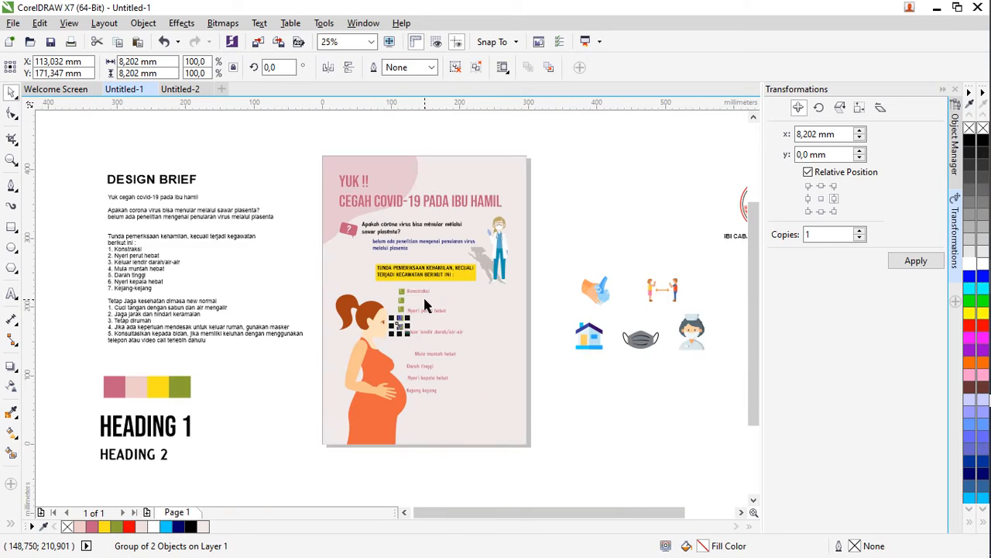
Delete the lowest extra number badge and align the remaining four badges on one vertical centre line.
scroll(405, 307, up, 2)
key(Delete)
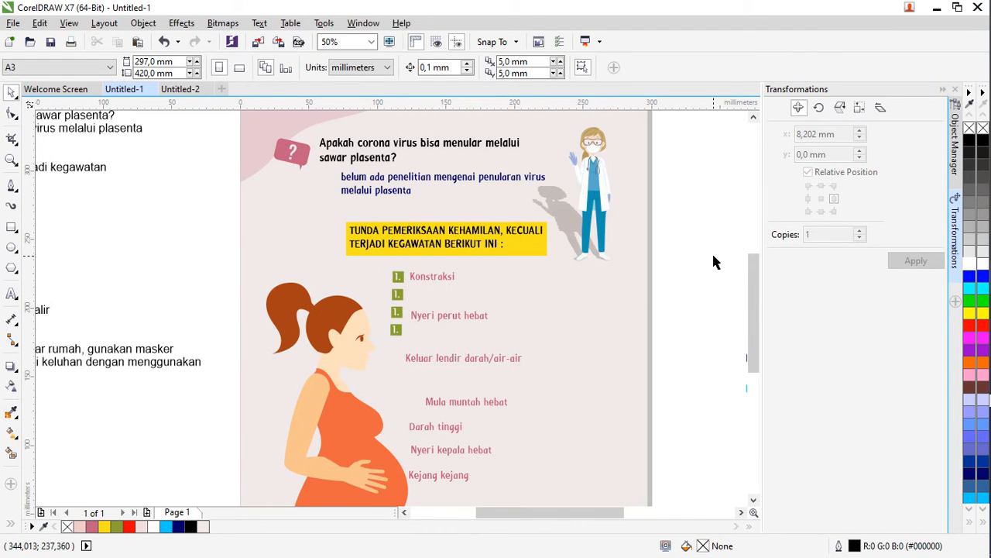
drag(470, 323, 374, 336)
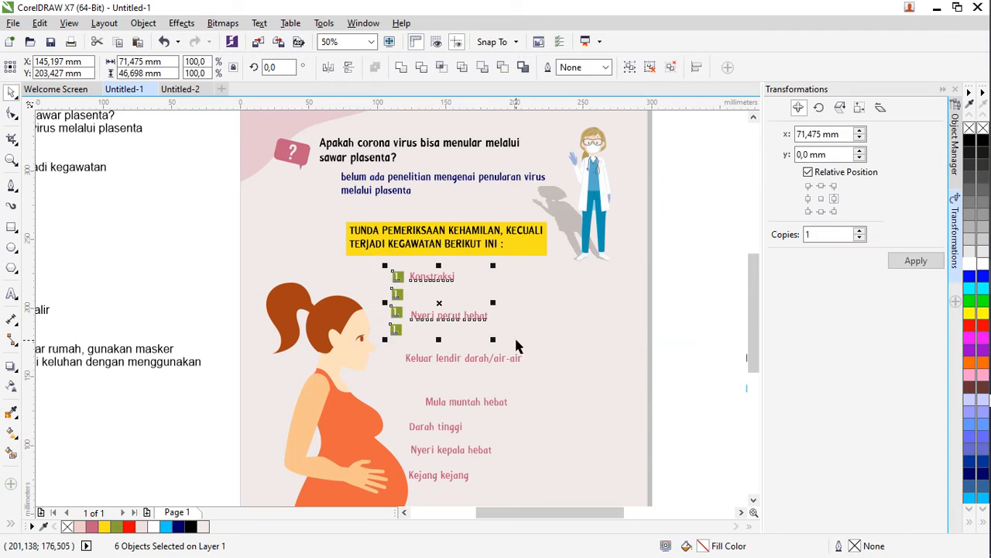
drag(661, 259, 421, 364)
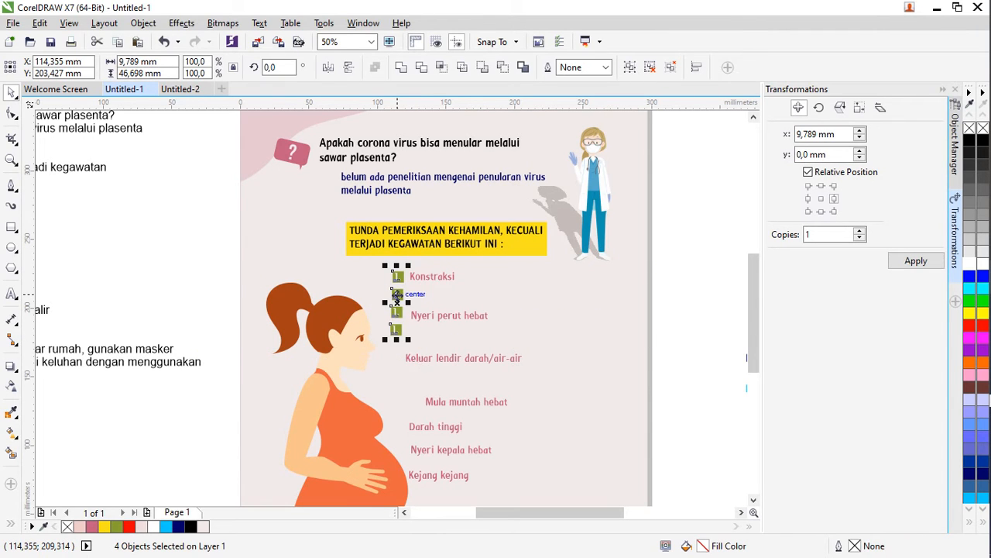
key(c)
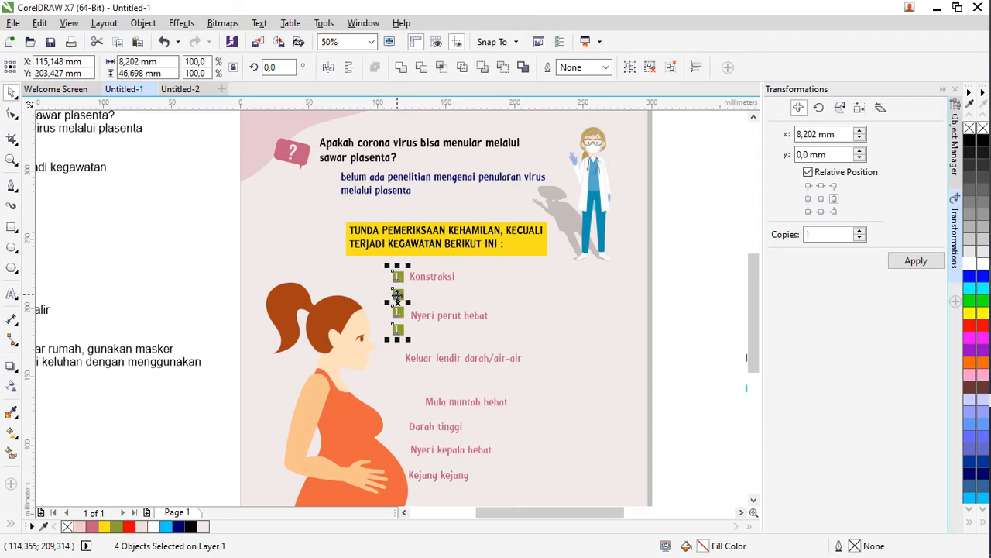
click(214, 298)
Centre "Nyeri perut hebat", "Keluar lendir darah/air-air" and "Mula muntah hebat" vertically on the second, third and fourth number badges.
scroll(407, 297, up, 1)
click(434, 338)
shift+click(398, 296)
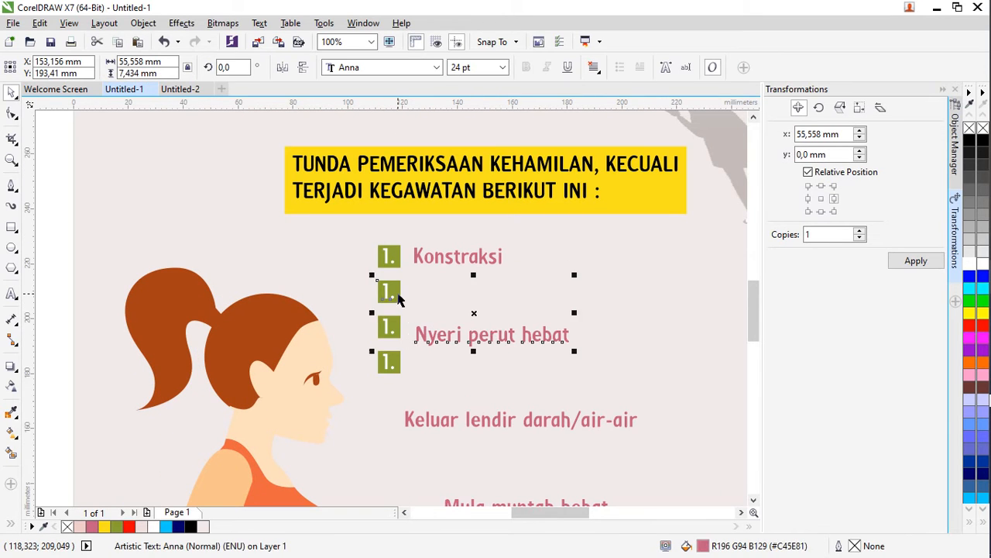
key(e)
click(504, 383)
click(448, 421)
shift+click(393, 326)
key(e)
click(470, 391)
scroll(471, 392, down, 1)
click(471, 450)
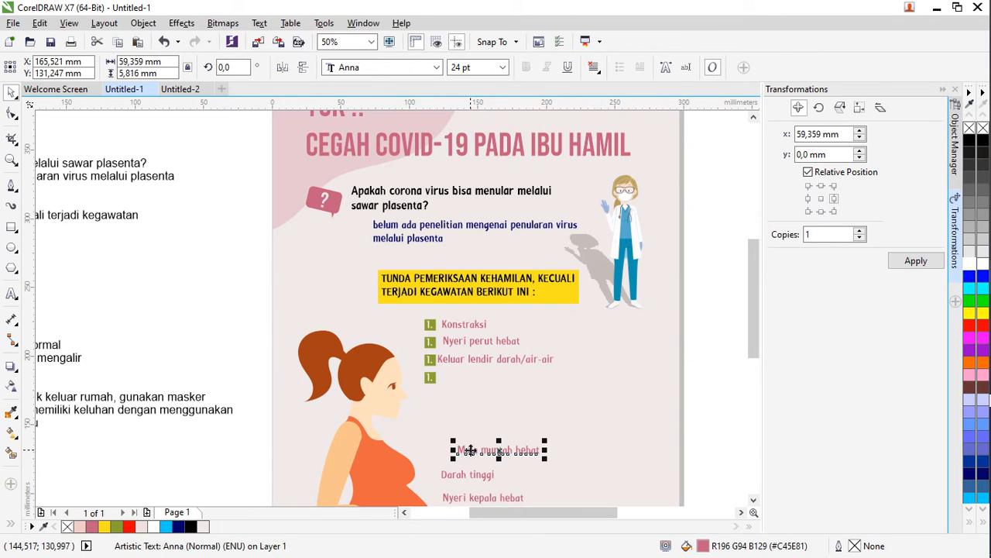
shift+click(430, 377)
key(e)
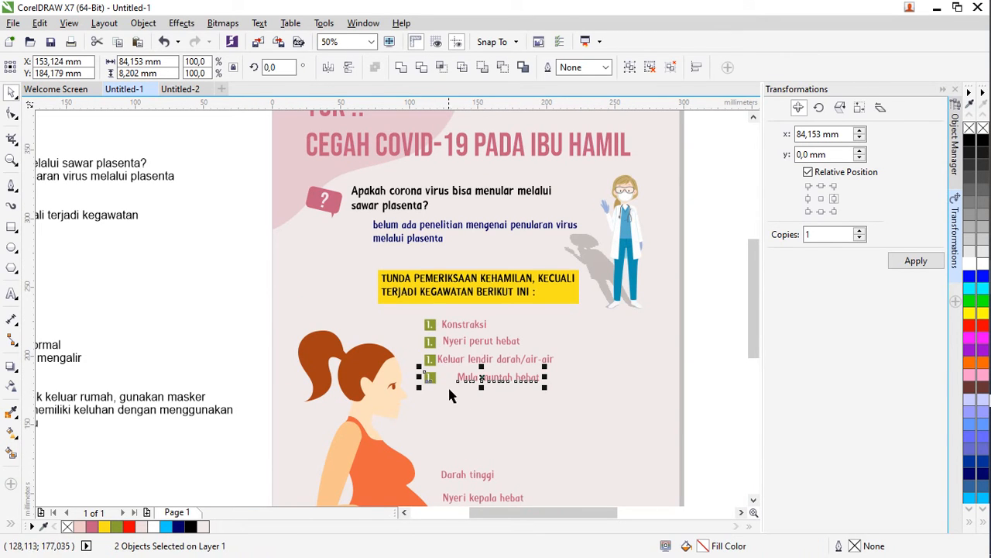
click(503, 408)
Left-align the four symptom texts beside the number badges, leaving a small gap.
click(711, 304)
drag(443, 390, 435, 395)
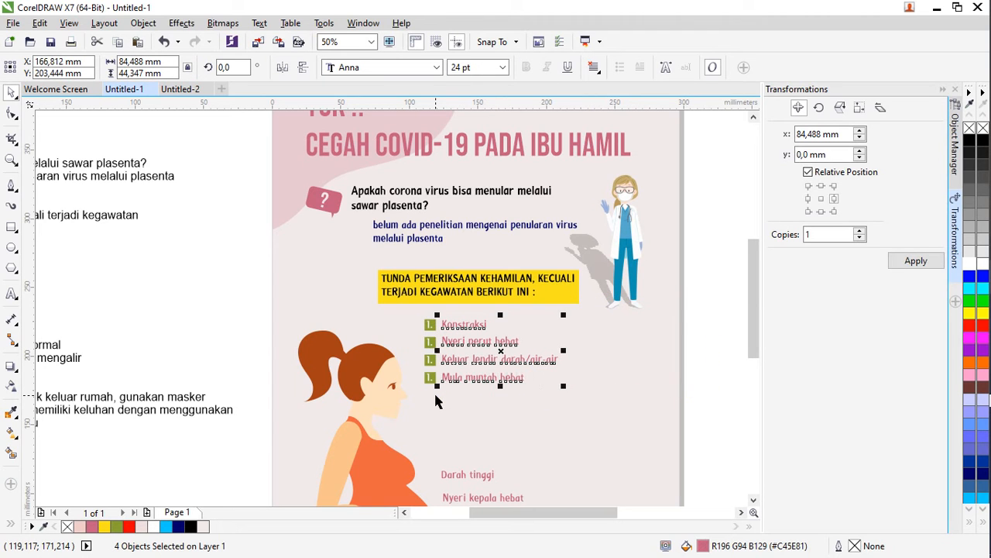
click(721, 335)
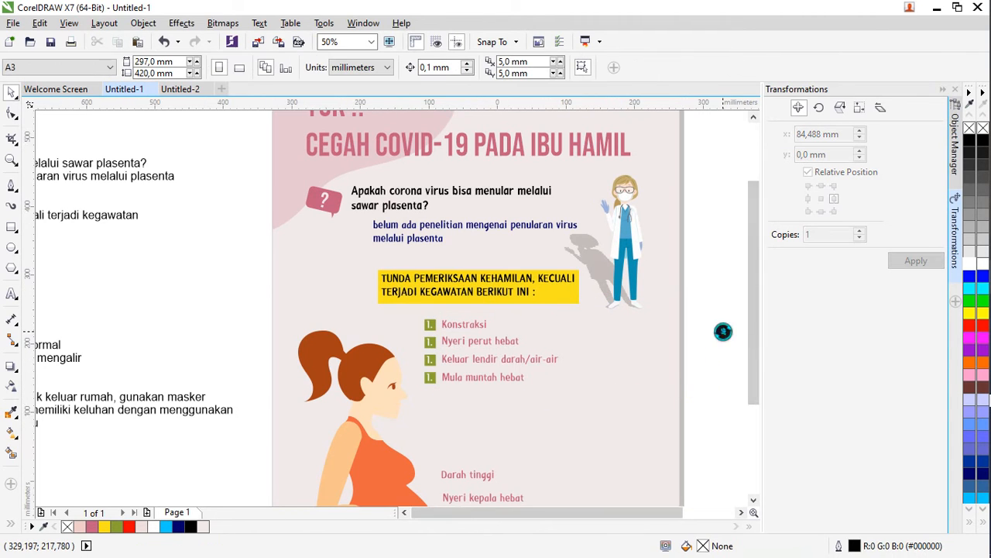
scroll(716, 342, down, 1)
scroll(634, 402, up, 1)
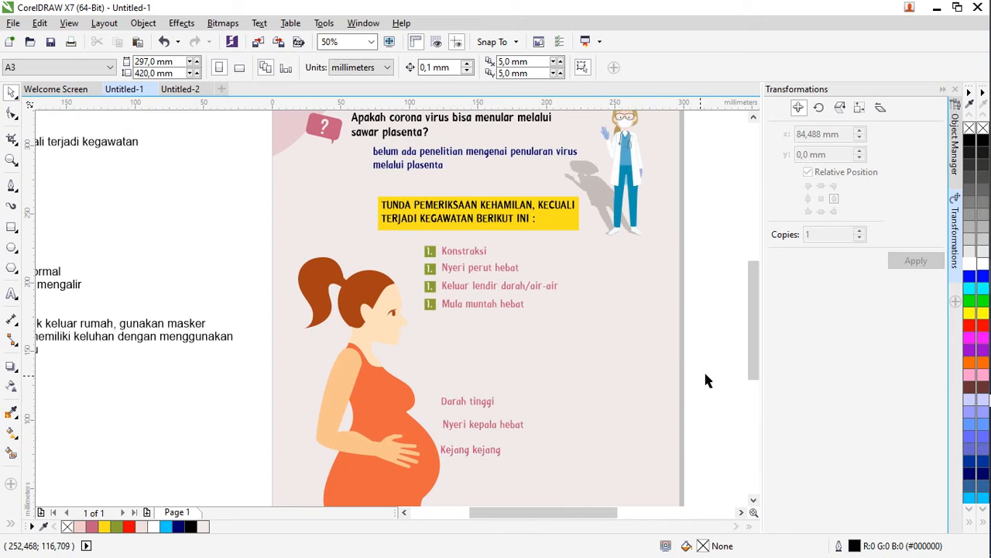
drag(716, 371, 499, 368)
drag(419, 331, 411, 339)
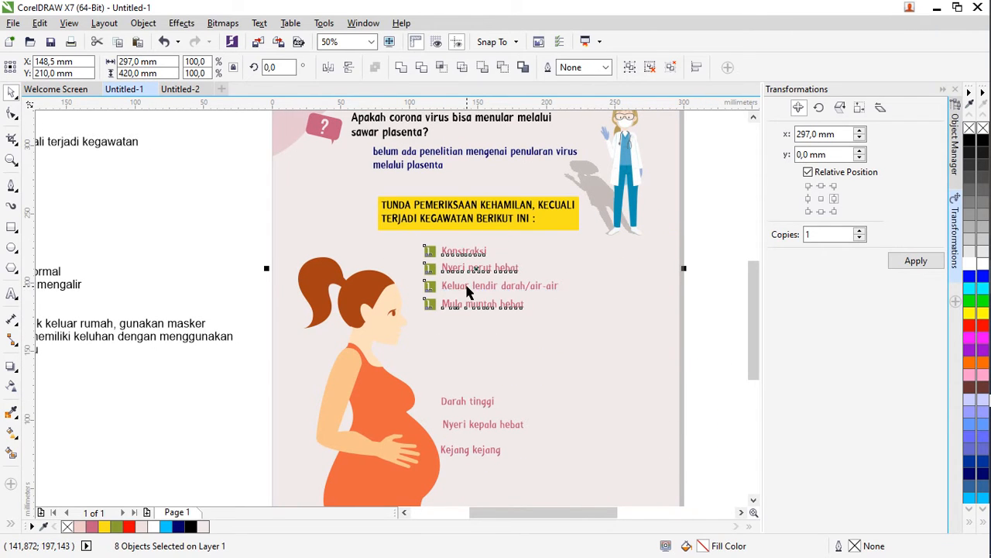
click(706, 262)
Copy the four number badges rightwards as a grouped second column and align its top with the first column.
drag(240, 227, 452, 332)
drag(430, 281, 576, 282)
key(ctrl+g)
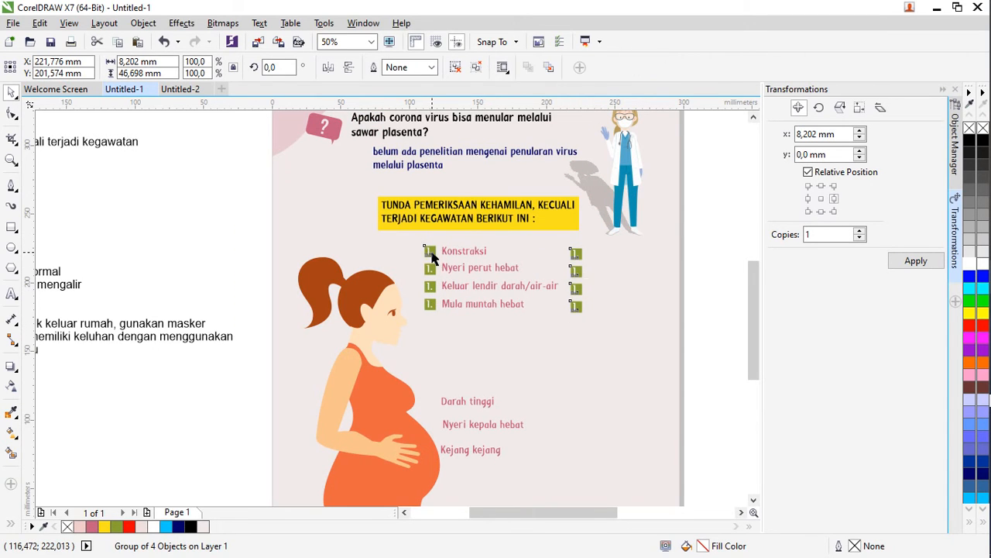
shift+click(431, 253)
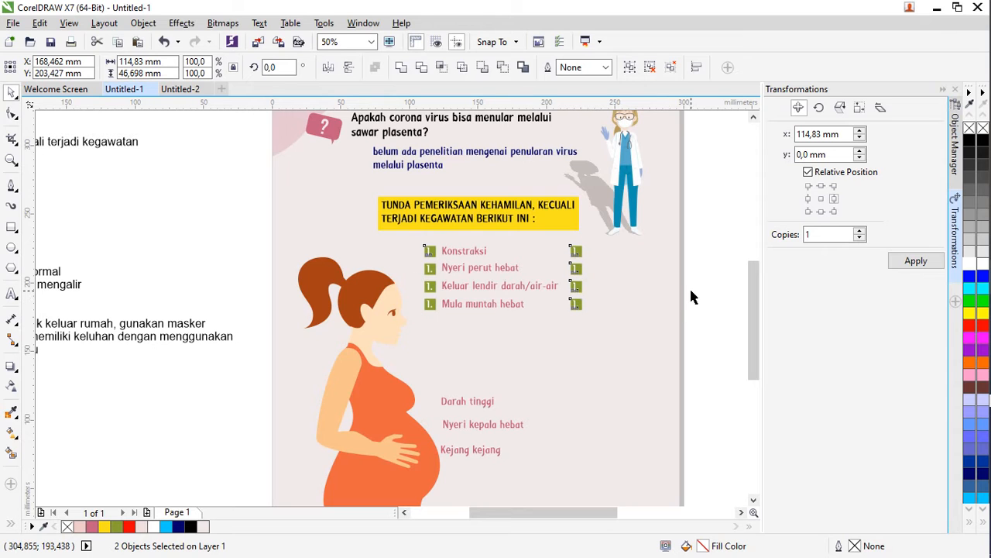
click(689, 288)
Move "Darah tinggi", "Nyeri kepala hebat" and "Kejang kejang" up beside the second badge column.
drag(471, 408, 622, 261)
drag(477, 430, 621, 284)
drag(477, 455, 676, 307)
Ungroup the second badge column and delete its fourth badge.
click(579, 310)
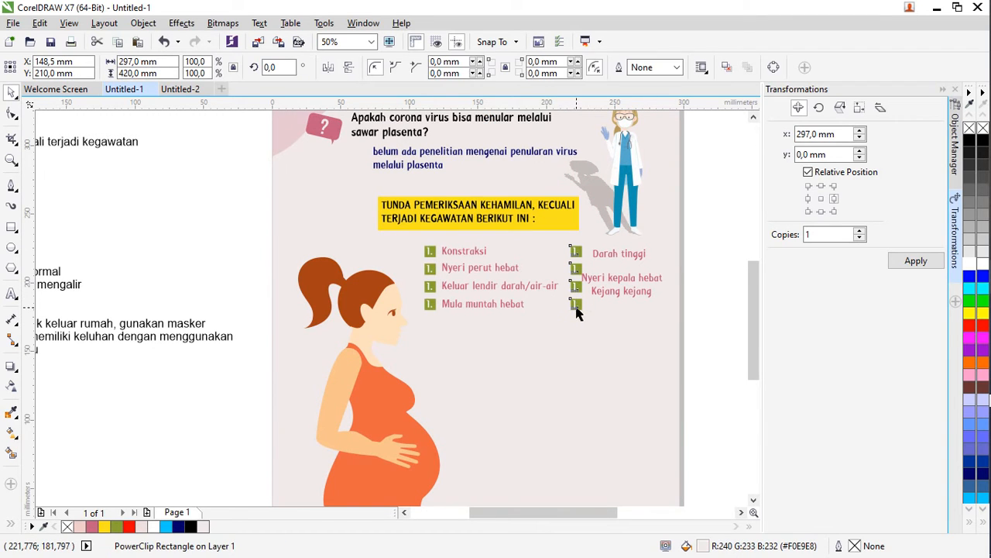
click(456, 68)
click(711, 288)
click(582, 306)
key(Delete)
Ungroup the numbers from their green squares in all seven badges.
scroll(426, 267, up, 1)
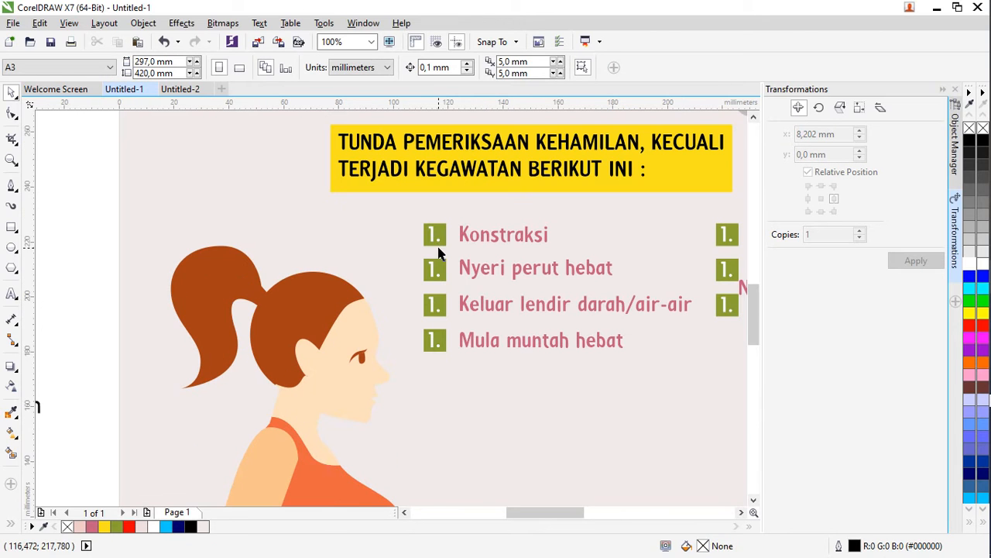
click(433, 240)
scroll(440, 267, down, 1)
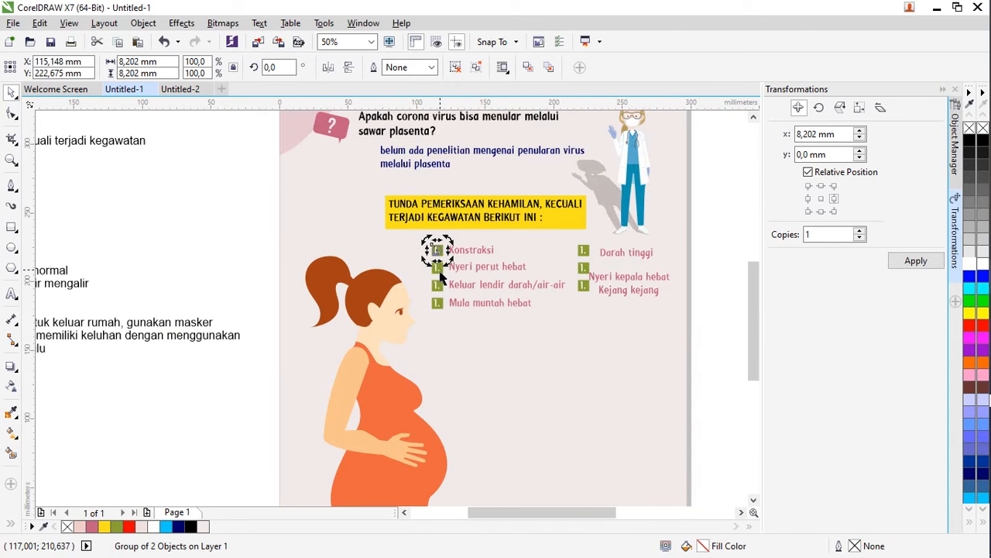
shift+click(437, 266)
shift+click(437, 285)
shift+click(437, 303)
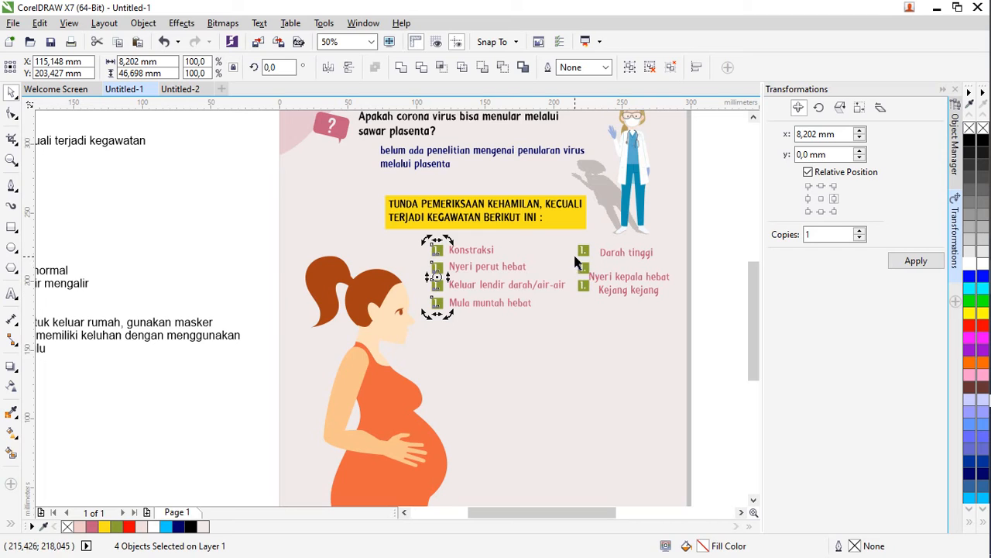
shift+click(584, 283)
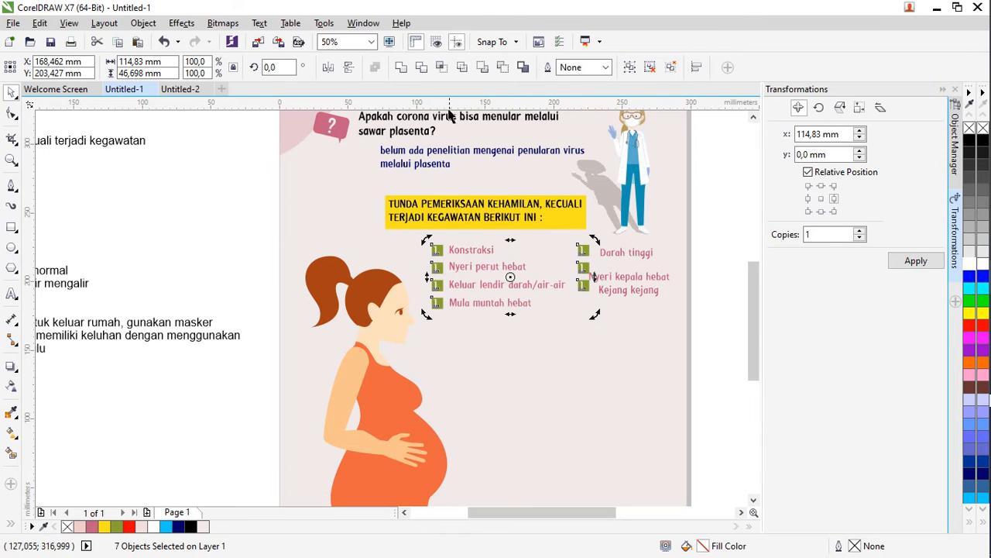
key(Escape)
Change the numbers of the second, third and fourth badges in the first column to "2.", "3." and "4.".
scroll(456, 281, up, 1)
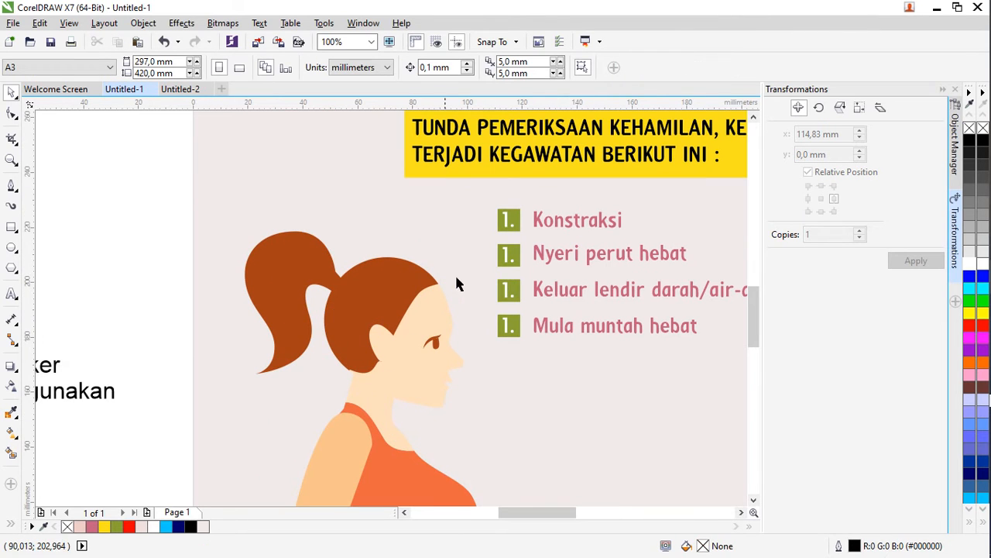
double_click(506, 255)
drag(505, 256, 520, 260)
text(2.)
click(510, 289)
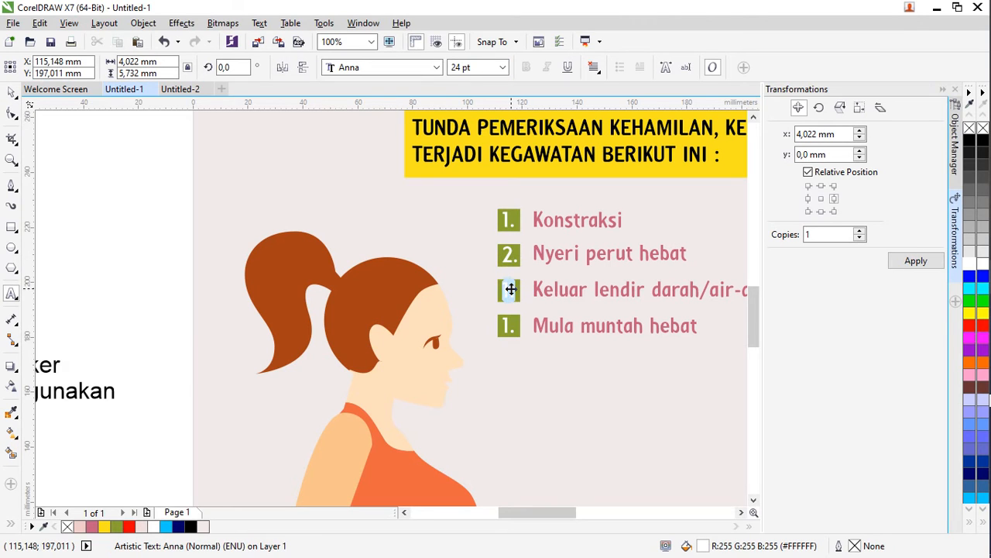
drag(501, 326, 519, 326)
text(4.)
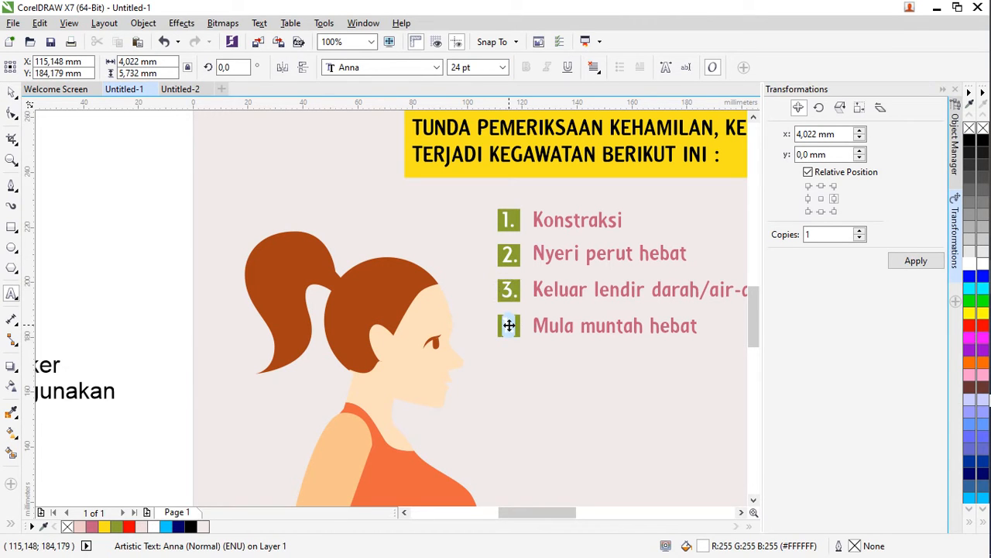
Renumber the three badges of the second column as "5.", "6." and "7.".
scroll(602, 294, down, 2)
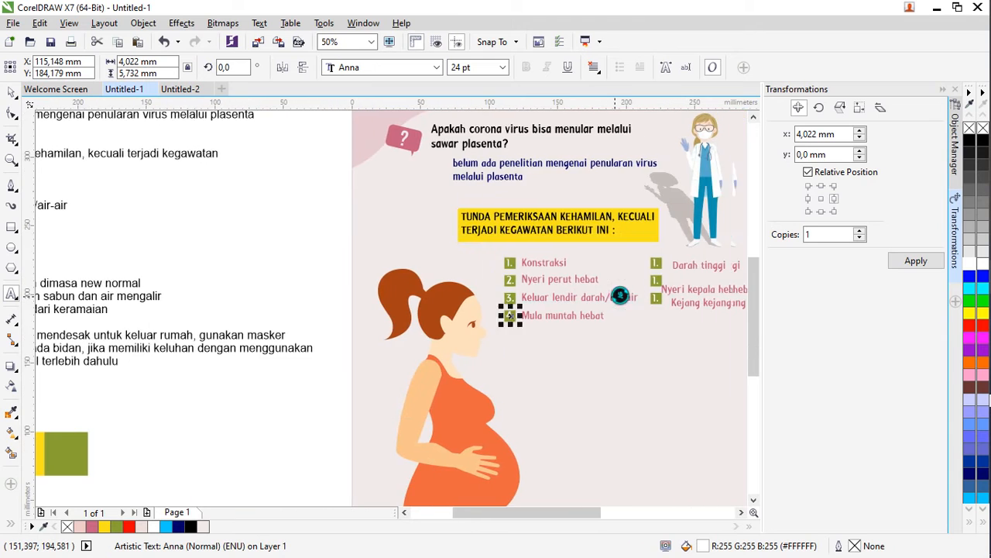
scroll(671, 261, up, 2)
double_click(590, 262)
text(5.)
double_click(590, 293)
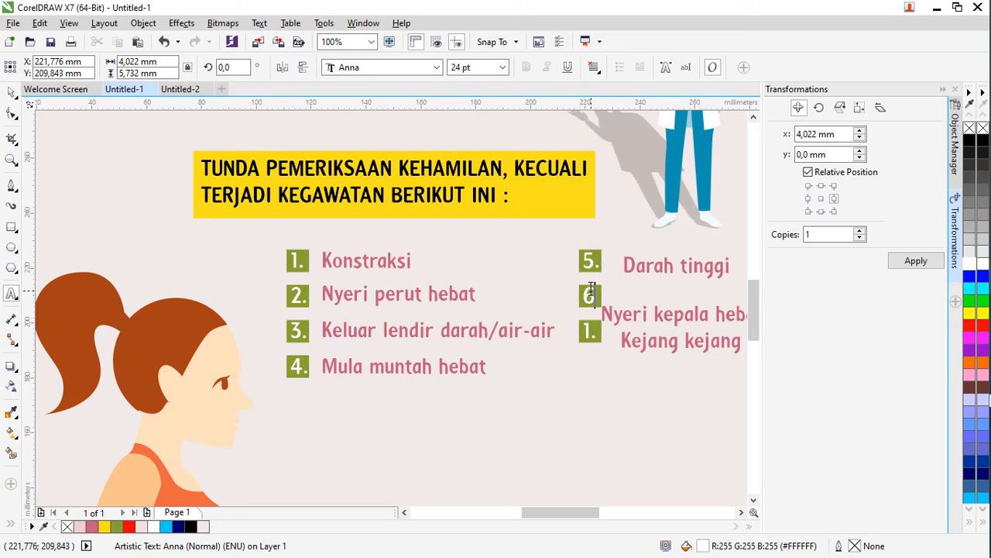
text(6.)
double_click(591, 331)
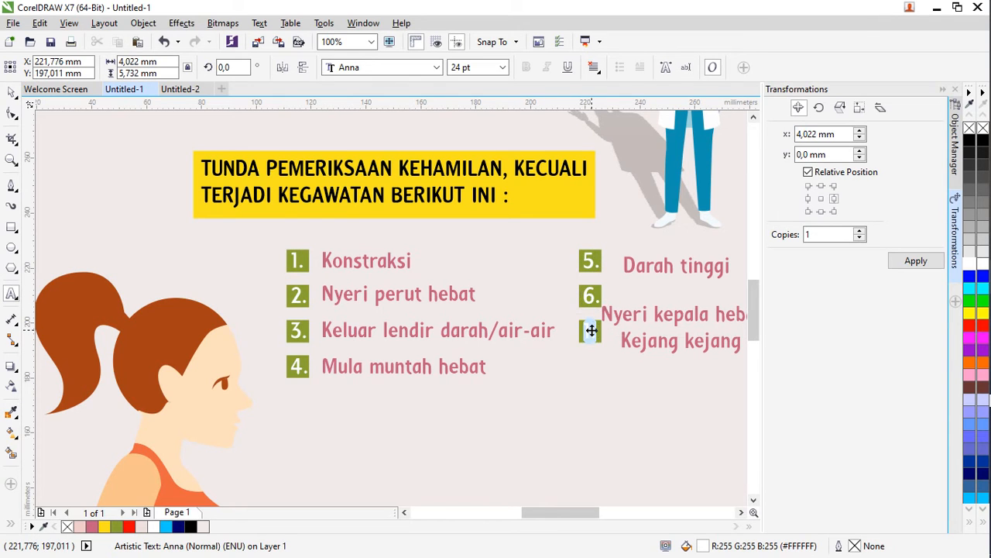
text(7.)
scroll(593, 290, down, 2)
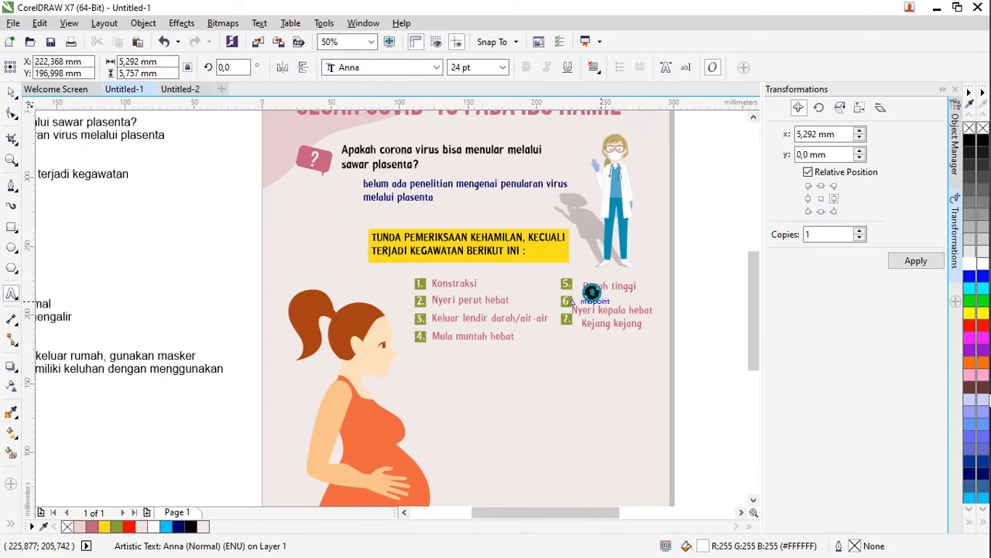
click(12, 91)
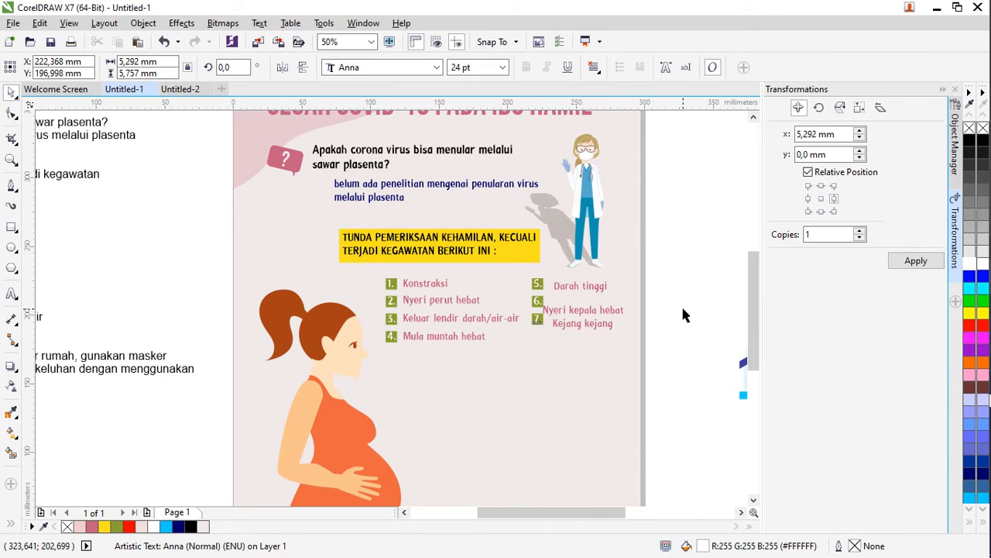
click(680, 303)
Centre "Nyeri kepala hebat" vertically on badge 6 and left-align it with "Darah tinggi".
scroll(586, 316, up, 2)
click(586, 313)
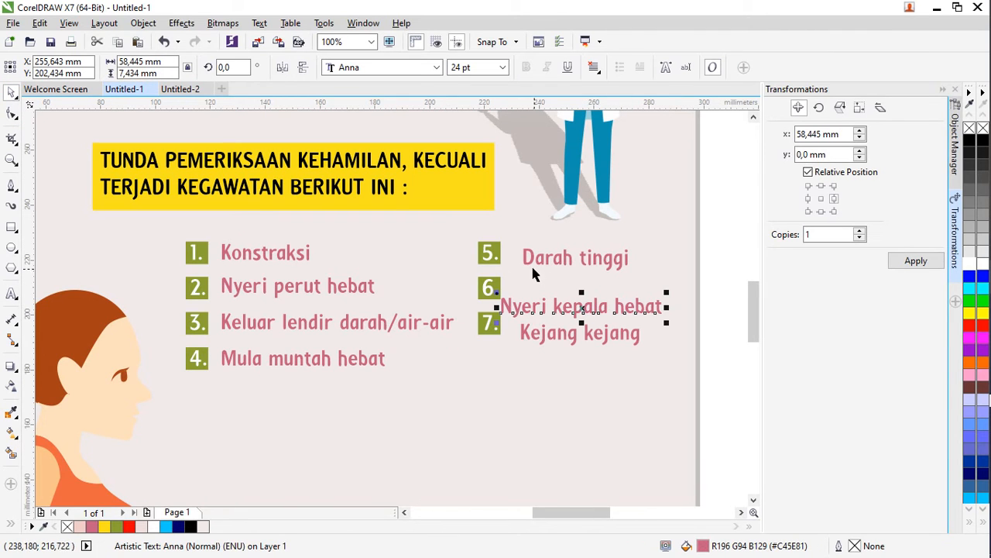
shift+click(498, 288)
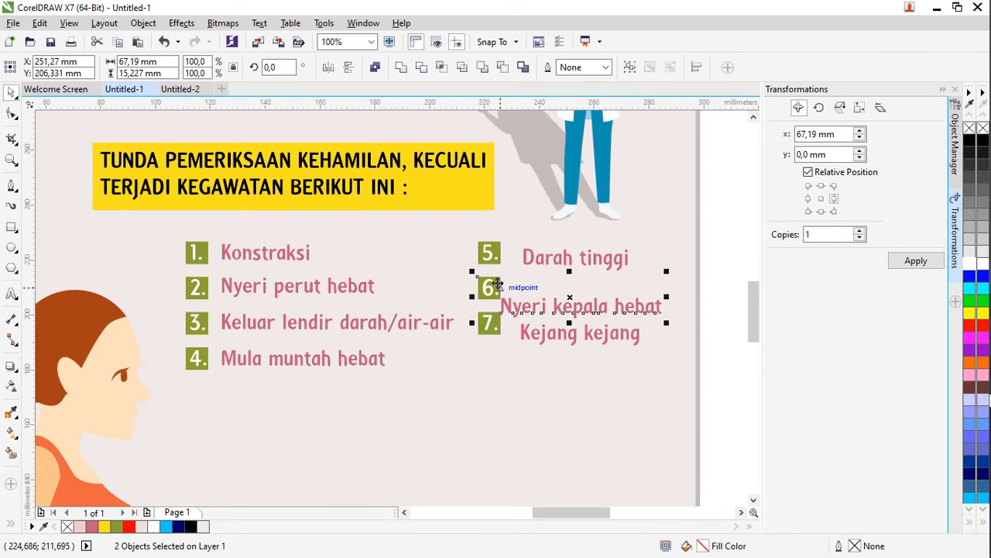
key(e)
drag(725, 227, 499, 313)
key(l)
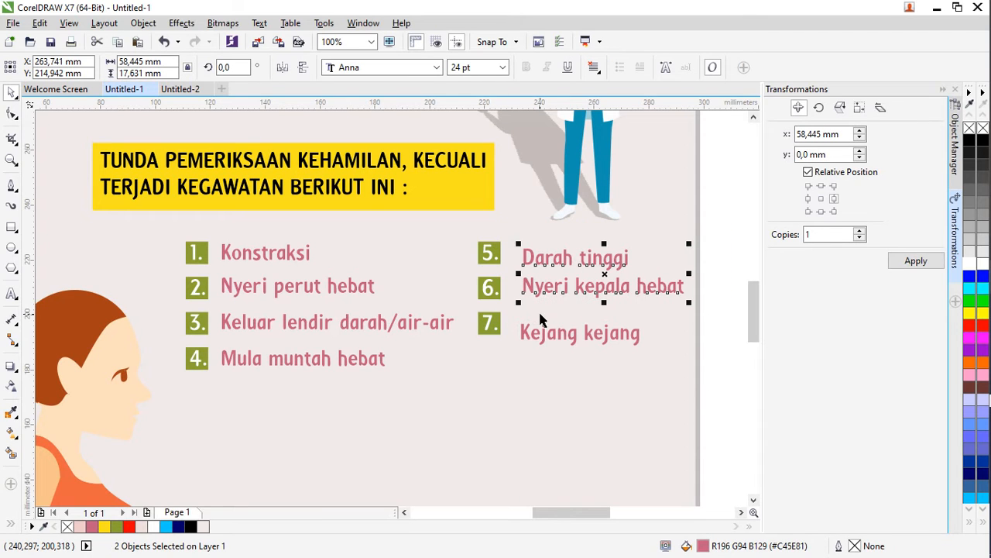
Nudge "Darah tinggi" and "Nyeri kepala hebat" about 4 mm left, closer to their number badges.
key(Left)
key(Left)
key(Left)
key(Left)
key(Left)
key(Left)
key(Left)
key(Left)
key(Left)
key(Left)
key(Left)
key(Left)
key(Left)
key(Left)
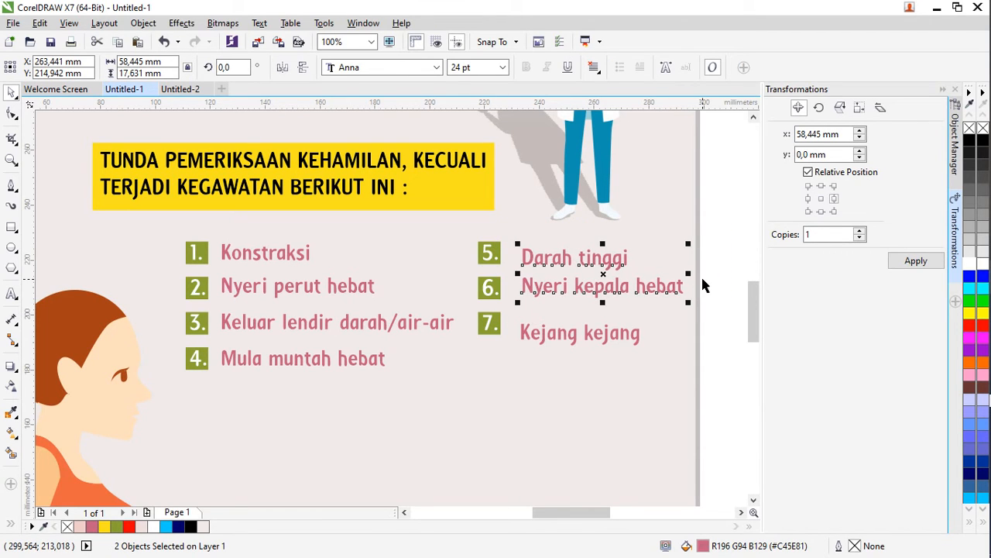
key(Left)
key(Left)
key(Left)
key(Left)
key(Left)
key(Left)
key(Left)
key(Left)
key(Left)
key(Left)
key(Left)
key(Left)
key(Left)
key(Left)
key(Left)
key(Left)
key(Left)
key(Left)
key(Left)
key(Left)
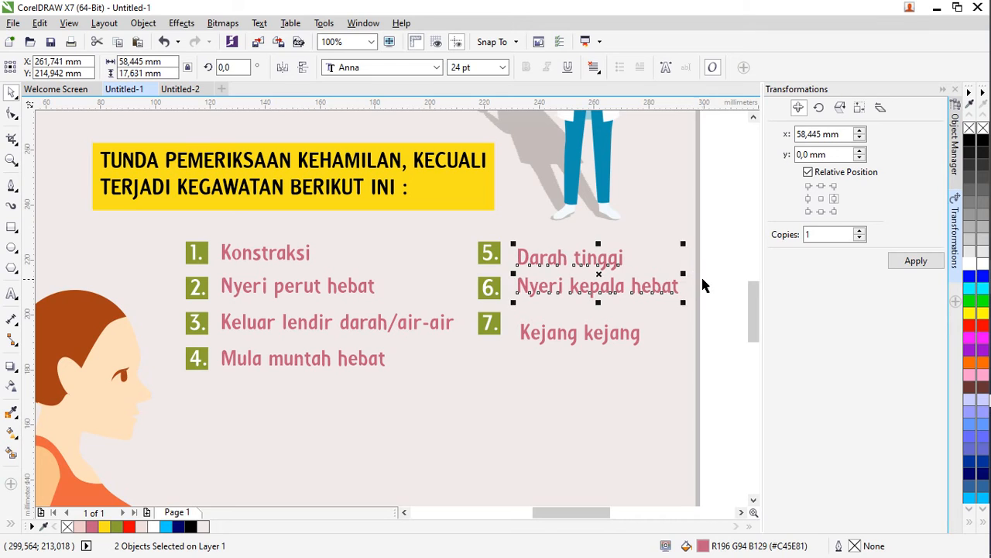
Centre "Kejang kejang" vertically on badge 7 and left-align it with "Nyeri kepala hebat".
click(564, 331)
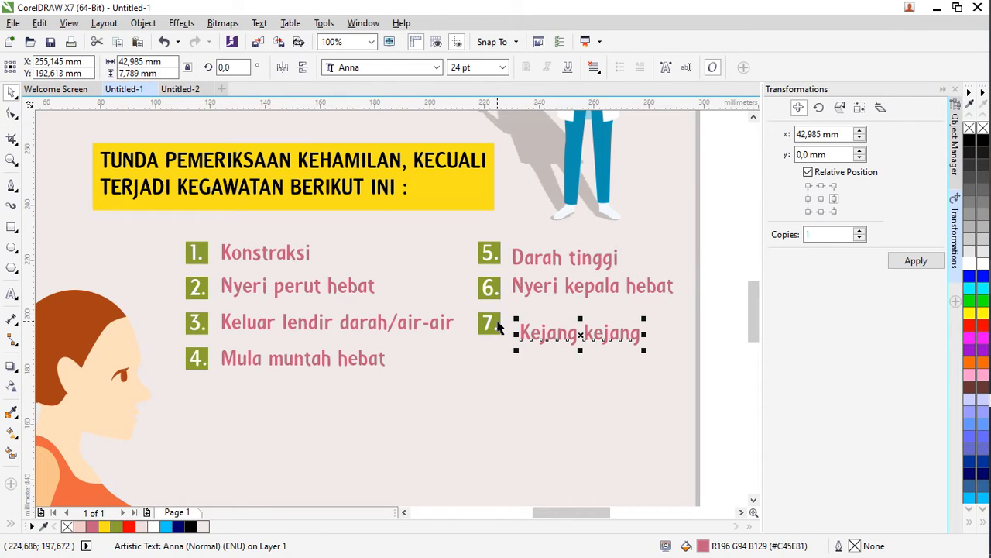
shift+click(496, 325)
key(e)
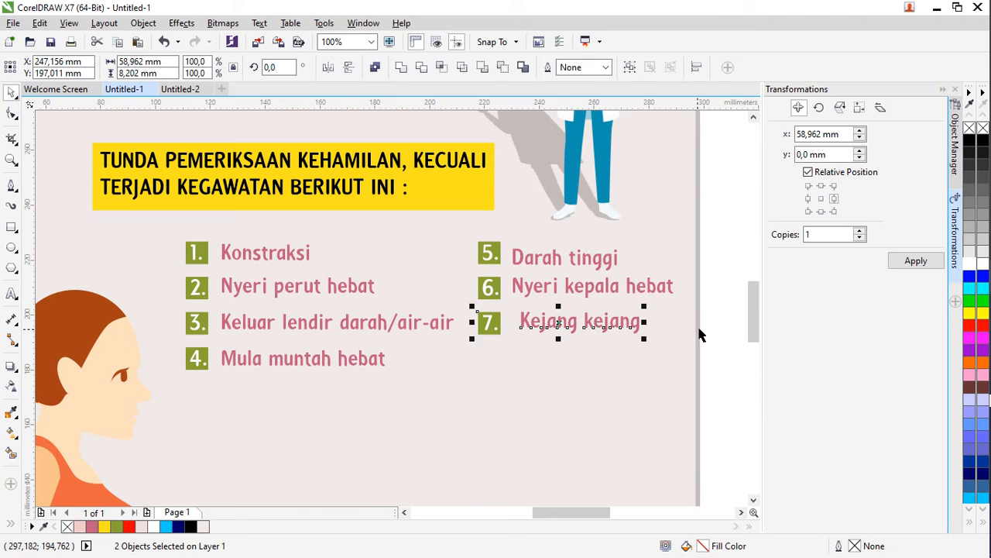
click(704, 294)
shift+click(588, 285)
key(l)
scroll(654, 289, down, 1)
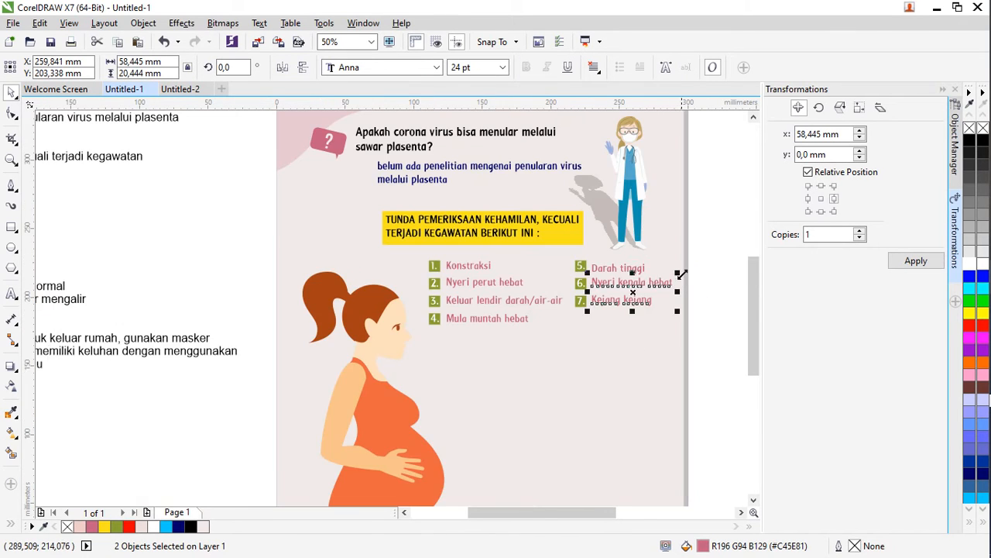
scroll(685, 259, right, 2)
click(685, 259)
drag(756, 329, 755, 351)
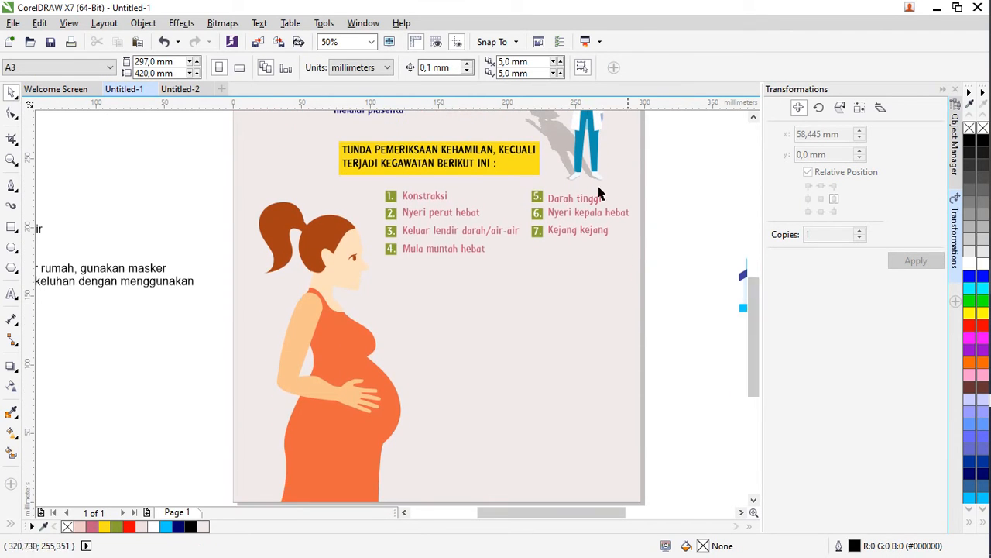
Place a copy of the yellow "TUNDA PEMERIKSAAN KEHAMILAN" heading with its rectangle below the symptom list, beside the pregnant woman.
scroll(438, 249, down, 1)
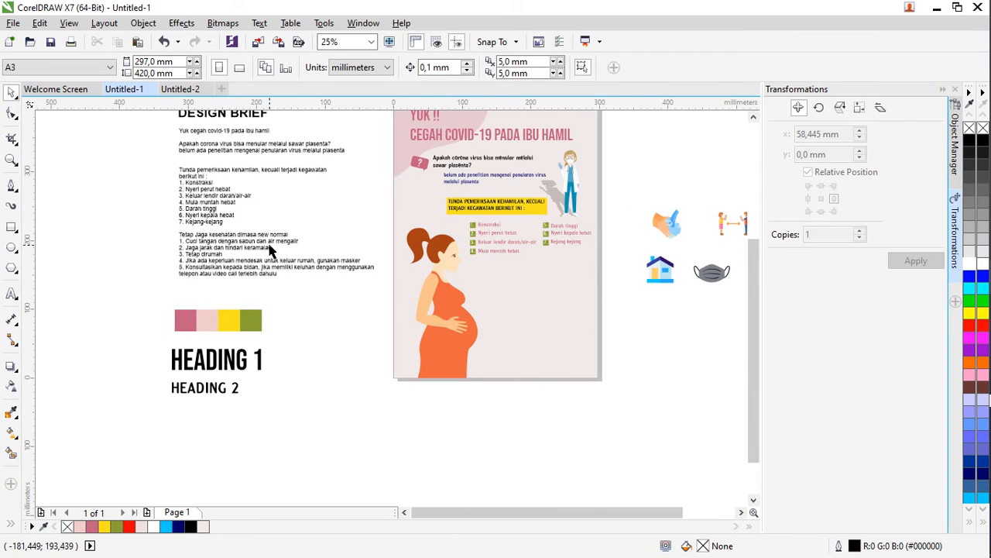
scroll(207, 254, up, 2)
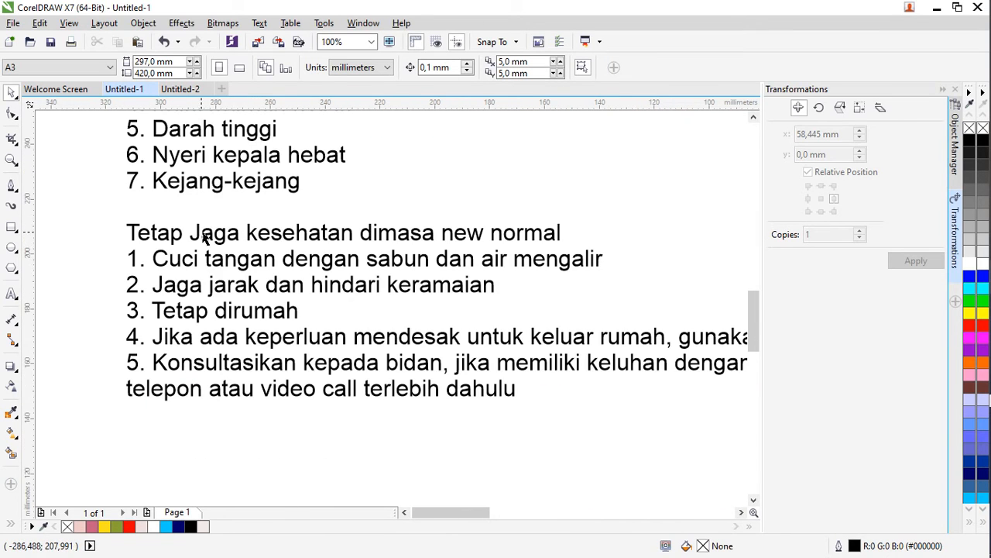
scroll(295, 232, down, 2)
scroll(428, 208, right, 3)
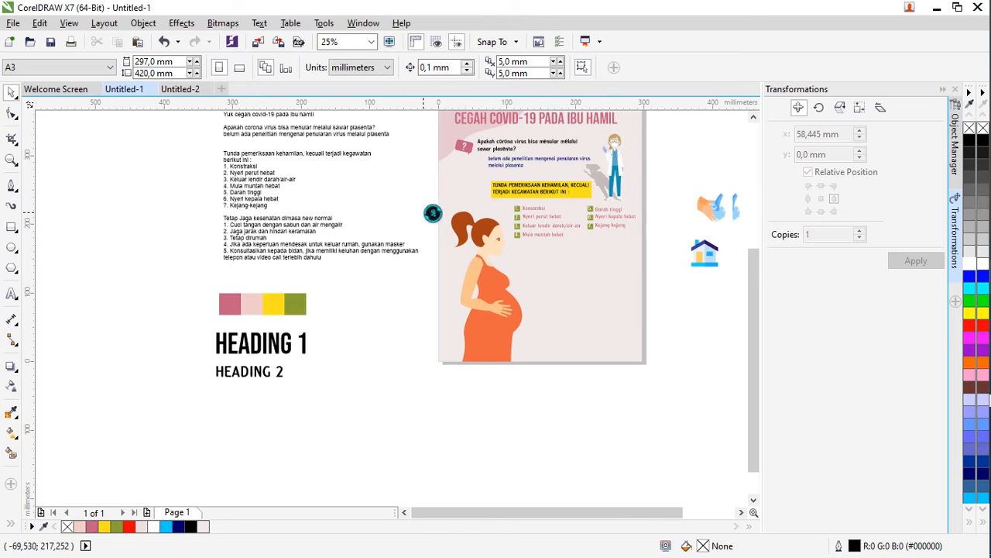
scroll(591, 211, up, 1)
drag(632, 144, 271, 210)
drag(391, 166, 444, 311)
click(646, 219)
Retype the copied heading as "TETAP JAGA KESEHATAN DIMASA NEW NORMAL" on two lines, breaking before "NEW".
key(F8)
click(475, 305)
key(ctrl+a)
key(BackSpace)
text(tet)
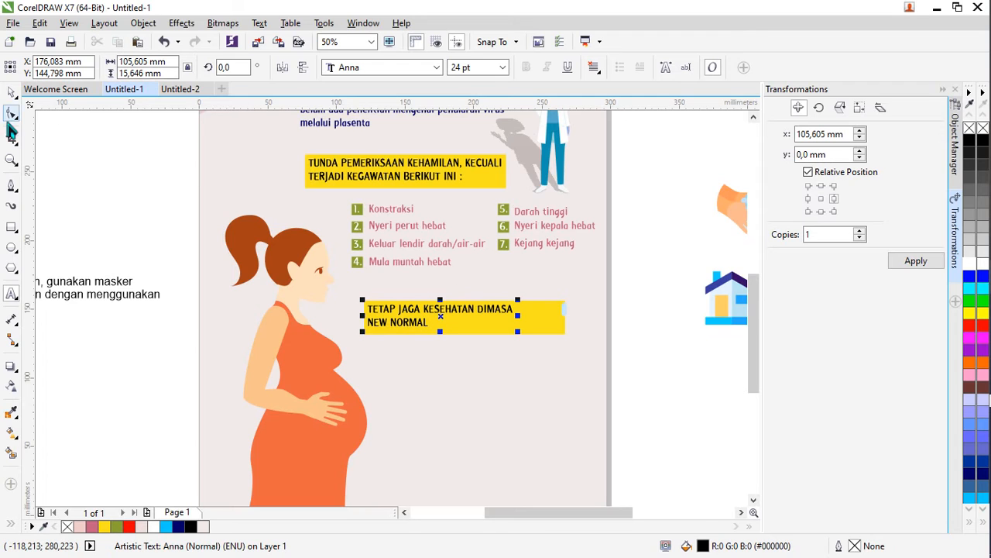
click(11, 92)
Narrow the new heading's yellow rectangle to about 114 mm wide and shift rectangle and text together slightly right and up.
click(559, 316)
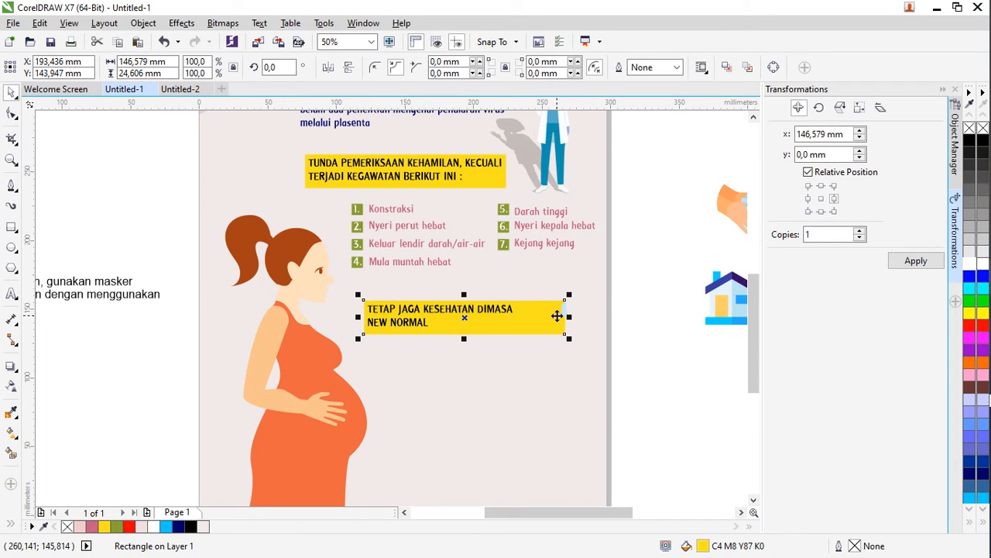
drag(566, 317, 521, 334)
drag(624, 273, 318, 364)
drag(388, 338, 415, 322)
click(661, 306)
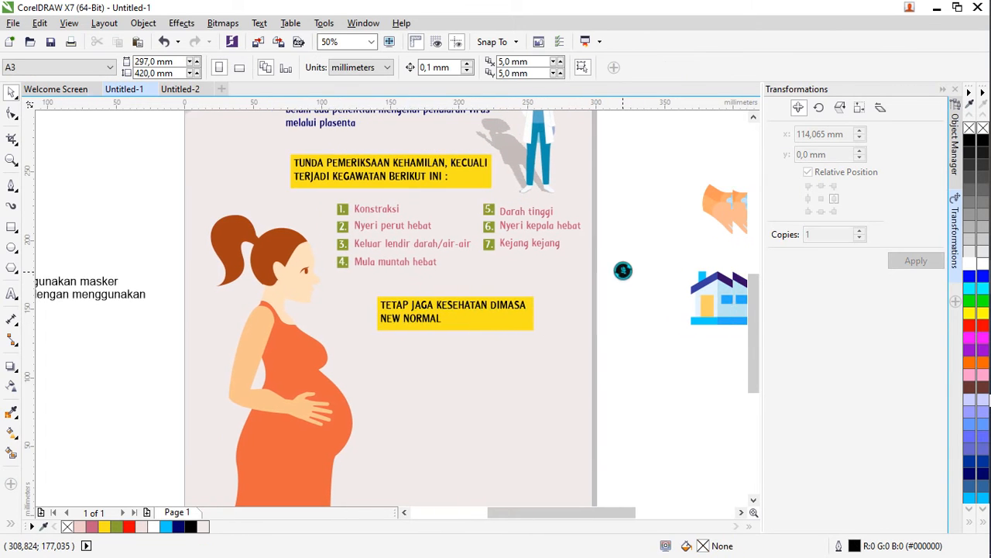
scroll(611, 243, down, 1)
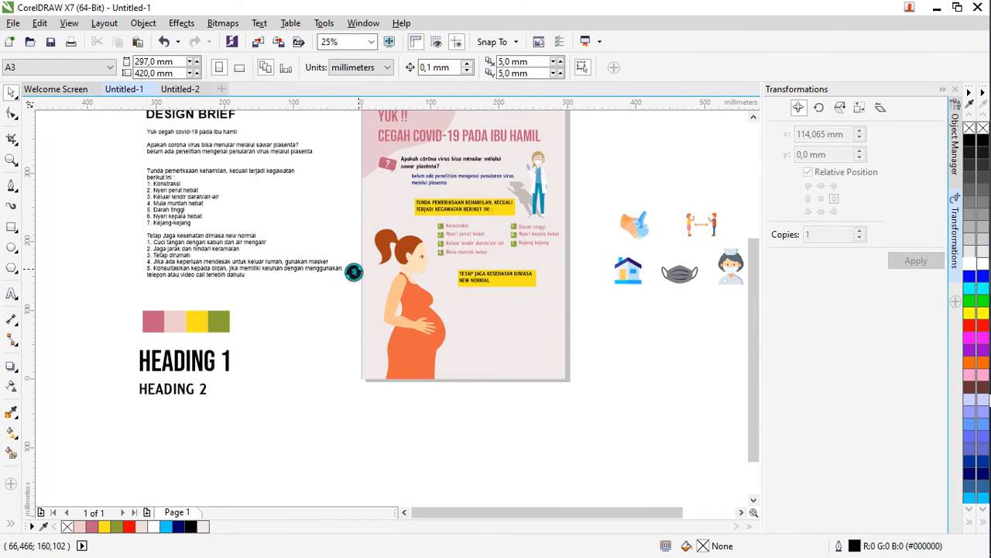
scroll(413, 238, right, 2)
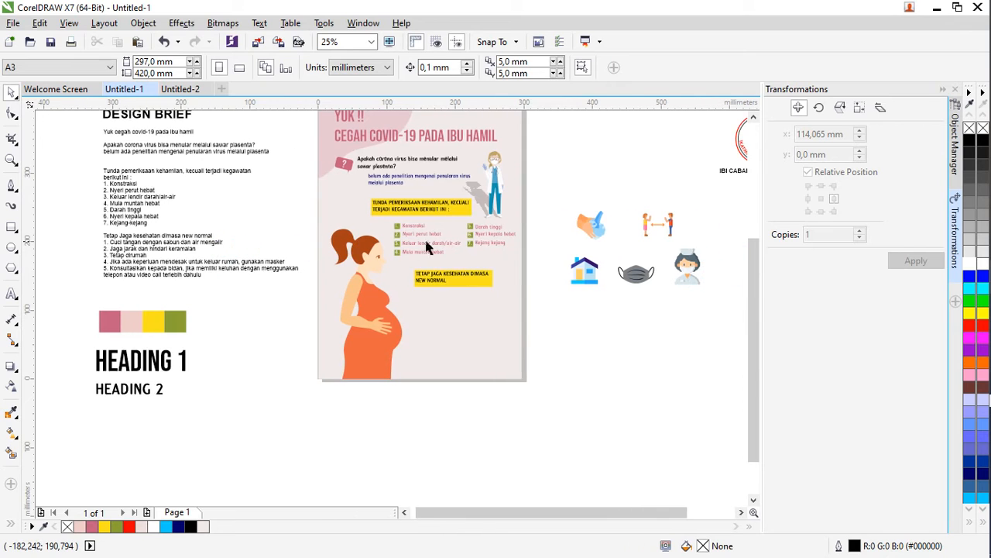
scroll(507, 234, up, 2)
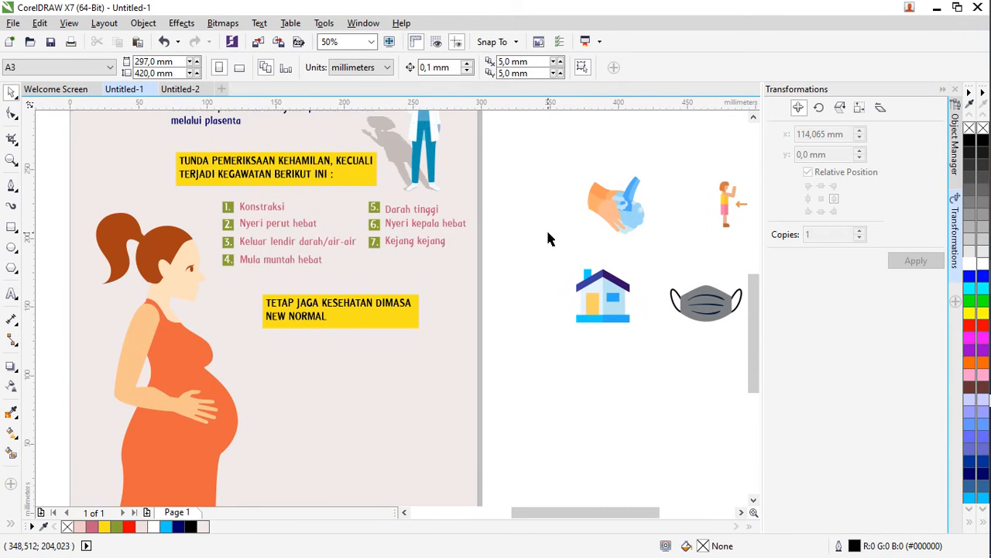
scroll(575, 231, down, 1)
drag(593, 219, 428, 298)
scroll(428, 298, up, 1)
key(ctrl+z)
scroll(519, 306, down, 1)
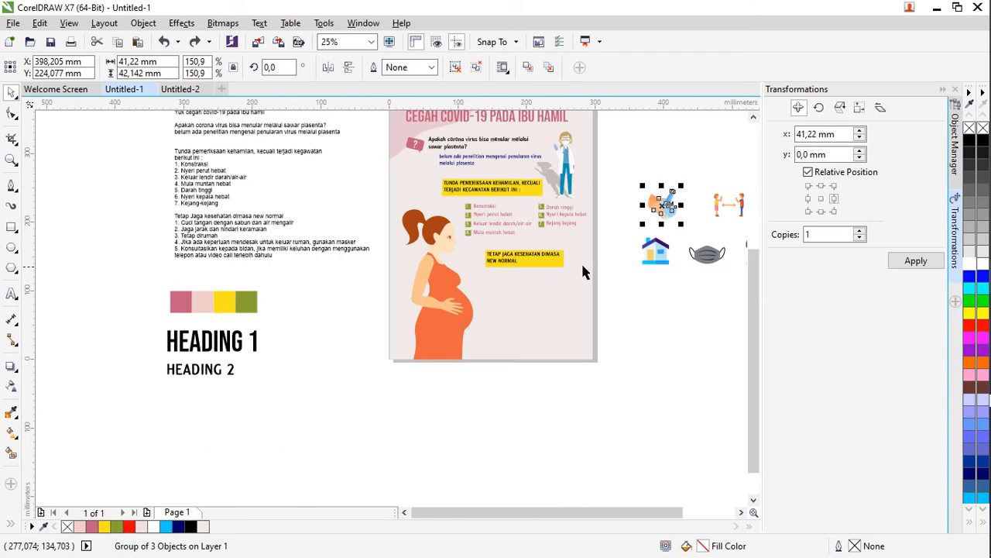
Scale the five health-advice icons down together to about half size and move the handwashing icon below the new heading.
scroll(582, 268, right, 3)
drag(713, 113, 522, 290)
drag(678, 268, 607, 245)
click(612, 270)
drag(523, 178, 408, 285)
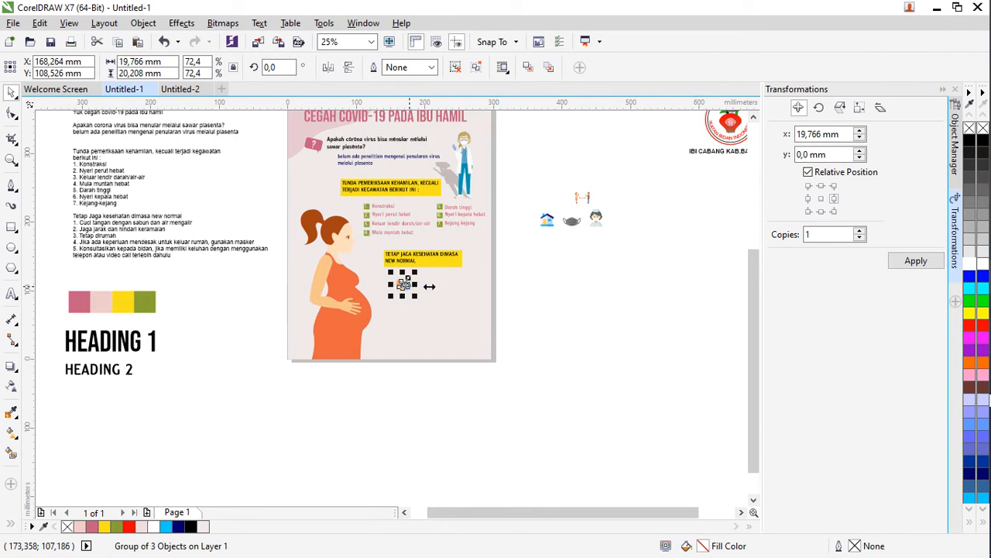
click(553, 219)
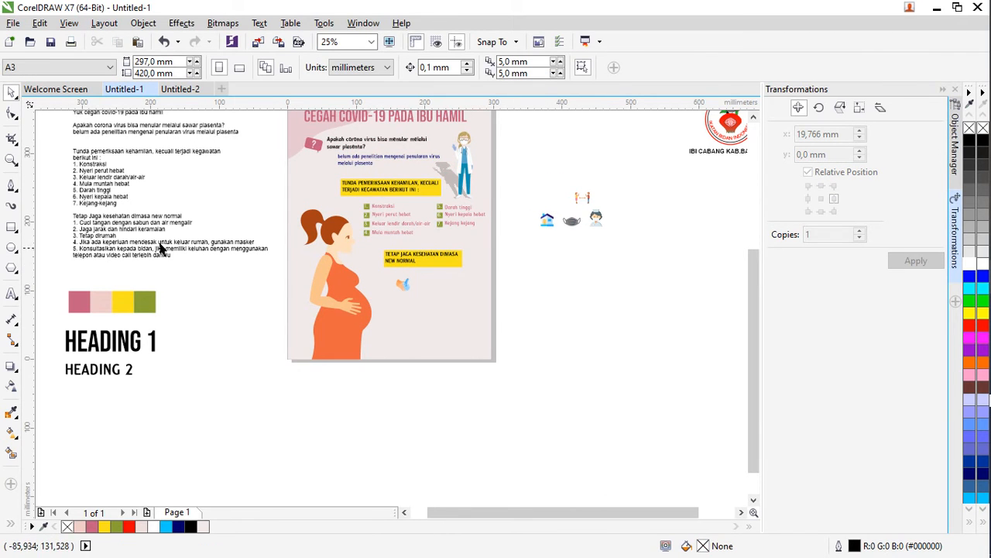
Copy "Mula muntah hebat" beside the handwashing icon and retype it as "Cuci tangan dengan sabun dan air mengalir" on two lines.
click(396, 234)
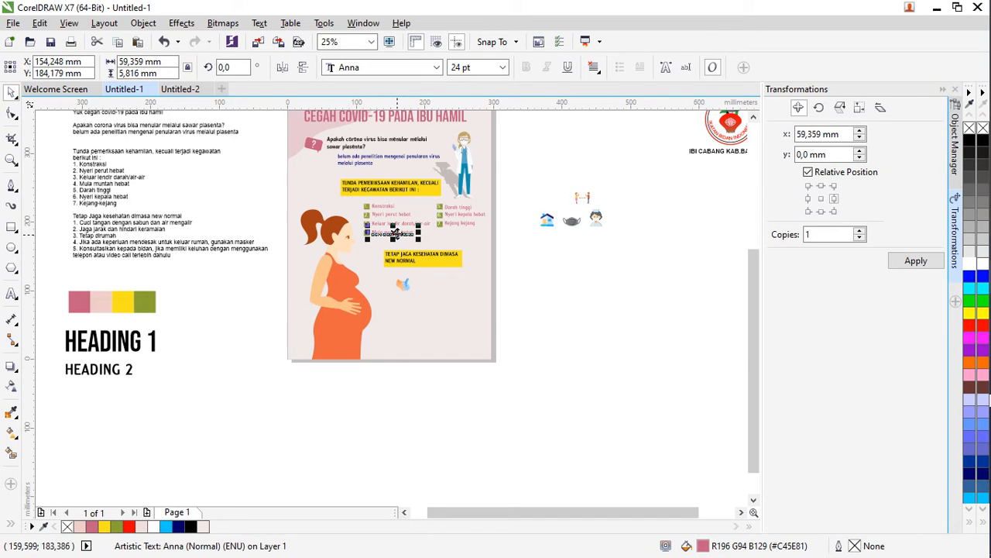
drag(395, 232, 441, 282)
right_click(442, 283)
double_click(439, 281)
scroll(434, 282, up, 1)
key(ctrl+a)
text(cl)
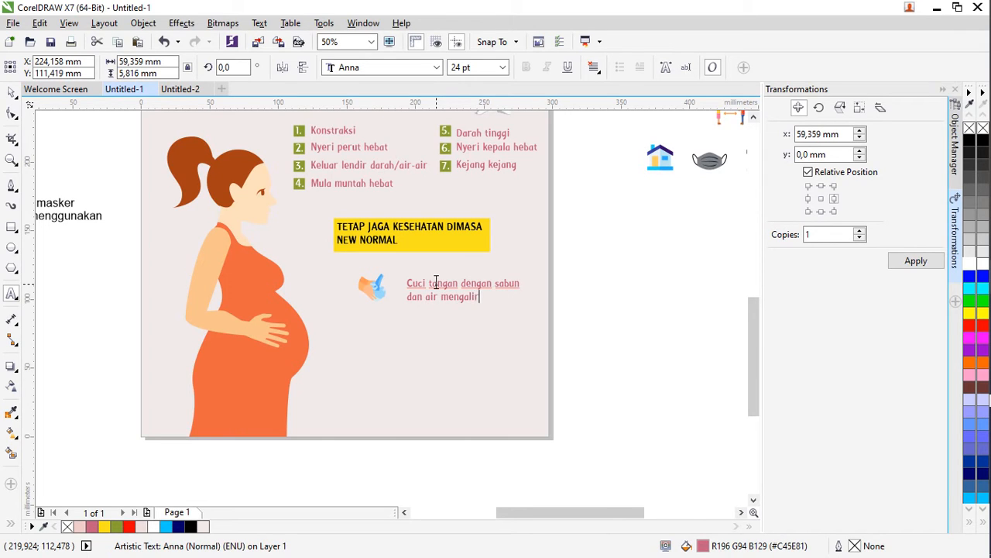
click(11, 94)
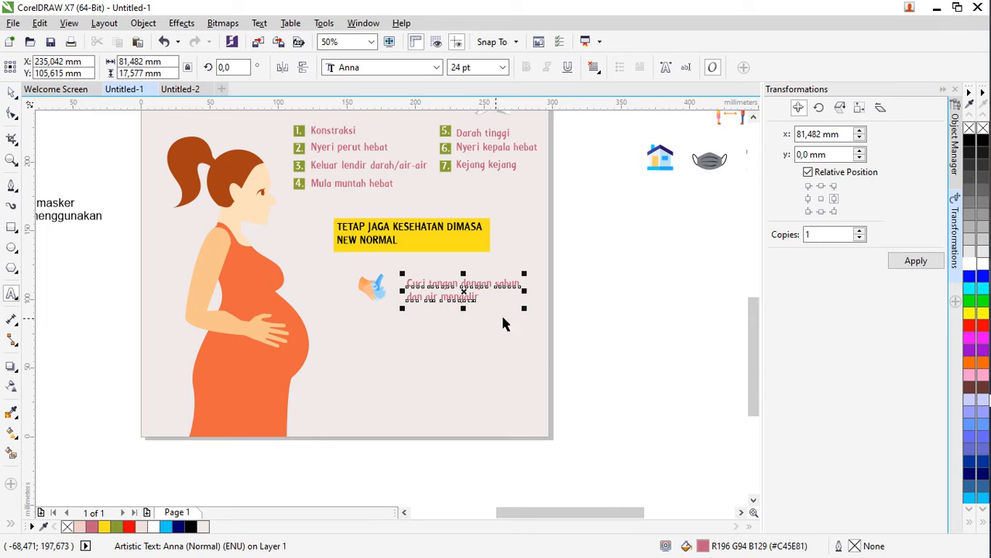
Move the handwashing caption closer to its icon and centre the two vertically.
drag(463, 292, 453, 290)
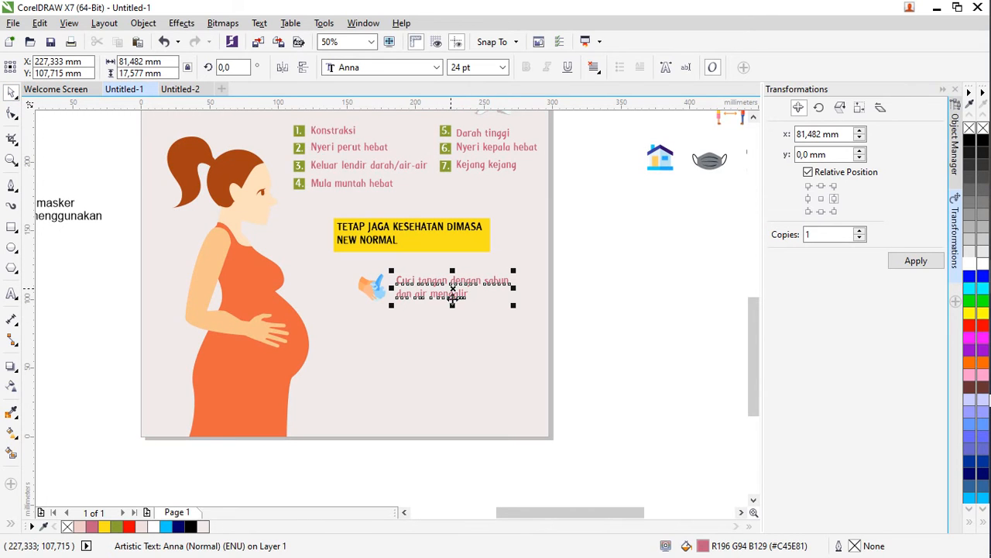
shift+click(353, 287)
click(601, 299)
click(425, 281)
shift+click(377, 286)
click(669, 219)
Move the complete two-person distancing icon below the handwashing icon, group its parts and centre it horizontally under that icon.
scroll(668, 219, down, 2)
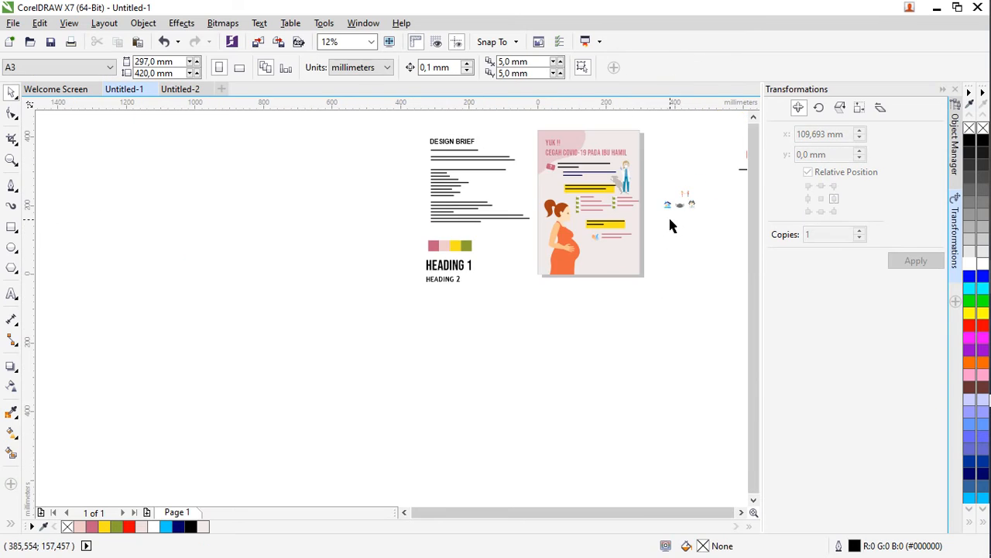
scroll(463, 205, up, 2)
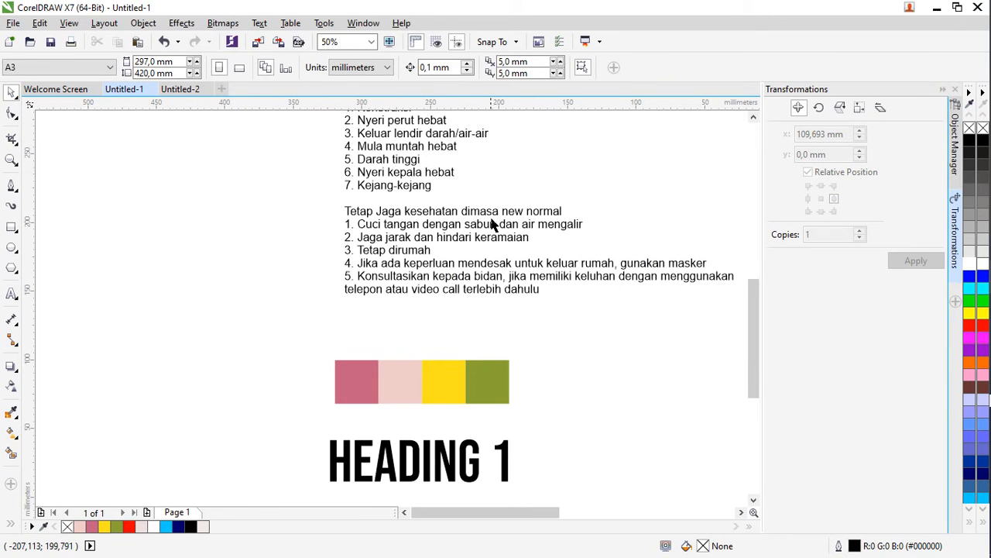
scroll(477, 226, down, 2)
scroll(662, 217, up, 2)
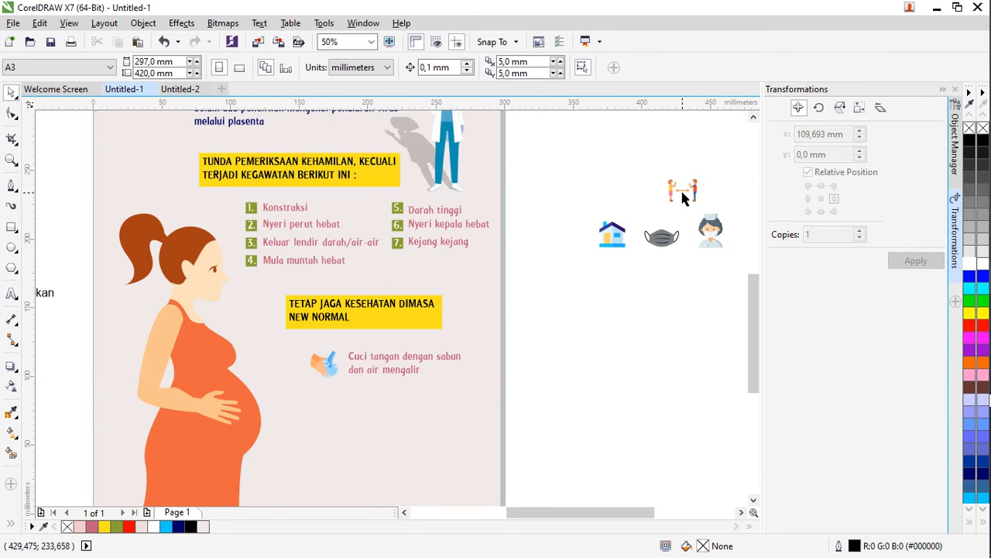
drag(682, 191, 328, 412)
key(ctrl+z)
drag(651, 168, 312, 406)
key(ctrl+g)
shift+click(320, 372)
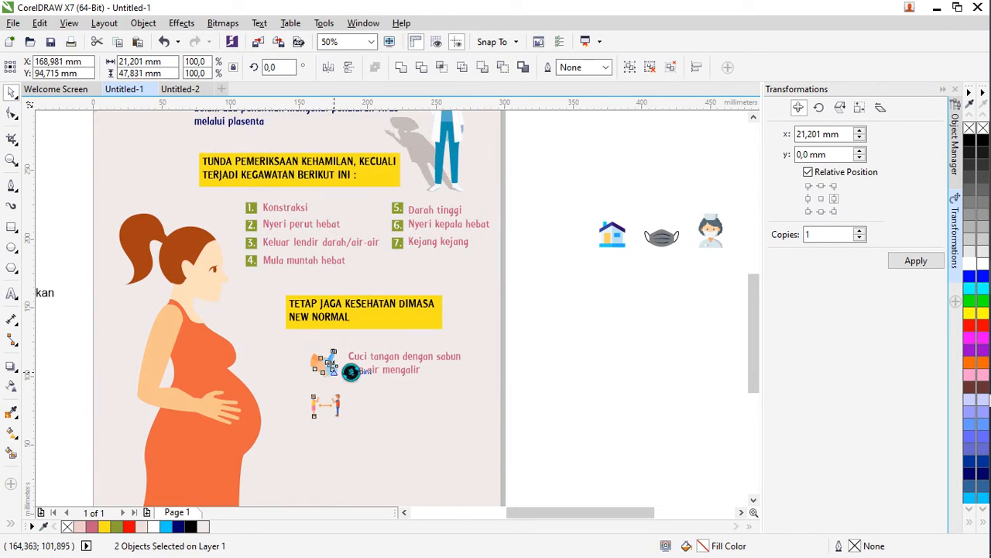
key(c)
click(411, 381)
Duplicate the handwashing caption and centre the copy vertically on the distancing icon.
click(383, 373)
key(ctrl+d)
shift+click(336, 400)
key(e)
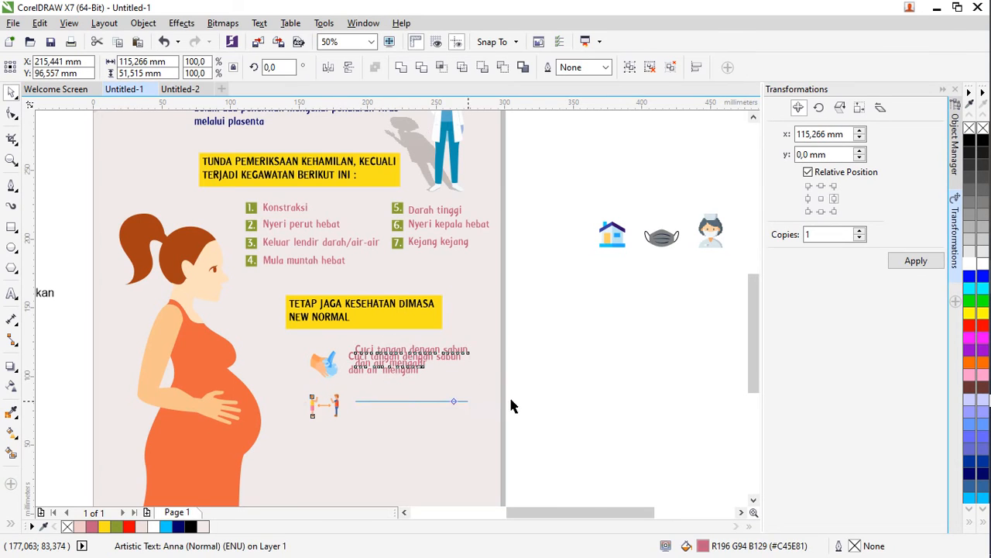
Retype the duplicated caption as "Jaga jarak dan hindari keramaian" on two lines and centre it vertically on the distancing icon.
double_click(437, 404)
key(ctrl+a)
text(Jaga)
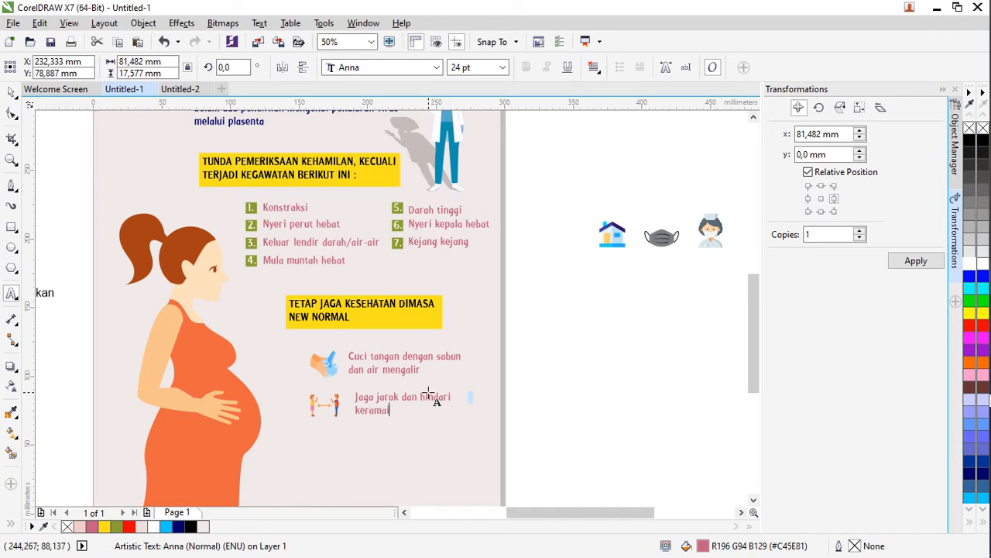
click(12, 92)
shift+click(336, 402)
click(587, 358)
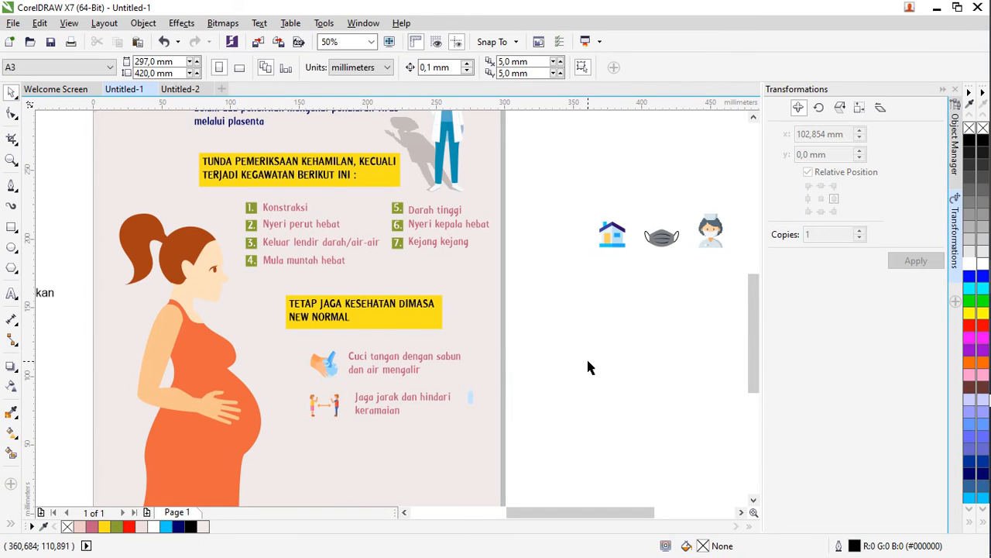
Place the house icon below the distancing icon.
scroll(587, 357, down, 1)
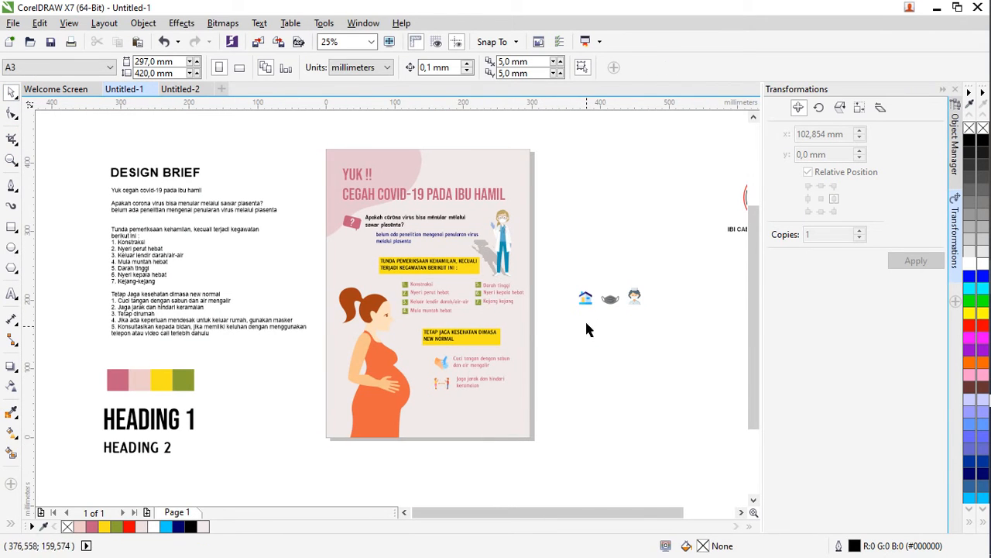
scroll(584, 319, up, 1)
click(587, 287)
scroll(586, 286, down, 1)
drag(584, 286, 471, 387)
Duplicate the distancing caption beside the house icon and retype the copy as "Tetap dirumah".
click(473, 370)
key(ctrl+d)
scroll(470, 387, up, 1)
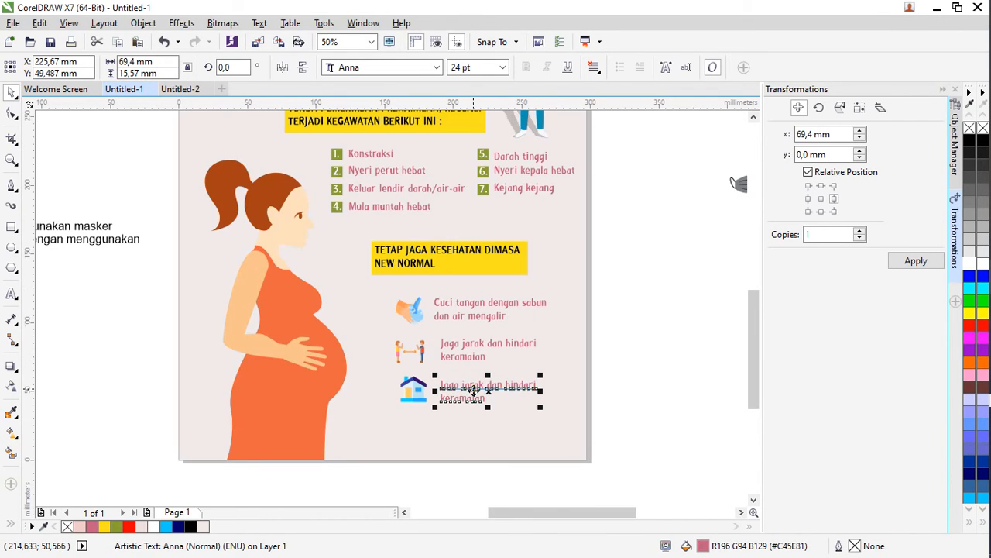
double_click(472, 387)
key(ctrl+a)
key(BackSpace)
text(T)
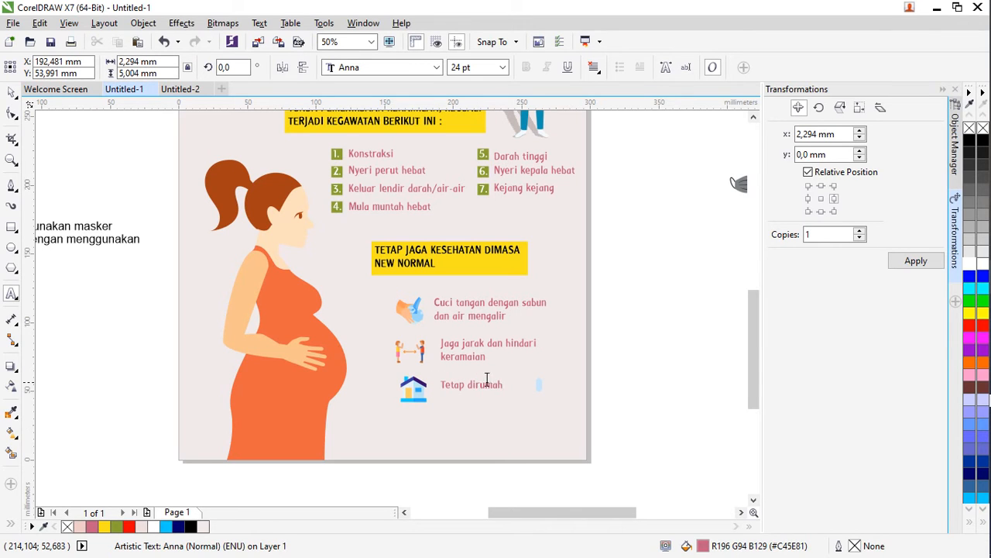
Centre the "Tetap dirumah" caption vertically on the house icon.
click(12, 93)
shift+click(416, 390)
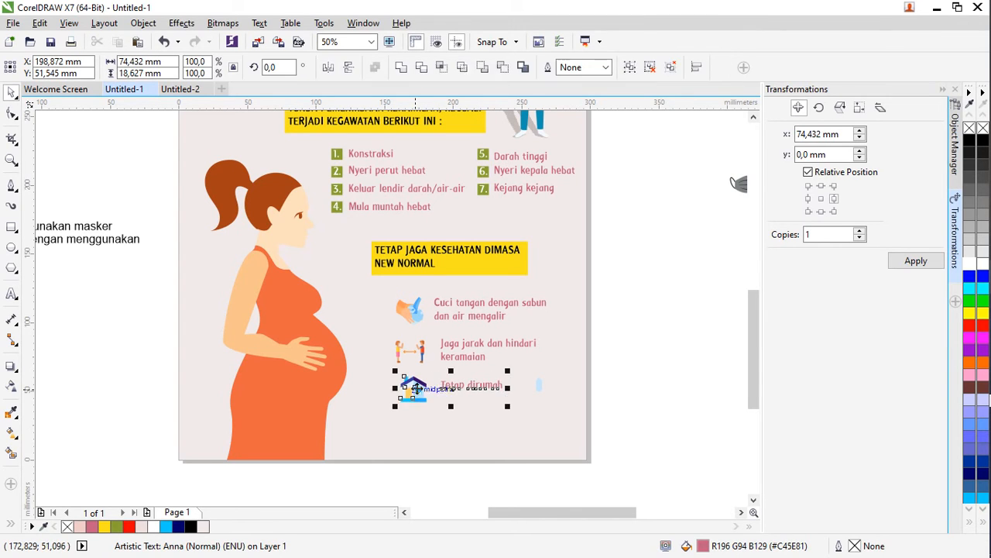
scroll(465, 368, down, 1)
scroll(566, 343, right, 1)
click(579, 342)
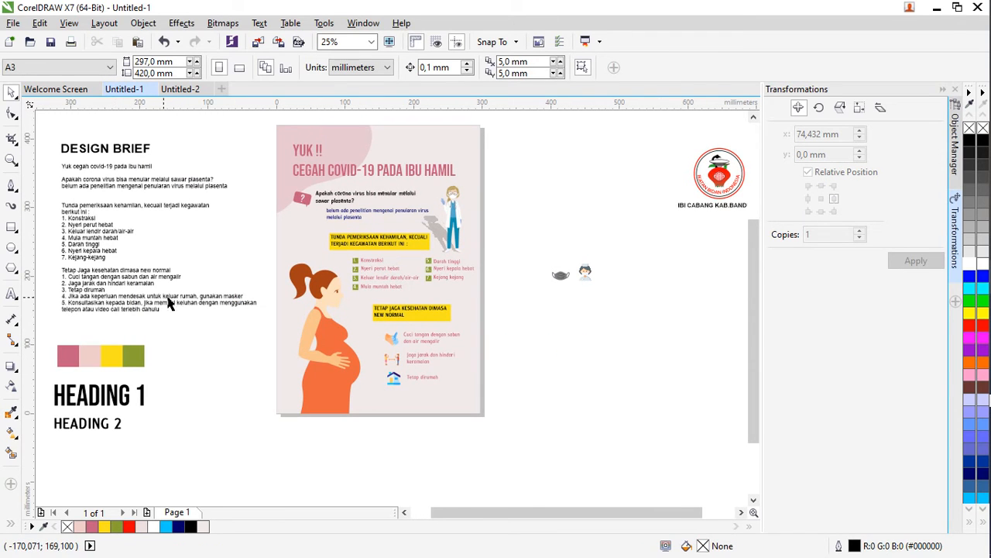
Place the face mask icon below the house icon and centre the four icons horizontally in one column.
drag(560, 276, 393, 397)
scroll(393, 397, up, 1)
shift+click(397, 354)
click(359, 462)
drag(331, 454, 432, 273)
key(c)
key(Escape)
Left-align the handwashing, distancing and stay-home captions.
drag(404, 443, 562, 250)
key(l)
key(Escape)
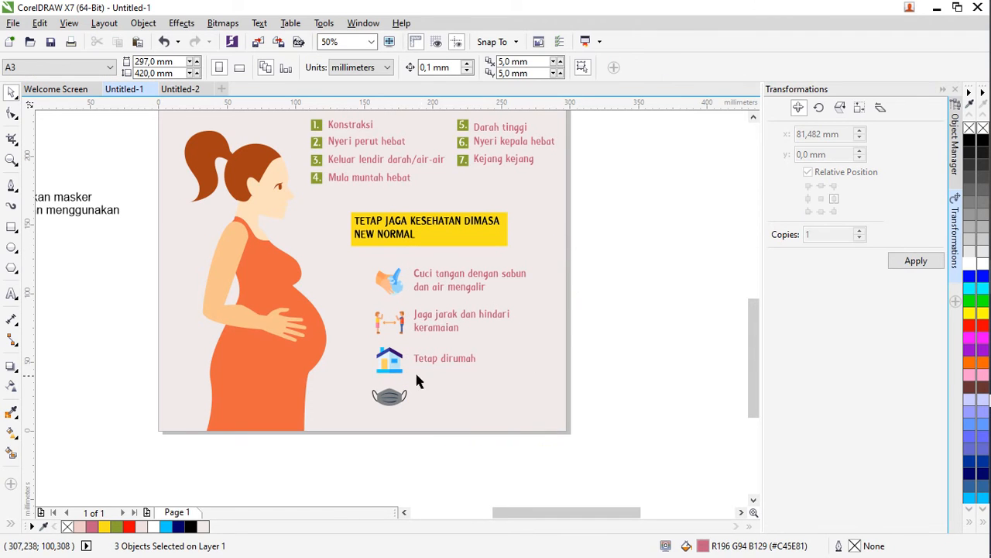
Duplicate "Tetap dirumah" beside the mask icon and retype it as "Jika ada keperluan mendesak untuk keluar rumah, gunakan masker" on two lines.
drag(455, 367, 452, 353)
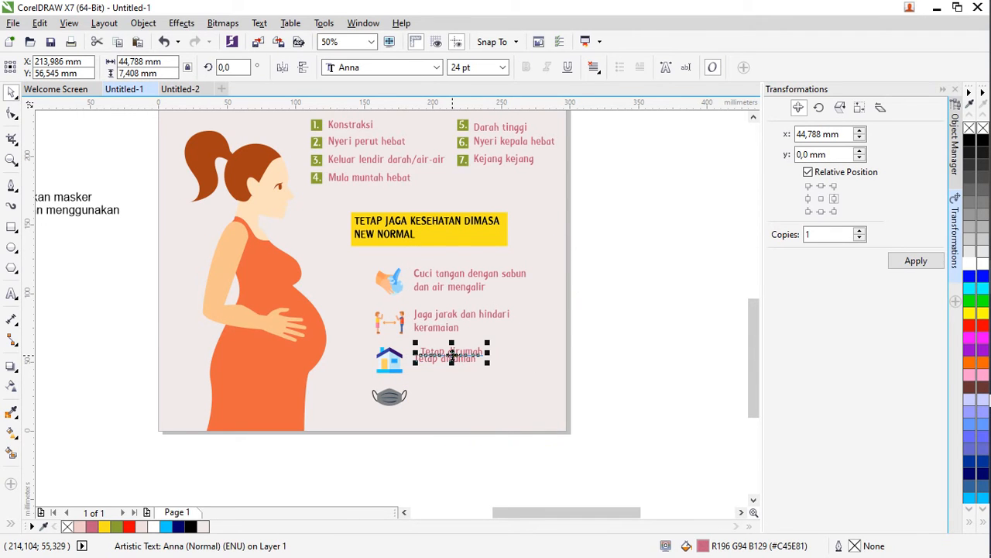
scroll(451, 353, down, 2)
drag(450, 356, 449, 375)
right_click(449, 376)
double_click(449, 375)
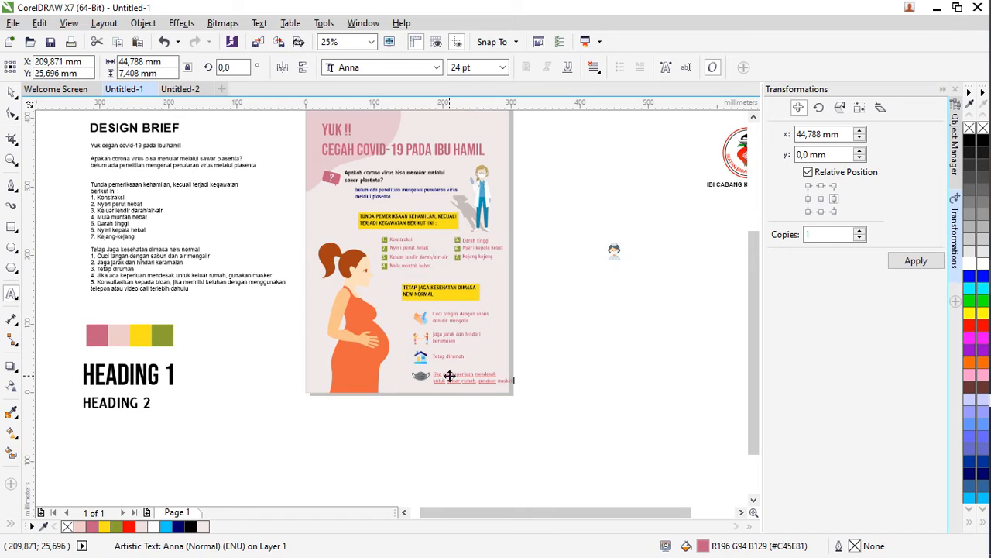
click(568, 362)
click(11, 93)
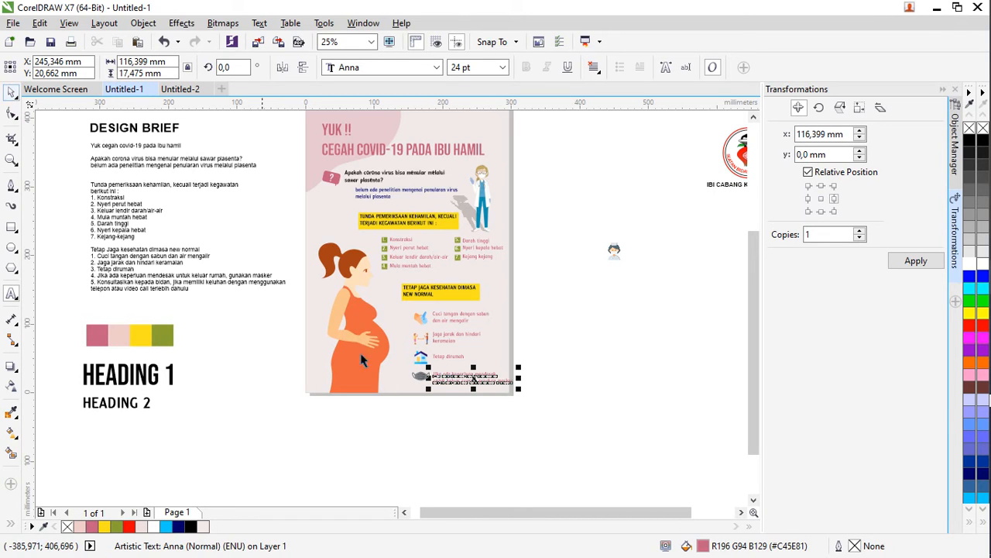
click(457, 415)
Place the nurse icon directly below the face mask icon.
scroll(447, 397, up, 1)
scroll(464, 383, down, 1)
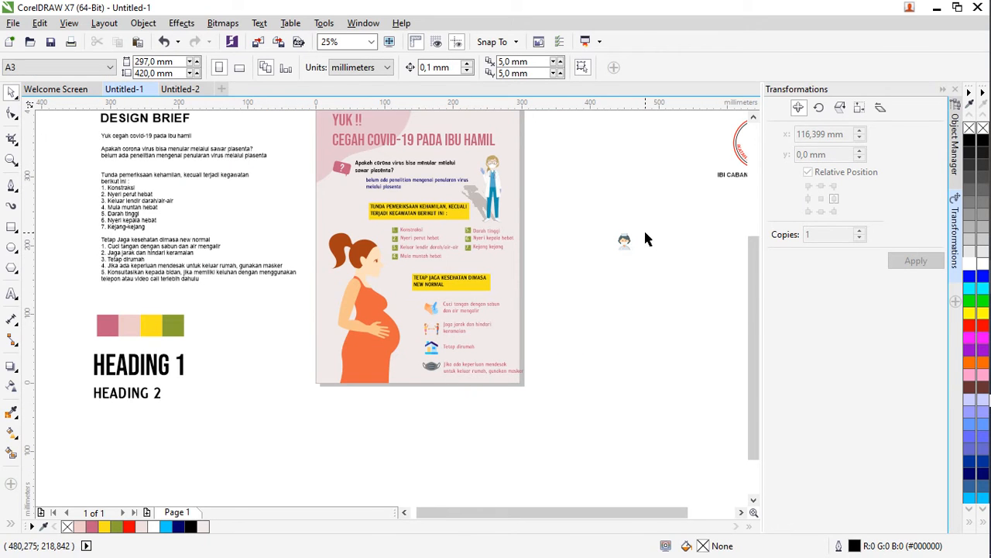
click(625, 244)
drag(440, 391, 432, 391)
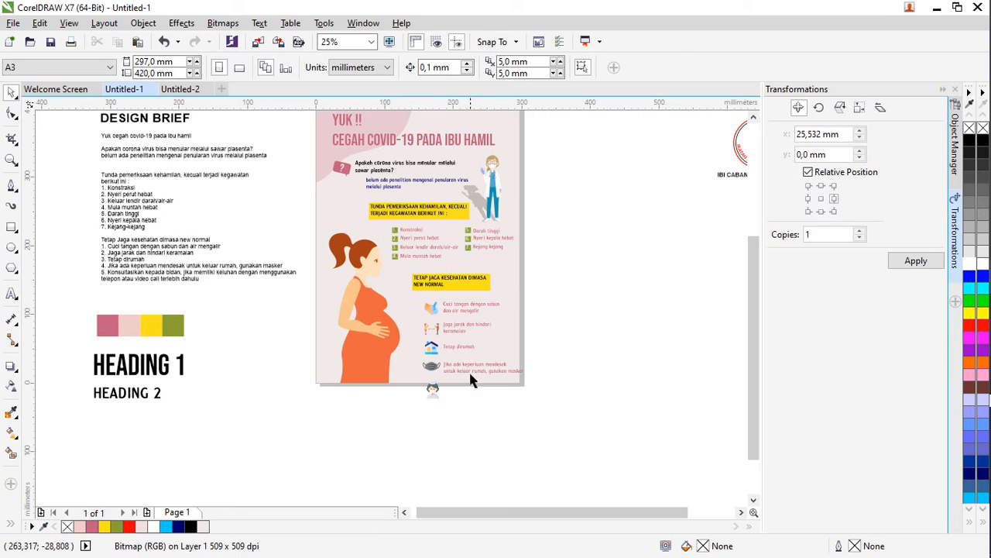
Duplicate the mask caption beside the nurse icon and retype it as "Konsultasikan kepada bidan, jika memiliki keluhan dengan menggunakan telepon atau video call terlebih dahulu" on three lines.
click(470, 378)
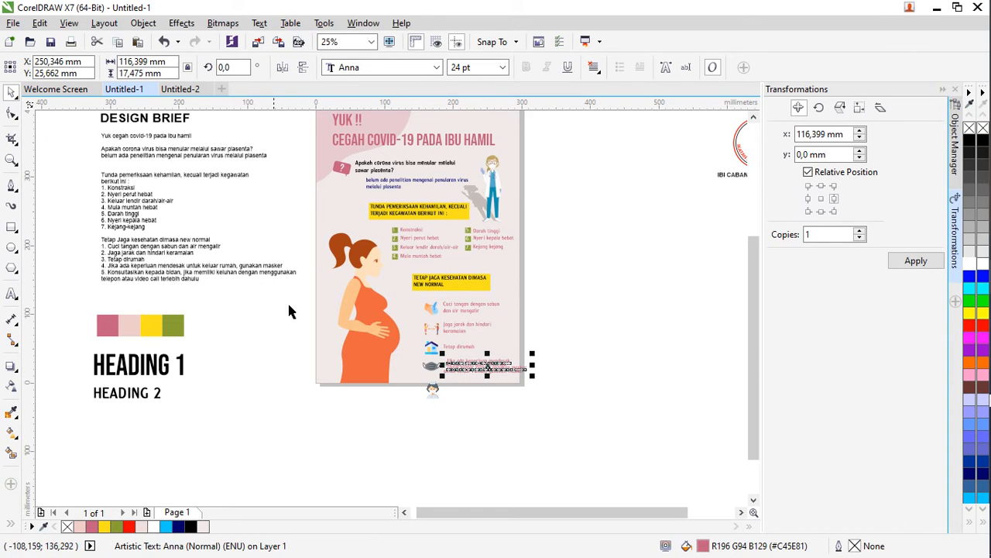
drag(460, 364, 464, 391)
double_click(464, 390)
key(ctrl+a)
text(K)
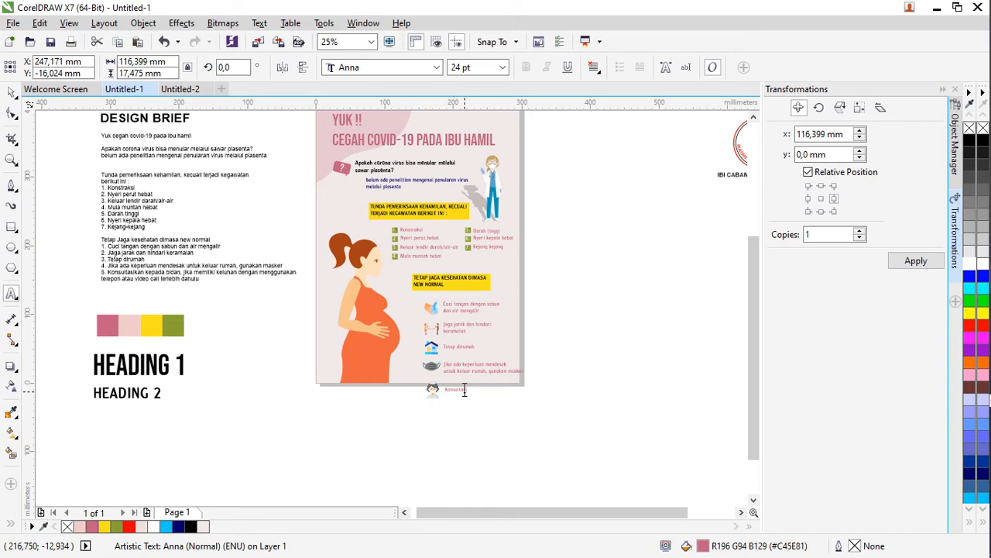
scroll(468, 380, up, 1)
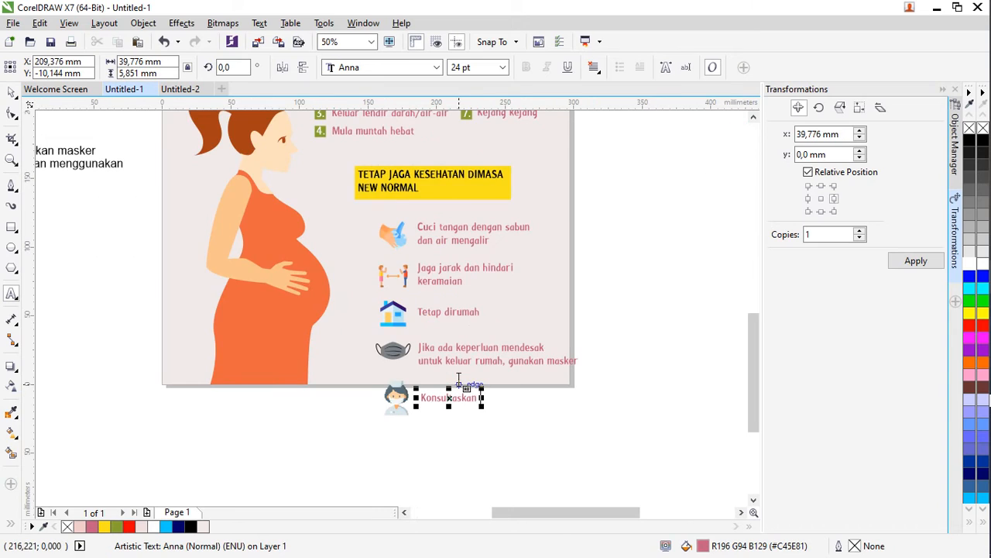
key(BackSpace)
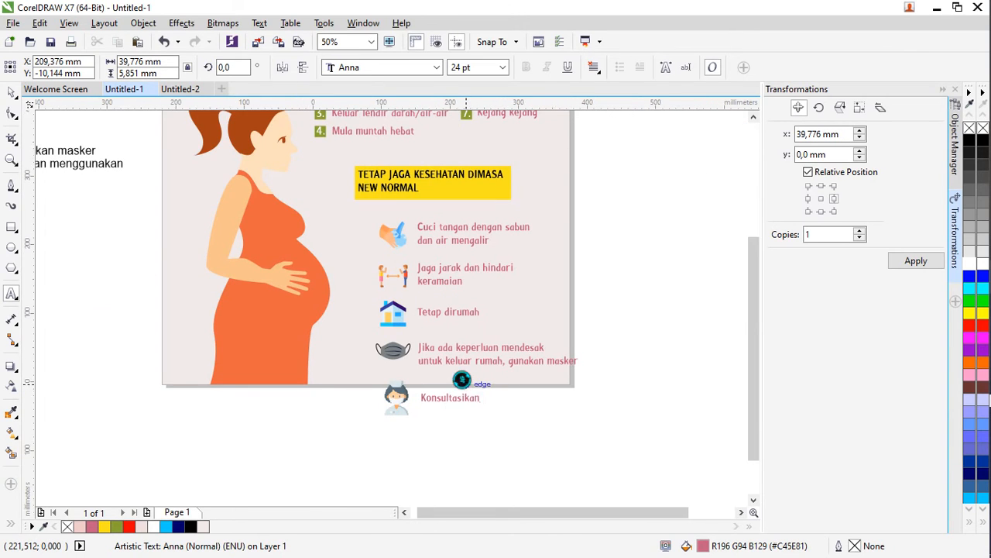
scroll(465, 377, down, 1)
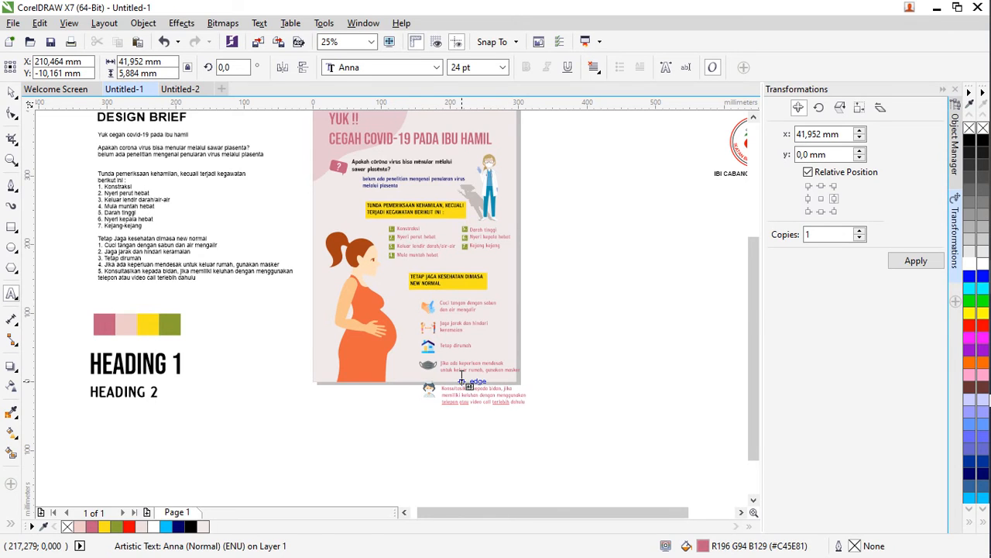
scroll(462, 379, up, 1)
Fully justify the three-line "Konsultasikan kepada bidan" caption.
key(ctrl+a)
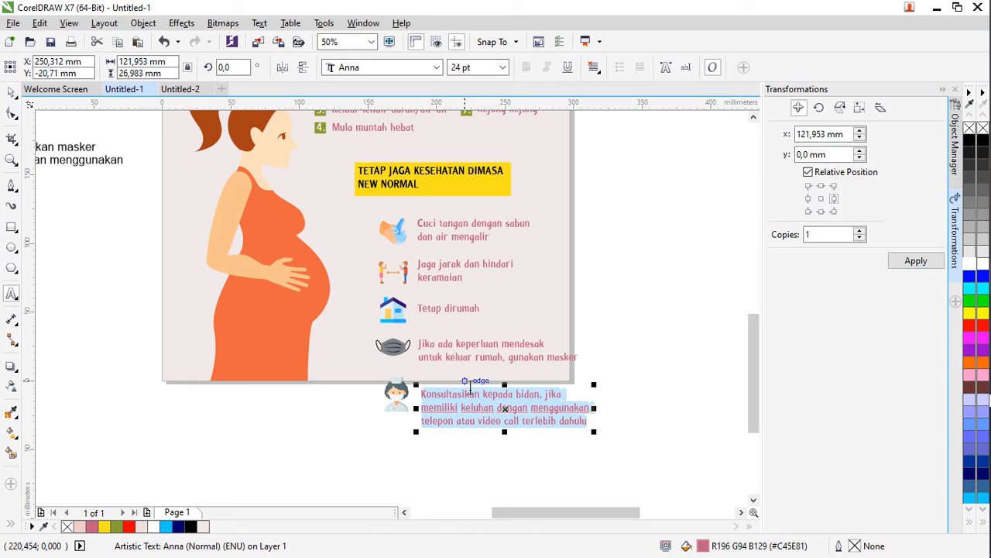
key(ctrl+j)
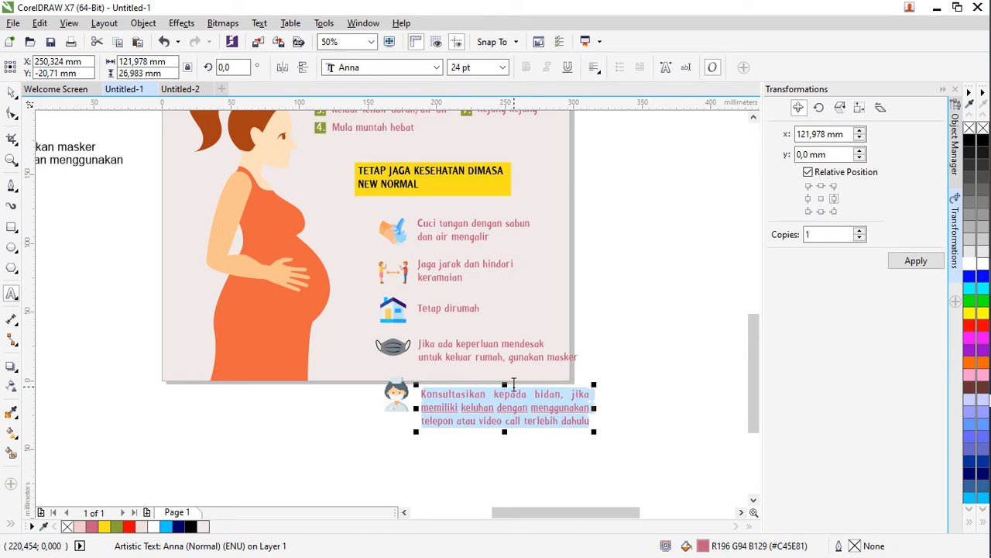
click(12, 92)
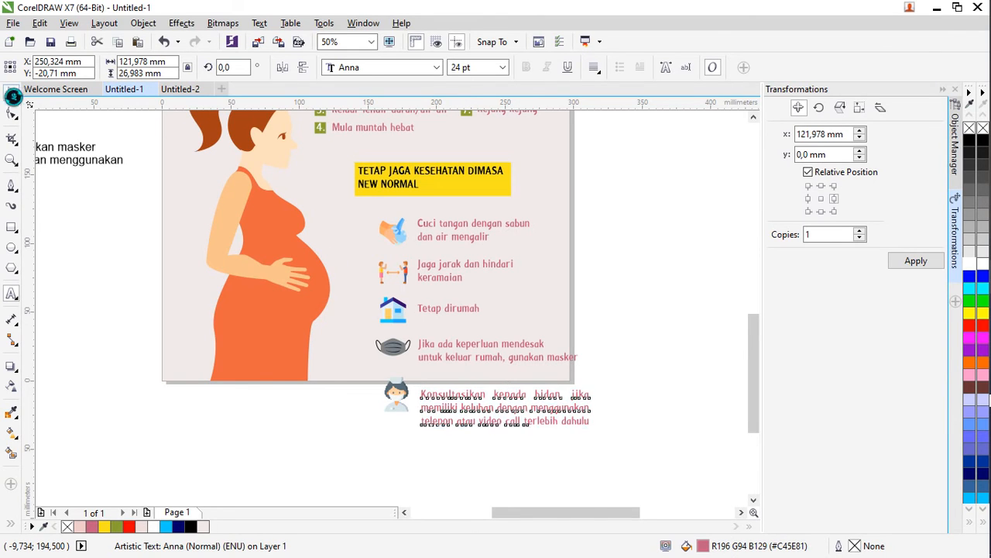
Centre the nurse icon horizontally under the face mask icon.
click(382, 438)
click(397, 405)
shift+click(394, 365)
click(343, 418)
click(396, 411)
shift+click(402, 329)
click(367, 416)
click(398, 404)
shift+click(399, 347)
key(c)
Centre the "Konsultasikan kepada bidan" caption vertically on the nurse icon.
click(435, 410)
shift+click(397, 397)
key(e)
click(453, 464)
Left-align all five health tip captions.
click(443, 395)
shift+click(426, 355)
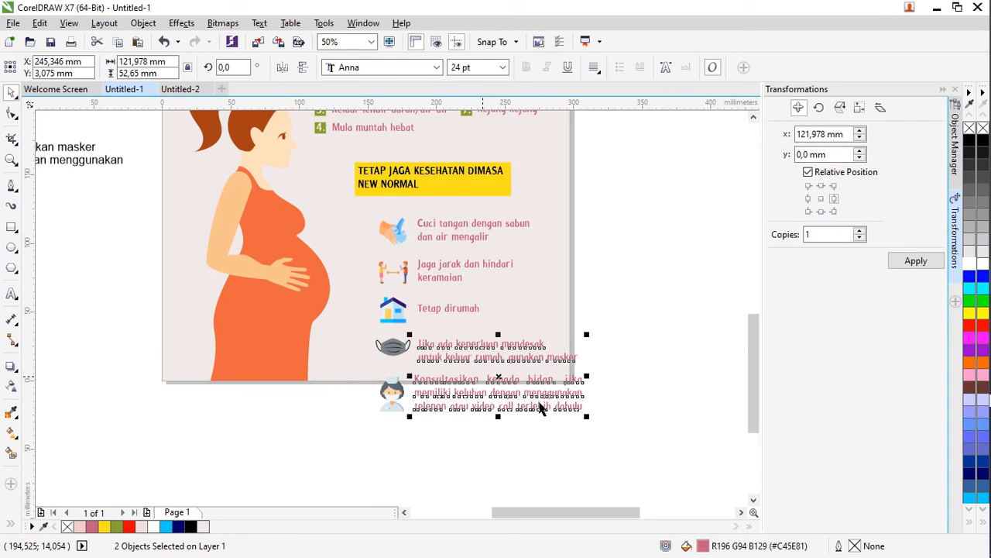
click(617, 406)
drag(394, 460, 605, 209)
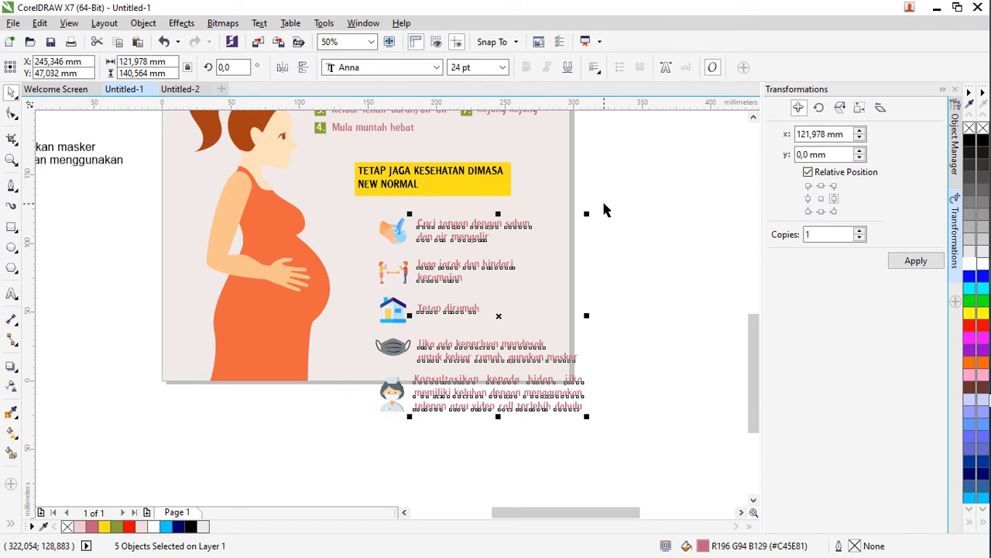
key(l)
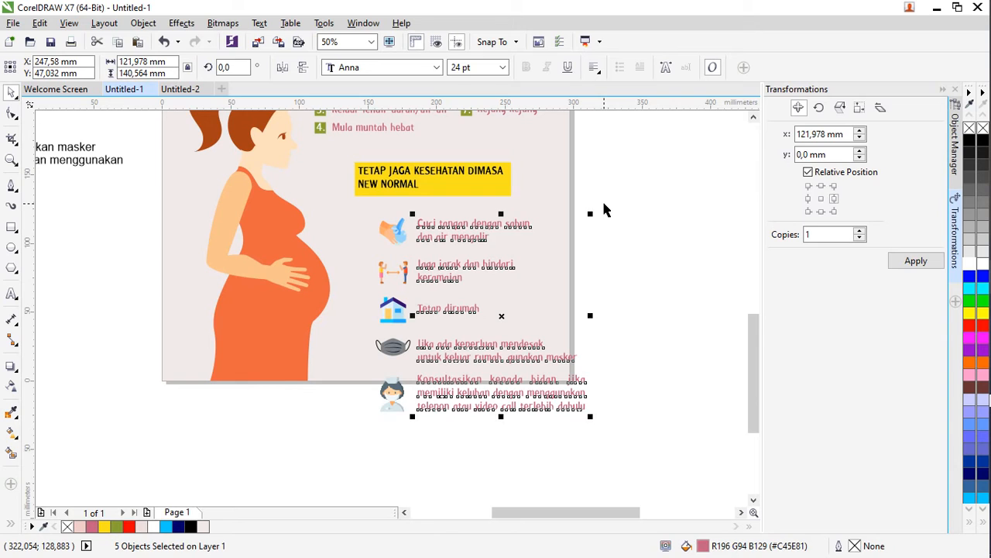
click(612, 209)
Move the five tip icons and their captions up together so the whole block fits inside the page.
scroll(548, 310, down, 2)
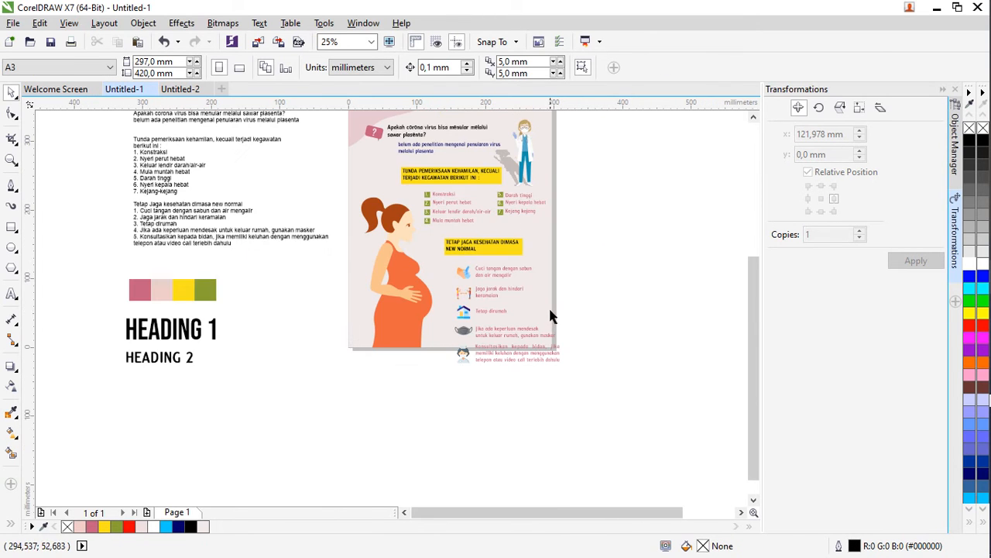
scroll(564, 281, up, 2)
drag(354, 434, 316, 471)
drag(366, 417, 344, 381)
scroll(597, 266, down, 4)
click(598, 267)
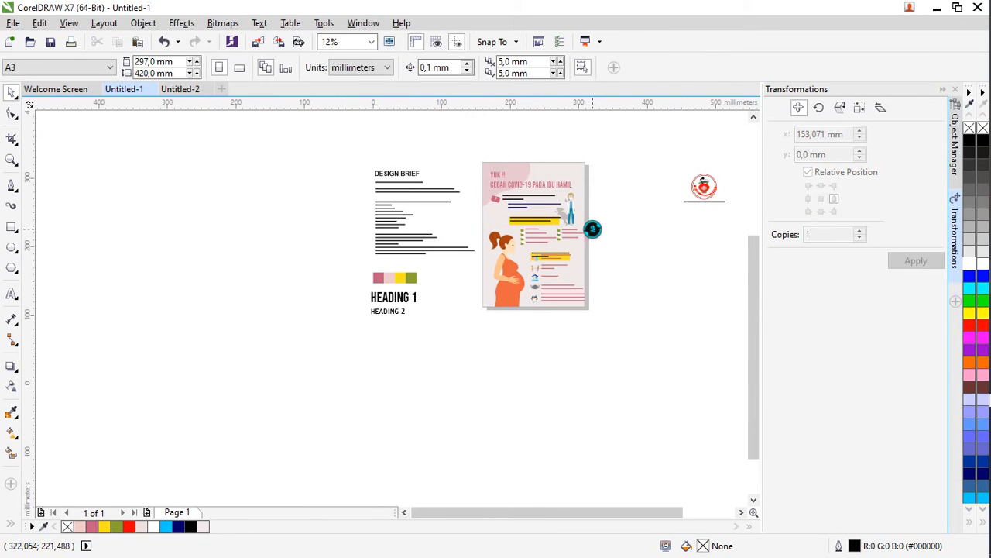
Move the "TETAP JAGA KESEHATAN DIMASA NEW NORMAL" heading and its yellow box up, clear of the handwashing tip.
scroll(593, 244, up, 4)
drag(605, 256, 333, 338)
shift+click(407, 328)
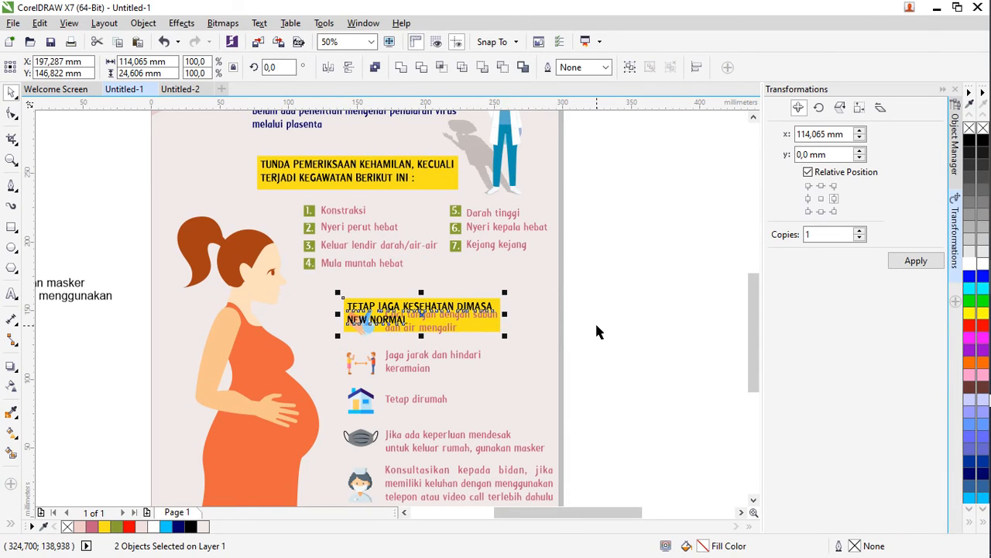
scroll(508, 313, down, 2)
drag(478, 314, 471, 299)
Nudge the "TUNDA PEMERIKSAAN KEHAMILAN" heading and its seven numbered items slightly up.
drag(564, 217, 366, 303)
drag(567, 225, 379, 293)
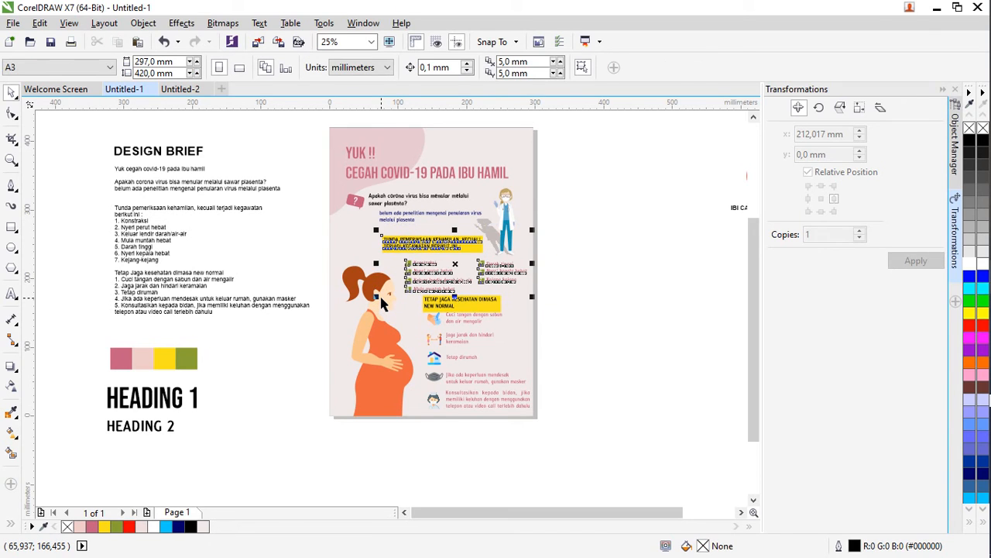
key(Up)
key(Up)
key(Up)
key(Up)
key(Up)
key(Up)
key(Up)
key(Up)
key(Up)
key(Up)
key(Up)
key(Up)
key(Up)
key(Up)
key(Up)
key(Up)
key(Up)
key(Up)
key(Up)
key(Up)
key(Right)
key(Up)
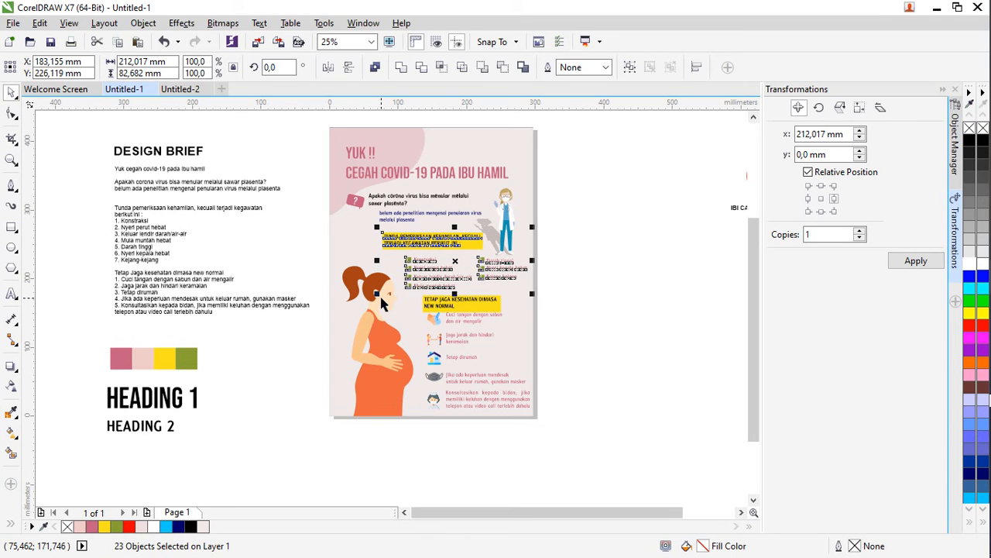
Nudge the title, question, doctor and emergency signs section up together by about 7 mm.
drag(577, 140, 320, 284)
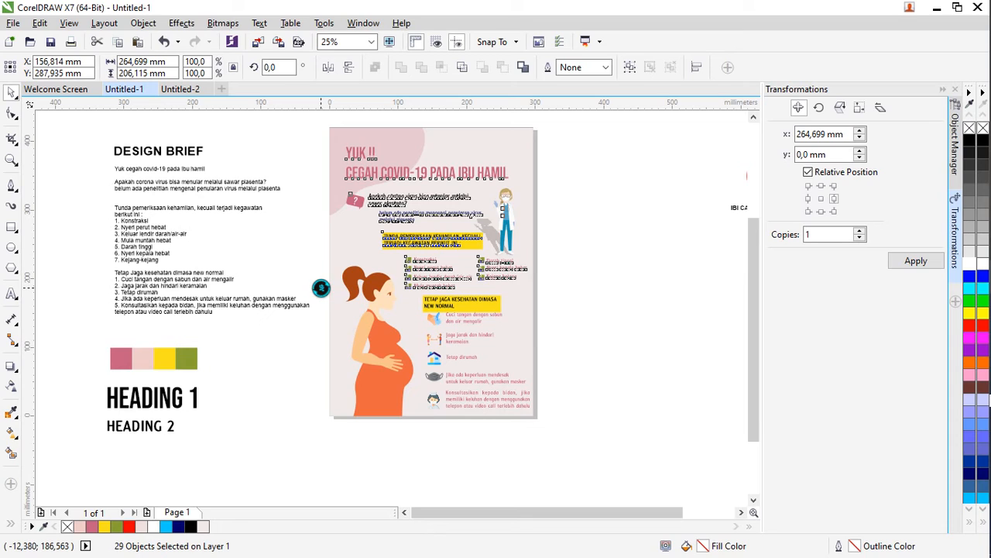
key(Up)
key(Up)
key(Up)
key(Up)
key(Up)
key(Up)
key(Up)
key(Up)
key(Up)
key(Up)
key(Up)
key(Up)
key(Up)
key(Up)
key(Up)
key(Up)
key(Up)
key(Up)
key(Up)
key(Up)
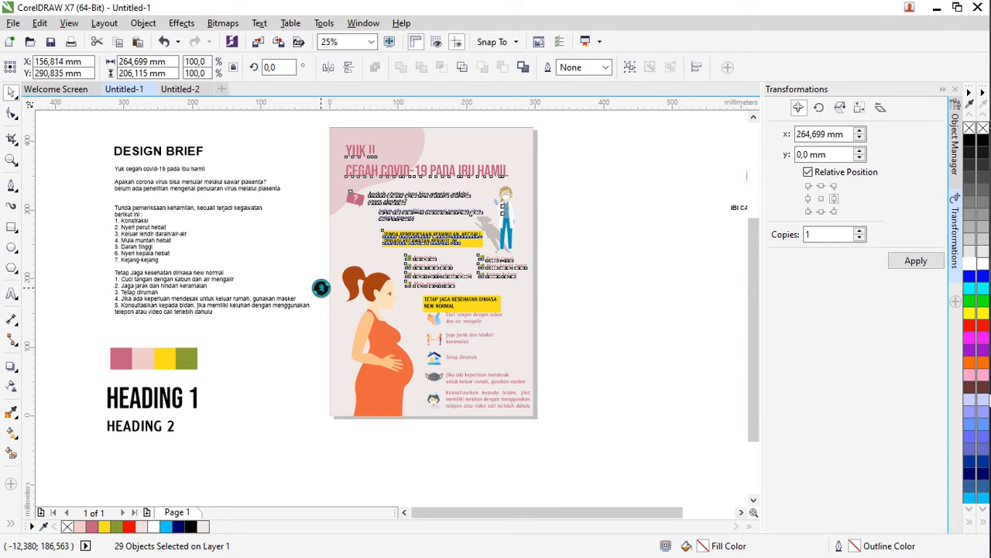
key(Up)
key(Up)
key(Up)
key(Up)
key(Up)
key(Up)
key(Up)
key(Up)
key(Up)
key(Up)
key(Up)
key(Up)
key(Up)
key(Up)
key(Up)
key(Up)
key(Up)
key(Up)
key(Up)
key(Up)
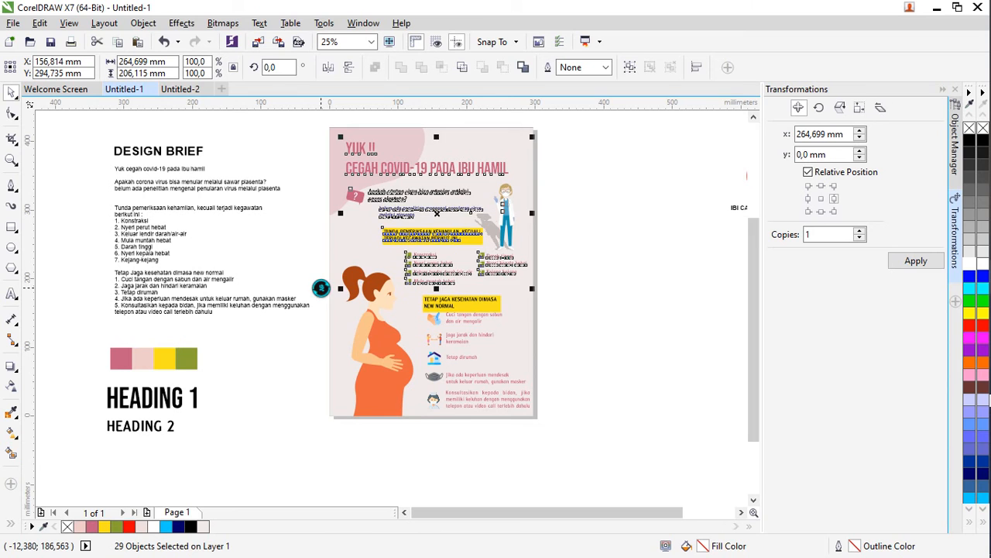
click(553, 308)
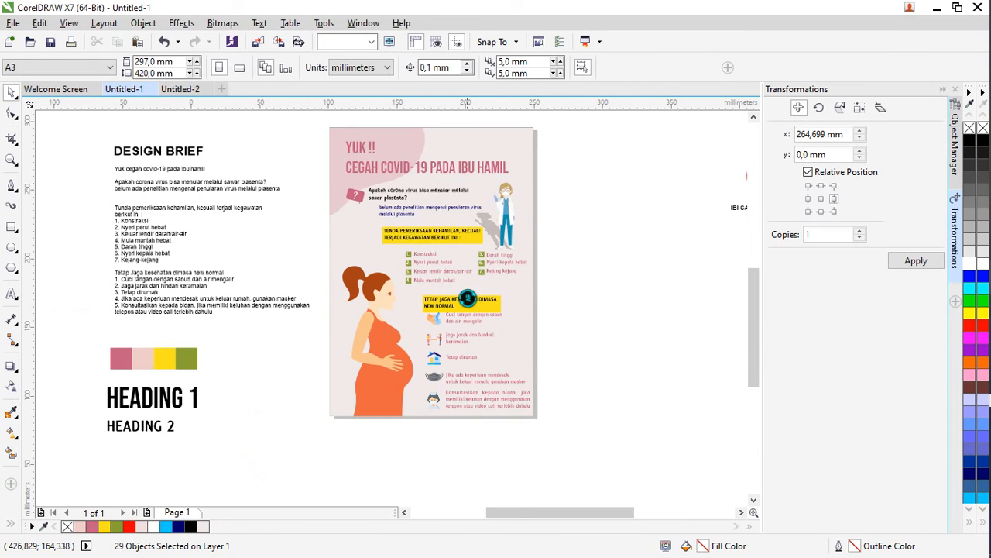
Group the "TETAP JAGA KESEHATAN DIMASA NEW NORMAL" text with its yellow box, raise it and left-align it with the handwashing icon.
scroll(465, 314, up, 3)
click(459, 328)
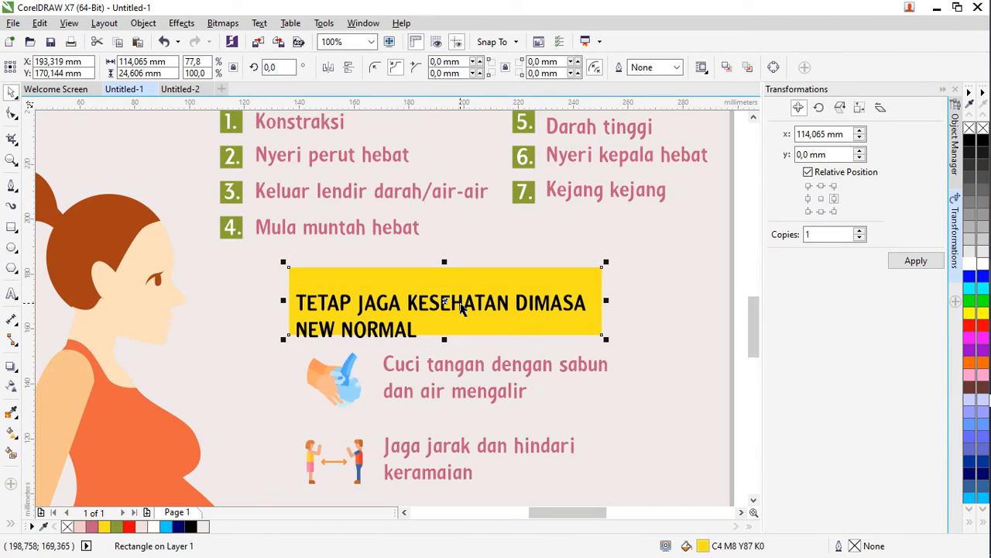
shift+click(463, 304)
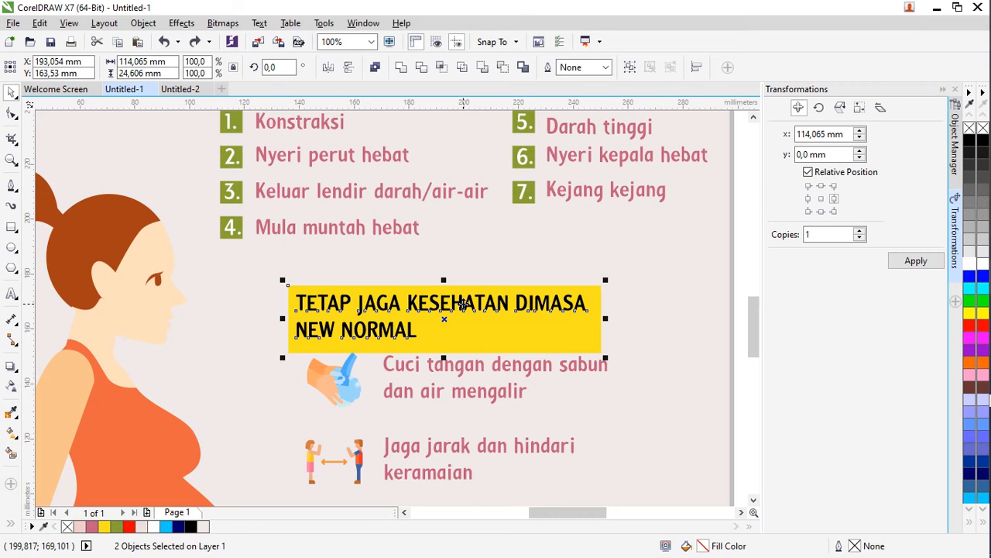
key(ctrl+g)
drag(464, 325, 466, 313)
shift+click(348, 378)
key(l)
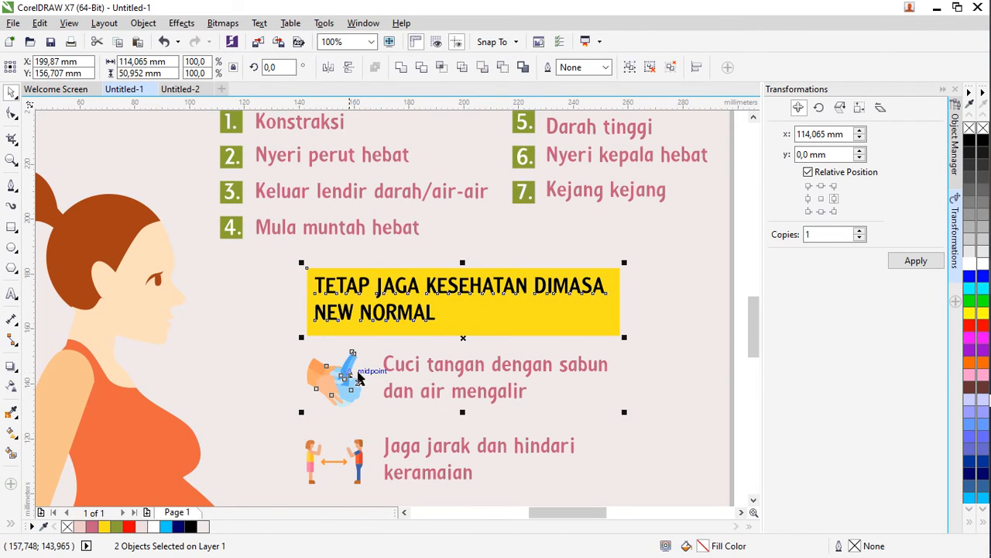
scroll(473, 359, down, 2)
scroll(488, 348, down, 2)
click(565, 377)
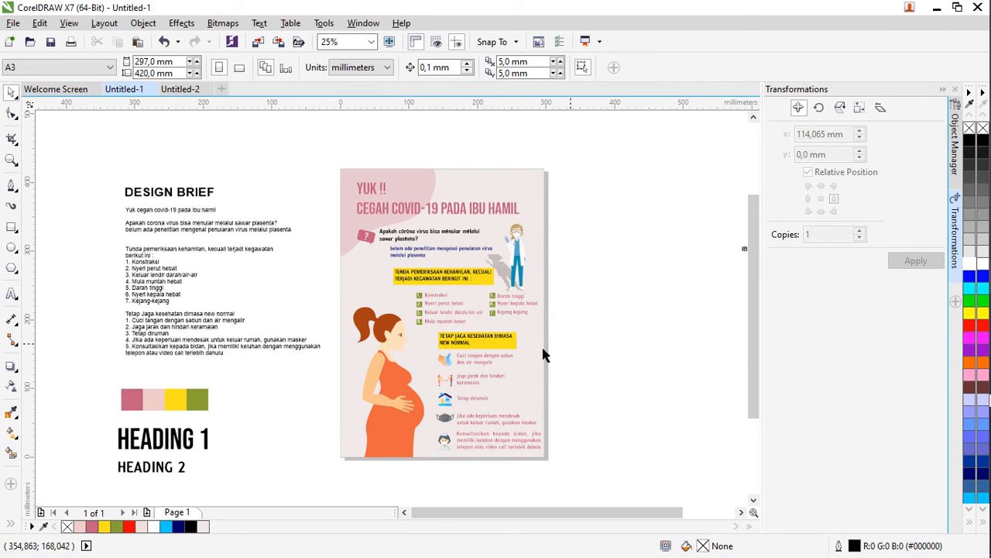
Scale down the pregnant woman illustration, keeping it at the page's lower left corner.
click(399, 371)
drag(428, 300, 422, 309)
Nudge the new normal heading with its five tip icons and captions slightly left, away from the page's right edge.
drag(635, 310, 414, 457)
key(Left)
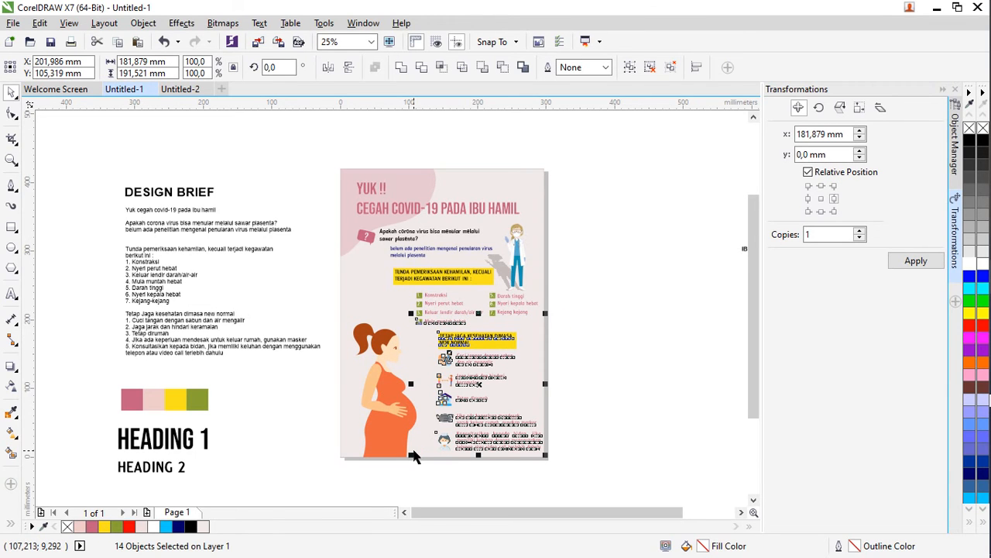
drag(586, 327, 453, 430)
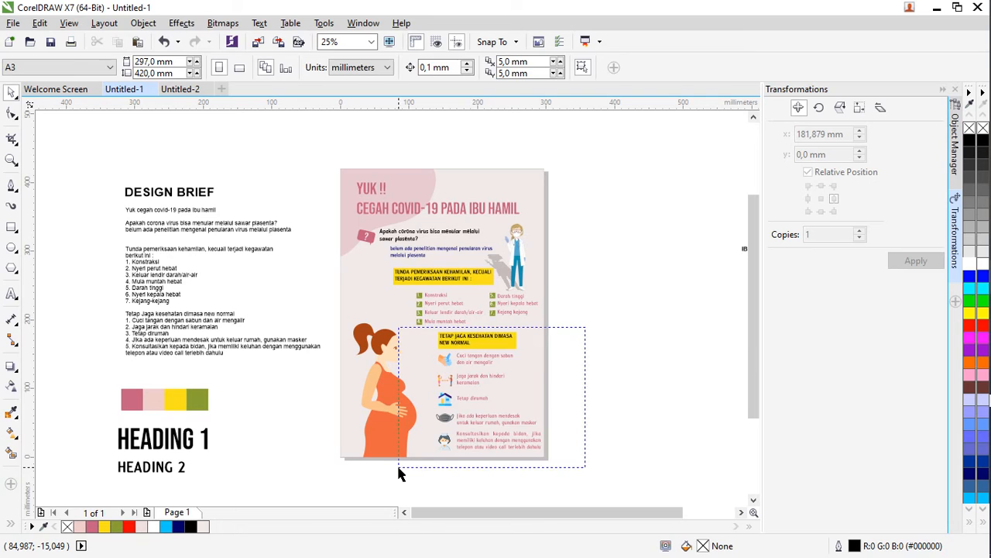
drag(399, 474, 401, 472)
key(Left)
key(Left)
key(Left)
key(Left)
key(Left)
key(Left)
key(Left)
key(Left)
key(Left)
key(Left)
key(Left)
key(Left)
key(Left)
key(Left)
key(Left)
key(Left)
key(Left)
key(Left)
key(Left)
key(Left)
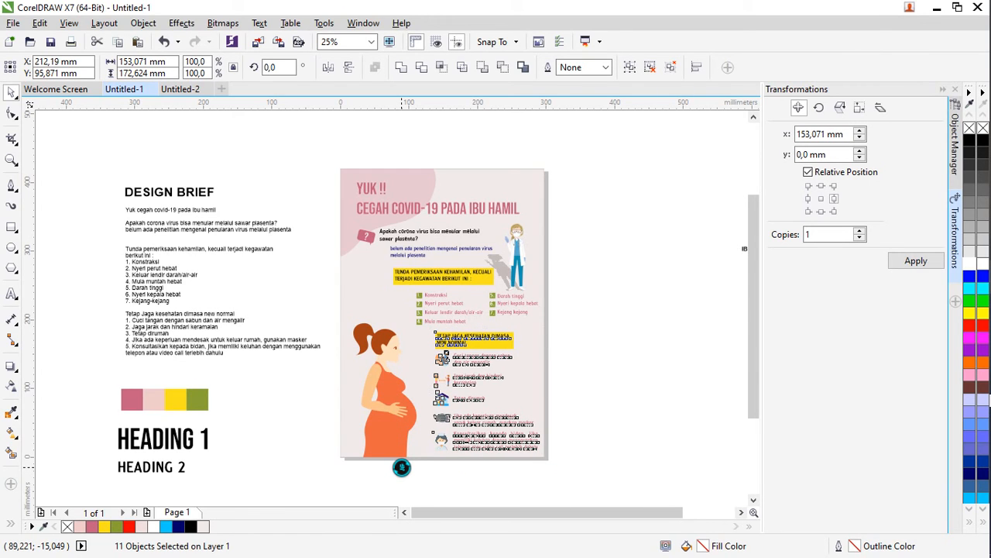
Shift the new normal heading, tip icons and captions about 4 mm further left, then deselect them.
key(Left)
key(Left)
key(Left)
key(Left)
key(Left)
key(Left)
key(Left)
key(Left)
key(Left)
key(Left)
key(Left)
key(Left)
key(Left)
key(Left)
key(Left)
key(Left)
key(Left)
key(Left)
key(Left)
key(Left)
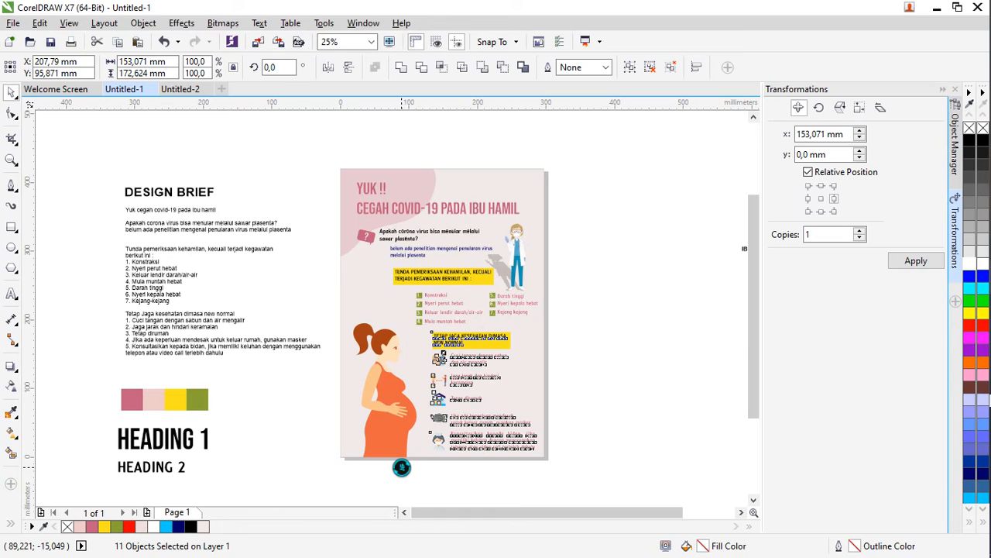
click(506, 473)
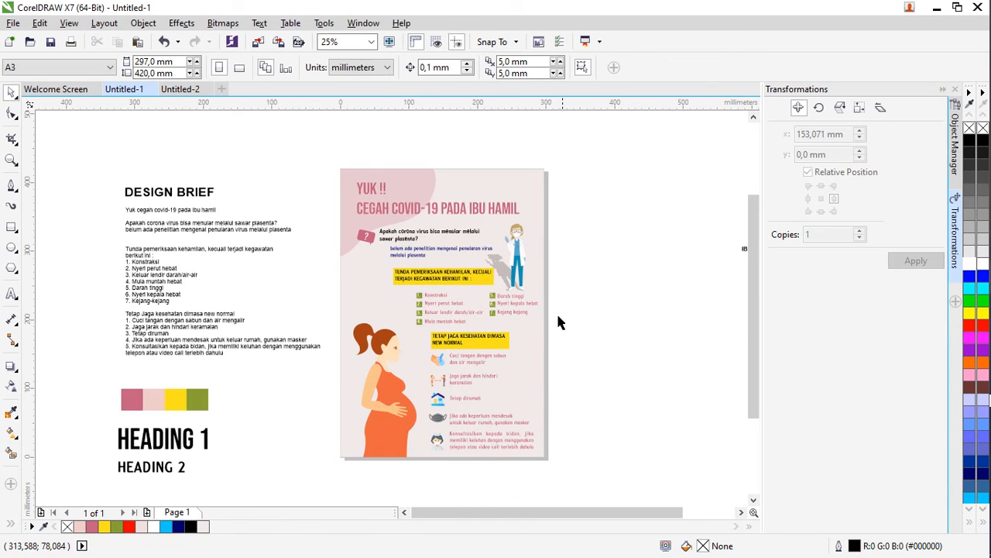
click(12, 185)
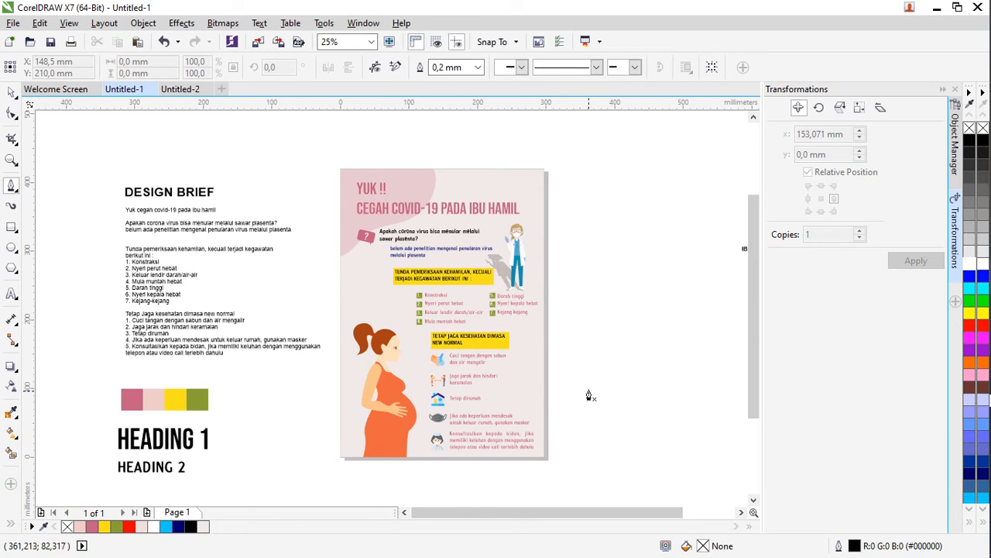
drag(529, 367, 517, 392)
drag(511, 397, 430, 463)
key(ctrl+z)
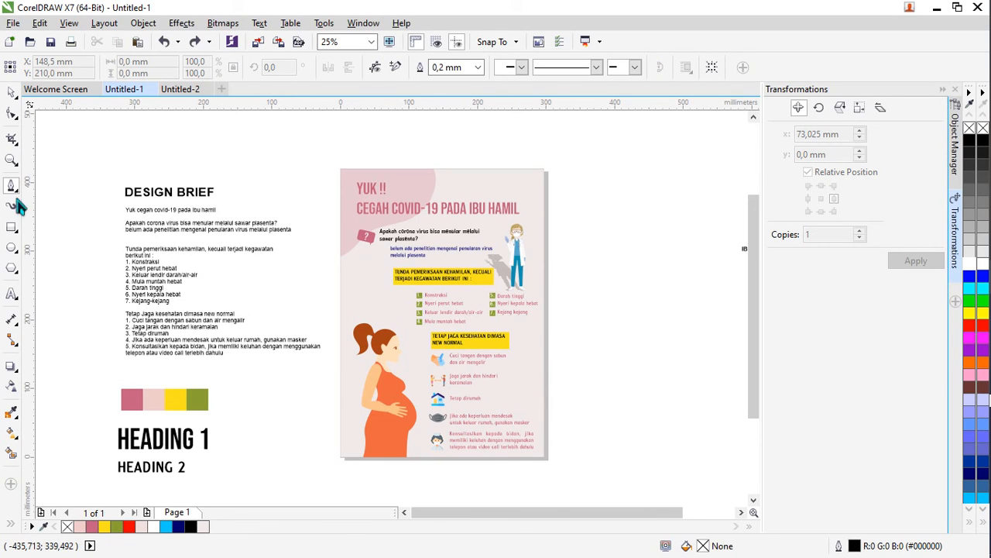
Try to draw a closed B-Spline blob over the page's lower right corner, then undo it.
click(17, 194)
click(46, 233)
click(19, 198)
click(58, 252)
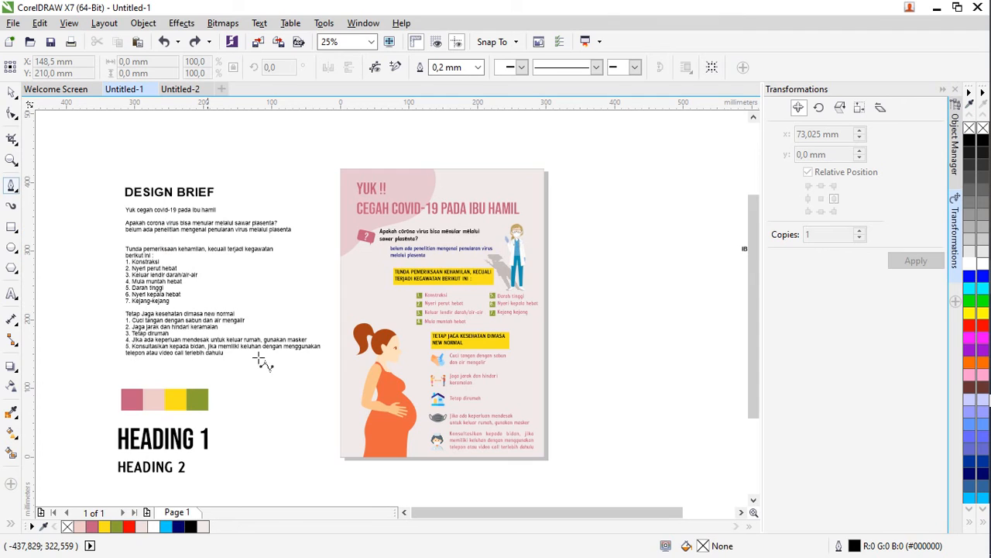
click(597, 391)
click(518, 402)
click(498, 424)
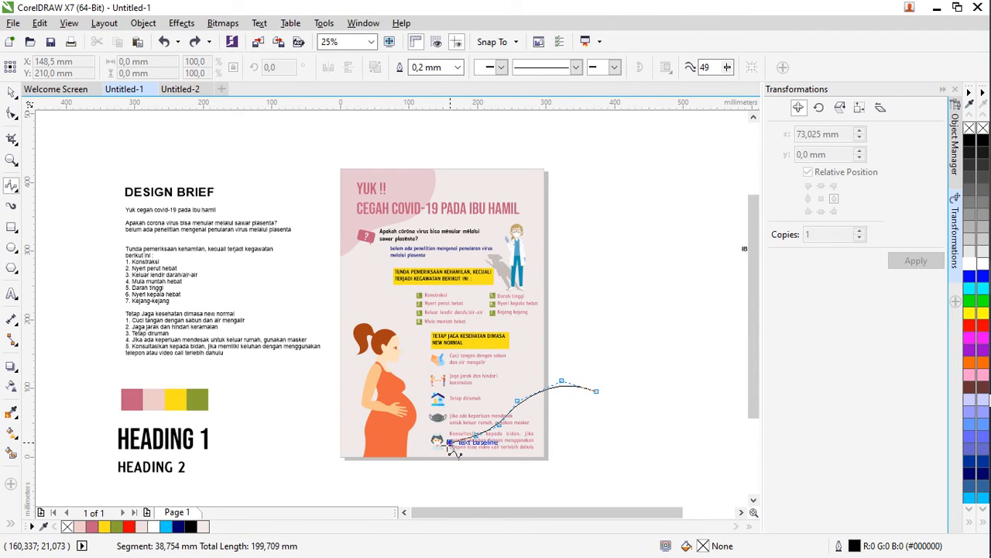
click(446, 449)
click(399, 468)
click(430, 489)
click(481, 492)
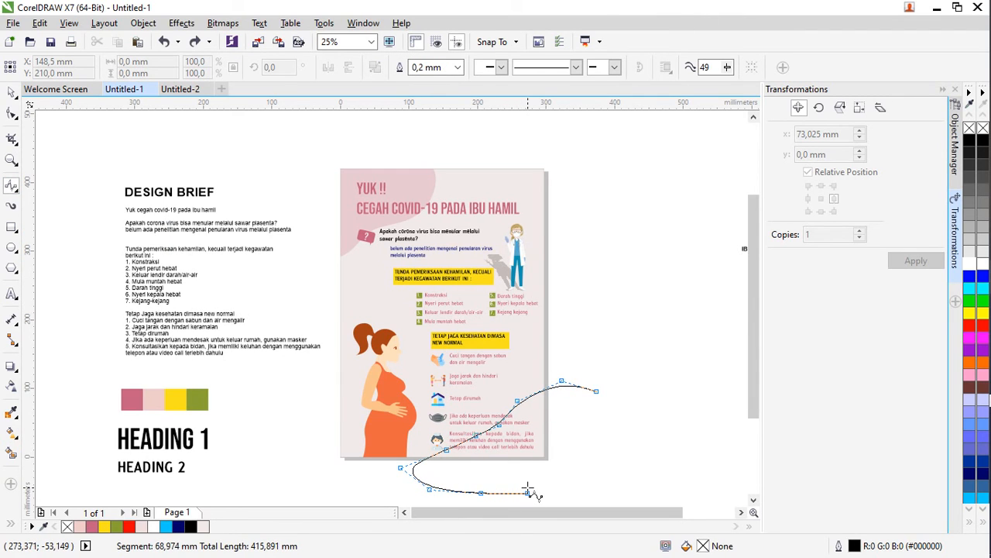
click(596, 391)
key(ctrl+z)
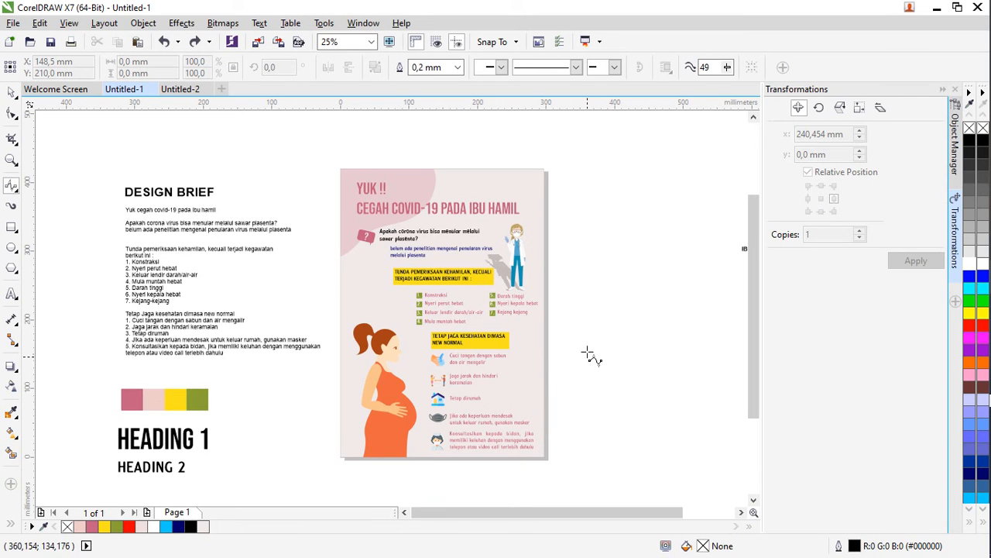
Draw a closed B-Spline blob about 276 by 193 mm over the page's lower right corner and shift it slightly outward.
click(585, 346)
click(509, 347)
click(489, 377)
click(481, 398)
click(471, 424)
click(449, 432)
click(407, 456)
click(431, 480)
click(496, 482)
click(580, 469)
click(605, 440)
click(603, 390)
click(585, 346)
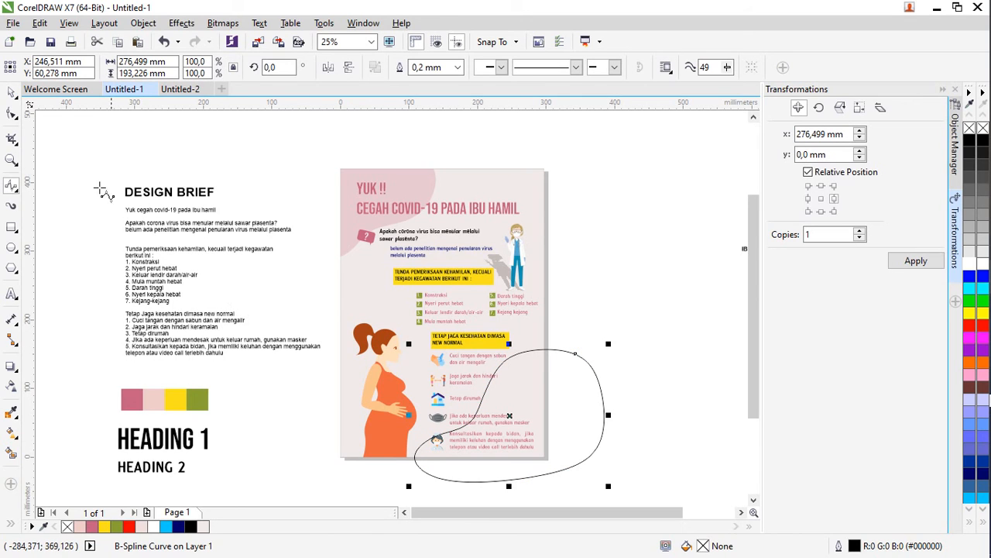
mouse_move(539, 399)
mouse_down()
mouse_move(576, 414)
mouse_move(548, 408)
mouse_up()
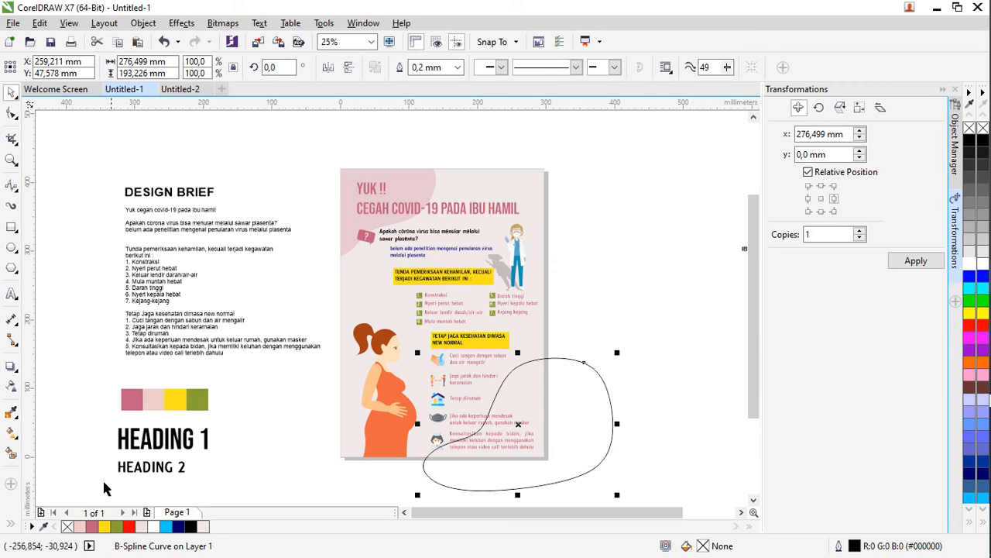
Fill the blob with dark pink (#C45E81), remove its outline and PowerClip it inside the poster's background rectangle.
click(93, 528)
right_click(67, 528)
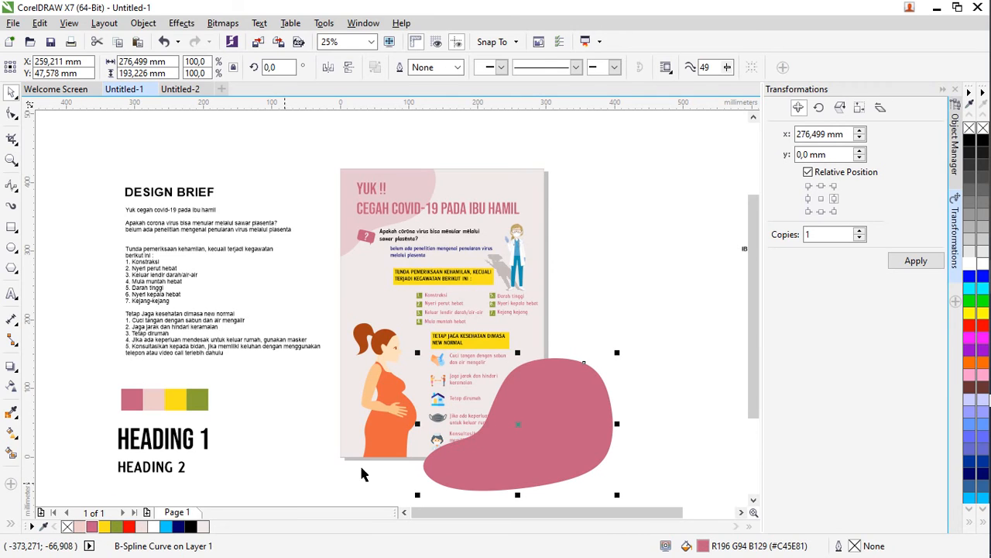
right_click(547, 394)
click(577, 21)
click(542, 393)
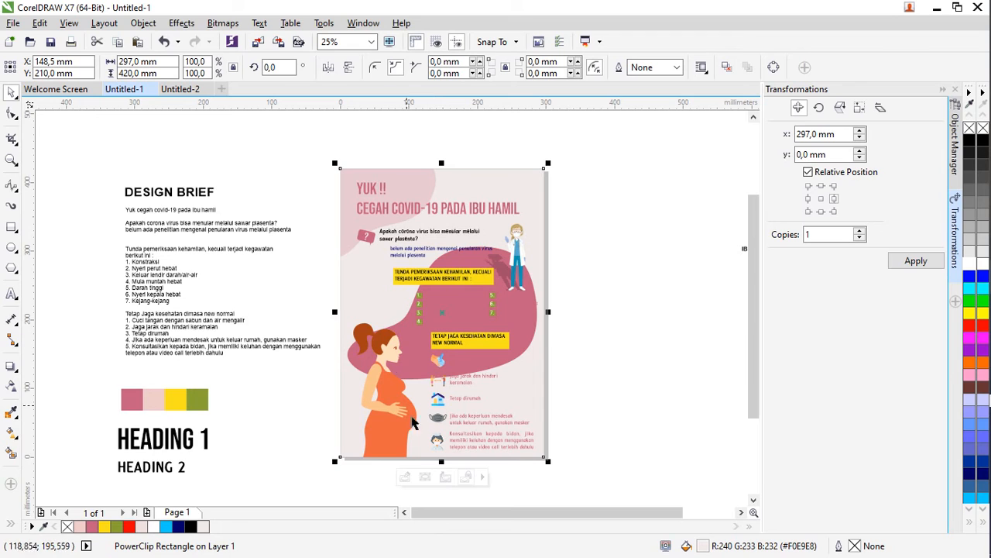
Edit the background's PowerClip contents and move the dark pink blob to the page's lower right corner.
click(567, 420)
click(534, 392)
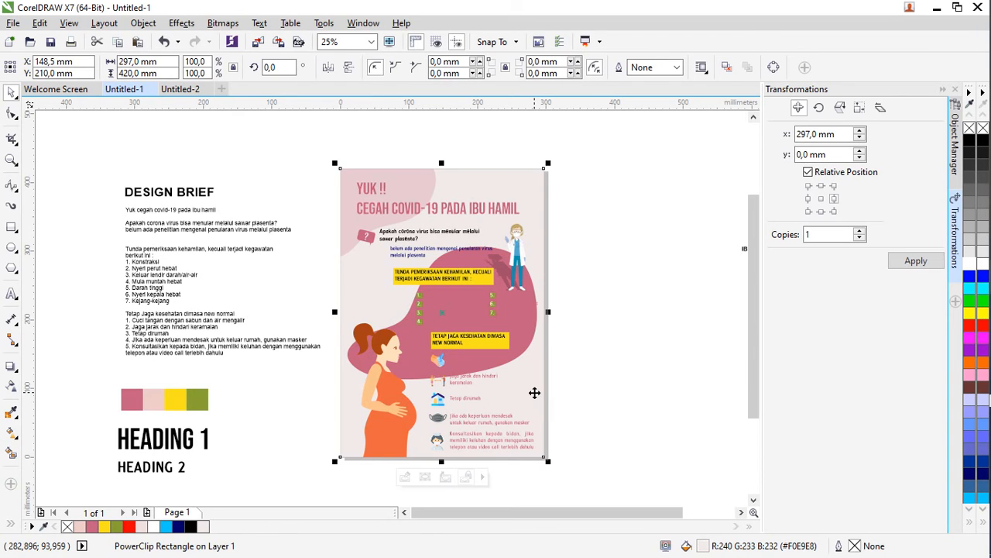
click(406, 477)
drag(480, 352, 552, 459)
Apply uniform transparency of 77 to the lower blob, matching the upper one, and finish editing the PowerClip.
click(364, 213)
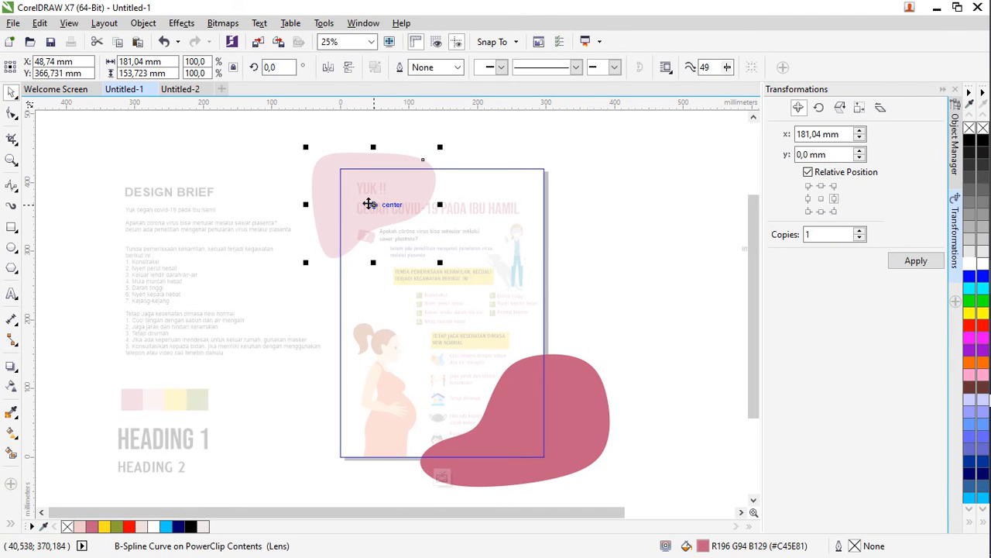
click(11, 389)
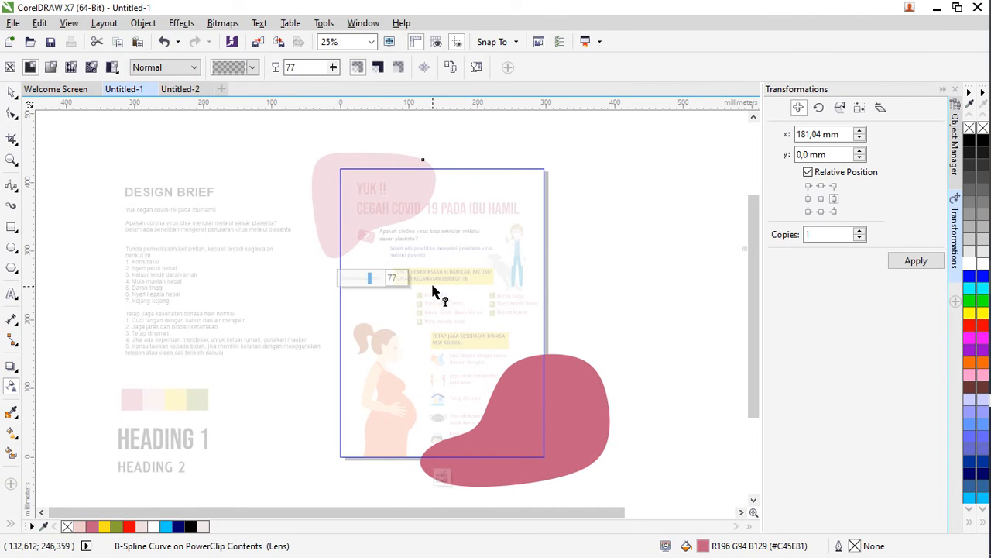
click(536, 434)
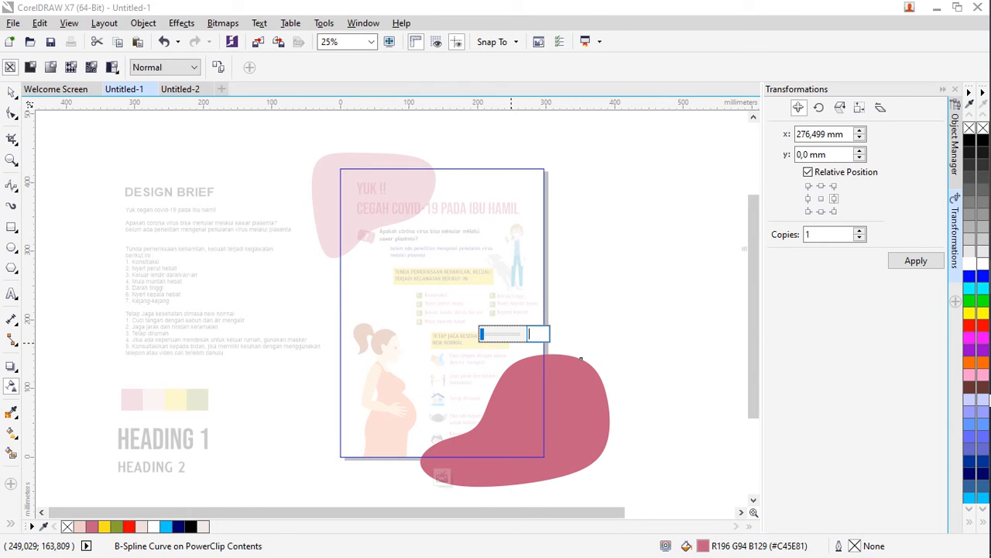
text(77)
key(Return)
click(9, 93)
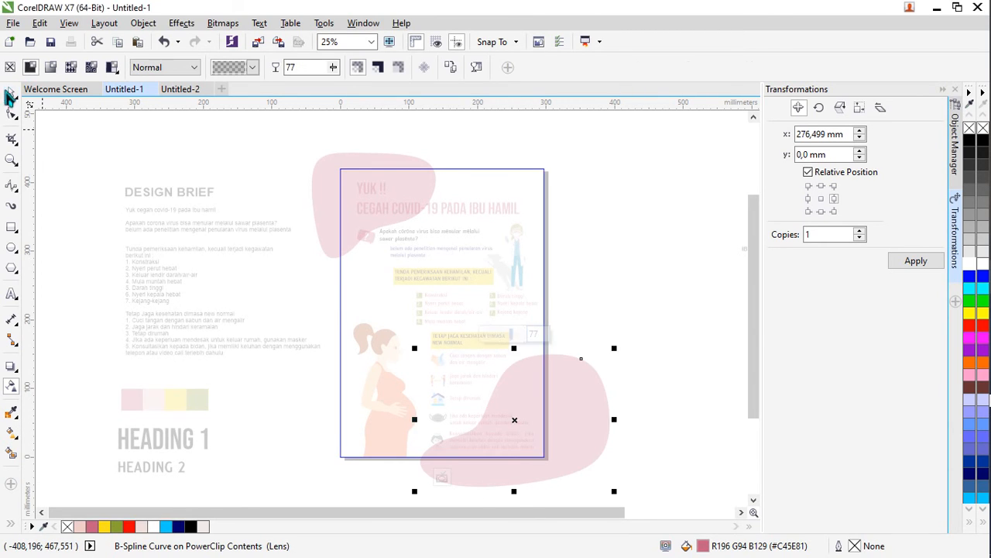
click(481, 474)
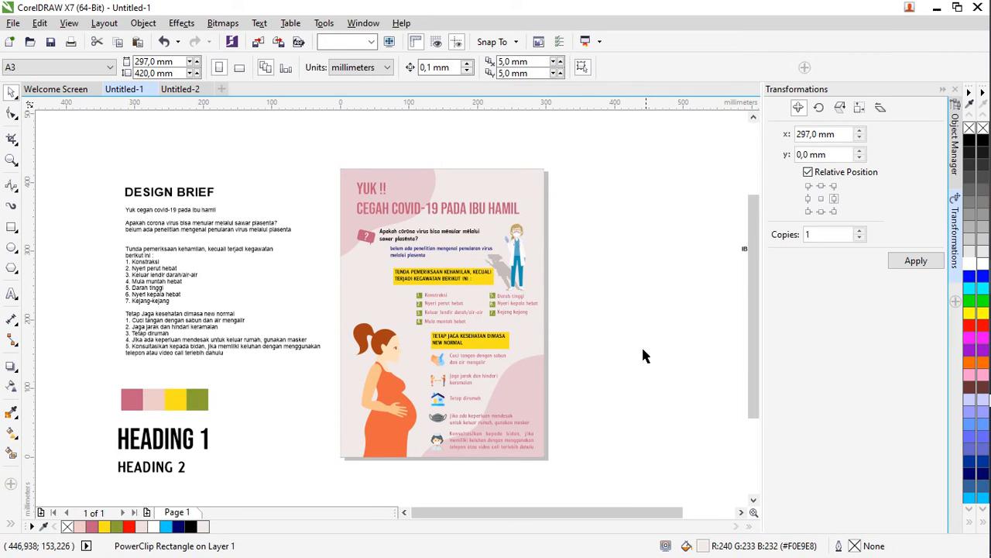
Enlarge the pregnant woman illustration to about 100 mm wide, keeping it at the page's lower left corner.
click(358, 320)
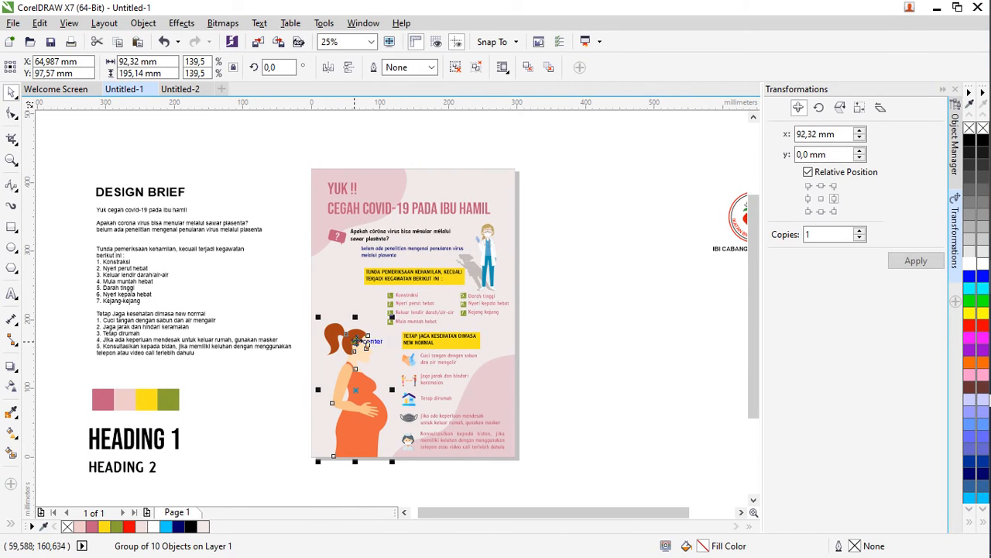
drag(389, 321, 395, 300)
click(605, 303)
Move the IBI logo and its caption to the poster's upper right corner, scaled down to about 40 mm wide.
scroll(566, 308, right, 2)
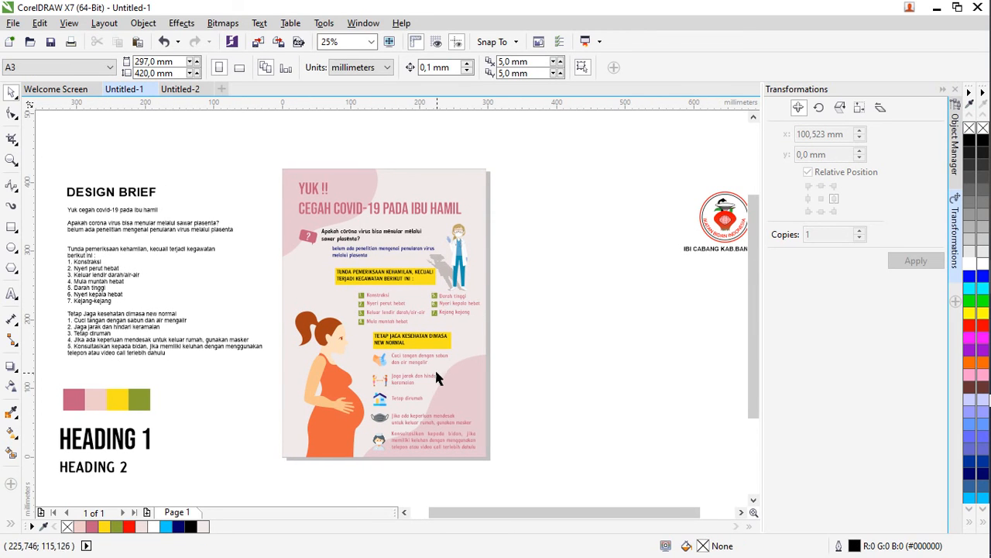
scroll(436, 378, up, 2)
scroll(403, 374, down, 2)
drag(630, 161, 365, 181)
scroll(366, 181, up, 1)
drag(321, 216, 346, 195)
click(441, 177)
scroll(465, 189, down, 1)
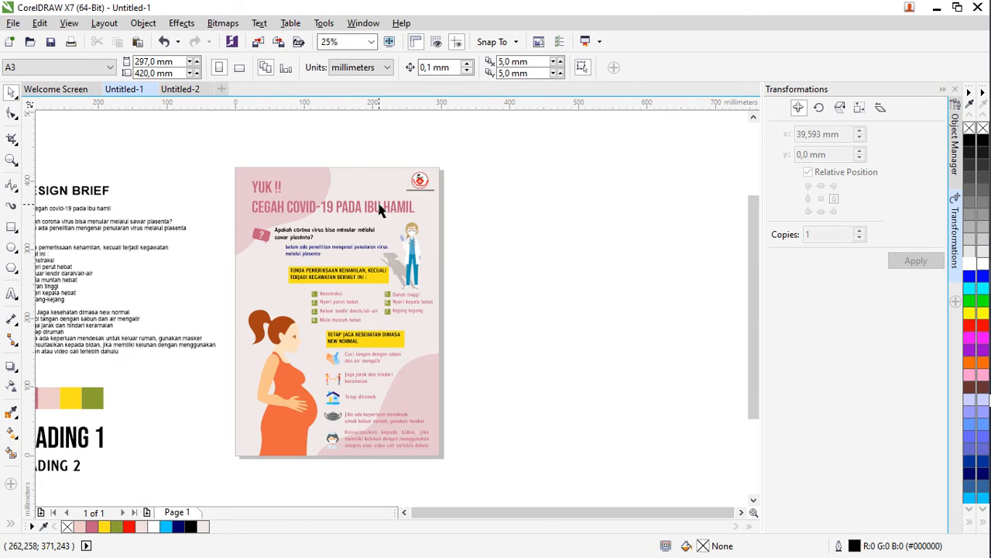
Draw a rectangle about 51 by 24 mm over the word "CEGAH", fill it dark pink and remove its outline.
scroll(310, 217, up, 2)
scroll(310, 217, down, 1)
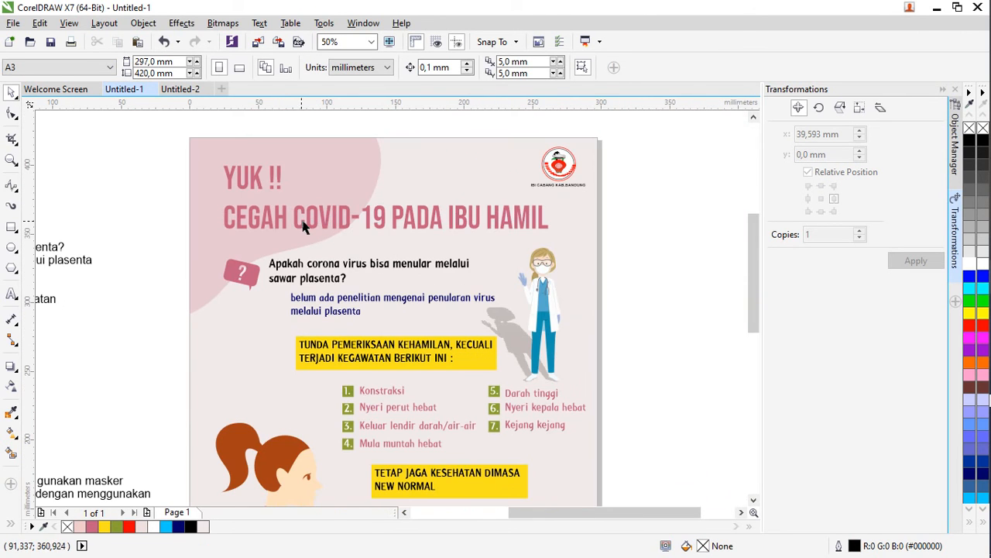
click(10, 227)
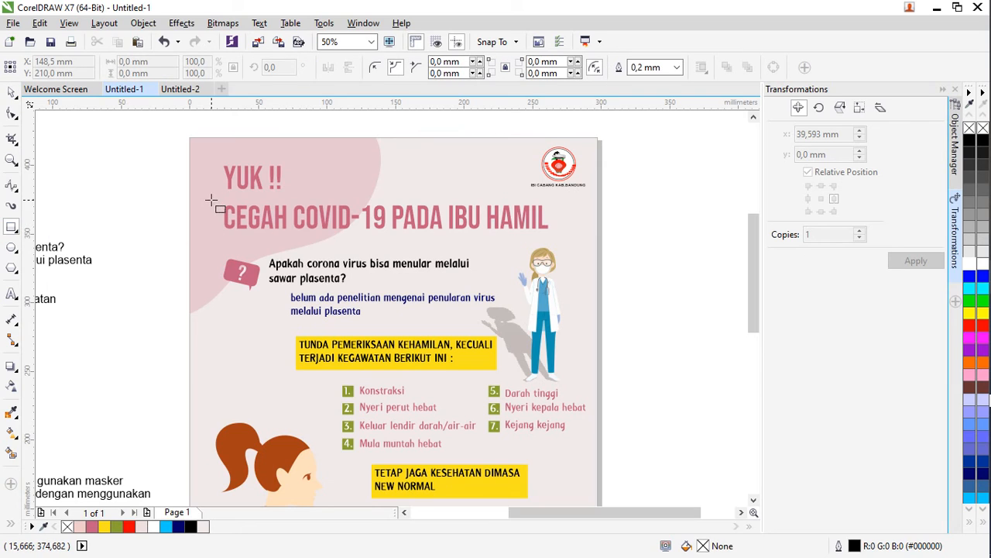
mouse_move(221, 202)
mouse_down()
mouse_move(272, 236)
mouse_move(292, 236)
mouse_up()
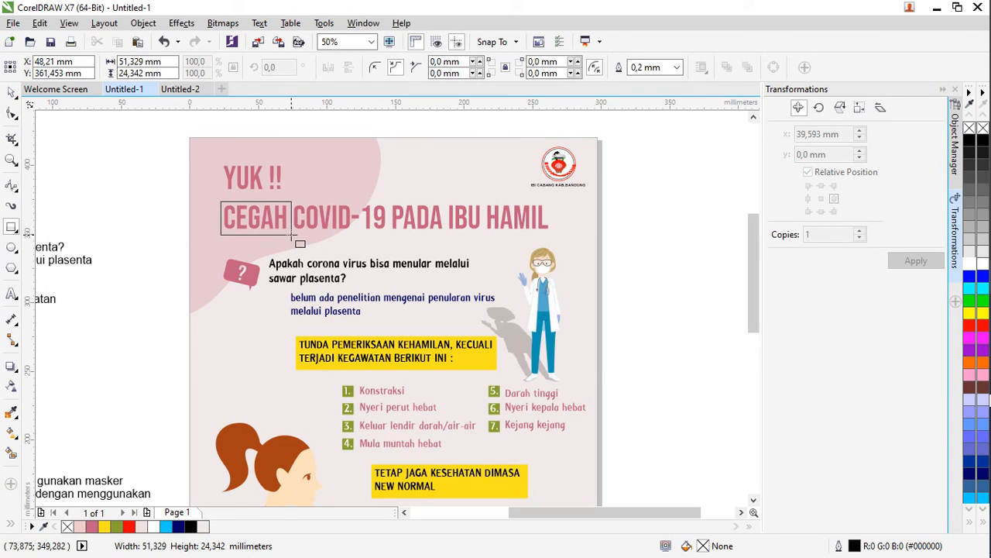
click(10, 94)
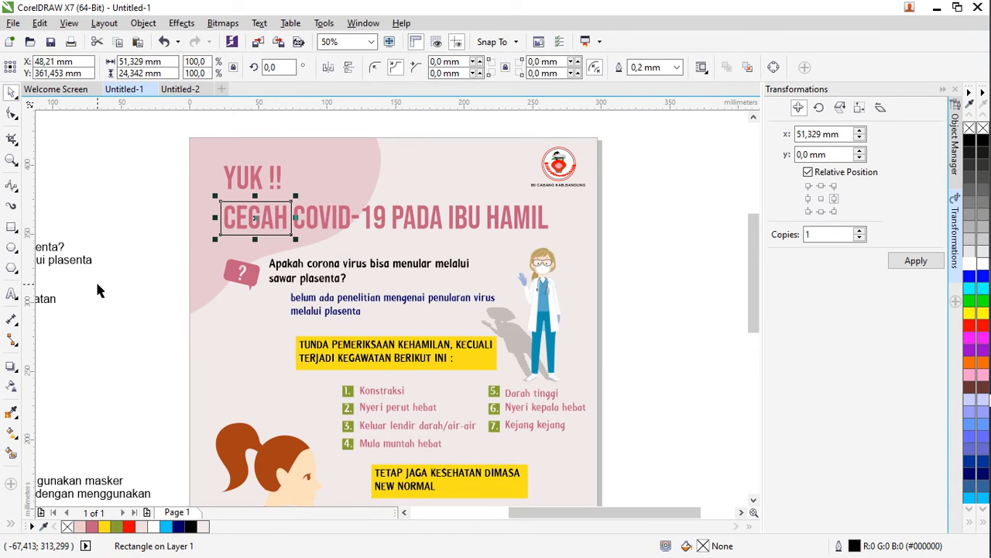
click(89, 527)
right_click(67, 527)
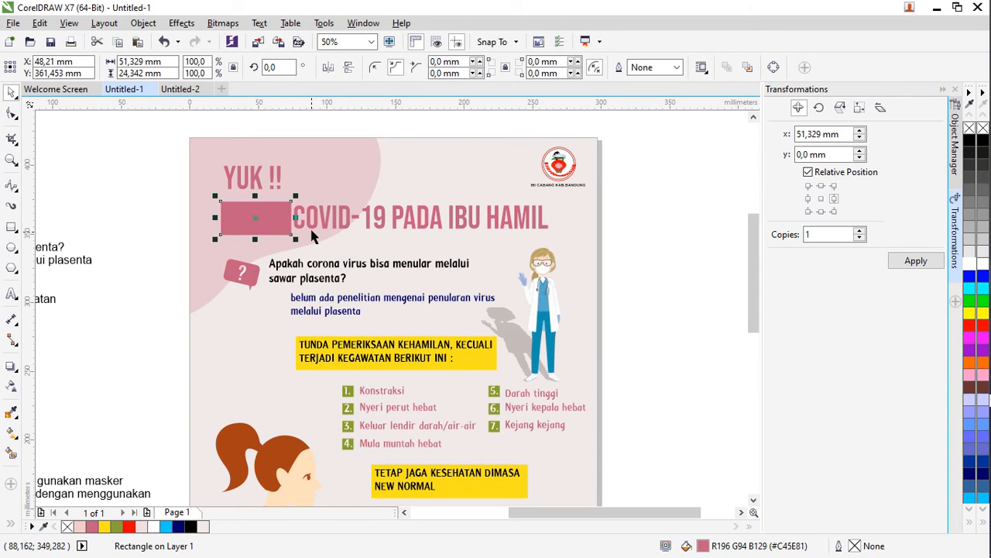
Bring the poster title text in front of the dark pink rectangle, keeping its position.
drag(316, 221, 312, 205)
key(ctrl+z)
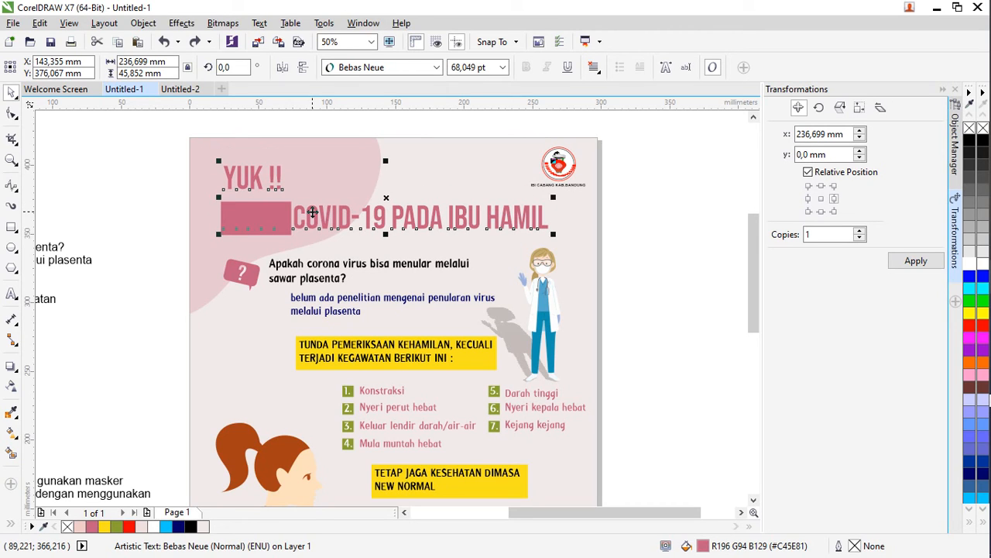
key(shift+Page_Up)
click(169, 208)
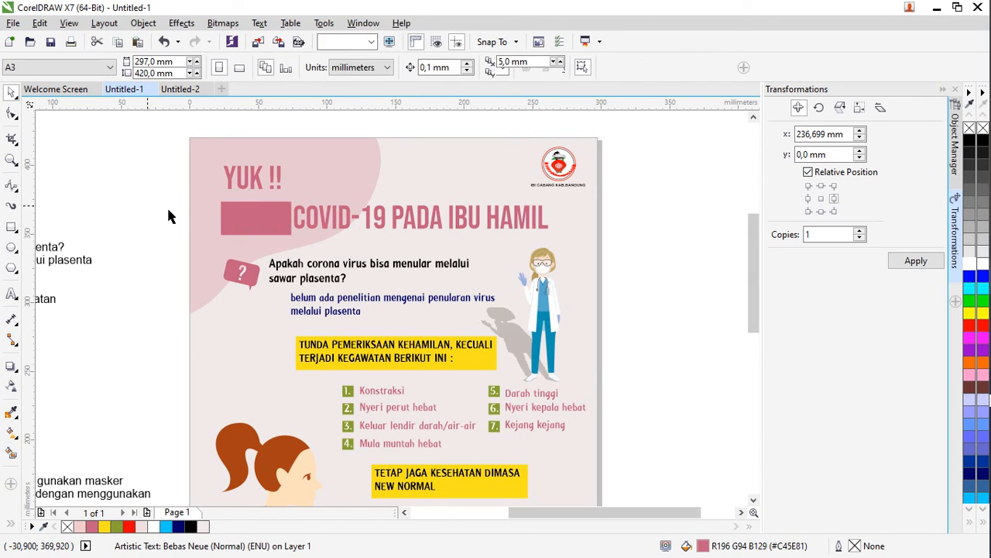
Recolour the word "CEGAH" in the title white.
click(297, 223)
double_click(297, 220)
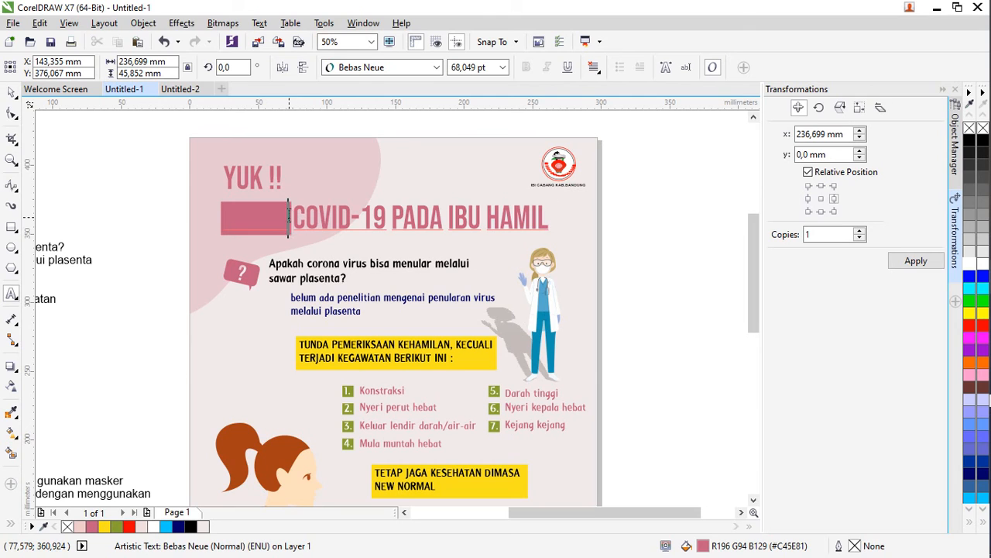
drag(296, 220, 173, 217)
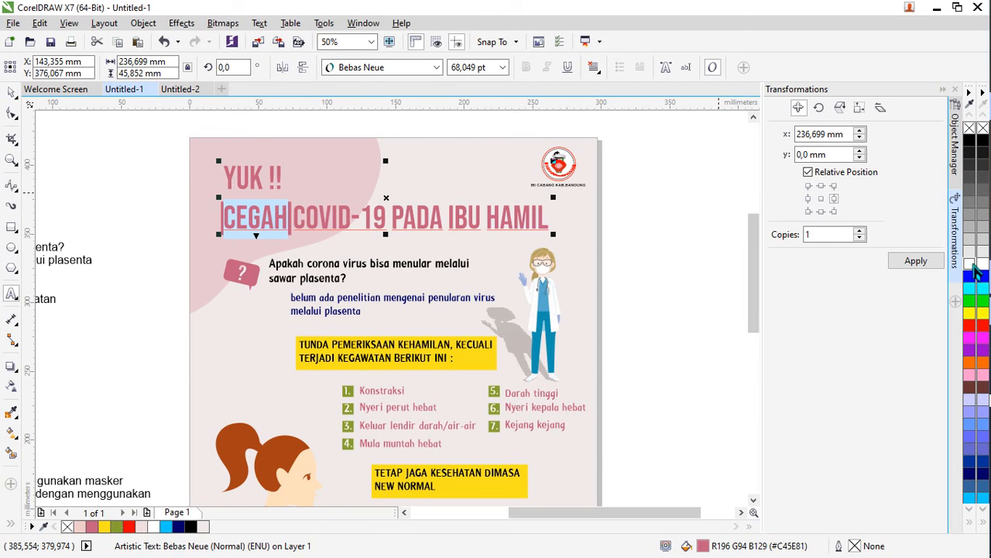
click(973, 265)
click(11, 94)
click(142, 193)
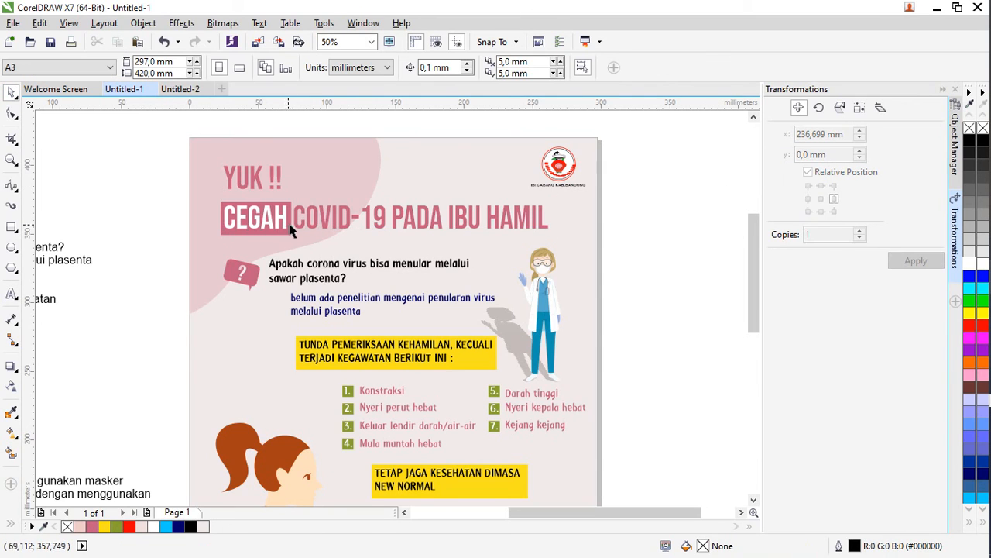
Save the drawing in the DESIGN GRAFIS folder as a CDR file named "project - poster covid ibu hamil".
scroll(266, 168, down, 2)
scroll(265, 232, up, 1)
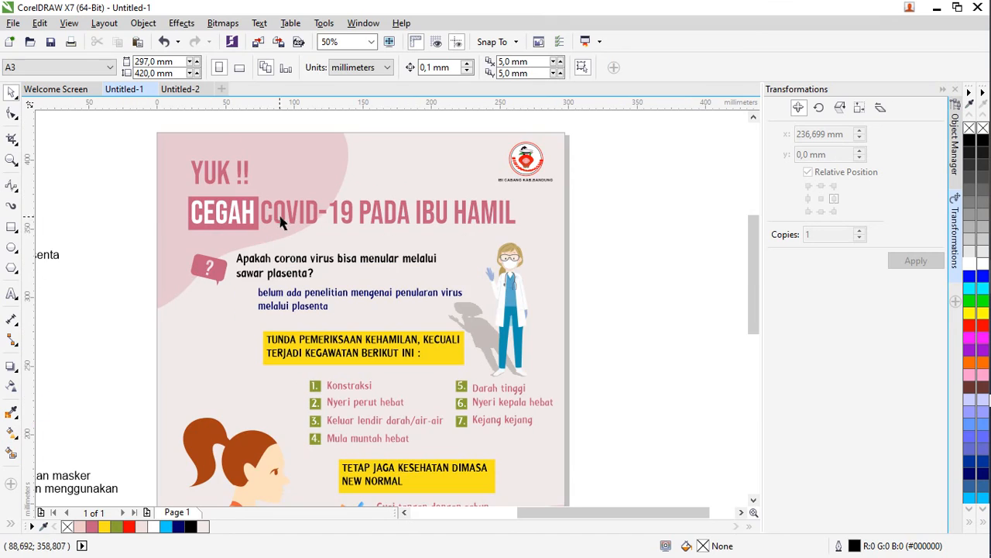
scroll(281, 220, down, 1)
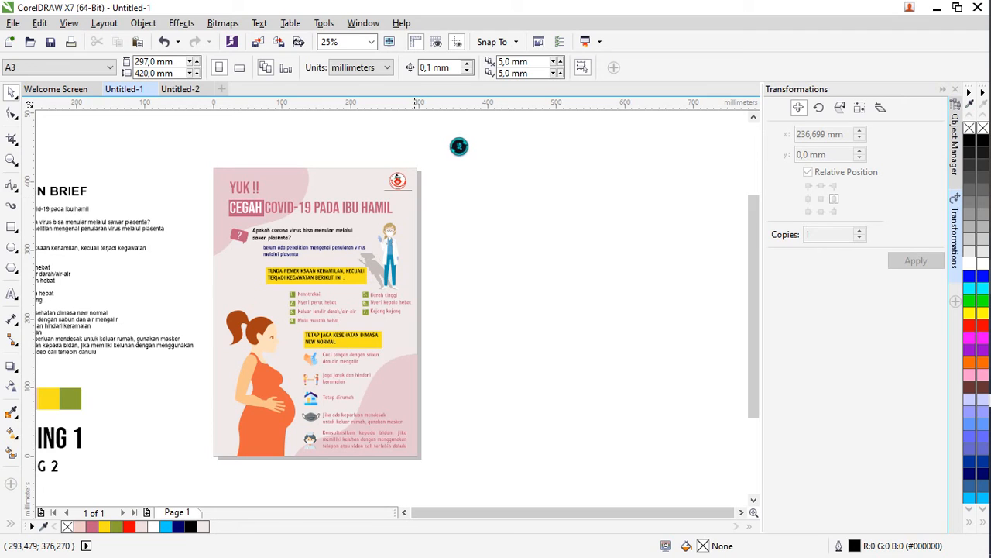
key(ctrl+s)
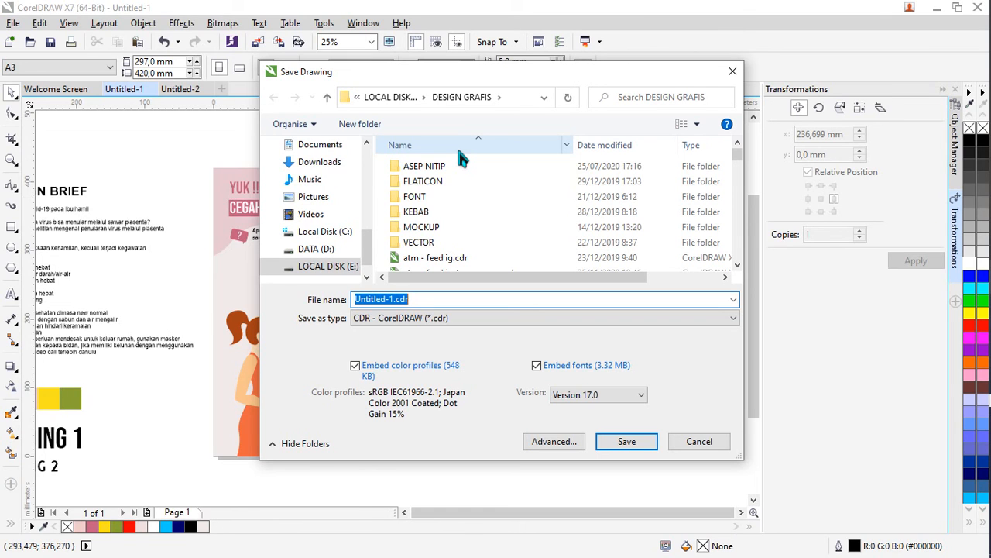
text(project)
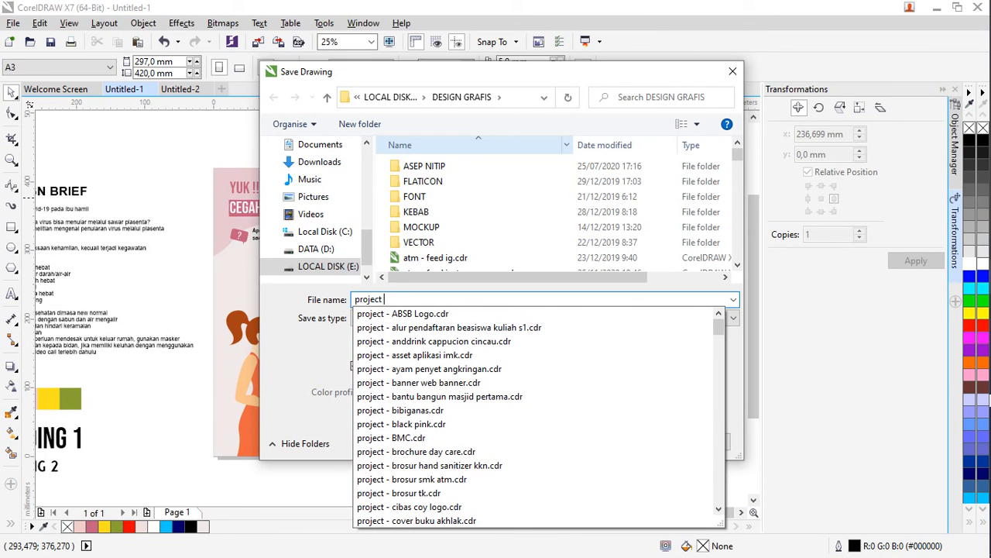
text( - poster )
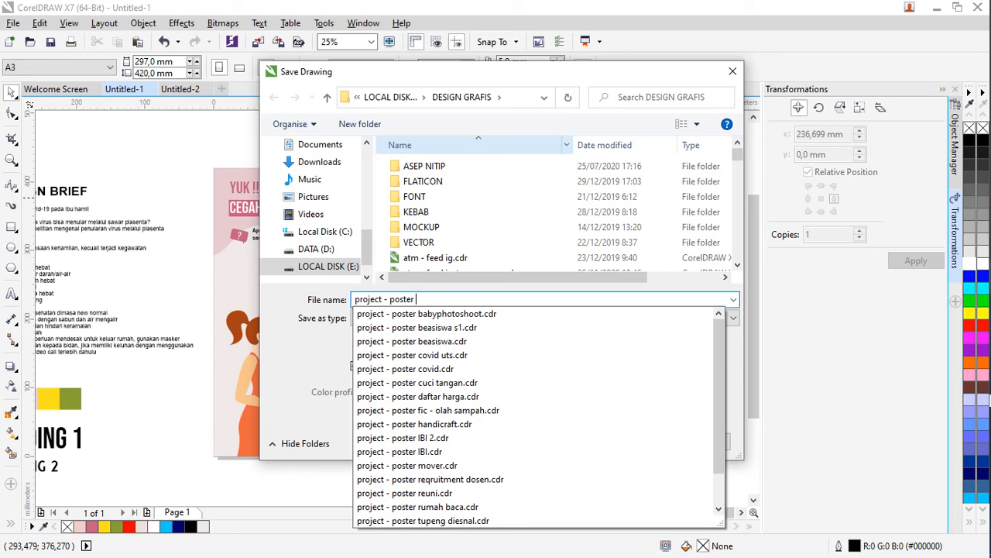
text(covid ibu hamil)
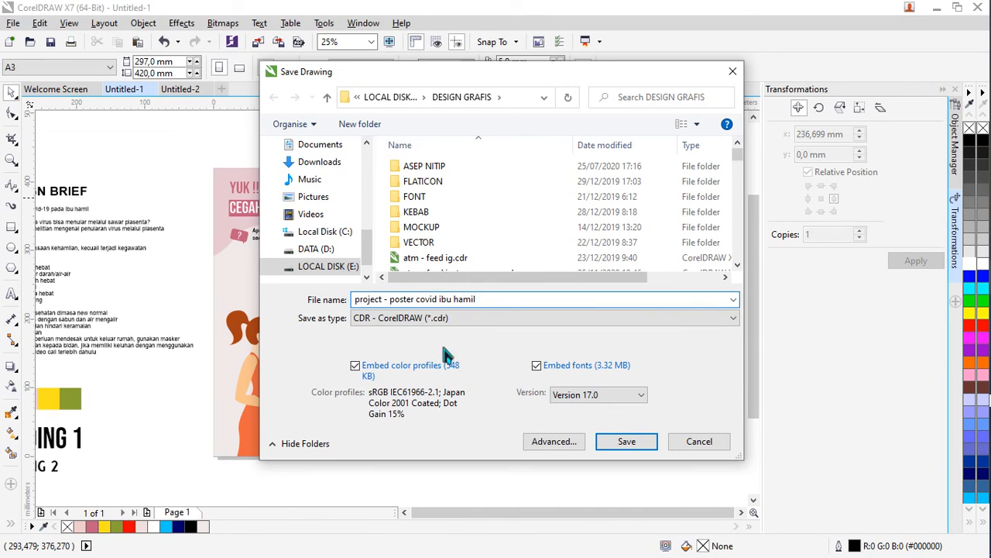
click(626, 441)
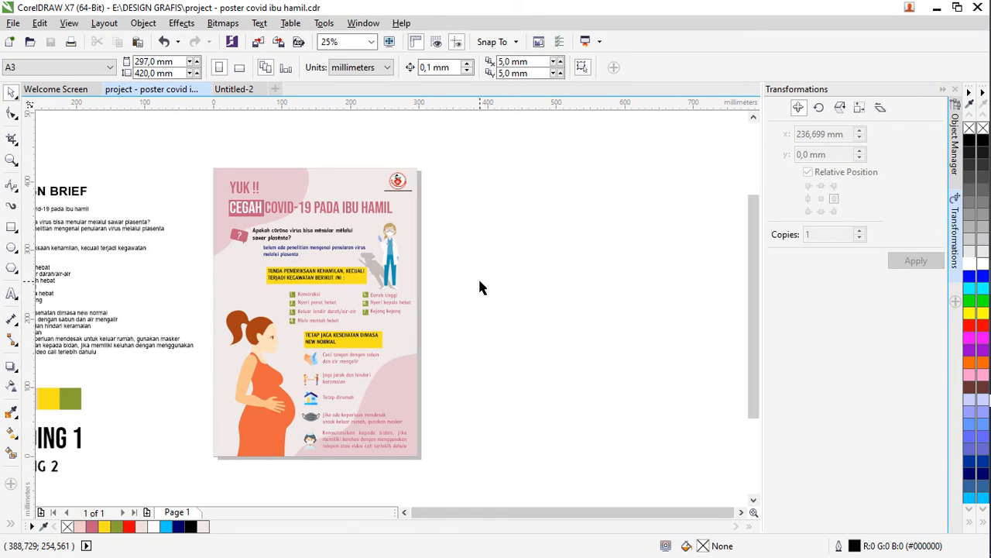
drag(204, 156, 194, 281)
scroll(201, 290, left, 1)
scroll(201, 296, left, 2)
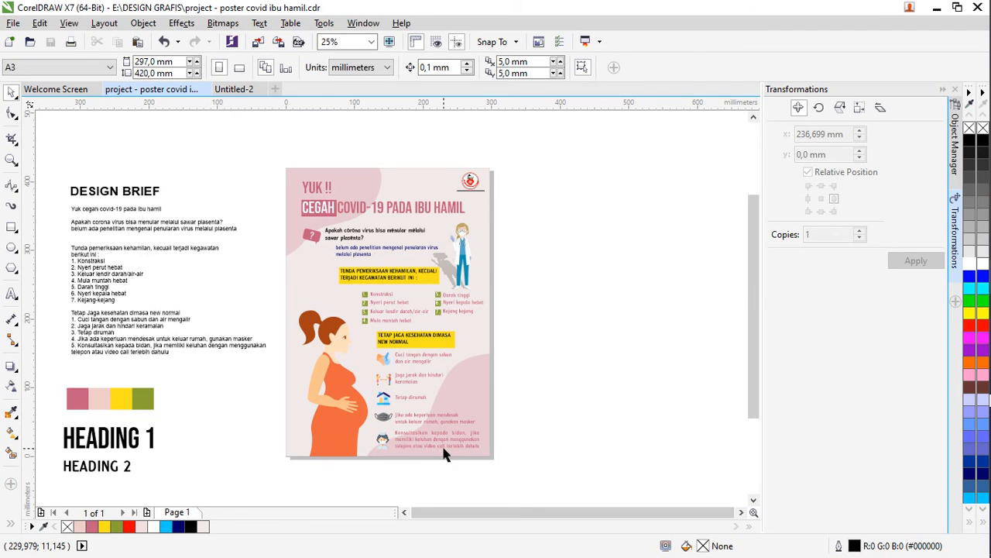
scroll(443, 454, up, 1)
scroll(441, 453, down, 1)
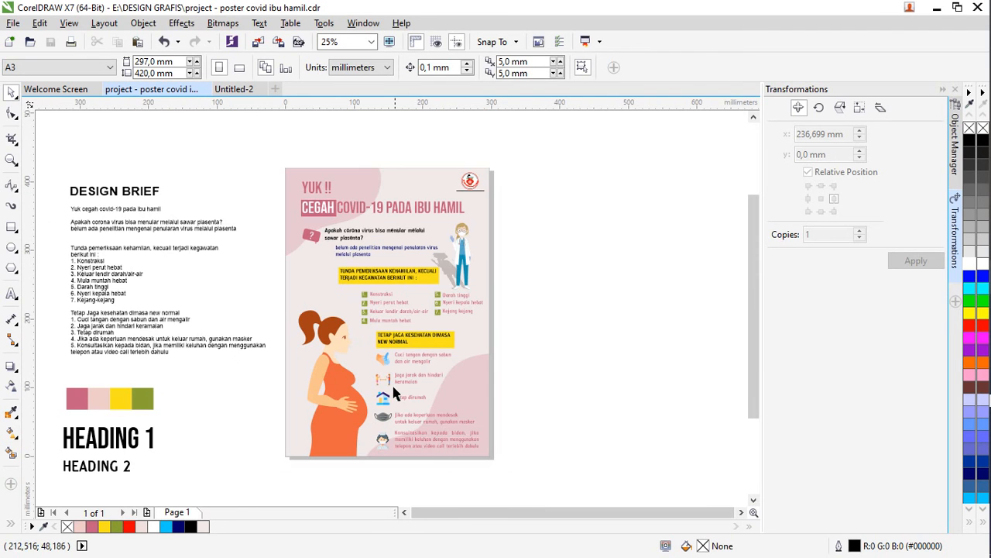
scroll(397, 391, left, 1)
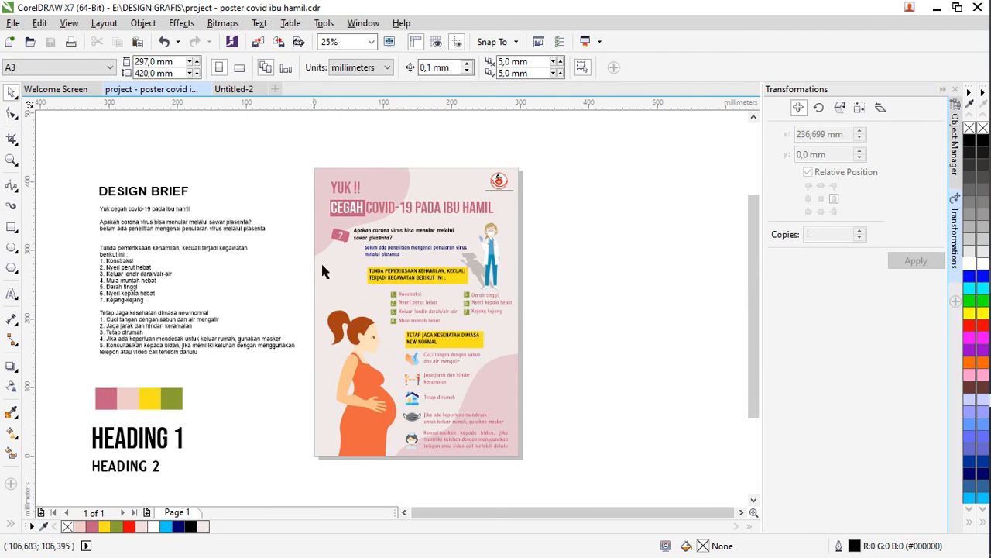
Select all the poster's objects and start exporting only them as the JPG "project - poster covid ibu hamil.jpg" in EXPORT DESIGN.
drag(294, 150, 546, 476)
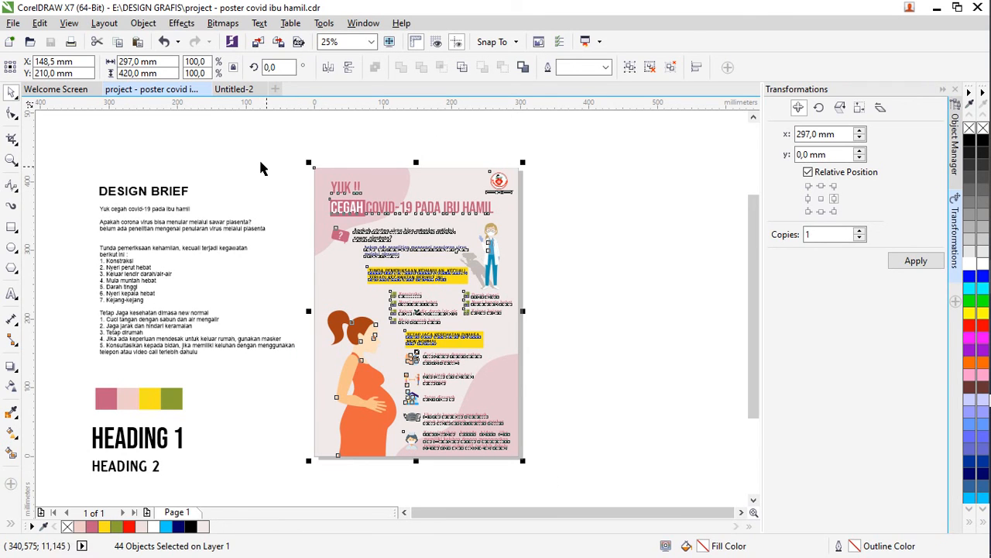
drag(294, 145, 560, 471)
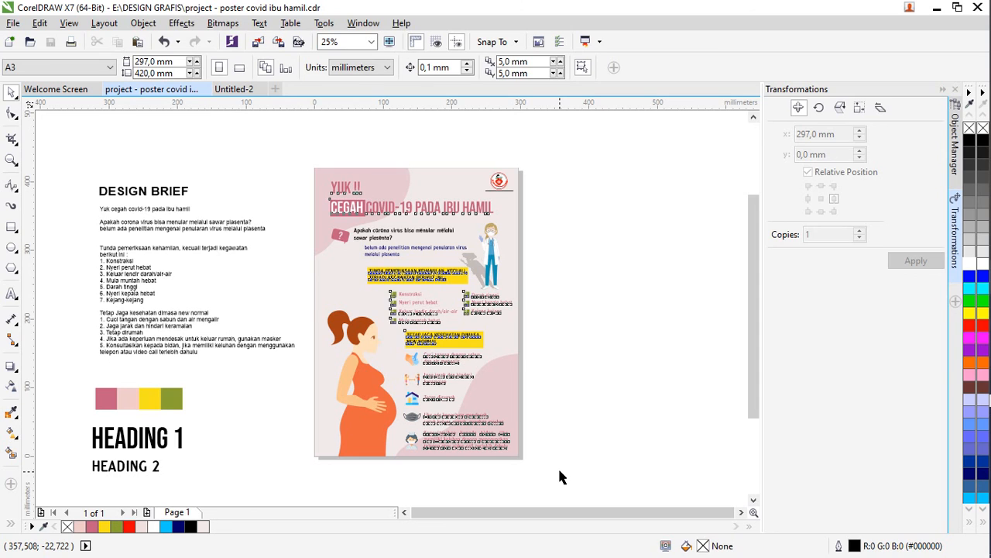
key(ctrl+e)
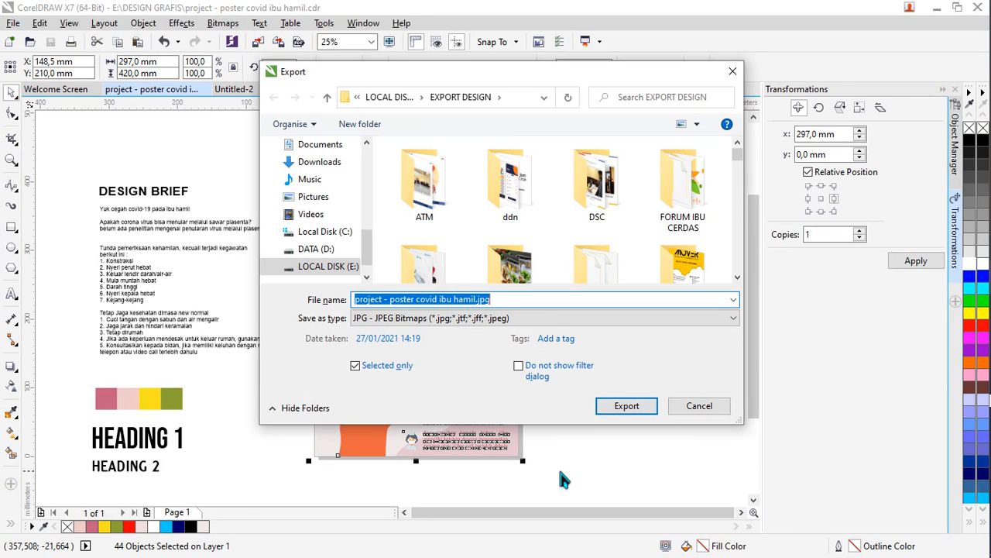
click(467, 317)
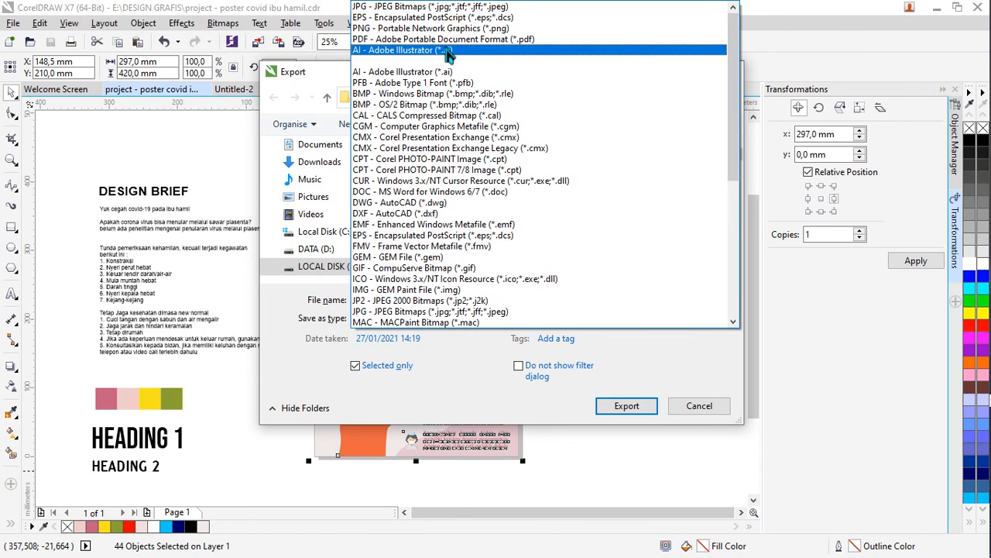
click(464, 377)
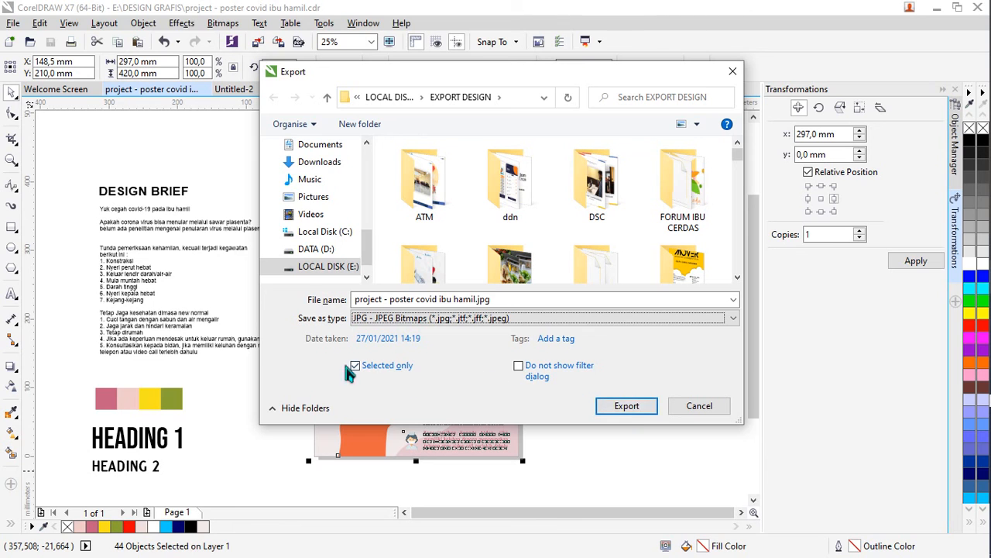
drag(498, 77, 739, 96)
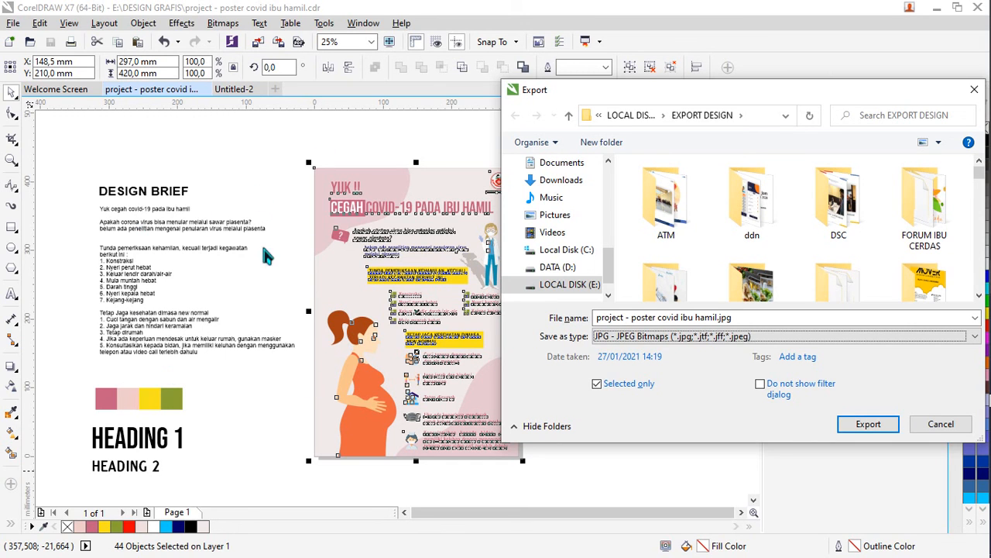
drag(797, 88, 417, 87)
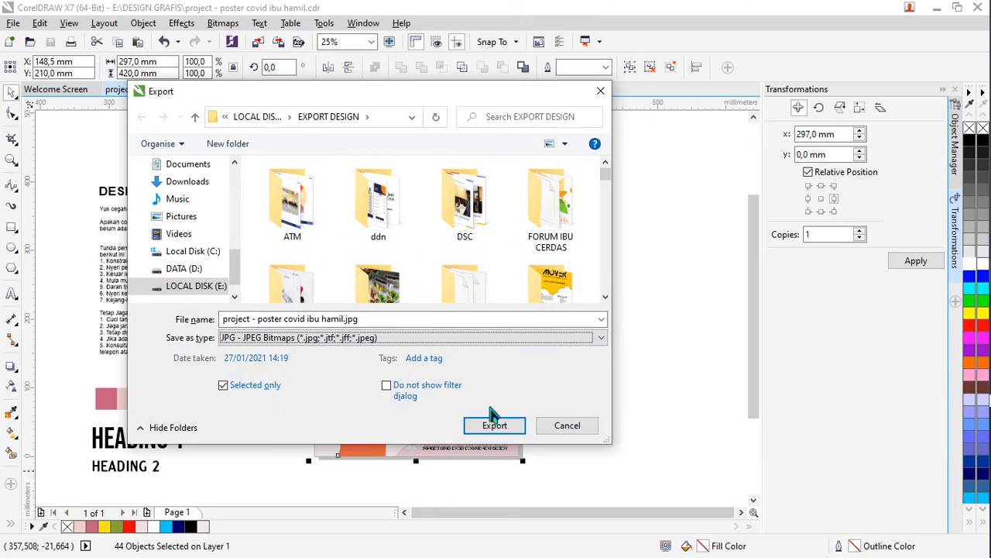
key(Return)
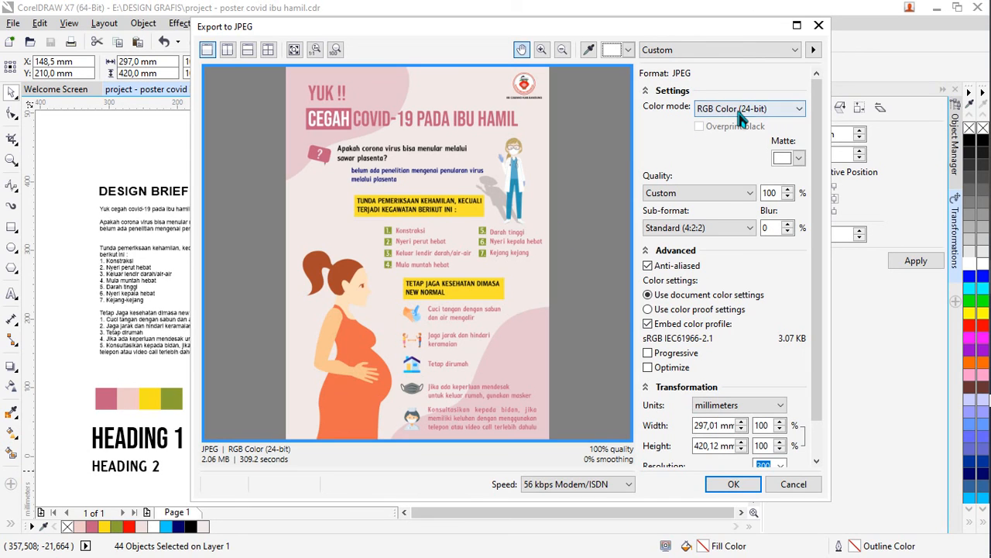
Keep the JPEG colour mode at RGB Color (24-bit) and complete the export.
click(741, 115)
click(743, 114)
click(742, 114)
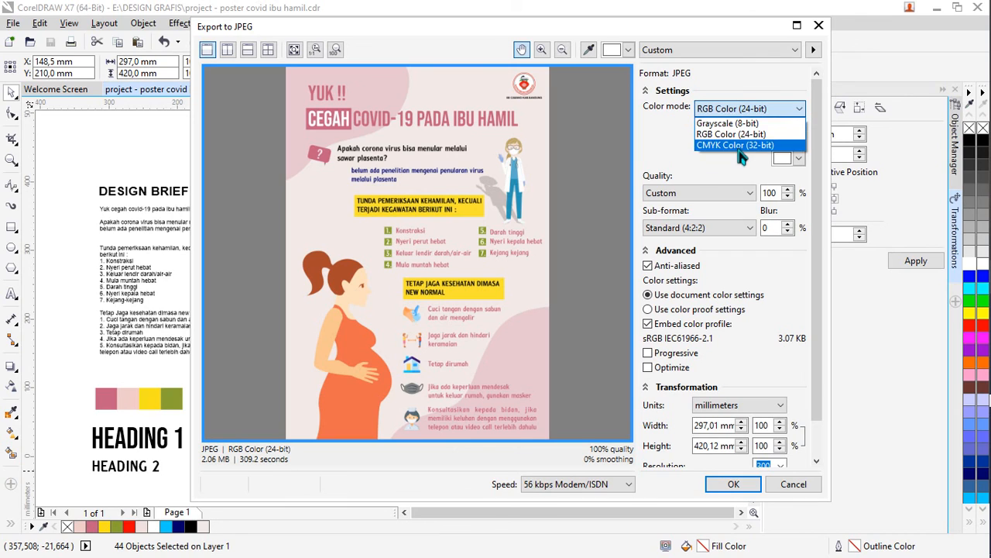
click(734, 111)
click(736, 116)
click(736, 115)
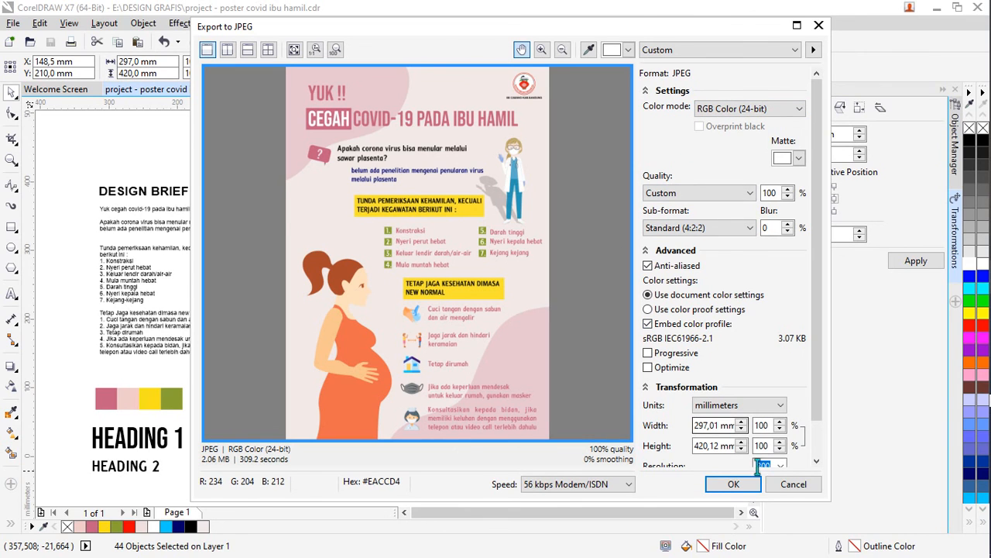
click(737, 482)
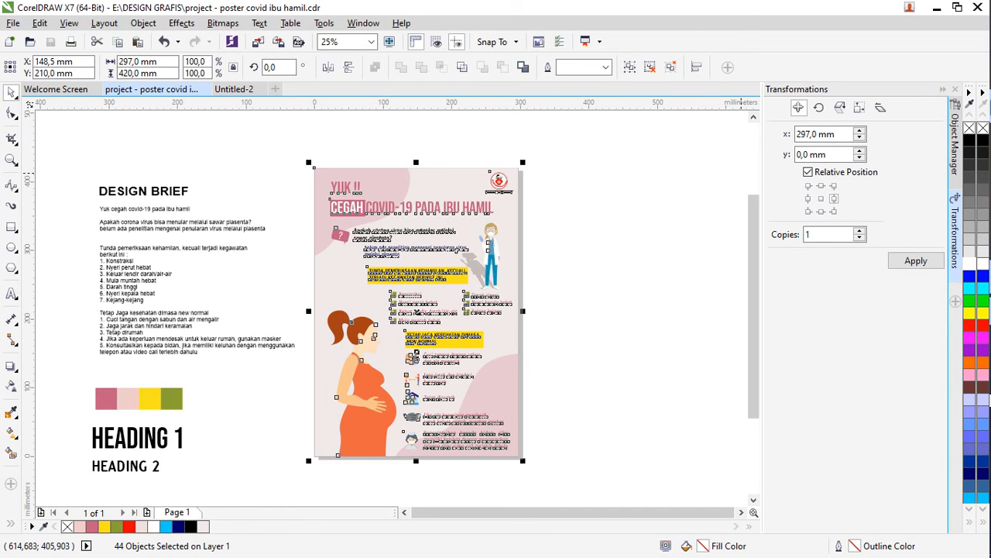
Switch to File Explorer, locate the exported poster JPG in EXPORT DESIGN on LOCAL DISK (E:), and minimise both windows.
click(970, 108)
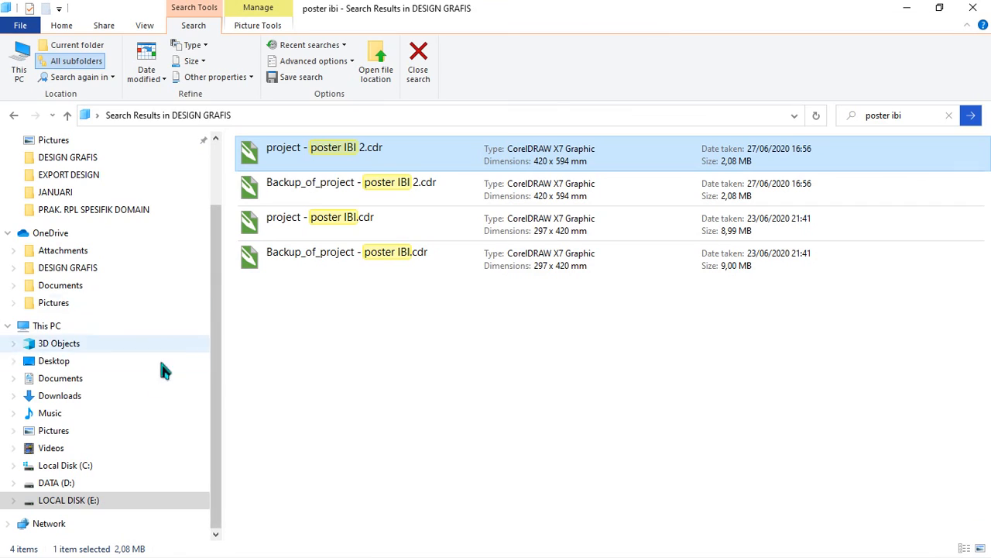
click(67, 502)
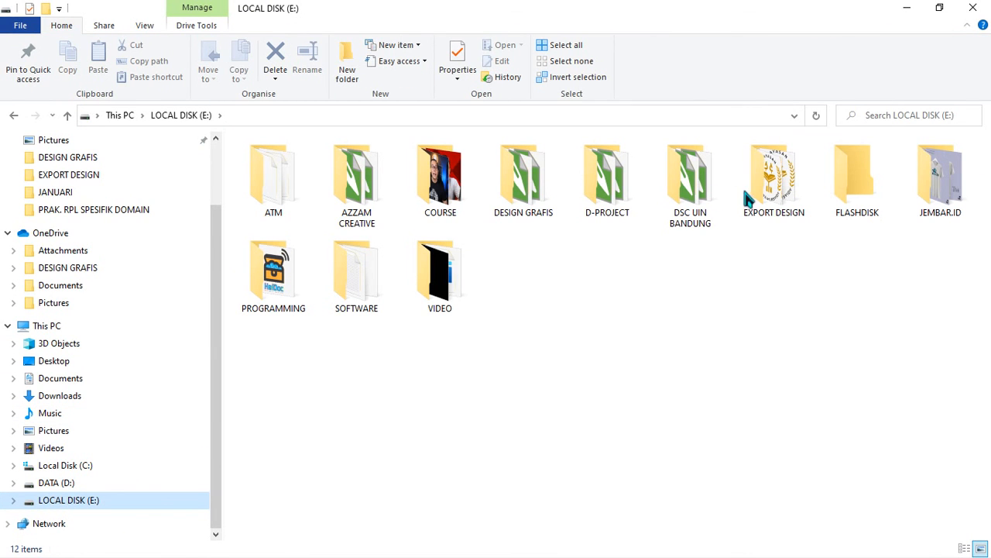
click(773, 220)
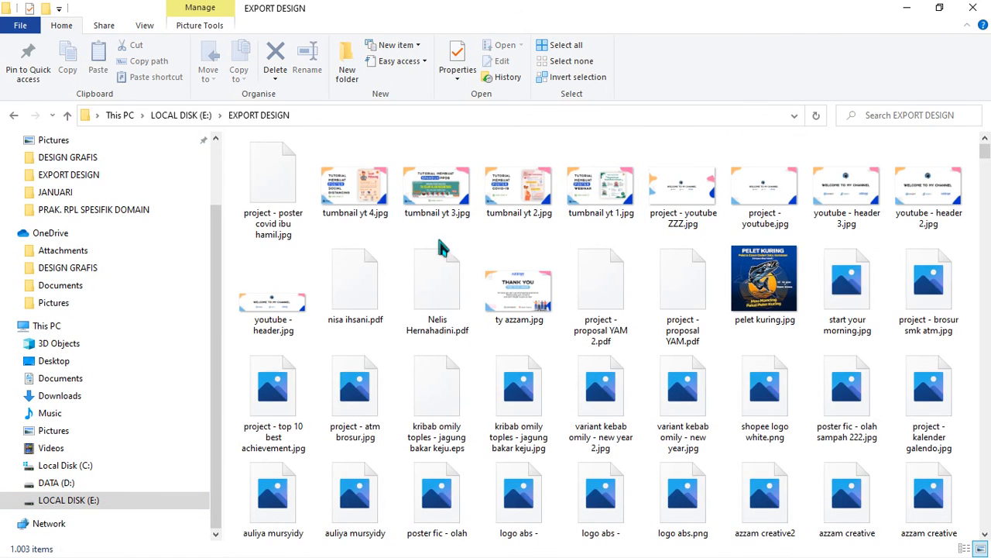
click(280, 206)
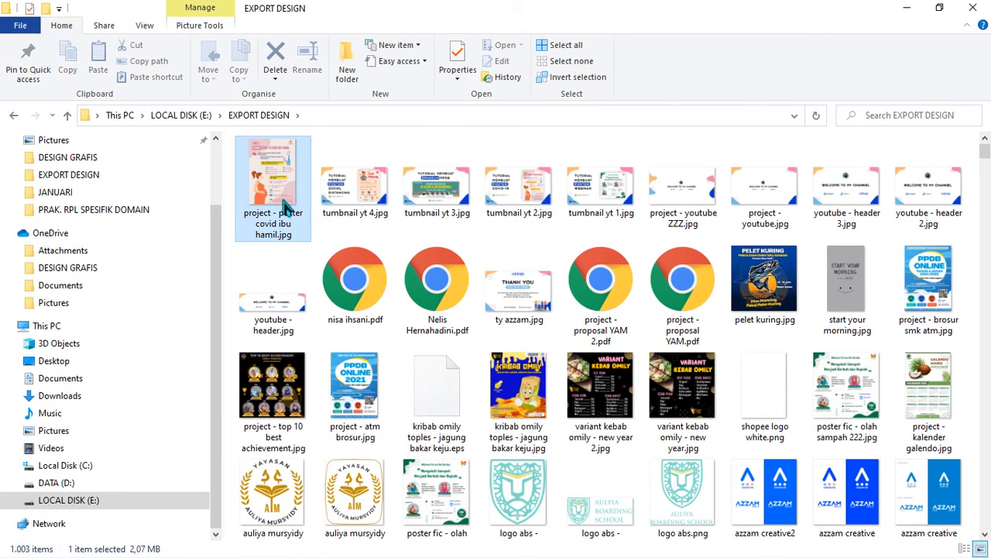
click(904, 9)
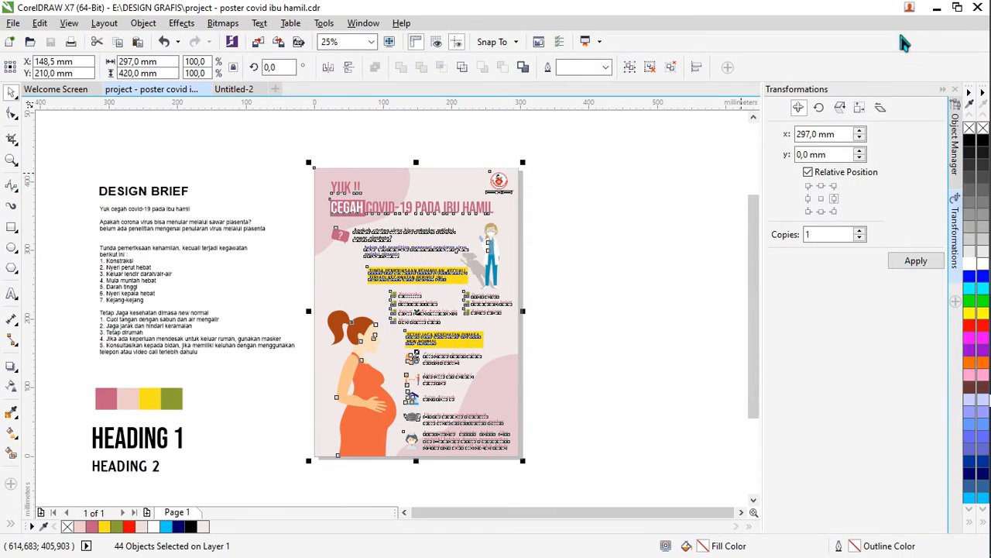
click(933, 9)
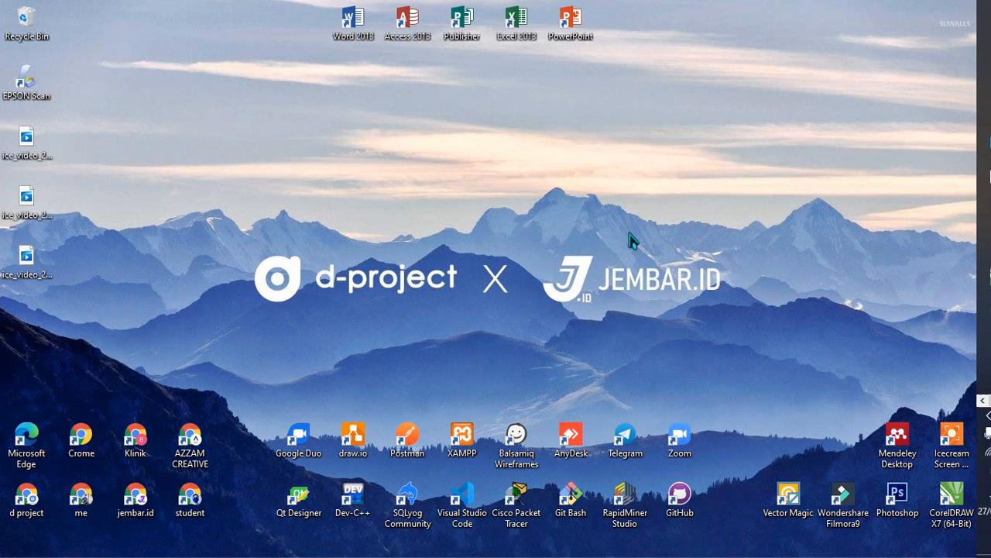